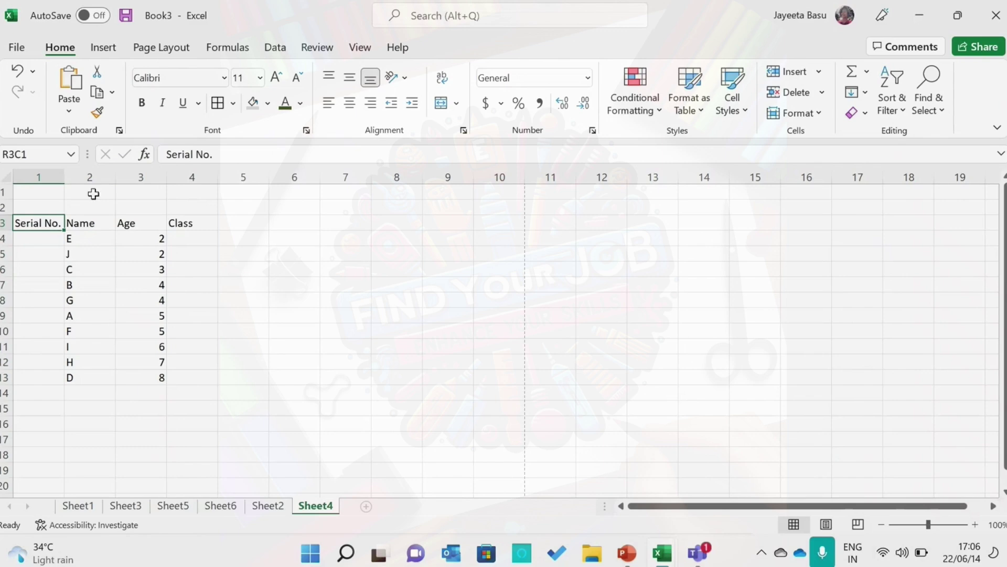
Step: Set the font of the Serial No. header cell to Arial and of the Name header cell to Open Sans
left_click(224, 77)
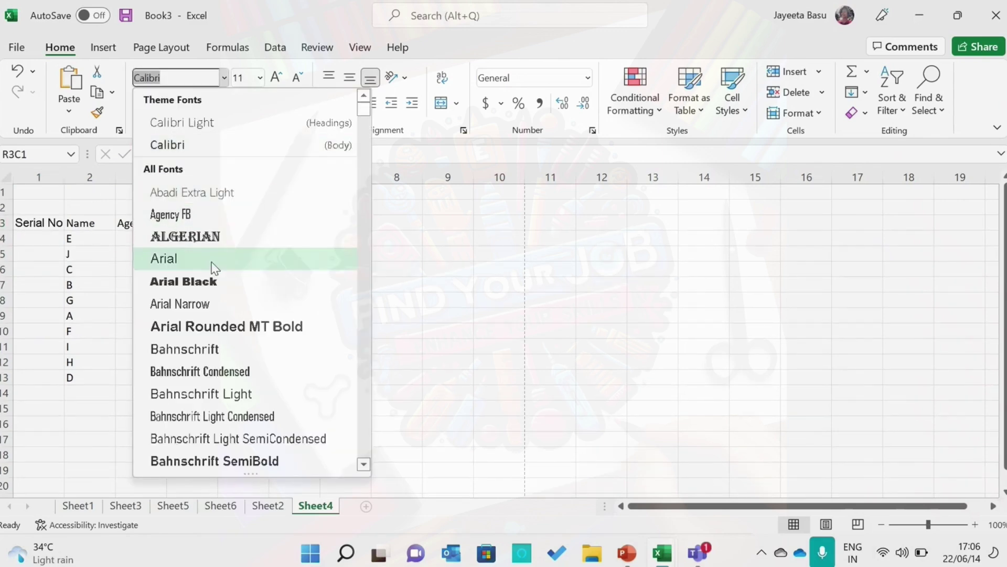
left_click(215, 265)
left_click(99, 222)
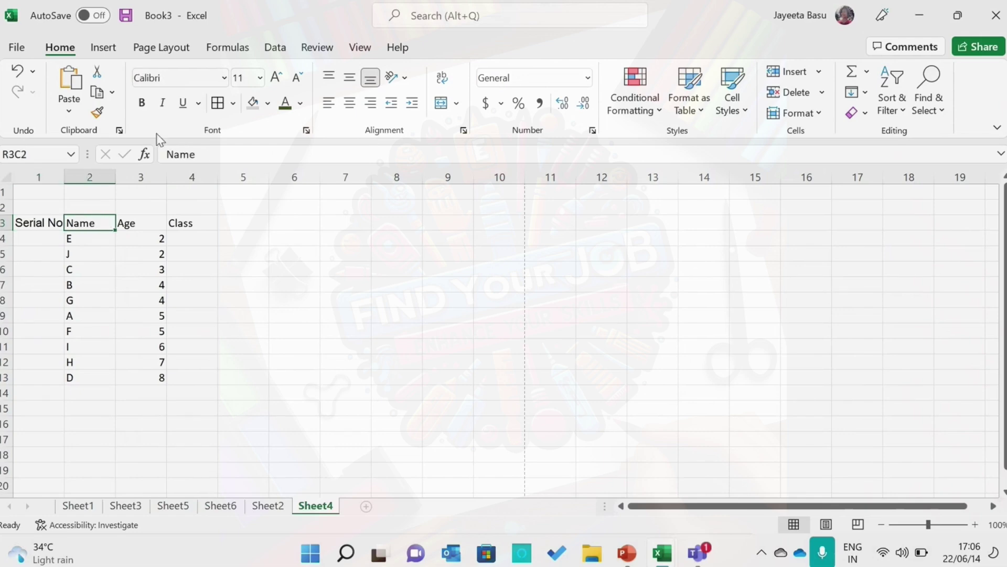
left_click(224, 78)
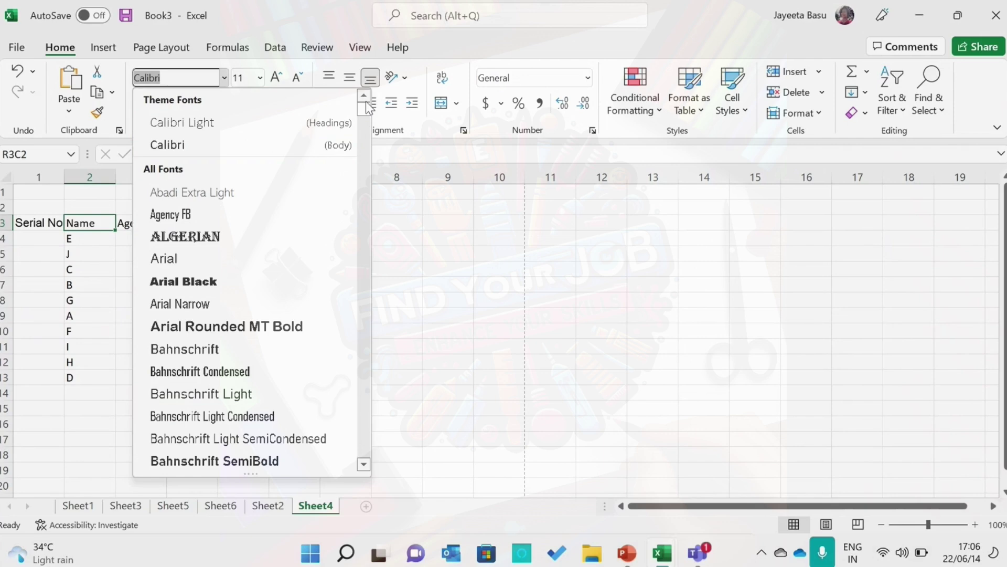
scroll(367, 108, "down", 10)
left_click(180, 459)
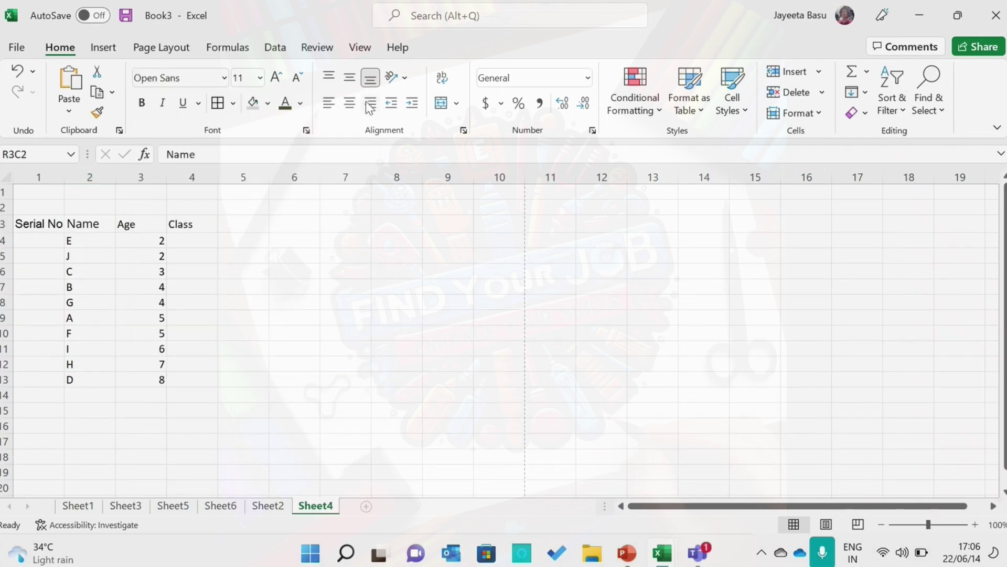
Step: Change the font of the Age header cell in row 3 to Georgia
left_click(140, 220)
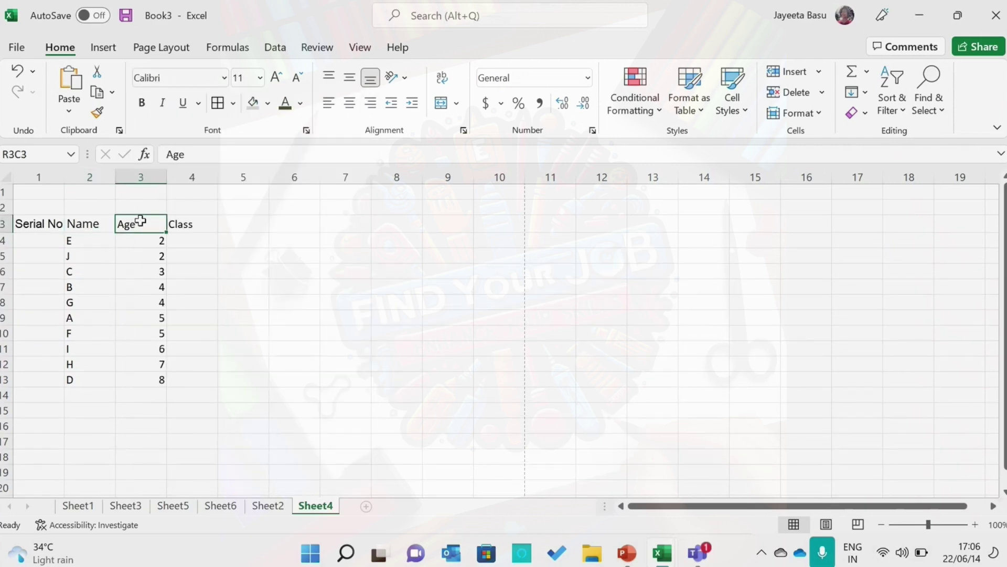
left_click(224, 76)
type("G")
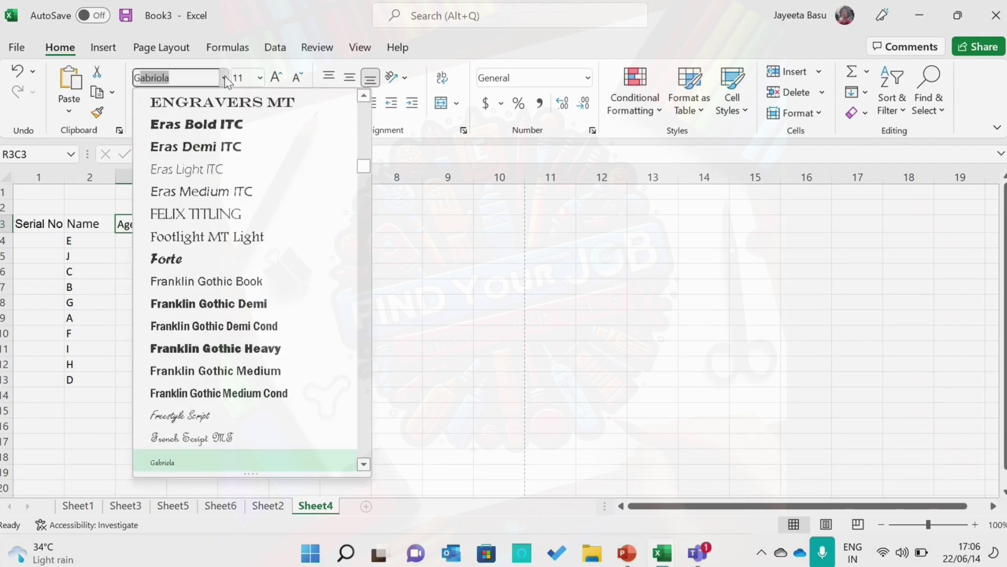
type("eorgia")
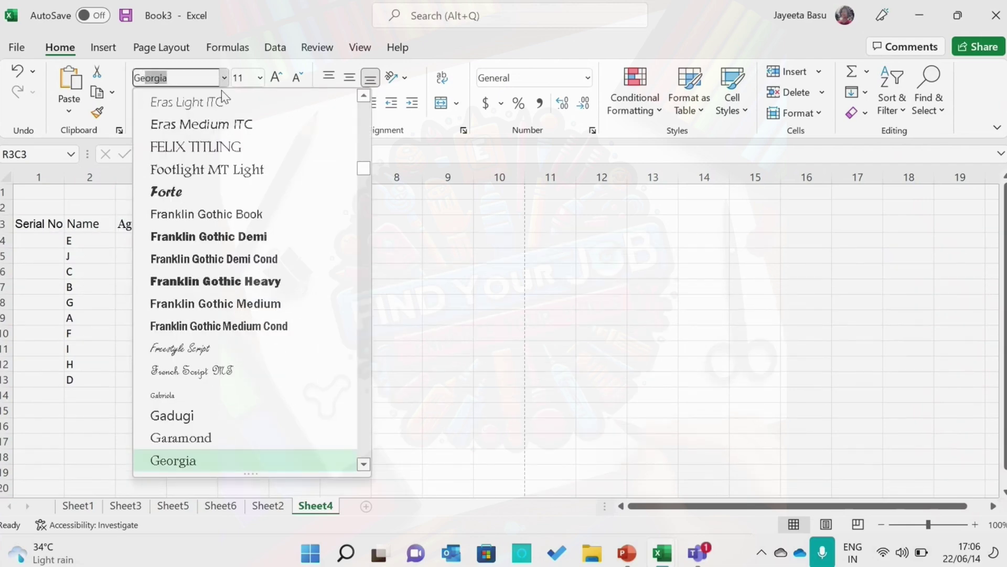
left_click(178, 460)
Step: Change the font of the Class header cell in row 3 to Times New Roman
left_click(185, 222)
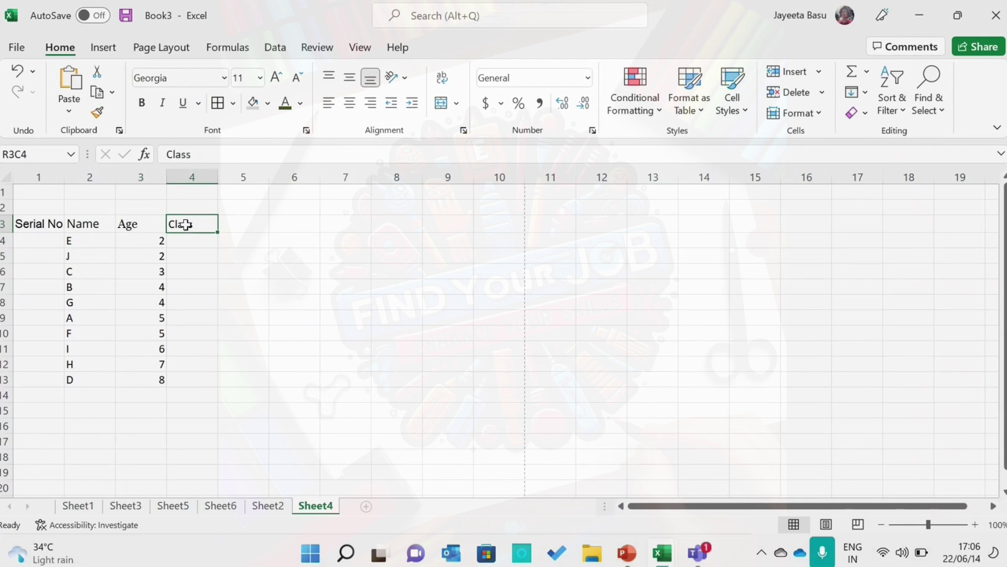
left_click(229, 74)
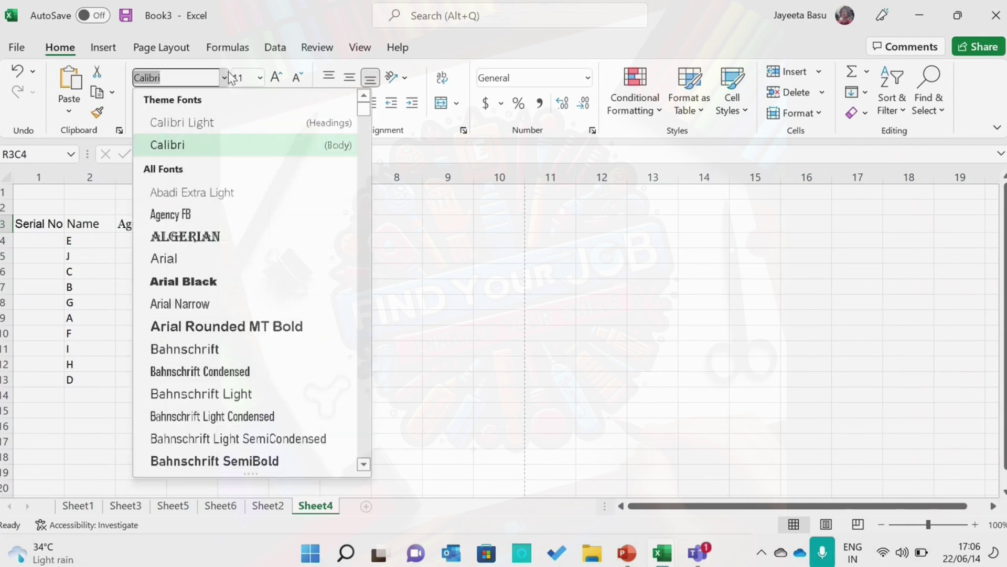
type("ti")
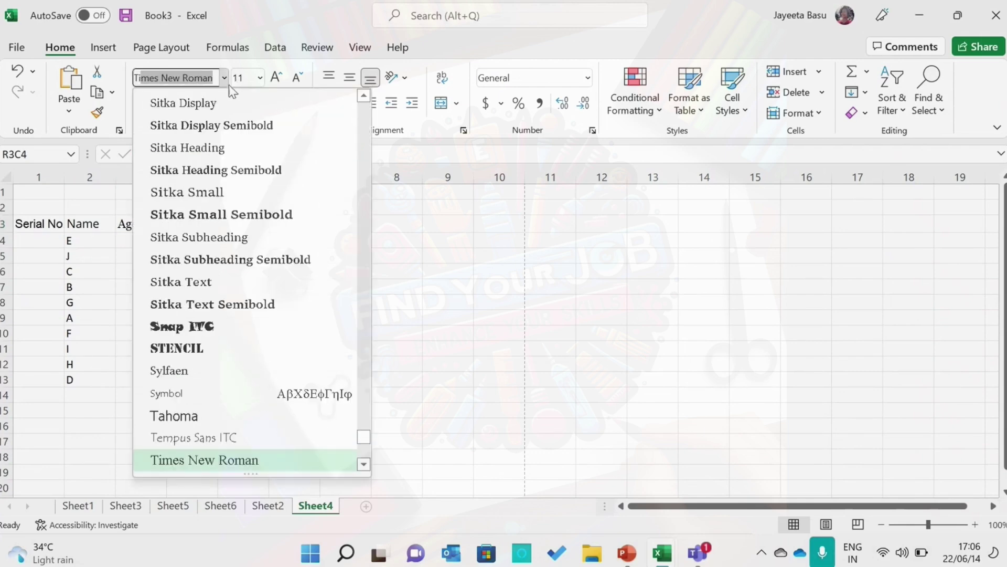
left_click(213, 464)
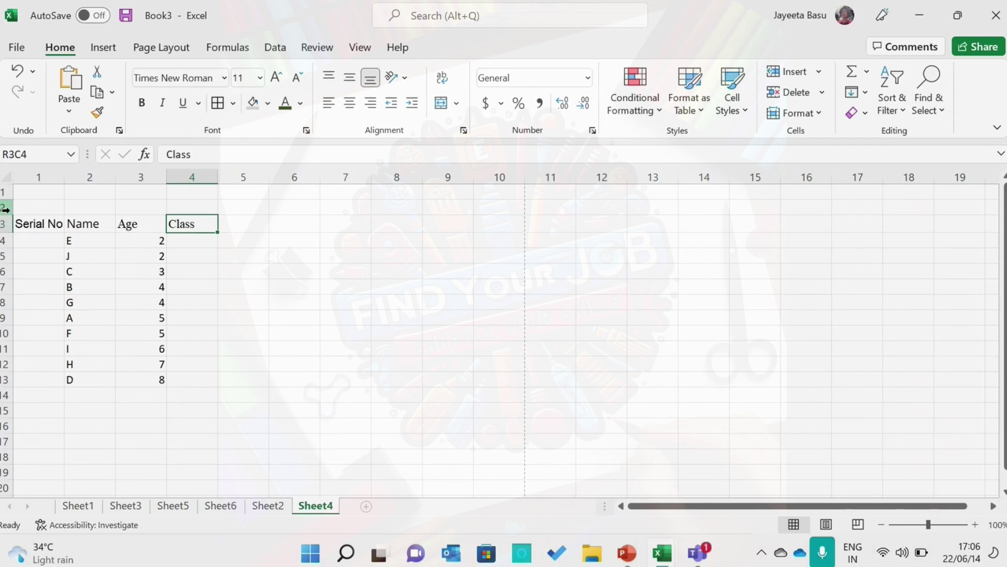
left_click(152, 237)
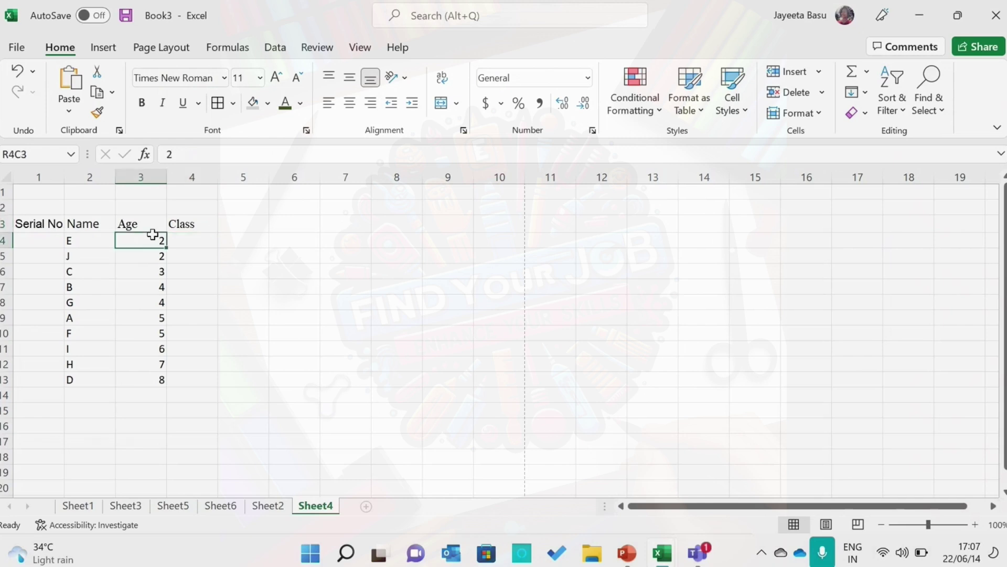
left_click(128, 224)
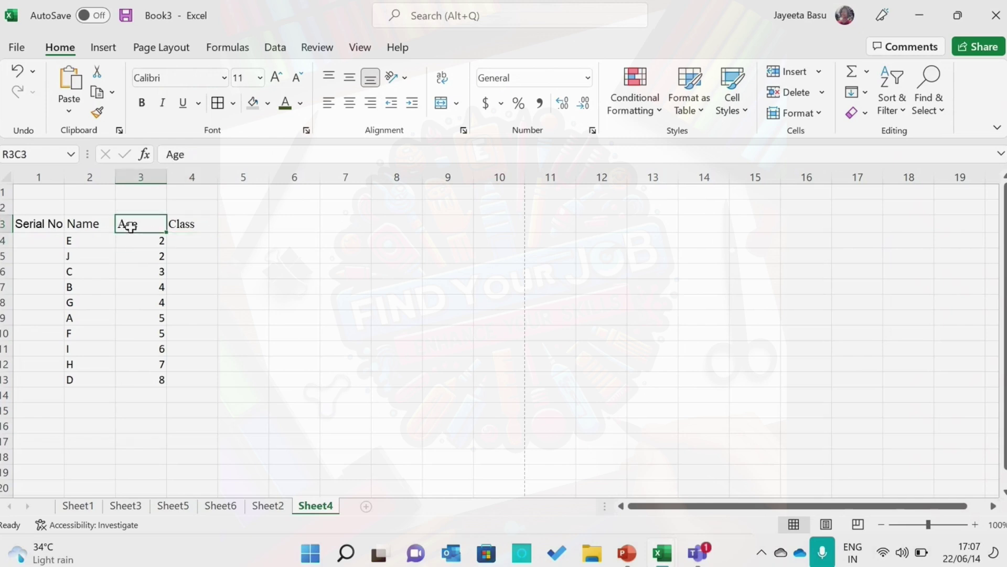
left_click(101, 225)
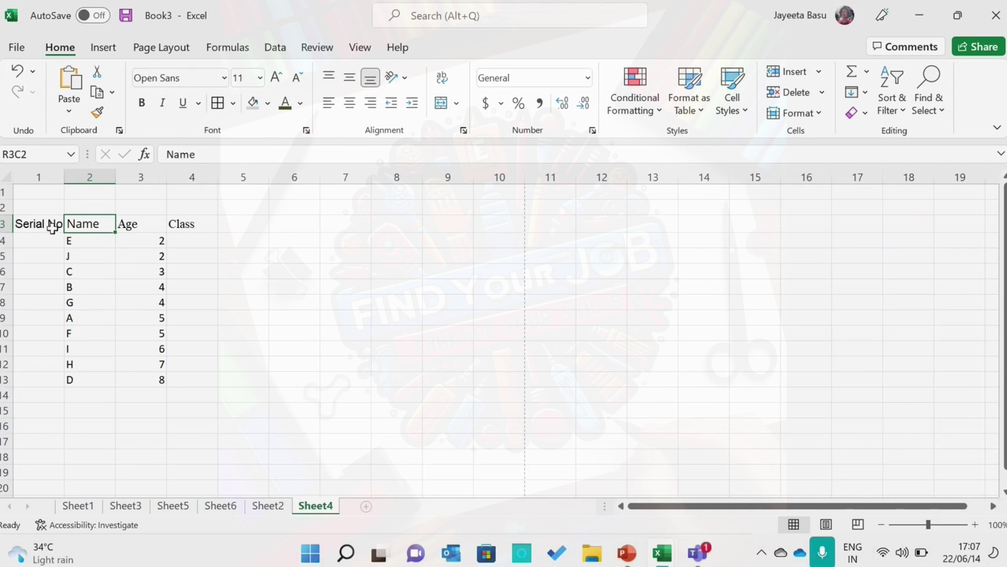
Step: Set the font of all four header cells in row 3, Serial No. through Class, to Arial at once
left_click_drag(52, 227, 181, 231)
key("ctrl+c")
left_click(224, 78)
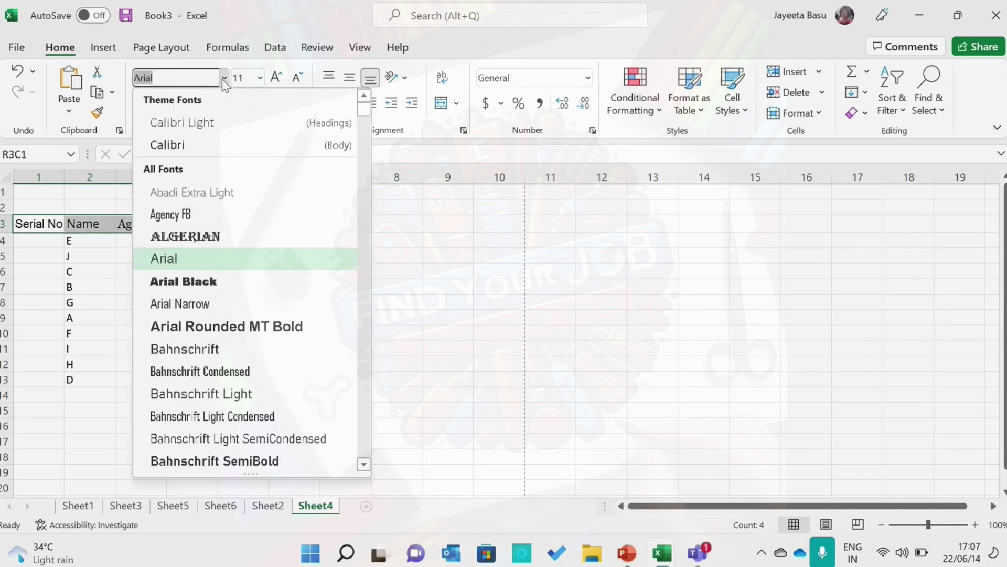
left_click(196, 258)
left_click(205, 267)
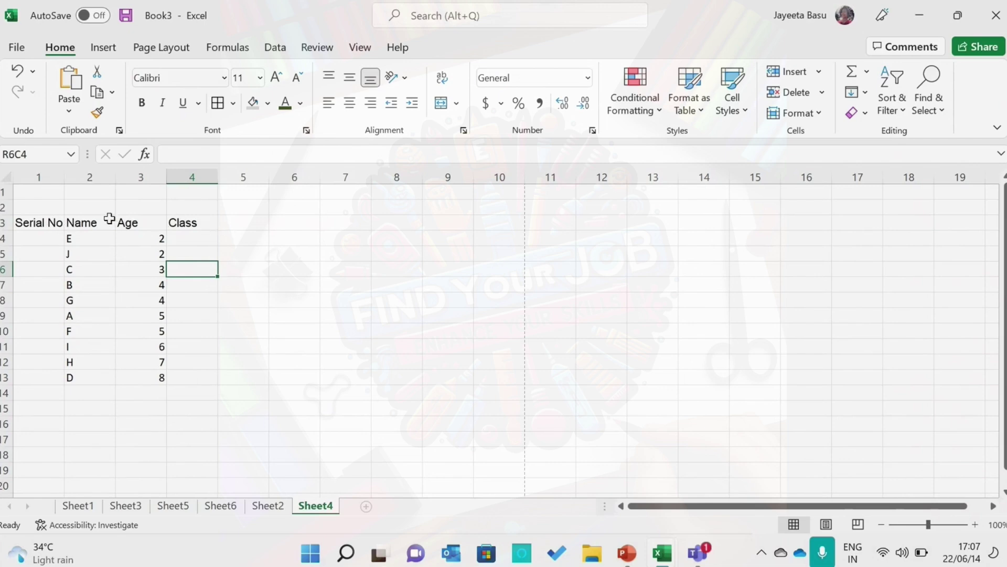
Step: Undo the Arial font change on the header row
left_click(58, 217)
key("ctrl+v")
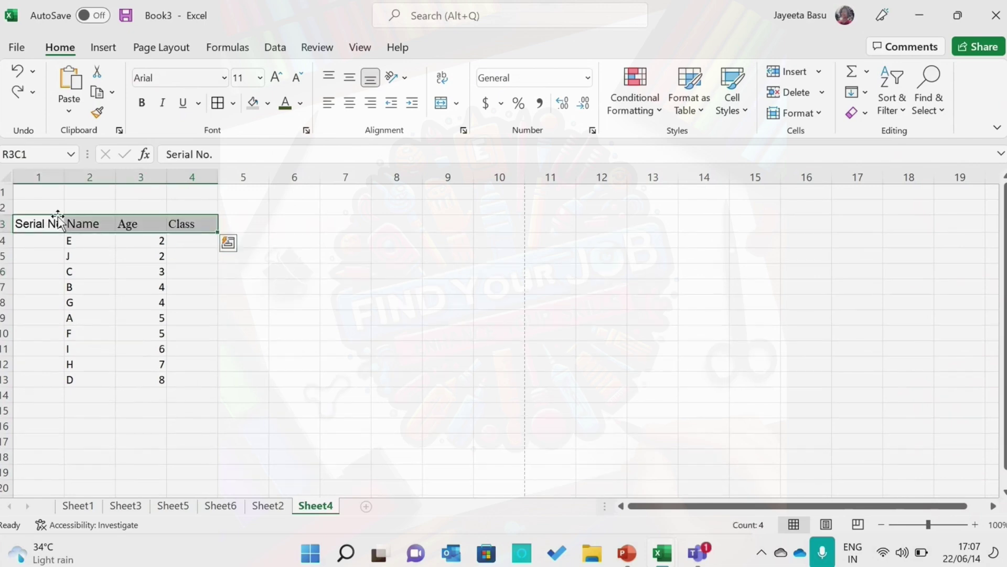
left_click(49, 273)
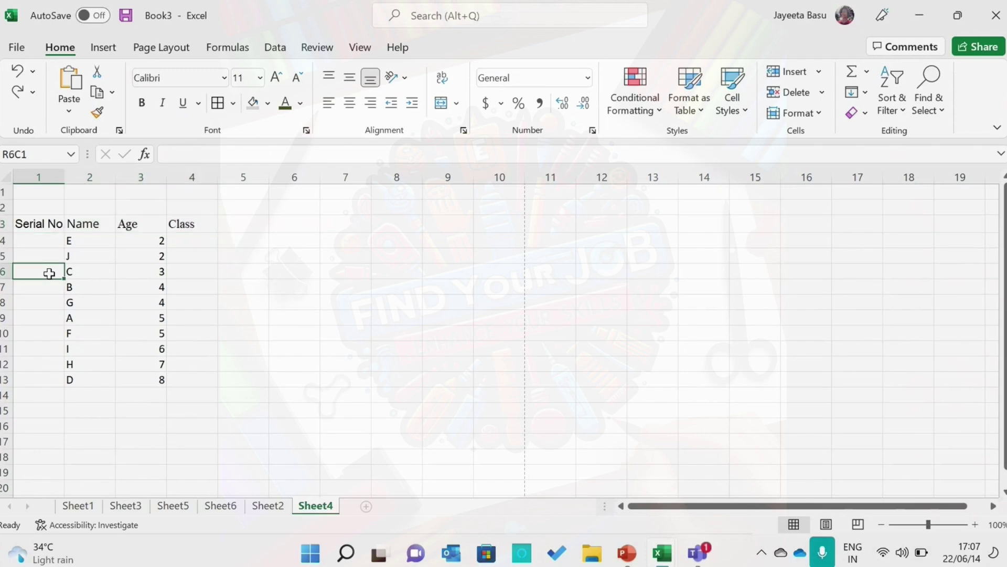
Step: Use Format Painter to copy the Serial No. header's formatting to the Name header, and from Name to the Age and Class headers
left_click(48, 227)
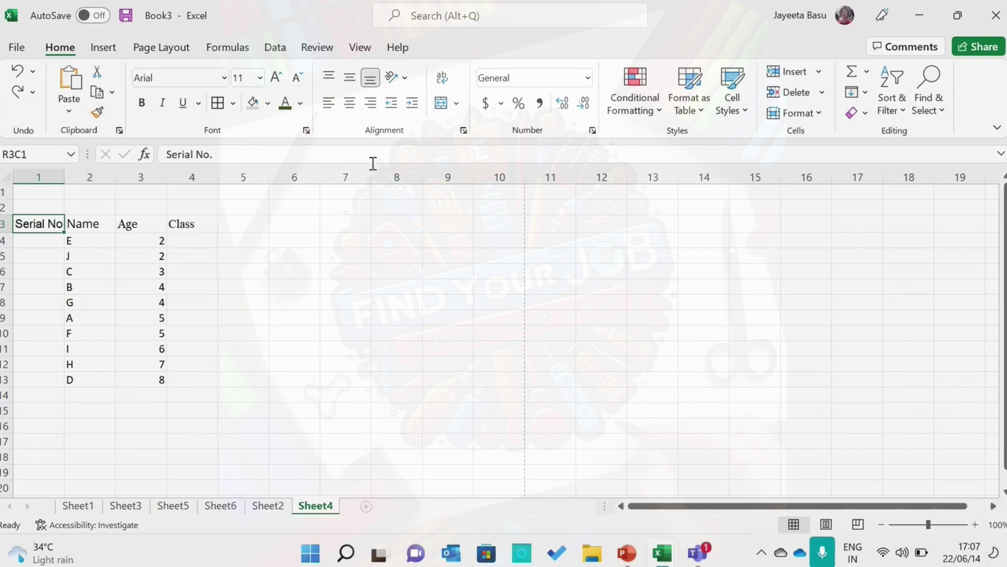
left_click(100, 115)
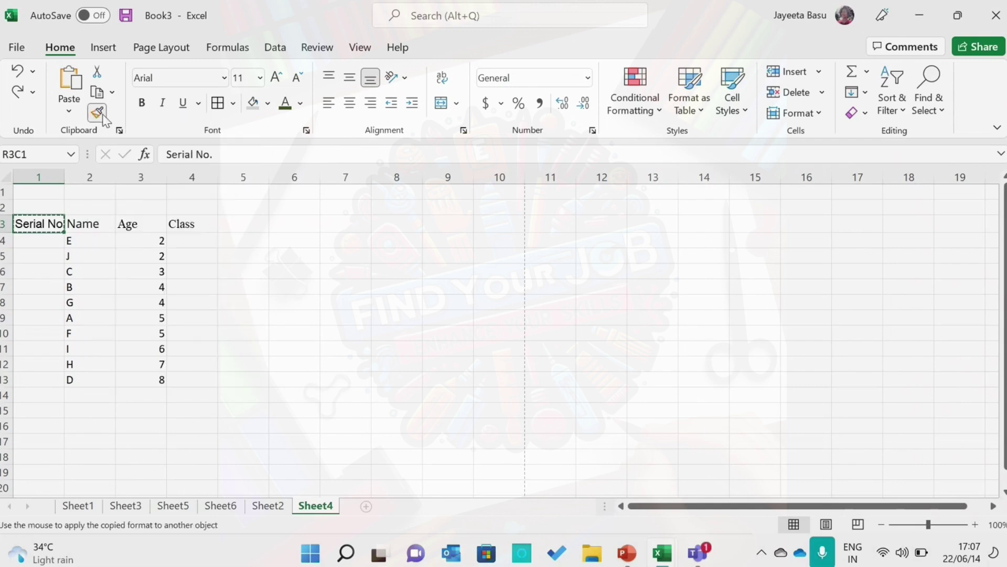
left_click(86, 221)
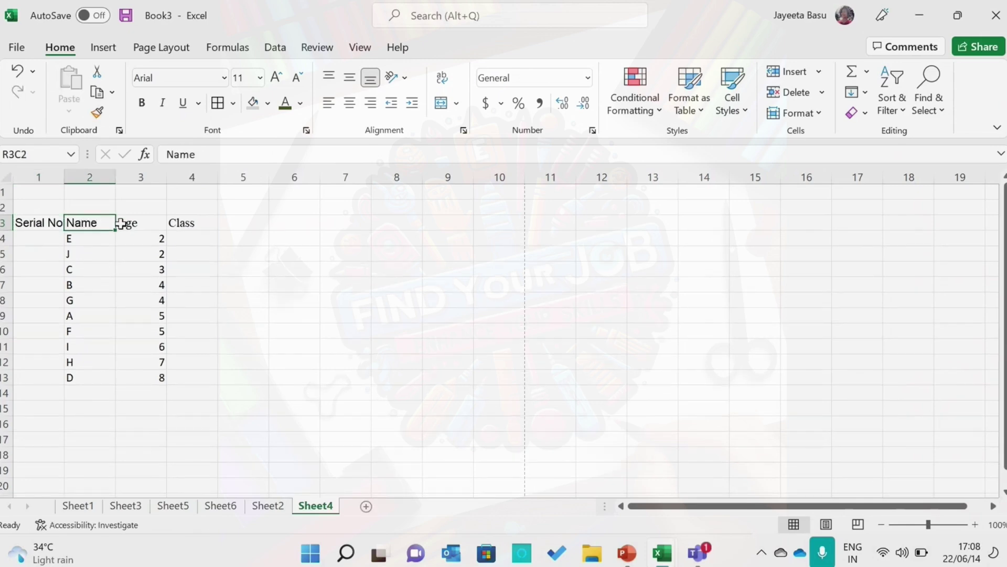
left_click(97, 113)
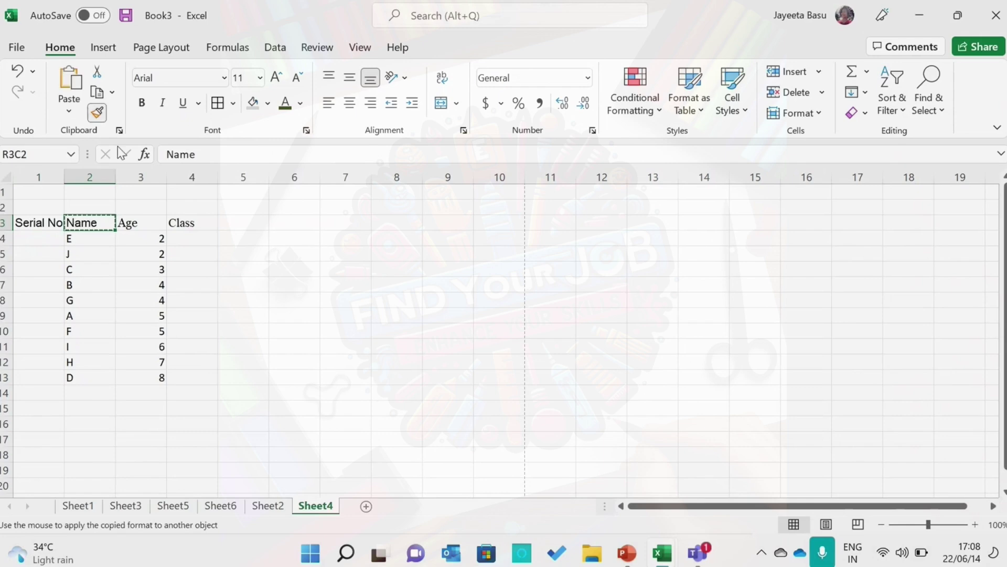
left_click_drag(140, 221, 173, 224)
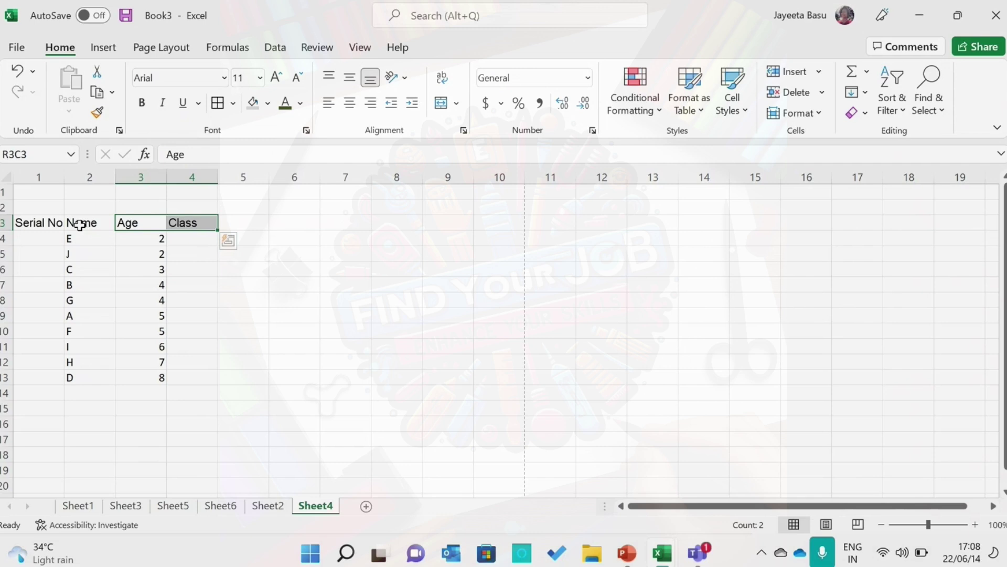
Step: Copy the Age and Class headers' formatting onto the names and ages in rows 4 to 13, and reduce their font size to 10
left_click(97, 112)
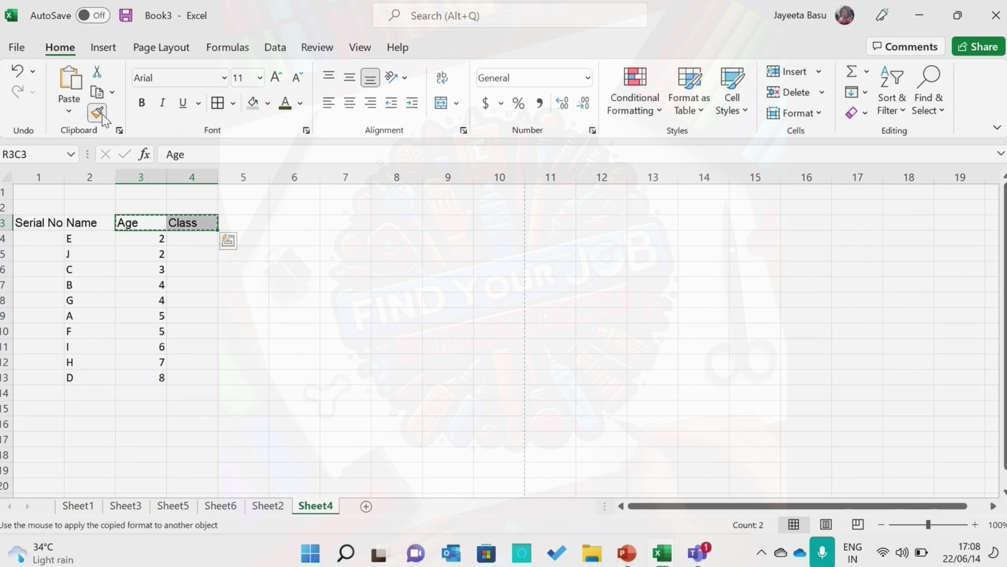
left_click(88, 238)
mouse_move(88, 238)
left_mouse_down()
mouse_move(156, 344)
mouse_move(155, 371)
left_mouse_up()
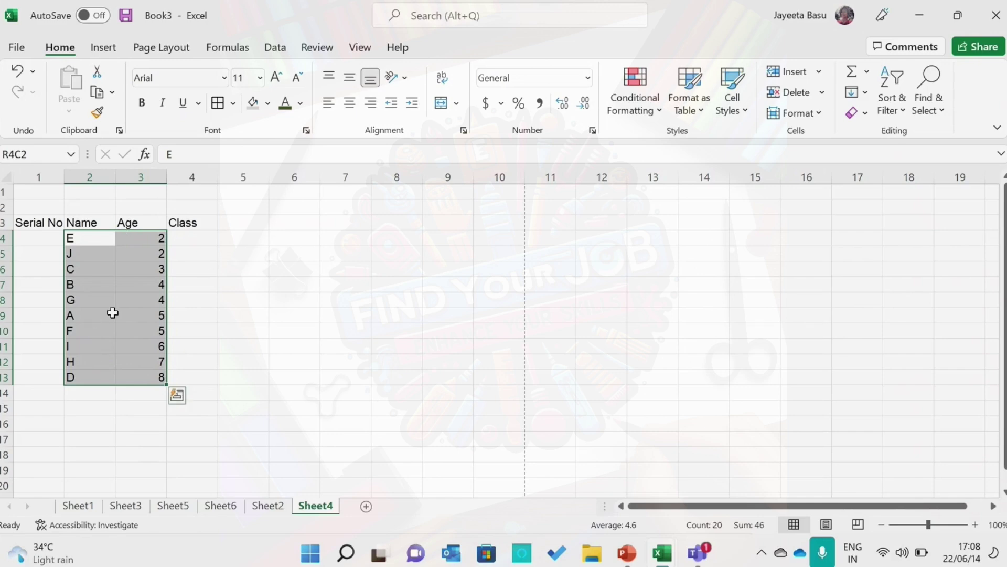
left_click(295, 85)
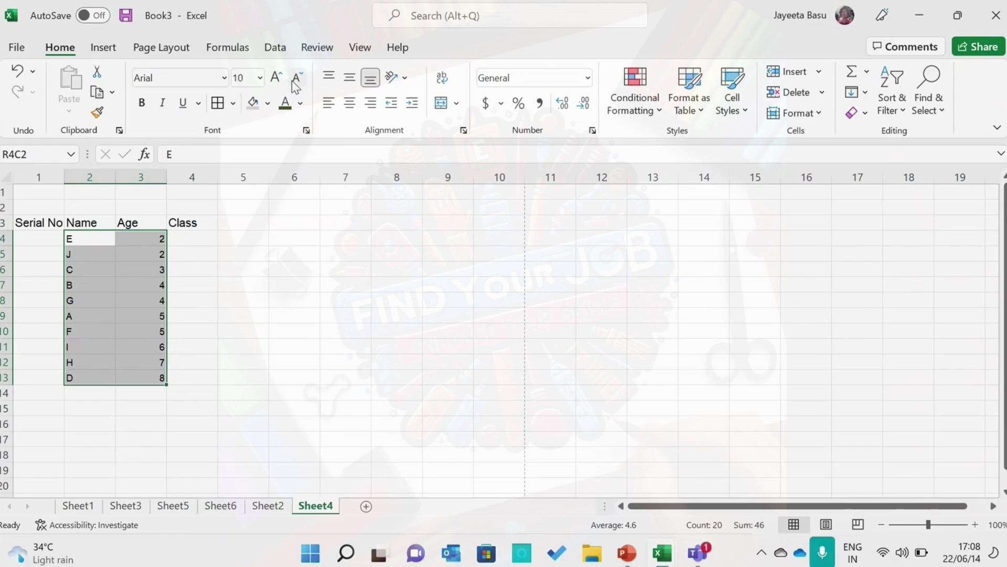
left_click(307, 298)
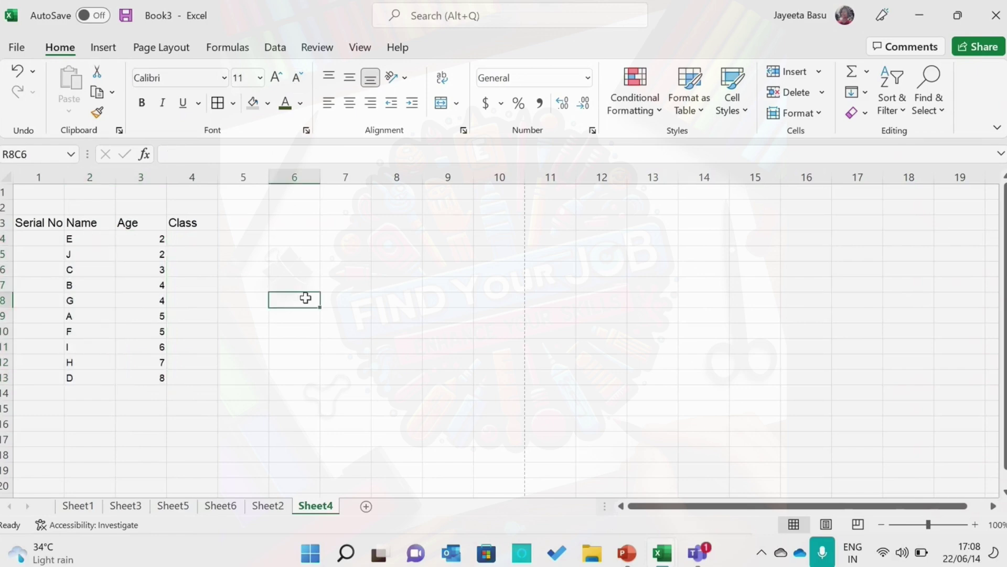
Step: Give the Class header cell thick outside borders and a light orange fill
left_click(198, 219)
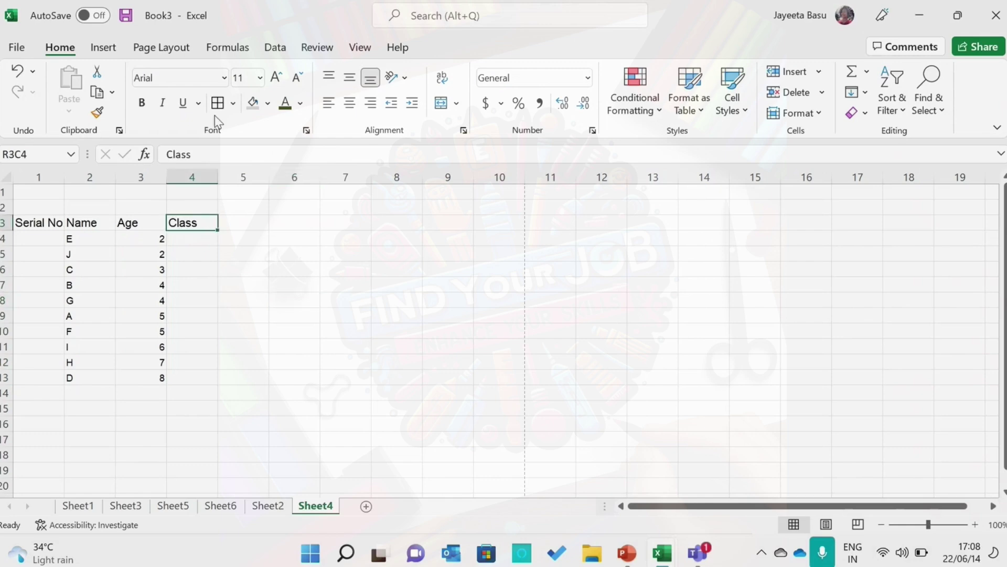
left_click(233, 103)
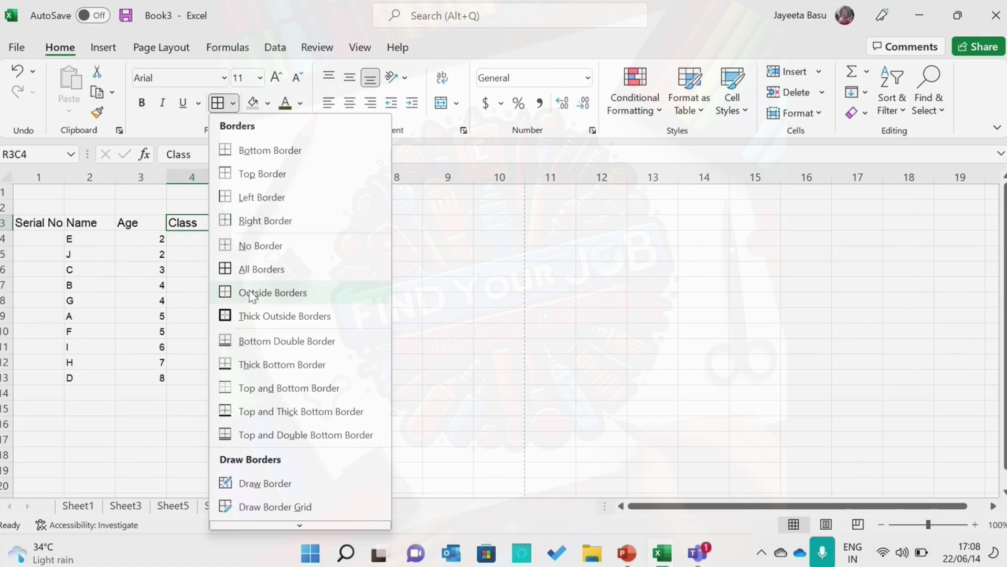
left_click(251, 315)
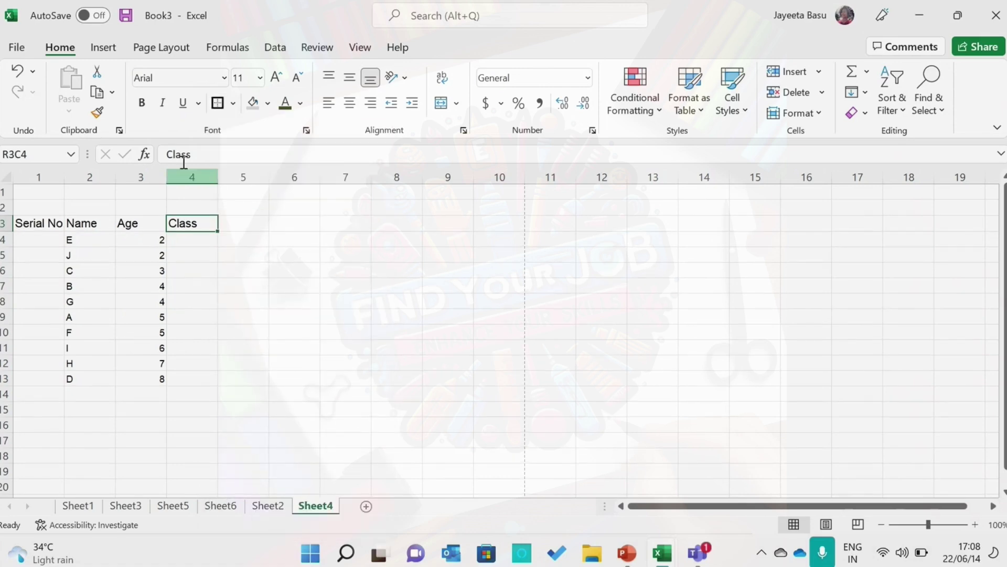
left_click(267, 103)
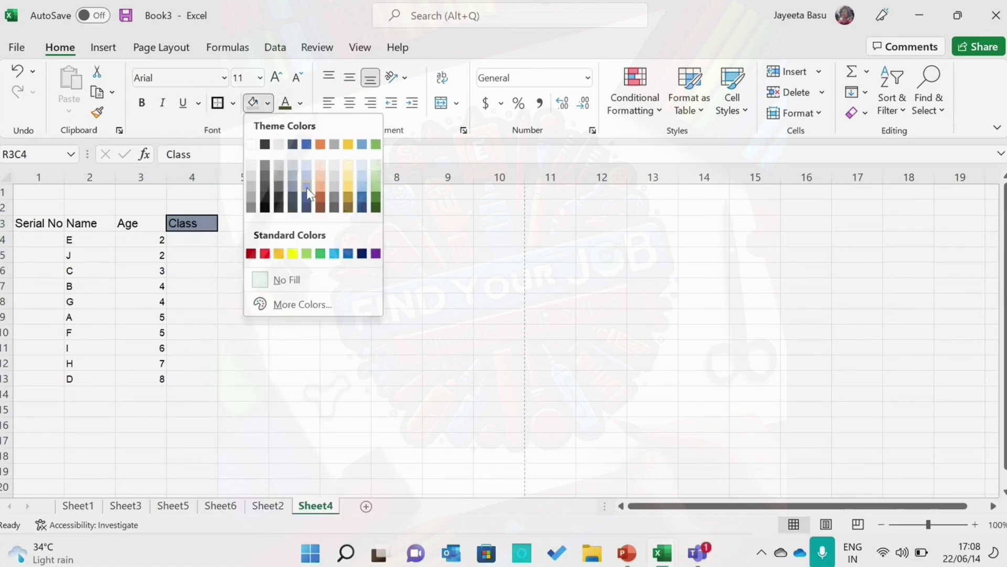
left_click(324, 191)
left_click(325, 281)
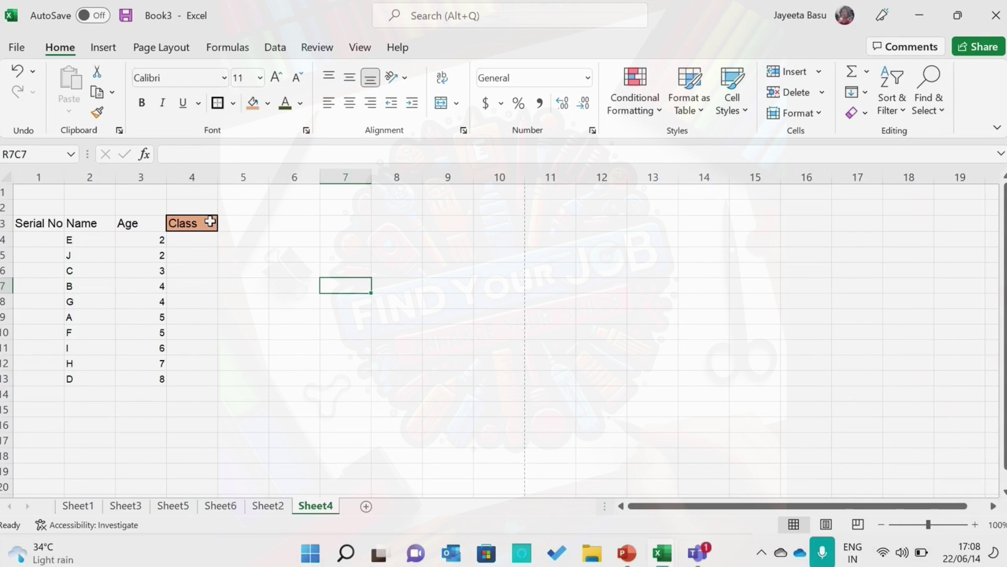
Step: Center the Class header text horizontally and make it bold
left_click(210, 222)
left_click(350, 103)
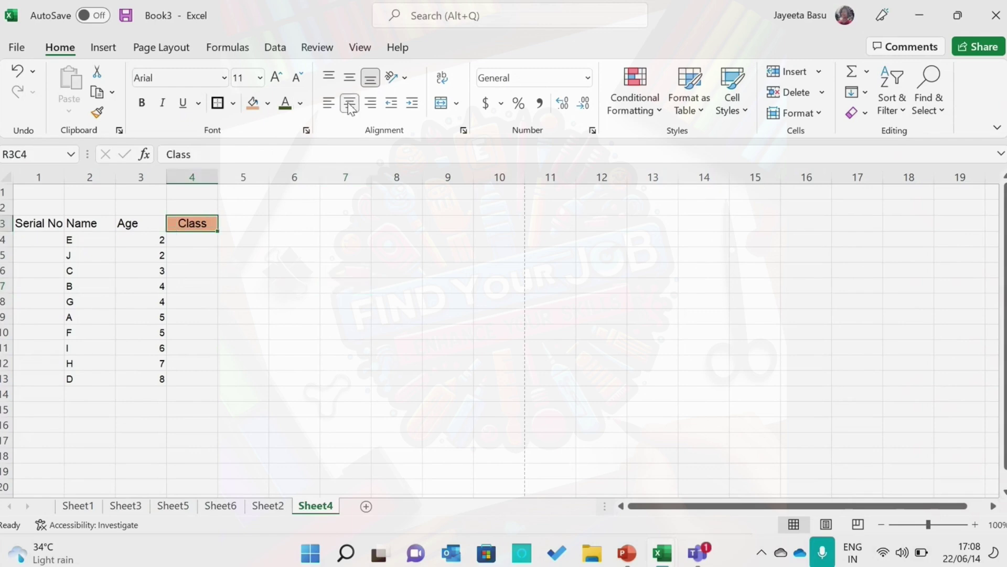
left_click(142, 104)
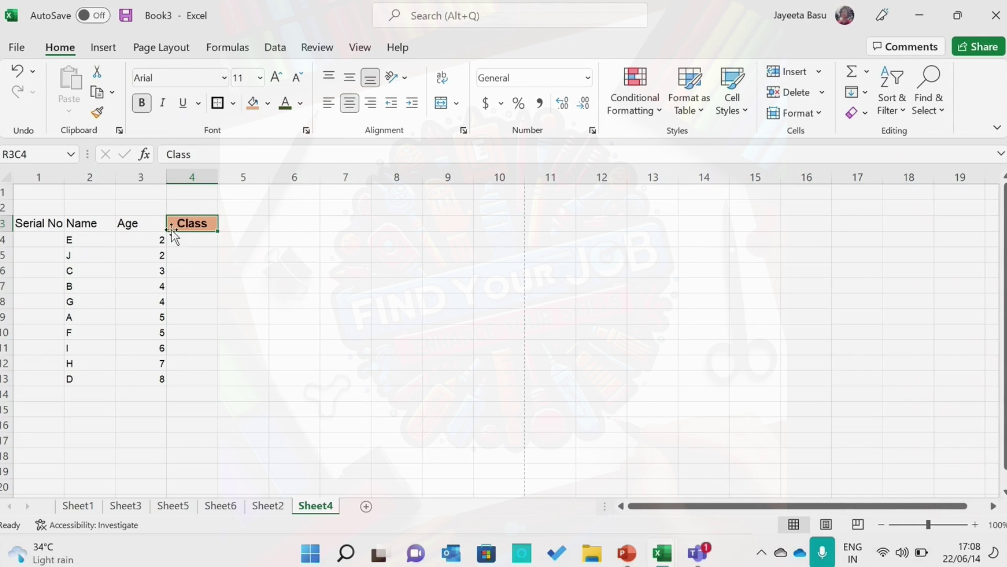
Step: Copy the Class header's formatting onto the Serial No., Name and Age headers, and widen the Serial No. column to fit its header
left_click(96, 110)
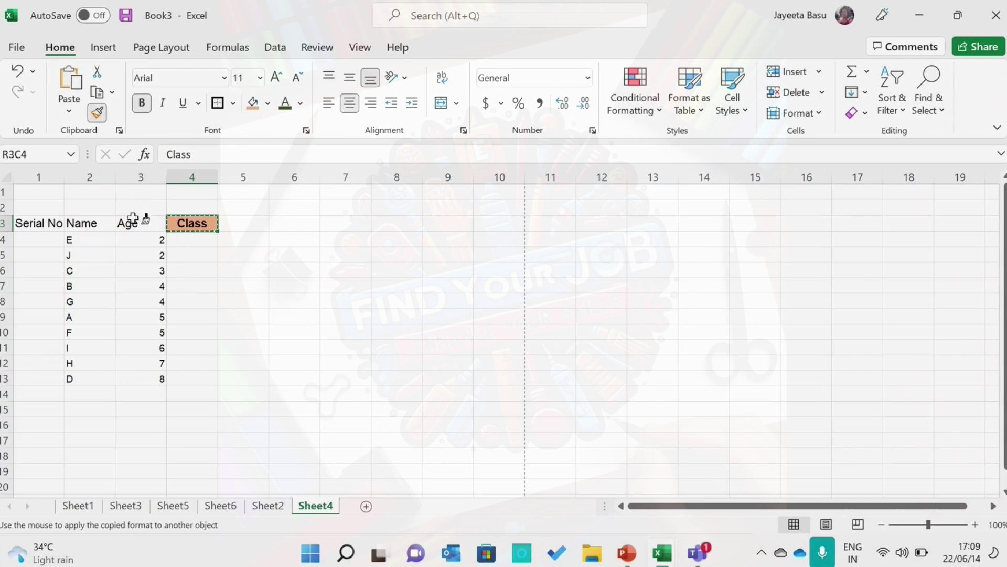
left_click_drag(135, 222, 49, 223)
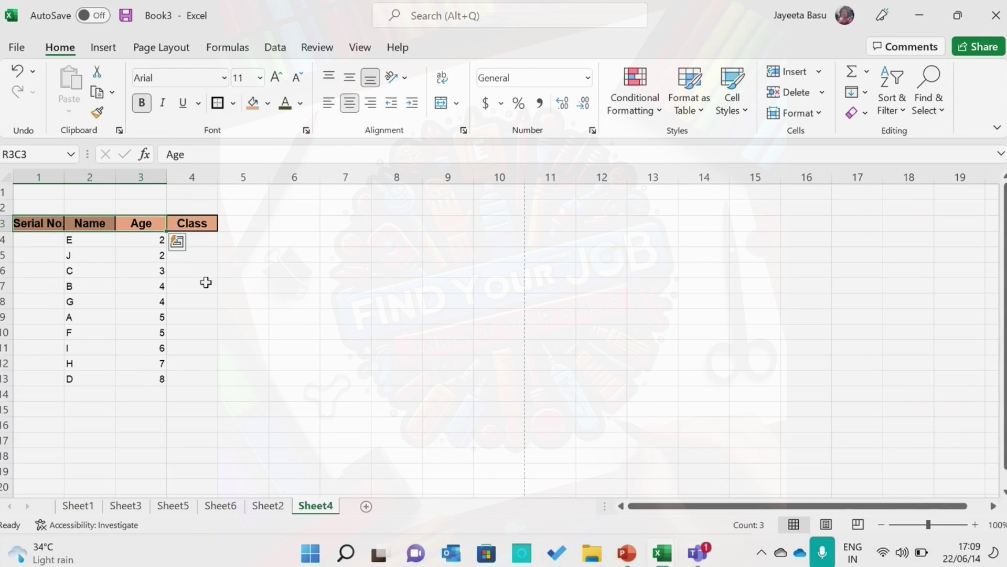
left_click(292, 286)
left_click_drag(61, 178, 75, 179)
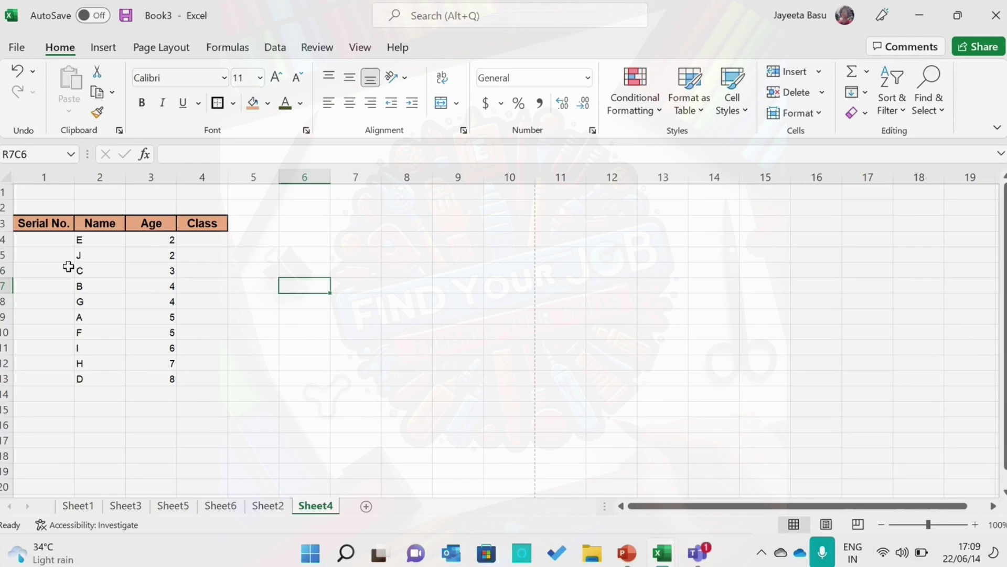
Step: Give the first data row's name and age cells a light gold fill and apply All Borders
left_click(95, 242)
mouse_move(95, 241)
left_mouse_down()
mouse_move(95, 389)
mouse_move(81, 252)
mouse_move(98, 246)
left_mouse_up()
left_click_drag(156, 232, 155, 232)
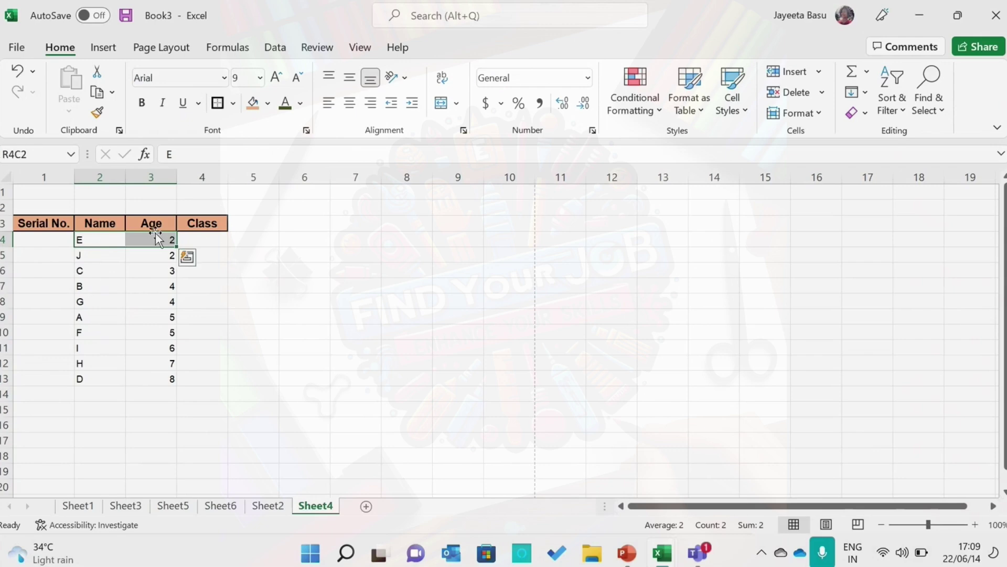
left_click(267, 104)
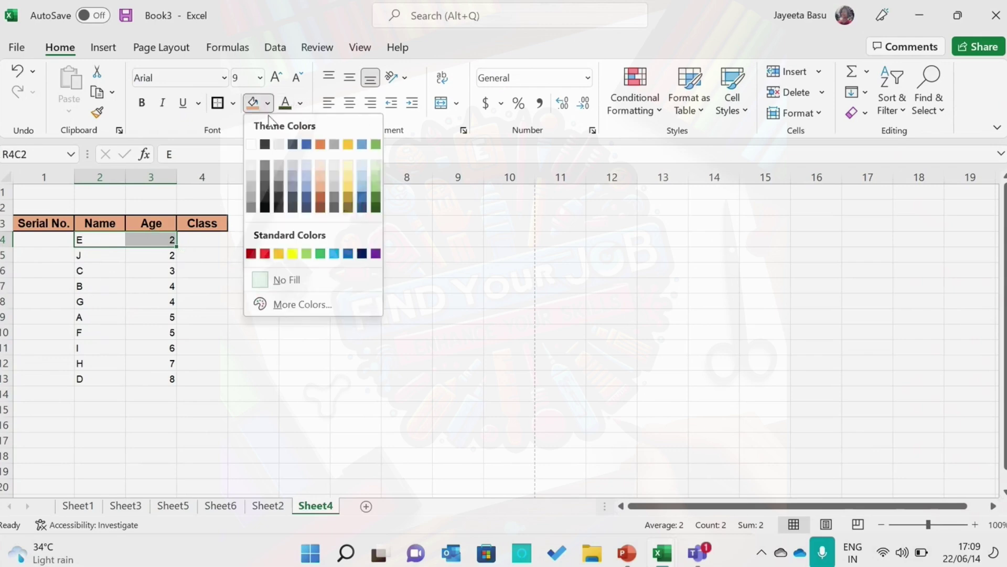
left_click(347, 170)
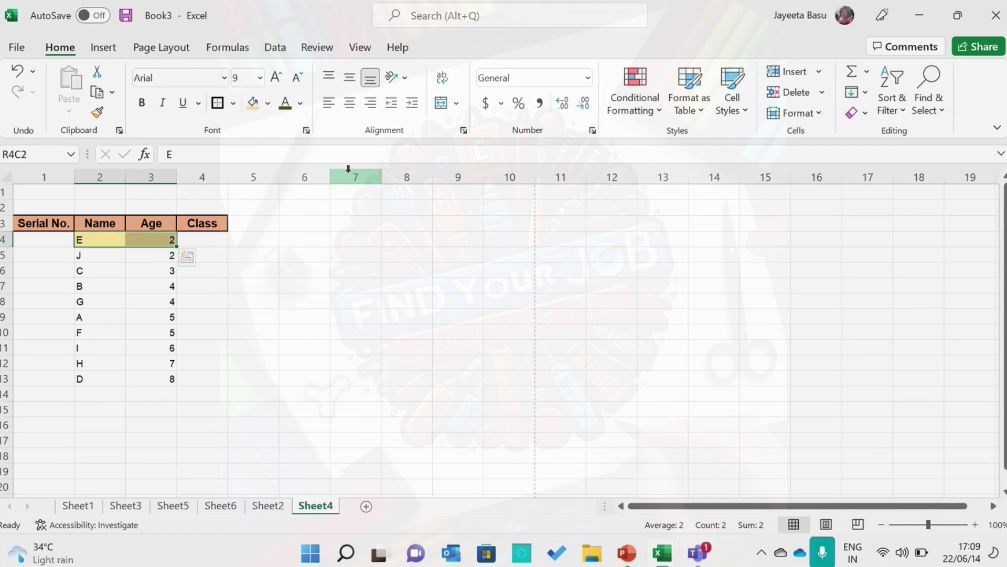
left_click(232, 103)
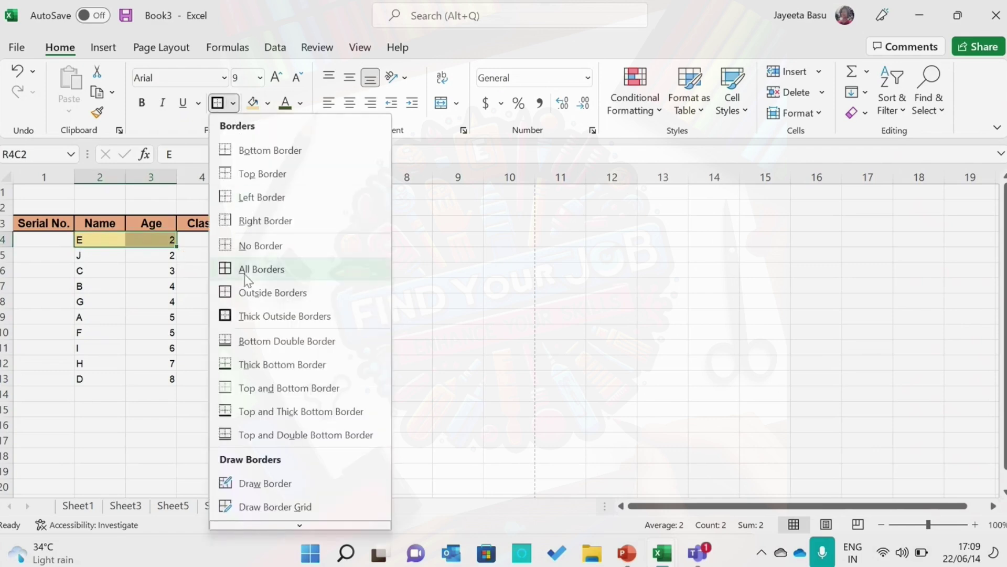
left_click(251, 269)
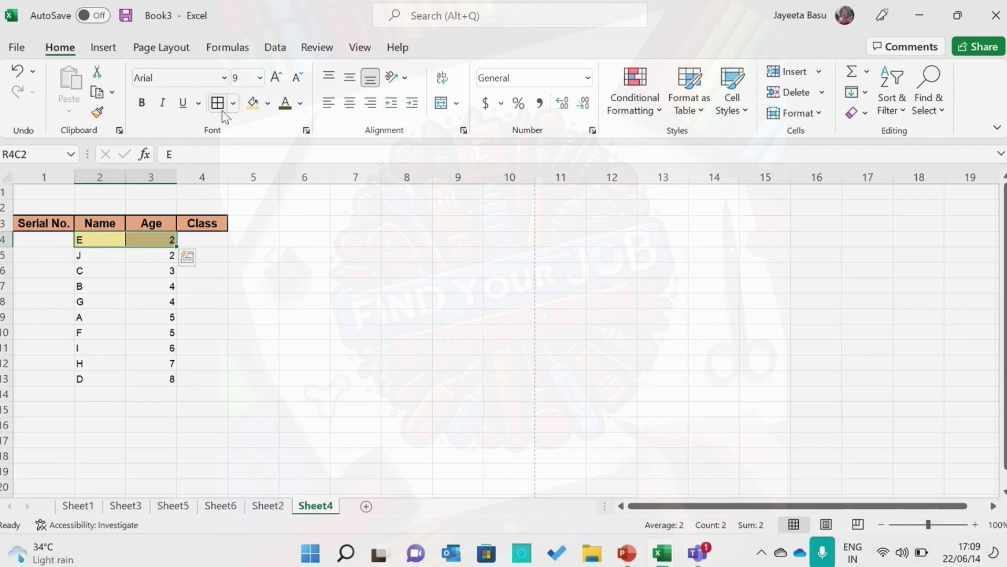
left_click(233, 105)
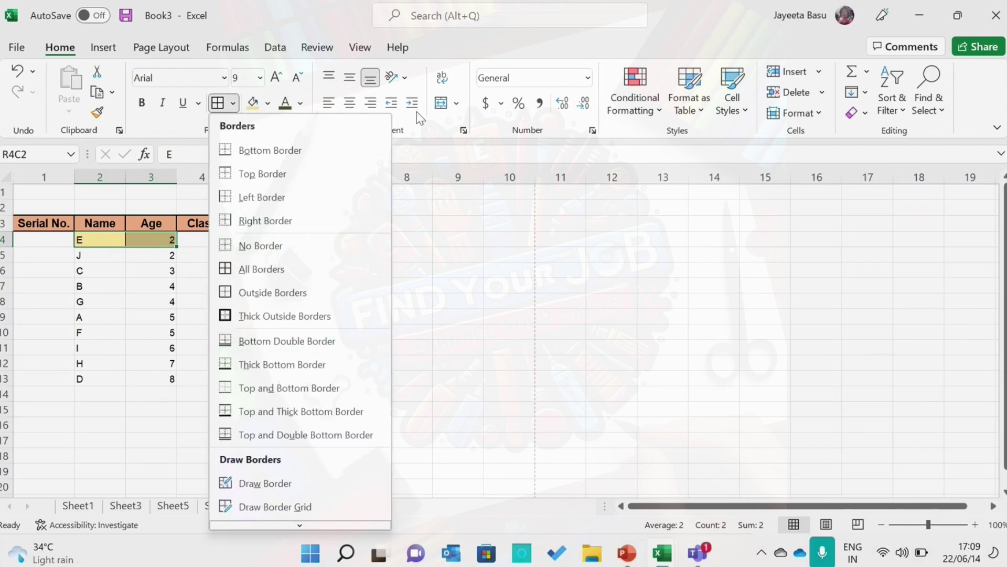
Step: Make the first data row's name and age text dark blue, bold and horizontally centered
left_click(301, 103)
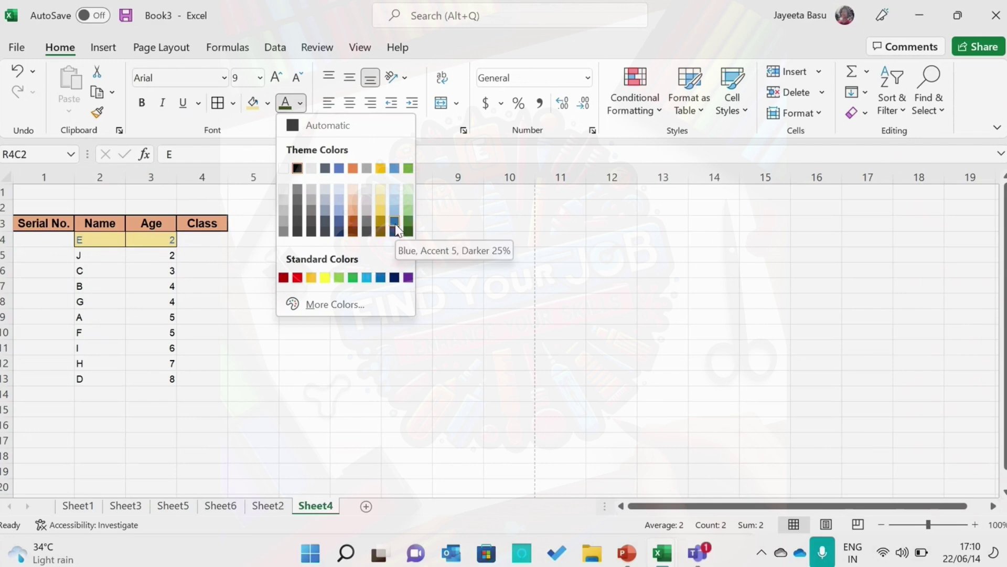
left_click(344, 226)
left_click(146, 104)
left_click(349, 103)
left_click(304, 270)
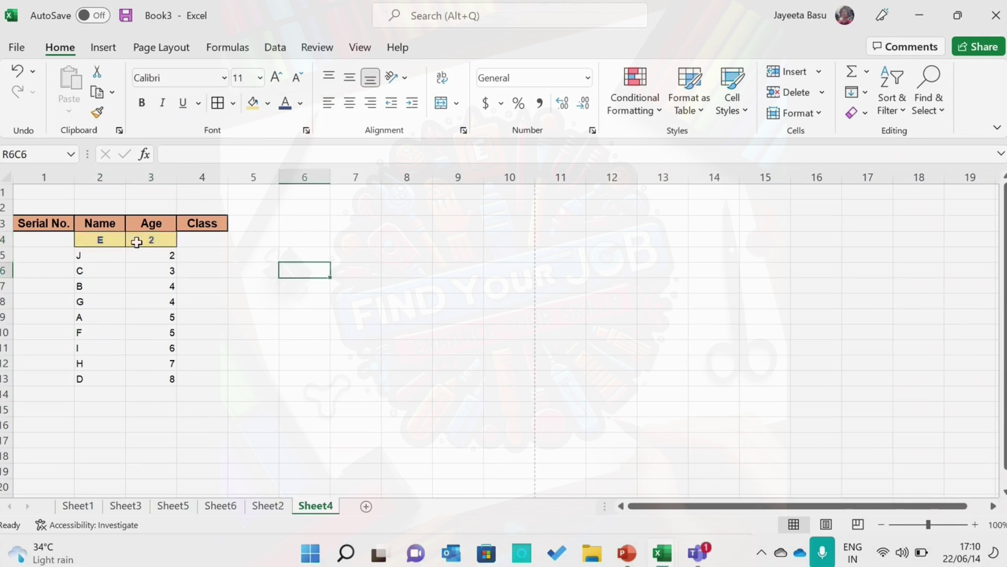
Step: Use Format Painter to copy the row 4 name and age formatting onto the names and ages in rows 5 to 13
left_click_drag(100, 241, 138, 240)
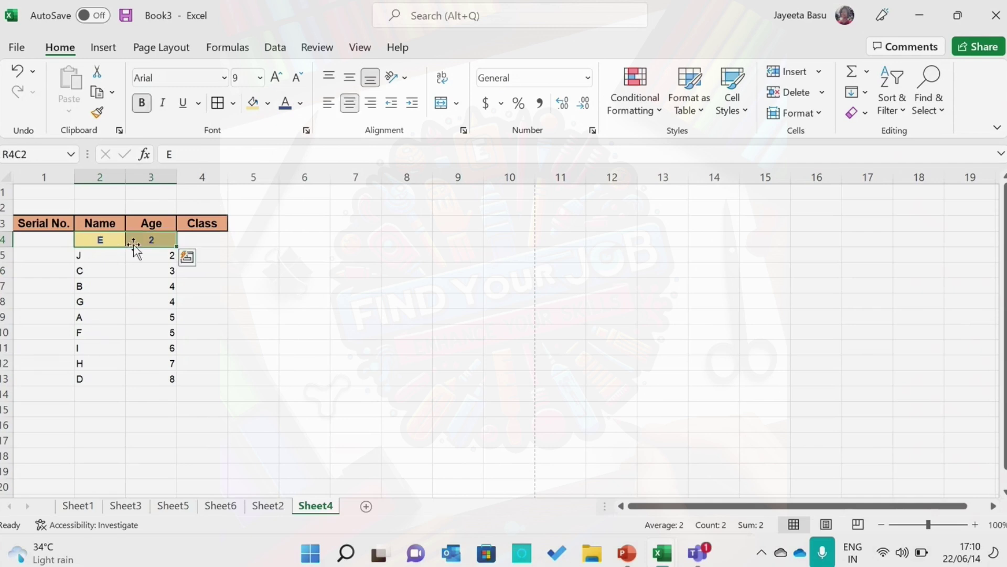
left_click(97, 112)
mouse_move(91, 253)
left_mouse_down()
mouse_move(158, 319)
mouse_move(157, 376)
left_mouse_up()
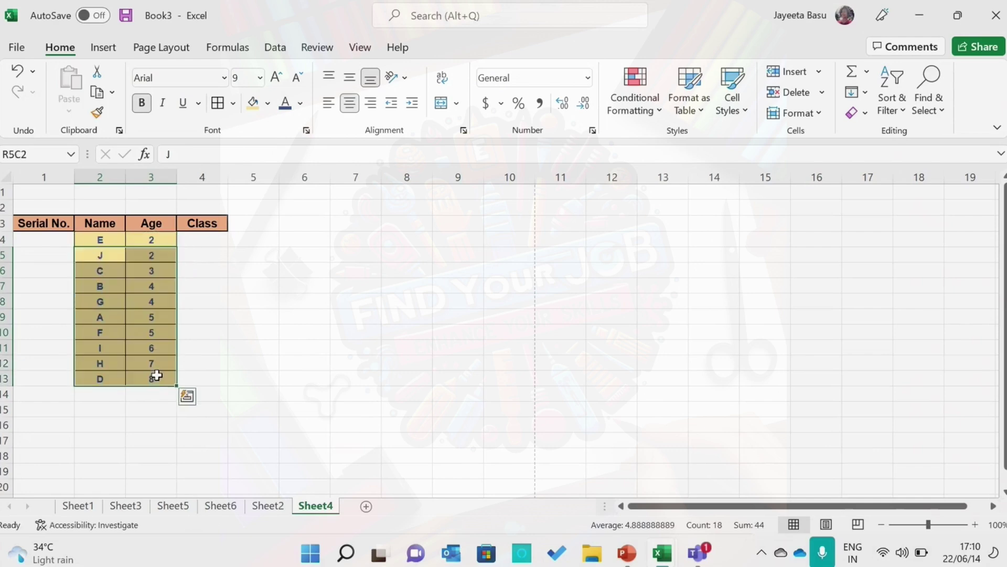
left_click(255, 337)
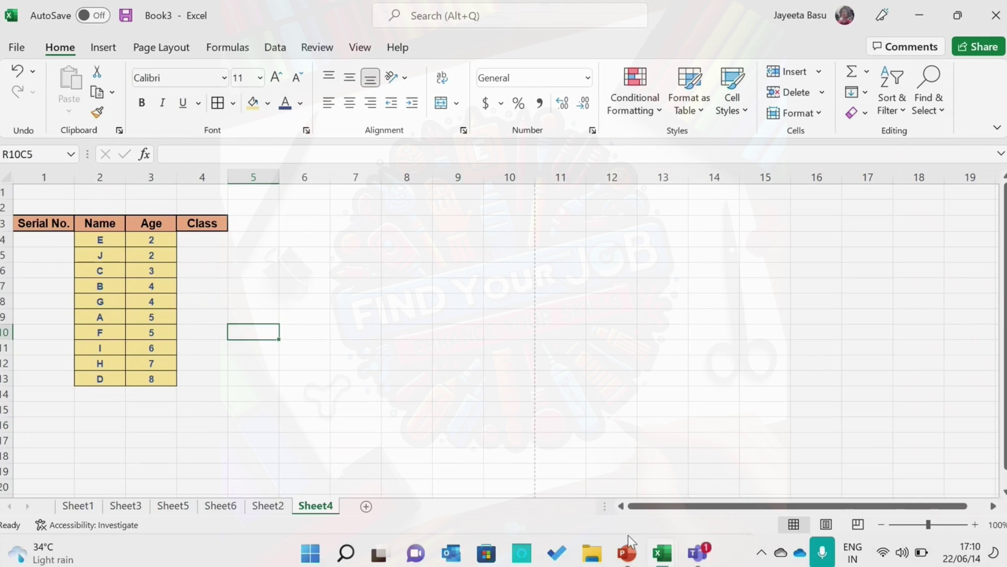
Step: Switch to PowerPoint, present from the Format Painter slide, advance to the Text Orientation slide, and end the slide show
left_click(627, 551)
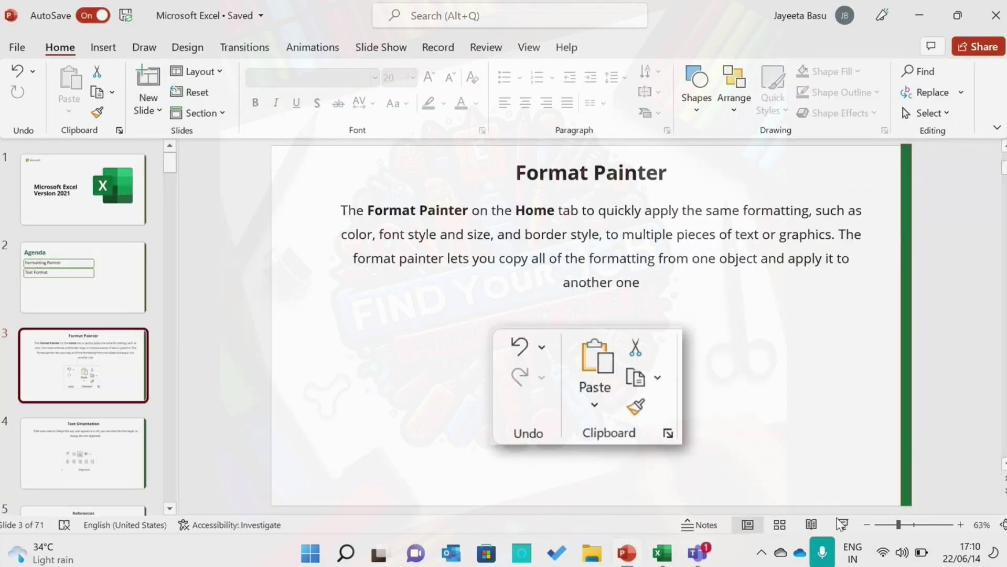
left_click(842, 524)
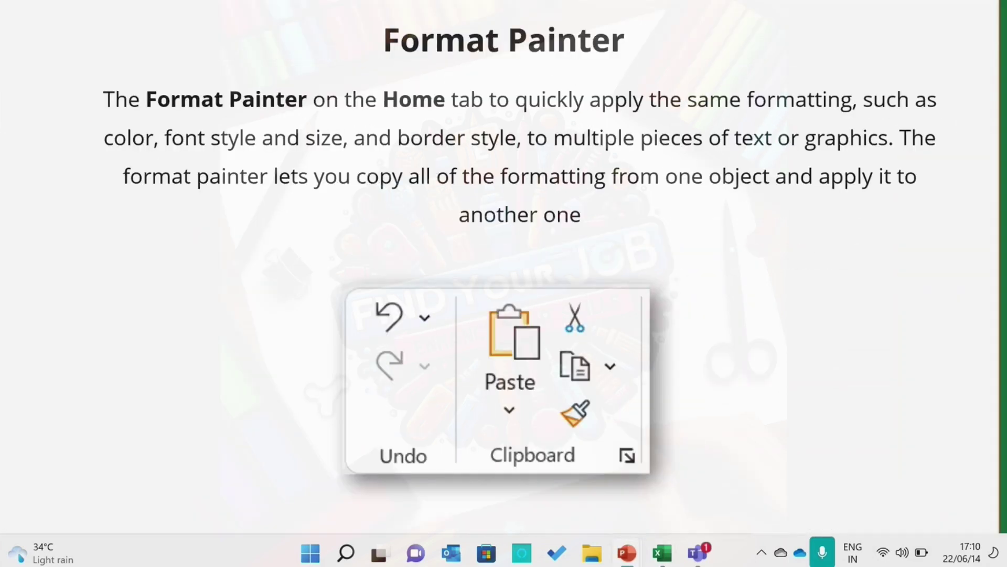
key("Right")
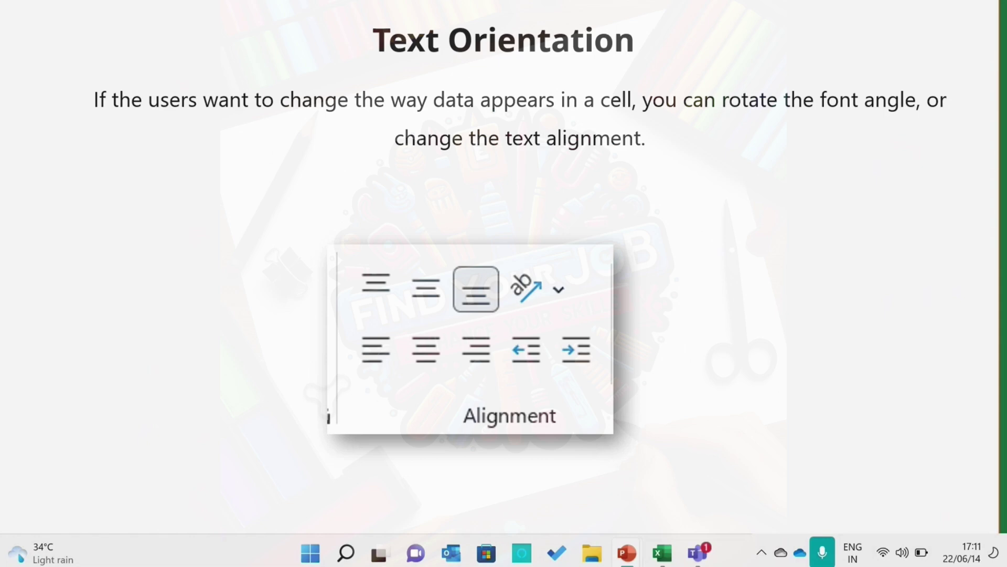
key("Escape")
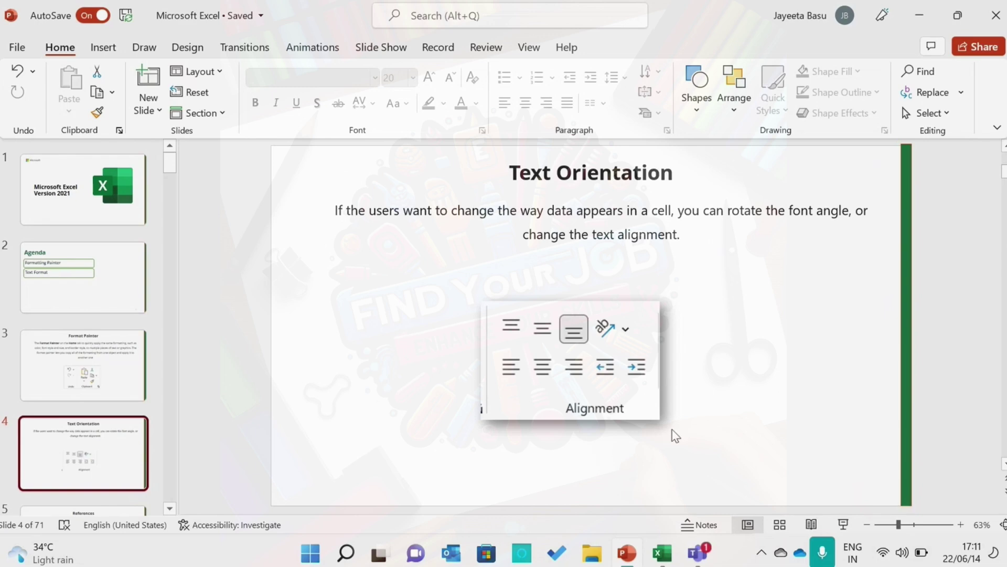
Step: Switch back to the Book3 workbook in Excel and set the first name cell's text orientation to Angle Counterclockwise
mouse_move(662, 560)
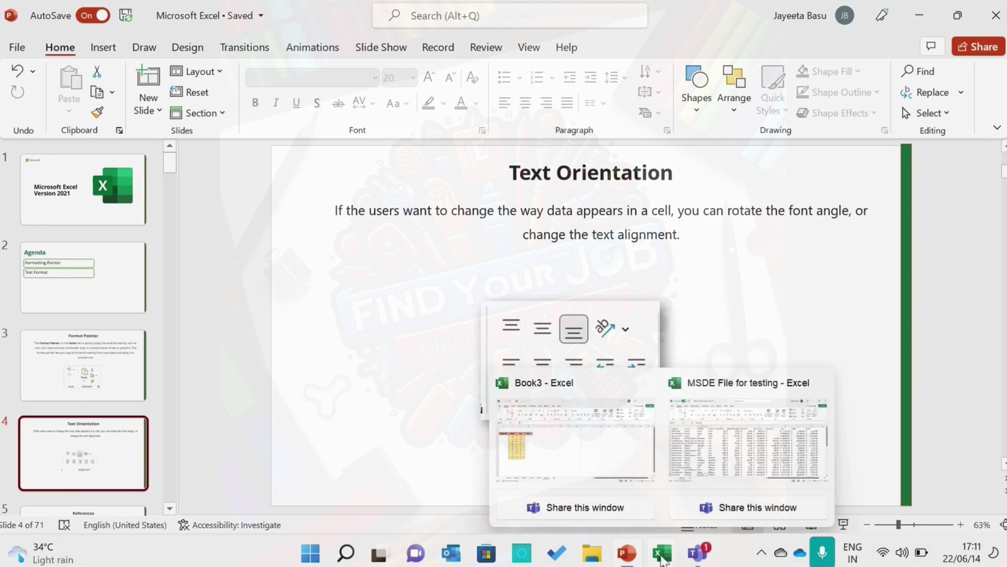
left_click(619, 452)
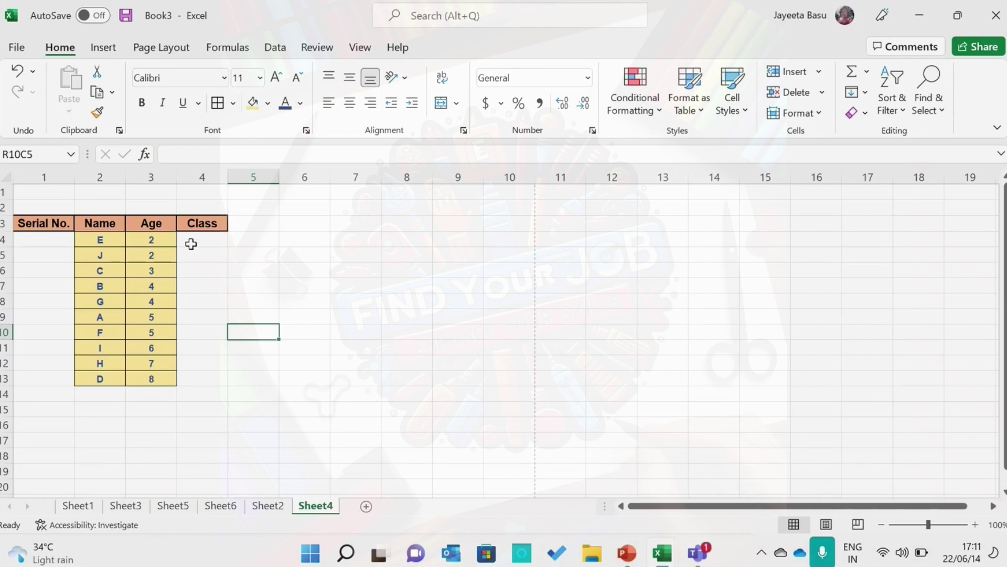
left_click(115, 240)
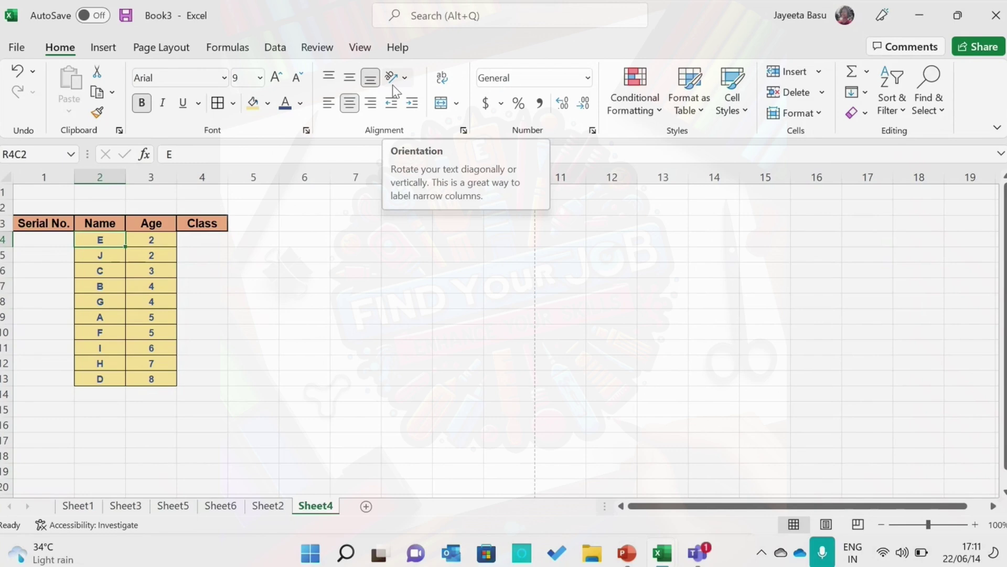
left_click(407, 82)
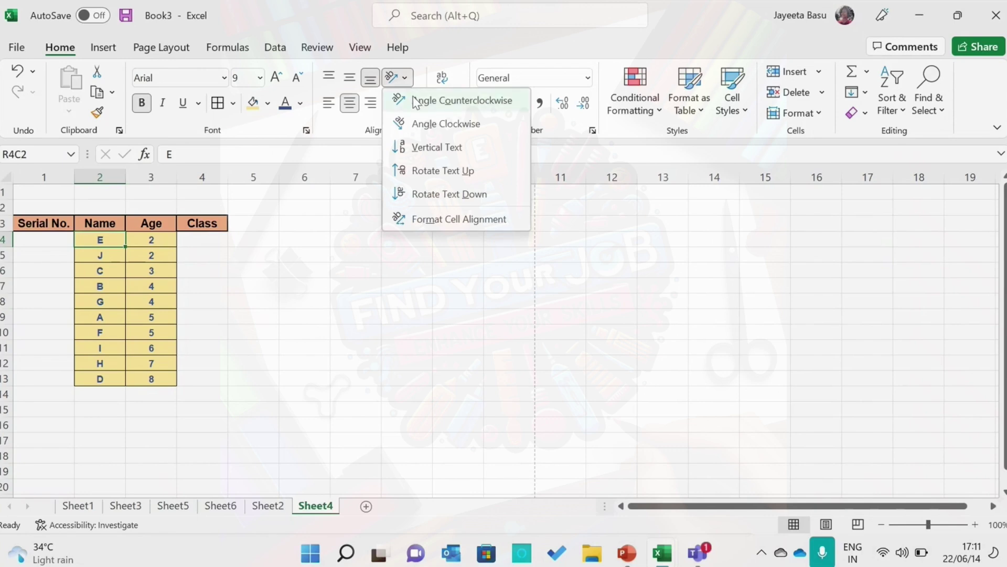
left_click(414, 101)
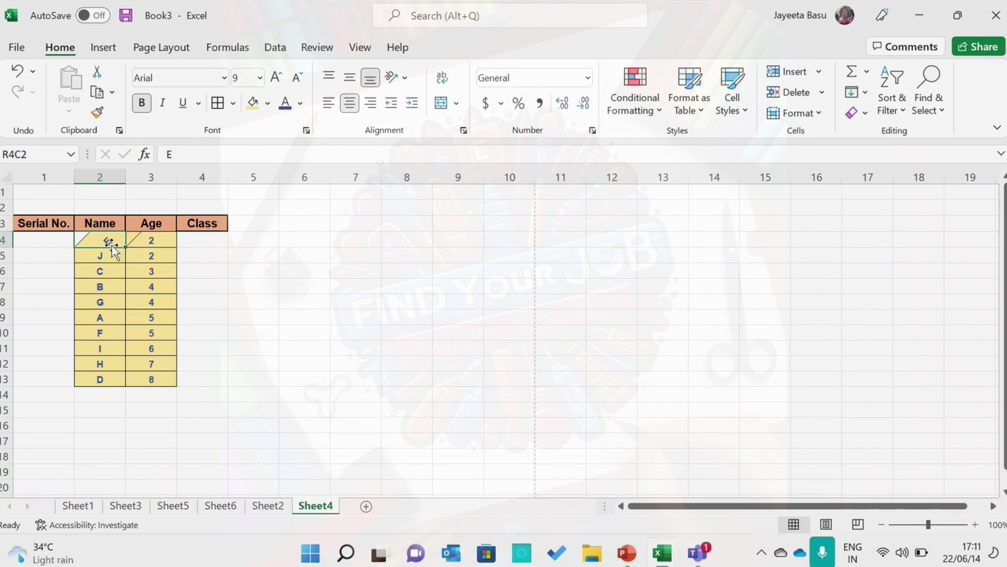
Step: Try the Angle Clockwise and Vertical Text orientations on the first name cell
left_click(405, 78)
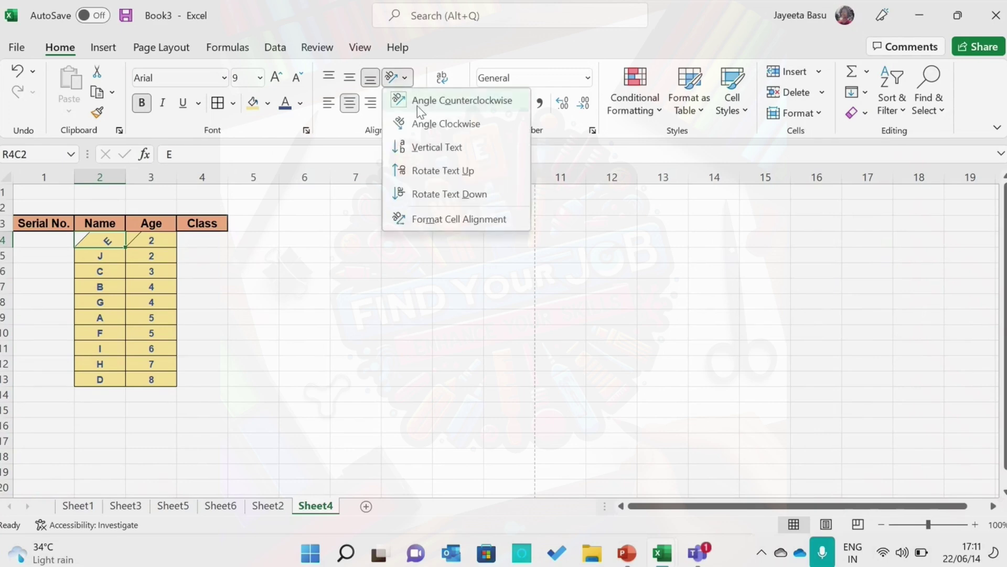
left_click(421, 125)
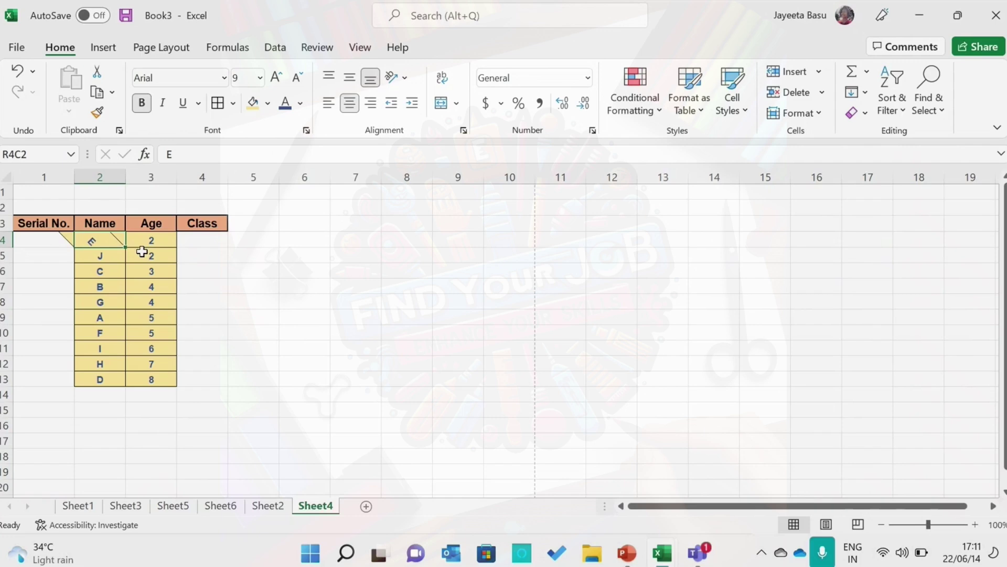
left_click(393, 80)
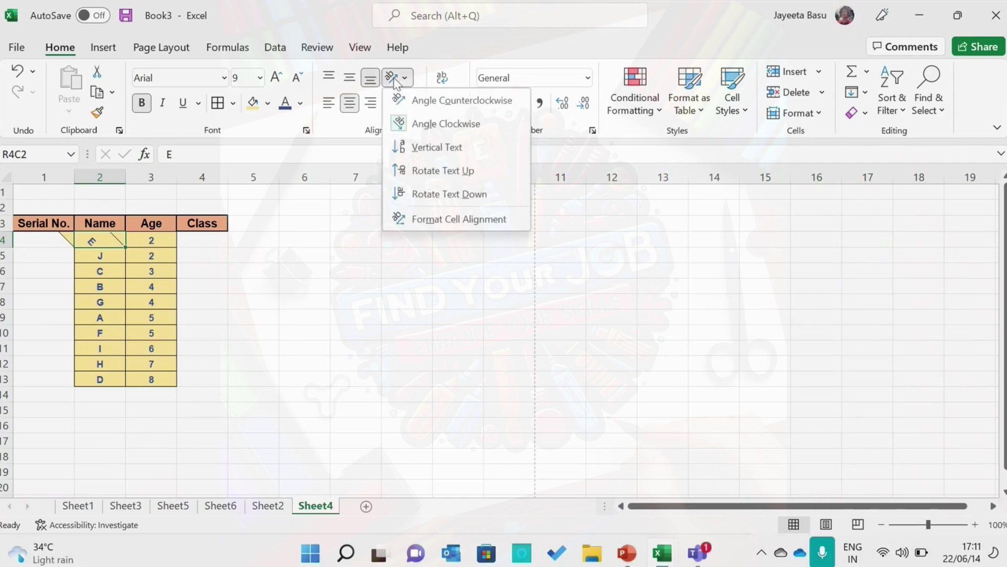
left_click(418, 146)
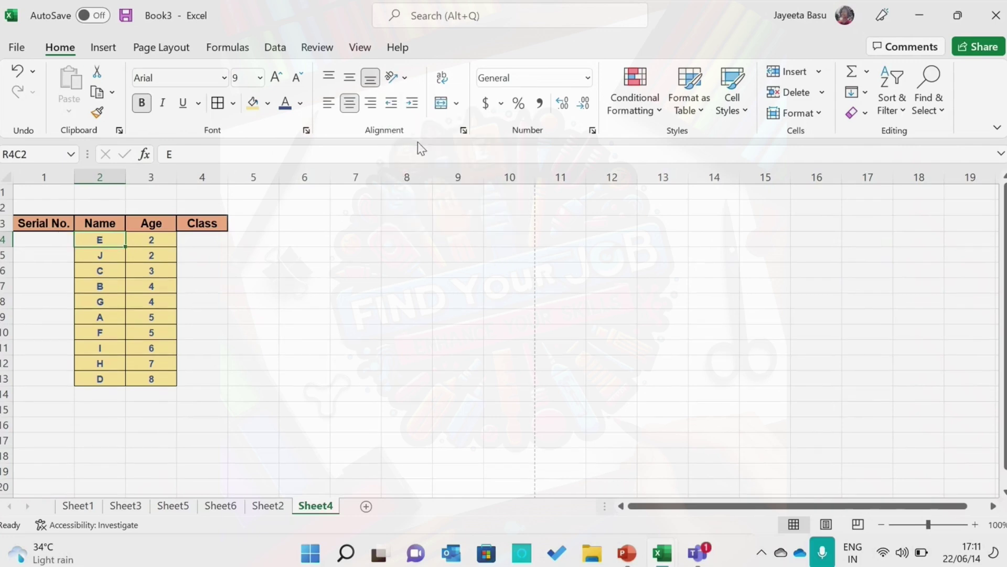
Step: Apply Rotate Text Up to the first name cell, followed by Rotate Text Down
left_click(411, 80)
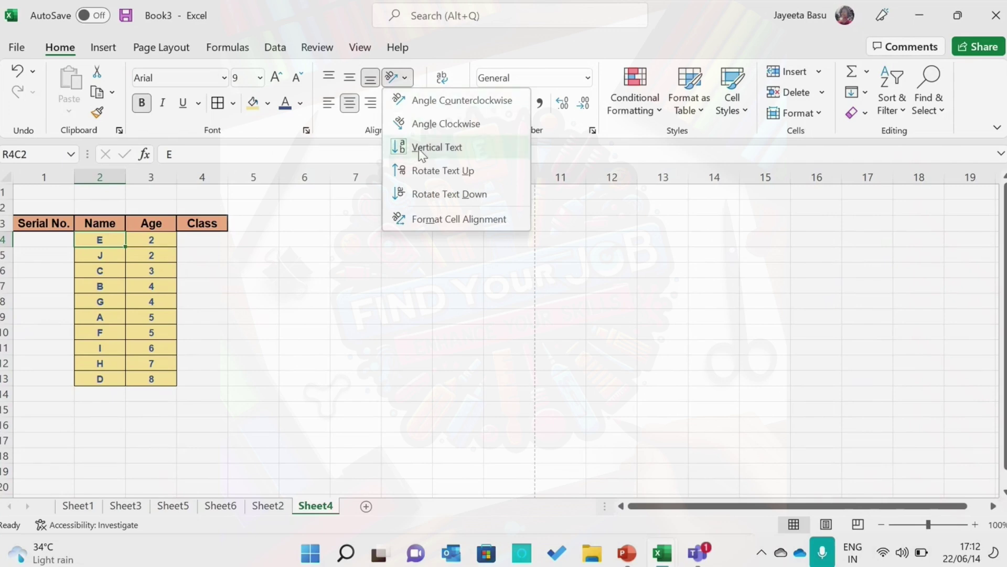
left_click(421, 172)
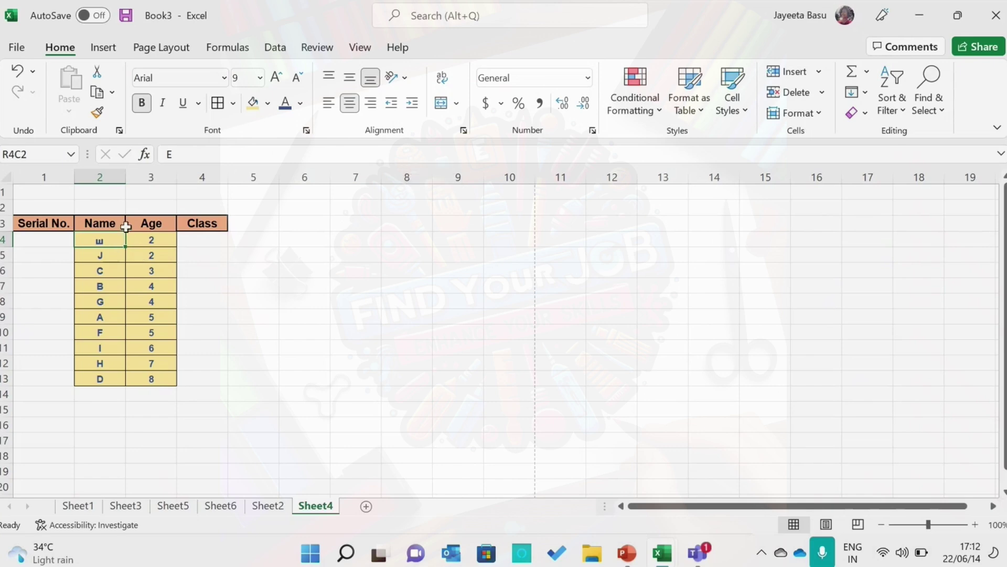
left_click(397, 77)
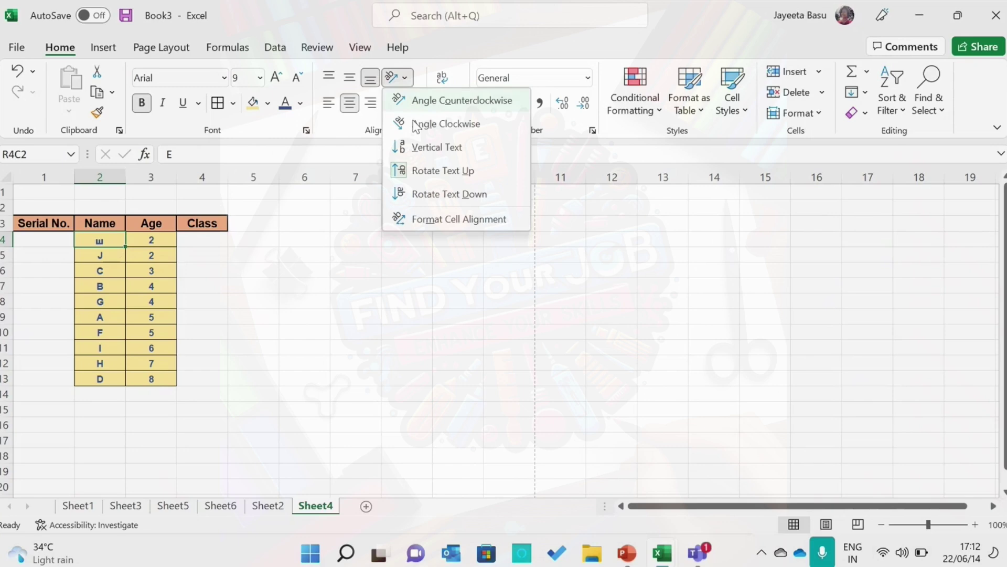
left_click(423, 194)
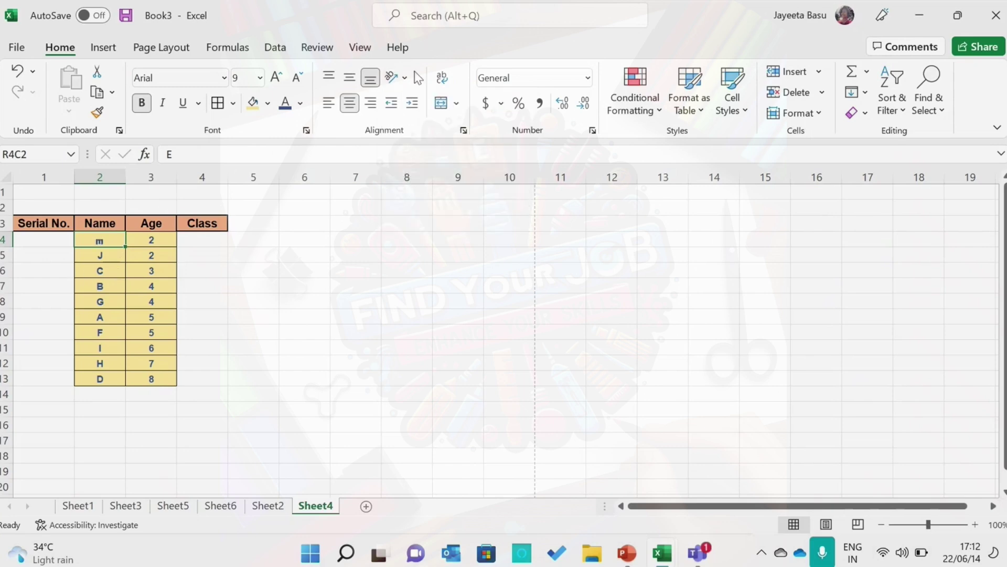
Step: Examine the Format Cells alignment settings for the first name cell and close them without changes
left_click(397, 78)
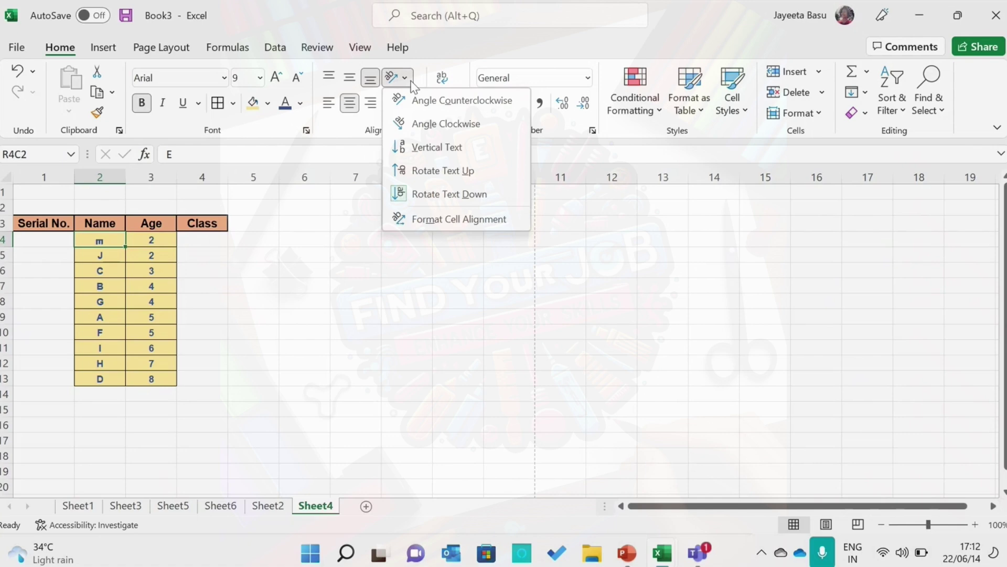
left_click(425, 219)
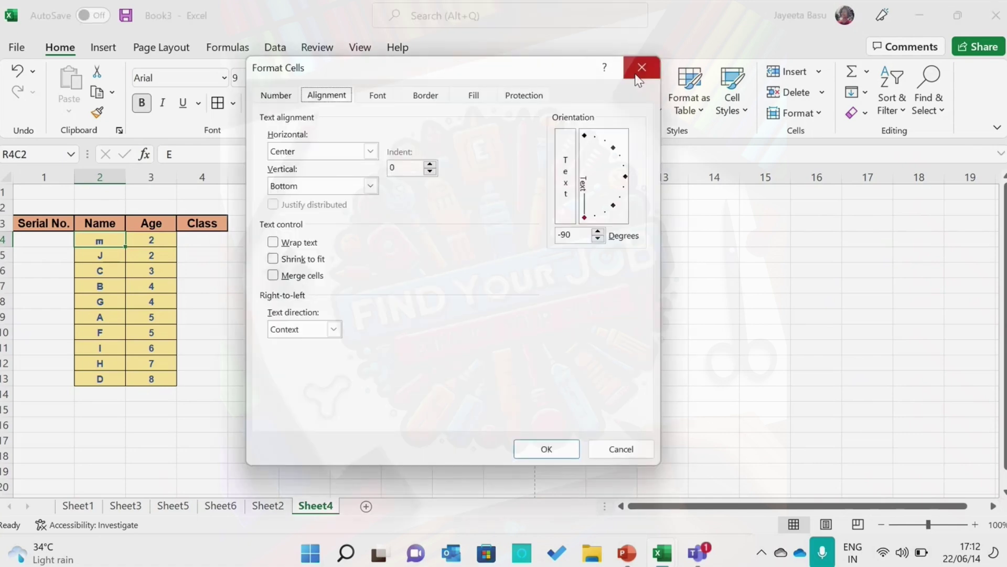
left_click(640, 73)
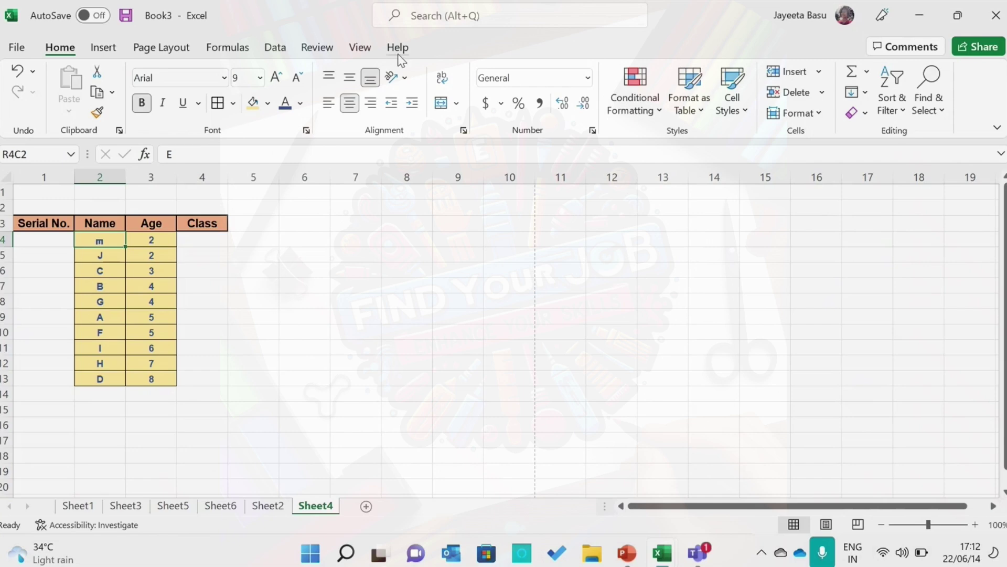
Step: Set the first name cell's text orientation to Vertical Text
left_click(397, 77)
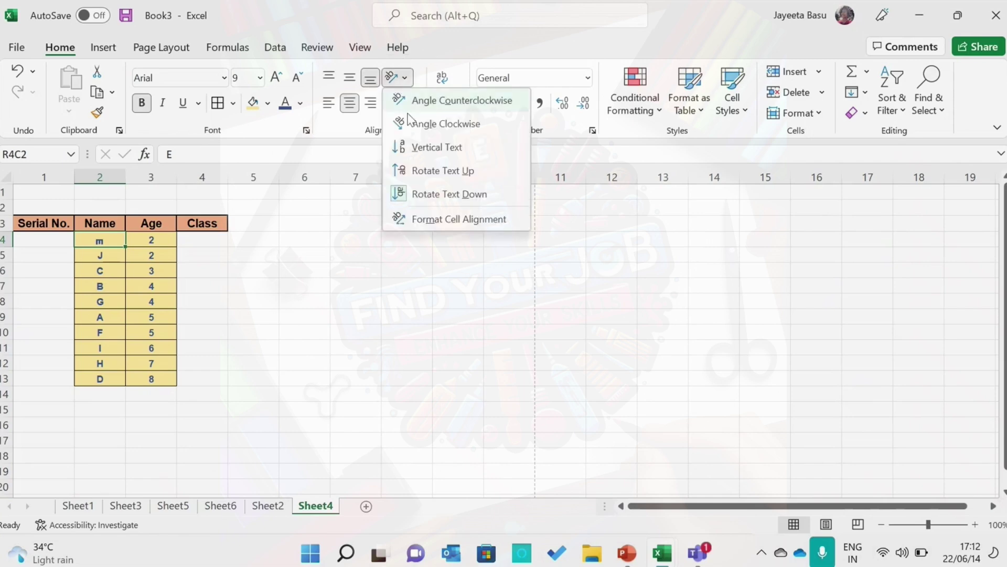
left_click(417, 149)
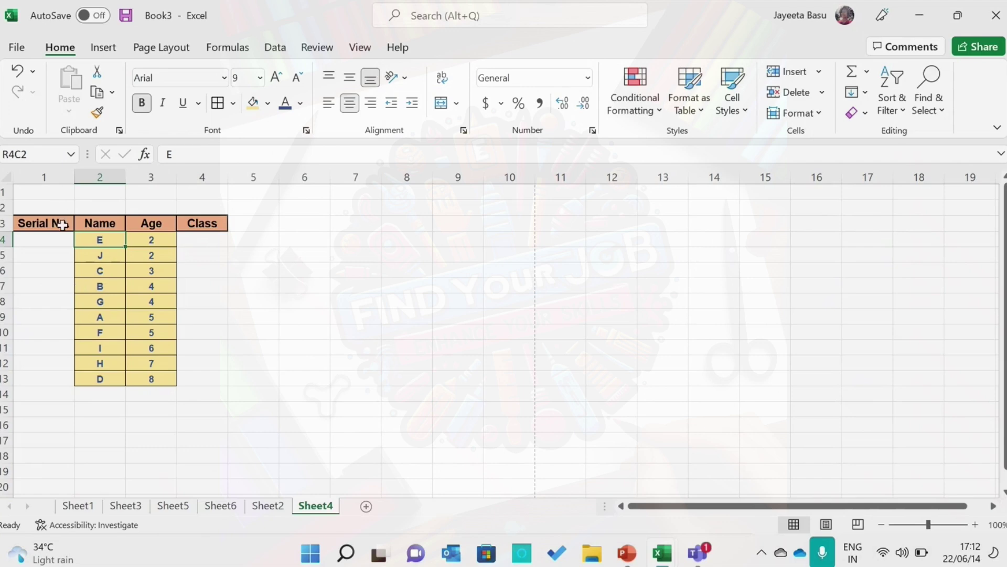
Step: Merge and center rows 4 to 9 under the Serial No. header and enter Student Data in the merged cell
left_click_drag(62, 238, 65, 318)
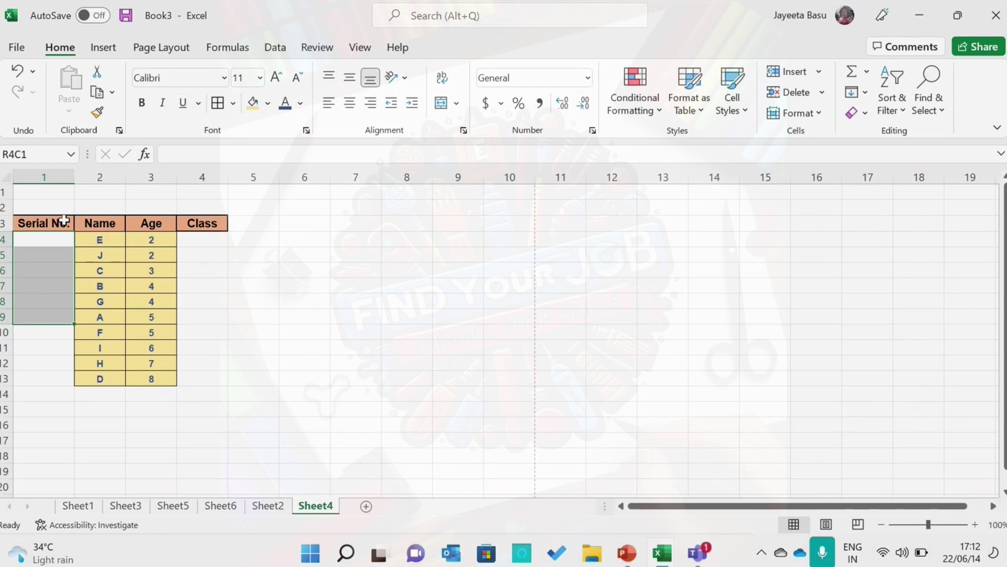
left_click(451, 102)
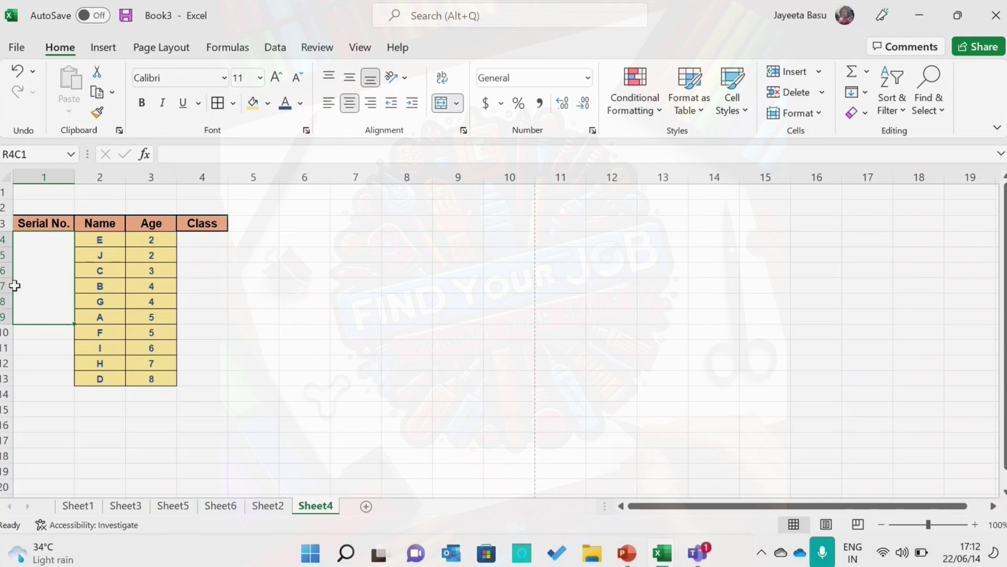
double_click(37, 276)
type("S")
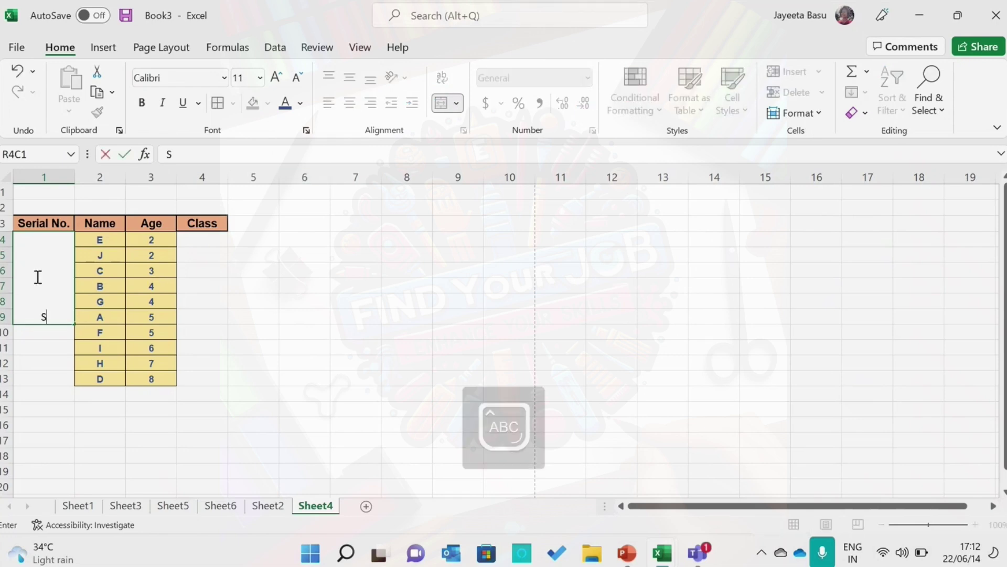
type("tudent Data")
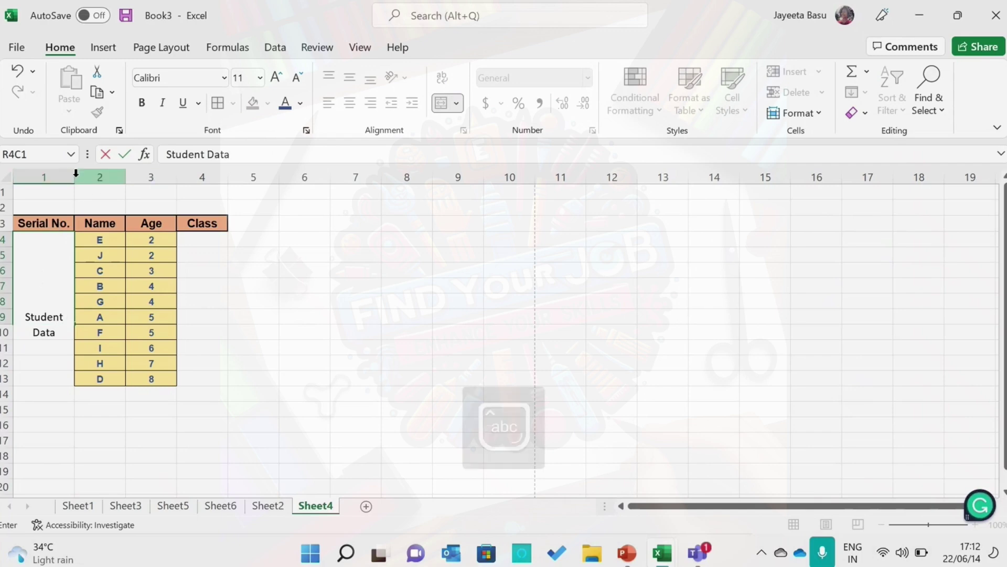
left_click(295, 267)
Step: Wrap the text in the merged Student Data cell and apply the Rotate Text Up orientation
left_click(54, 286)
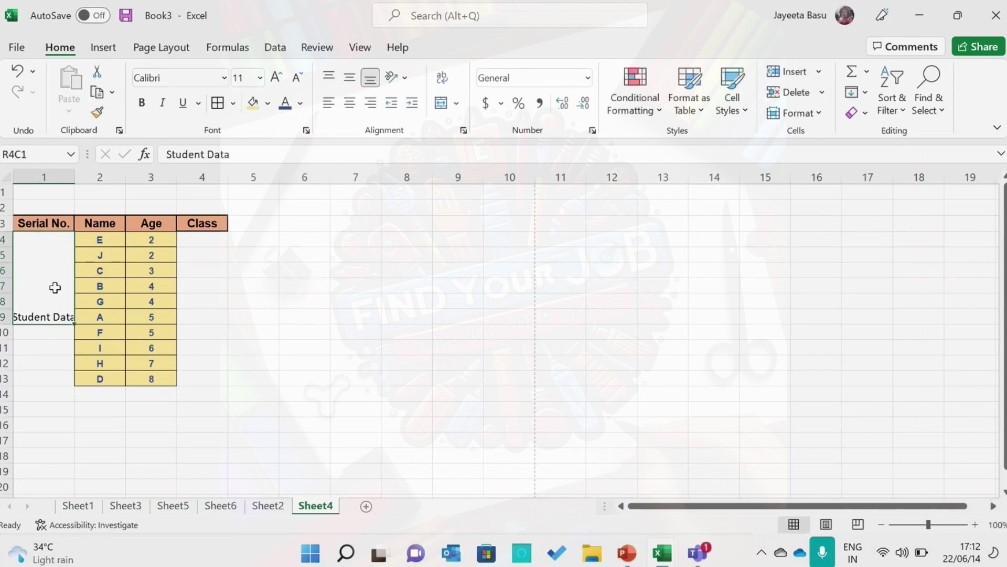
left_click(440, 77)
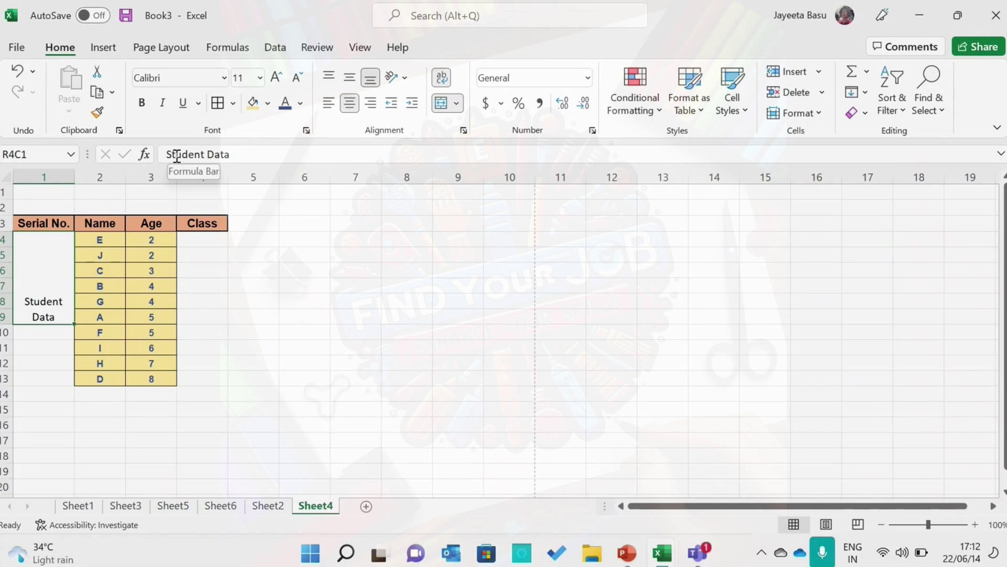
left_click(412, 78)
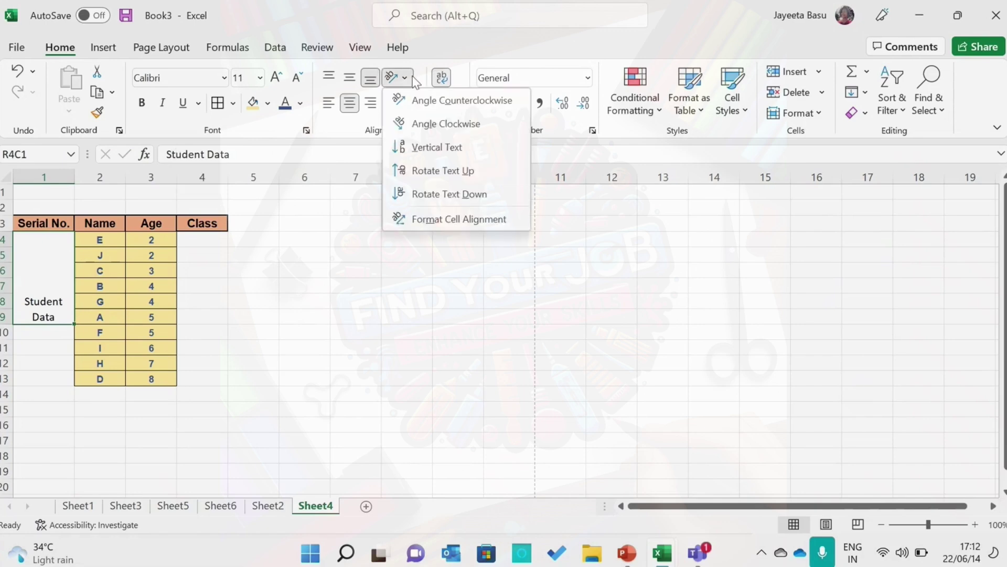
left_click(414, 169)
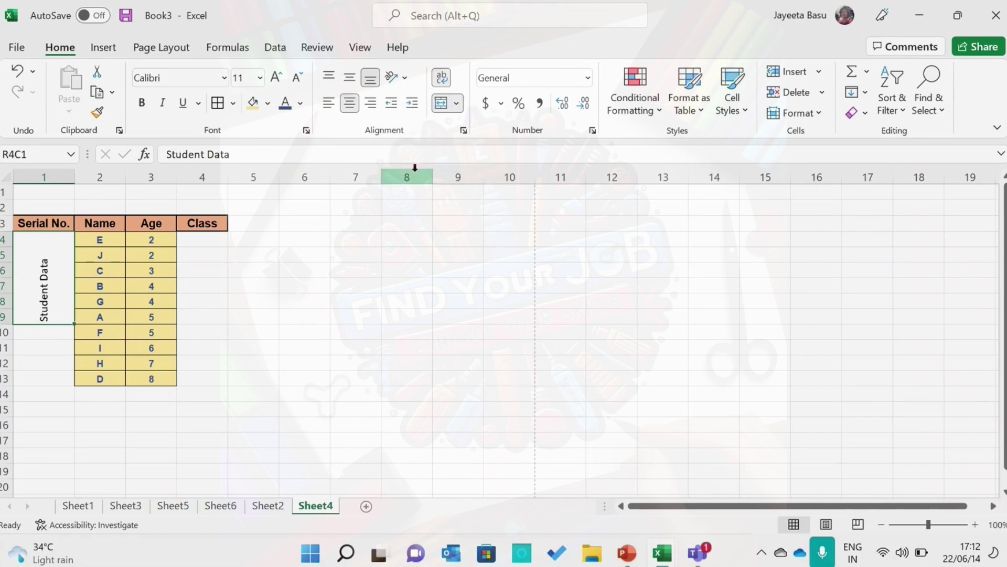
Step: Make the Student Data text bold and change its orientation to Rotate Text Down
left_click(140, 107)
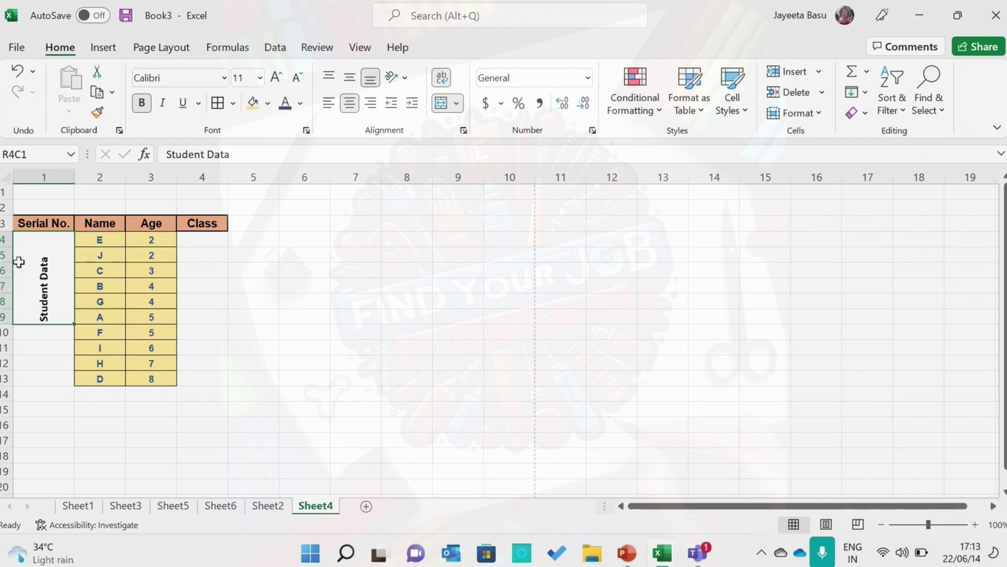
left_click(403, 83)
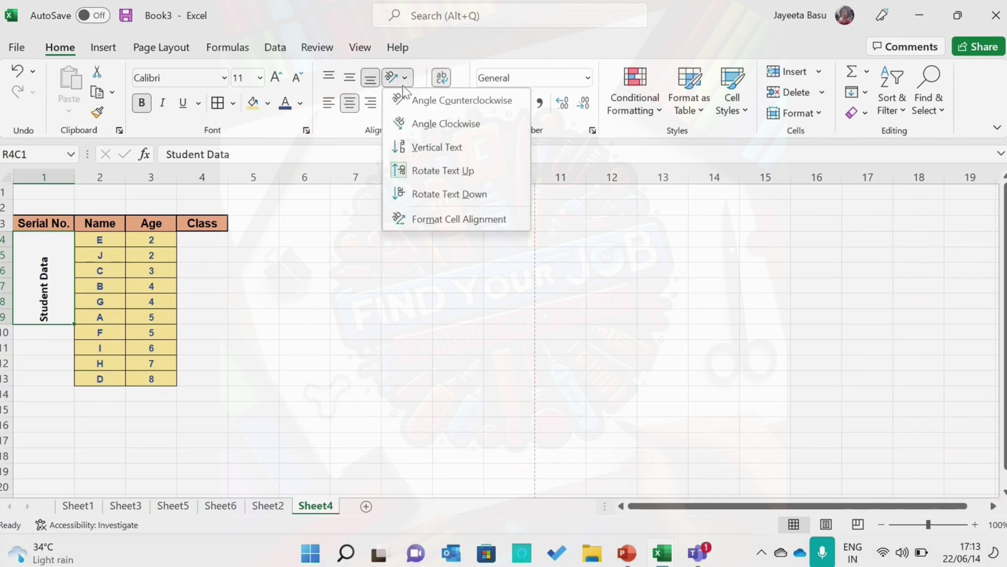
left_click(431, 194)
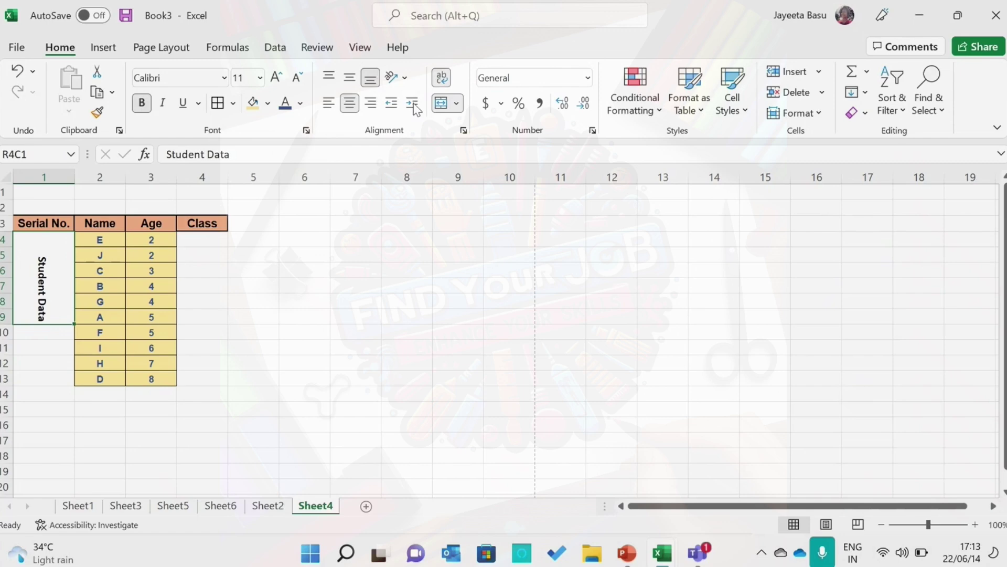
Step: Set the Student Data cell's text orientation to Angle Counterclockwise
left_click(408, 77)
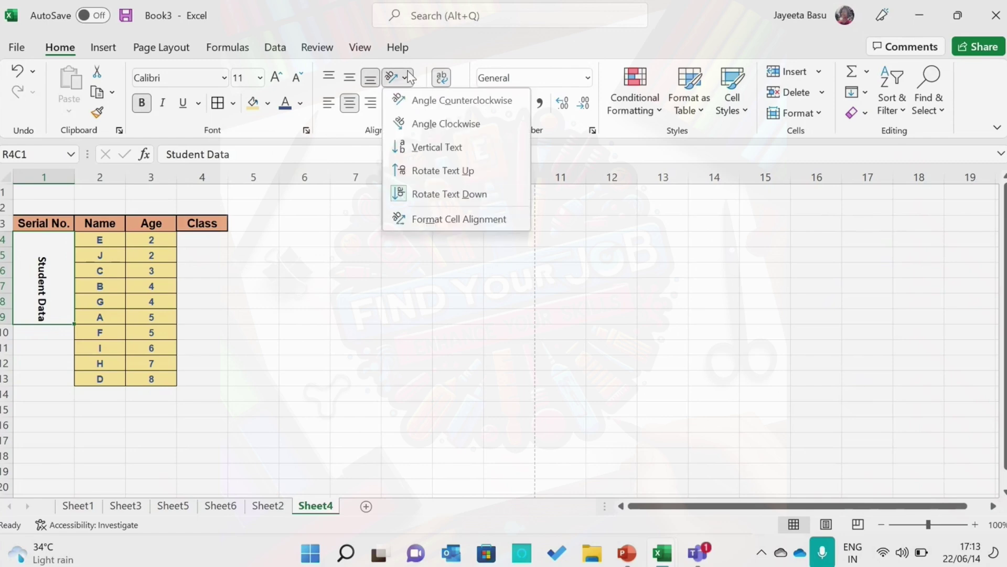
left_click(404, 99)
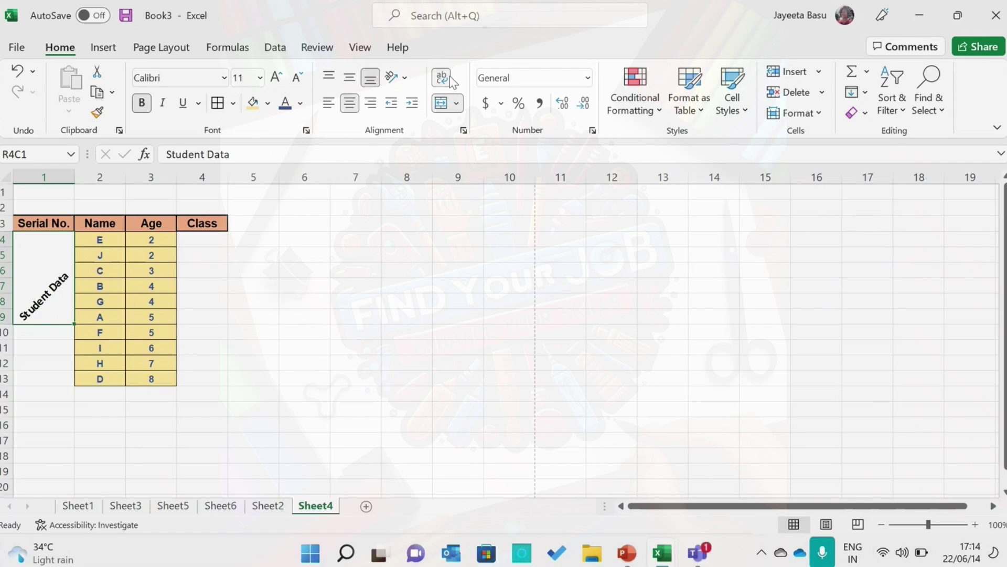
left_click(404, 77)
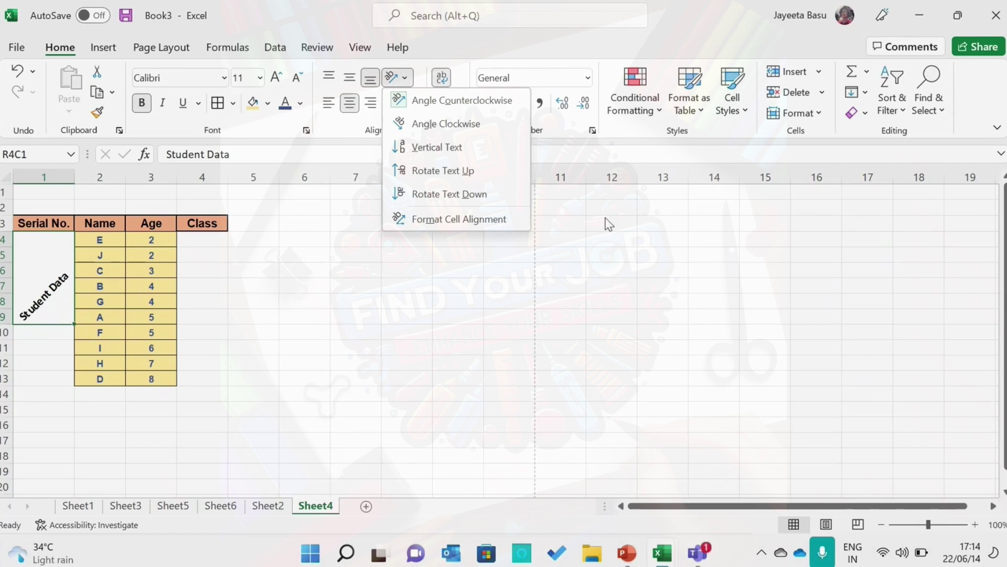
mouse_move(622, 560)
key("Escape")
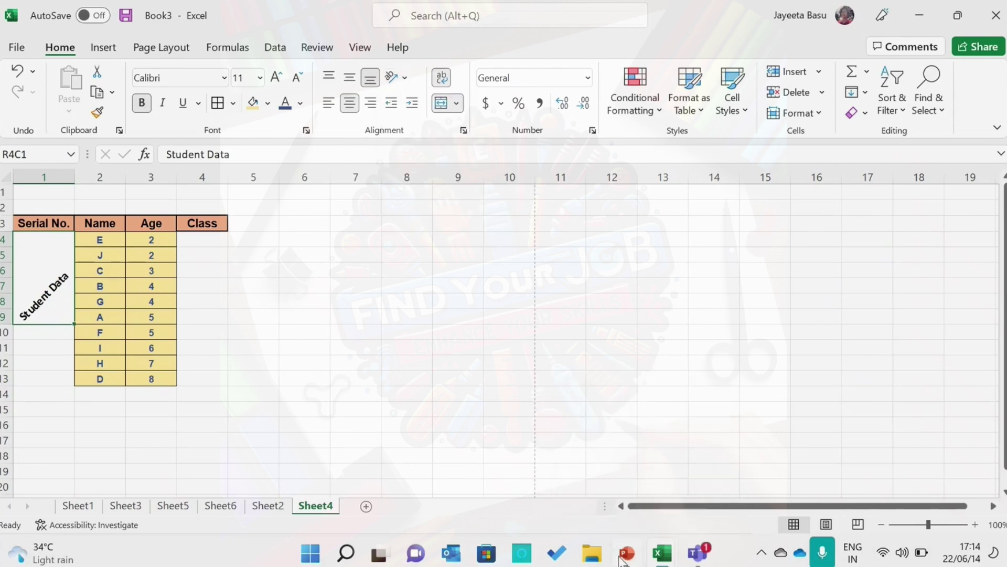
Step: Switch to the PowerPoint presentation, start the slide show from the Text Orientation slide and advance to the References slide
left_click(622, 560)
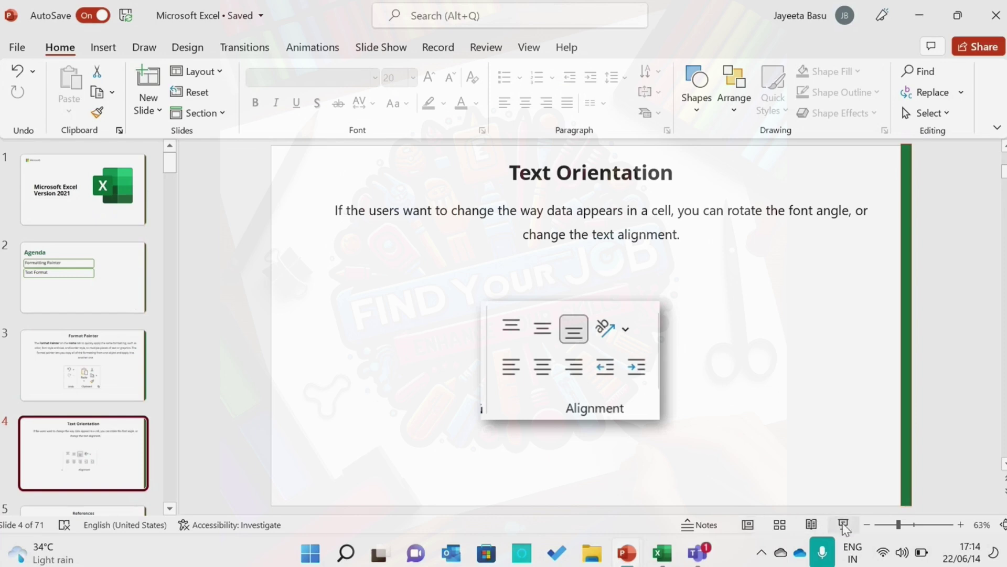
left_click(842, 524)
key("Right")
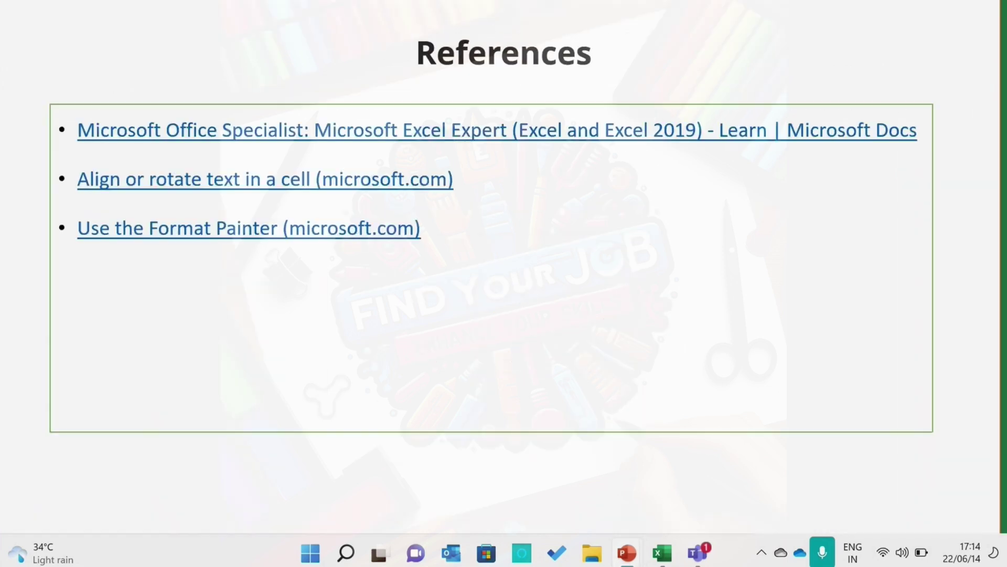
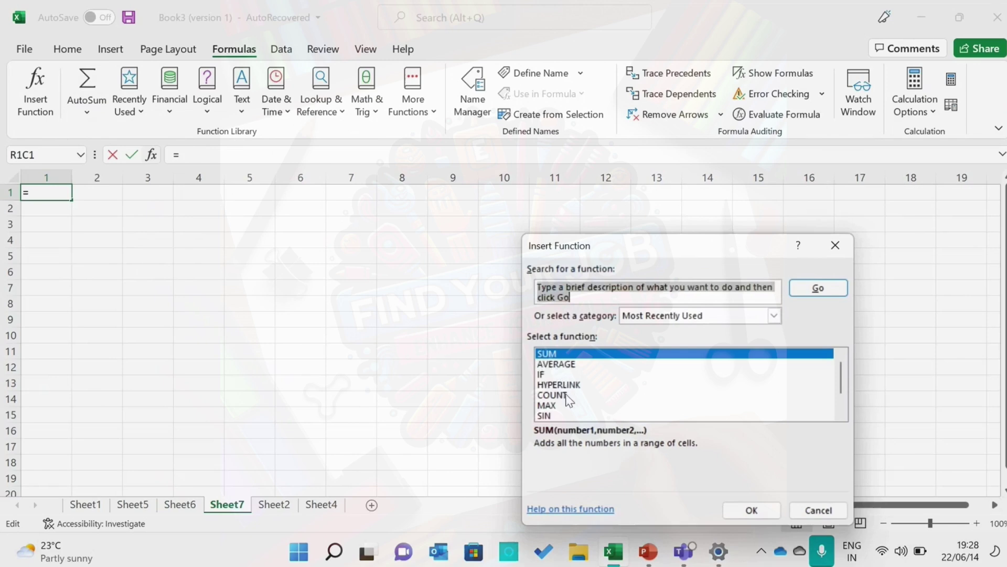
Step: View the SUM function's arguments for cell R1C1 on Sheet7 and close them without inserting the function
left_click(747, 511)
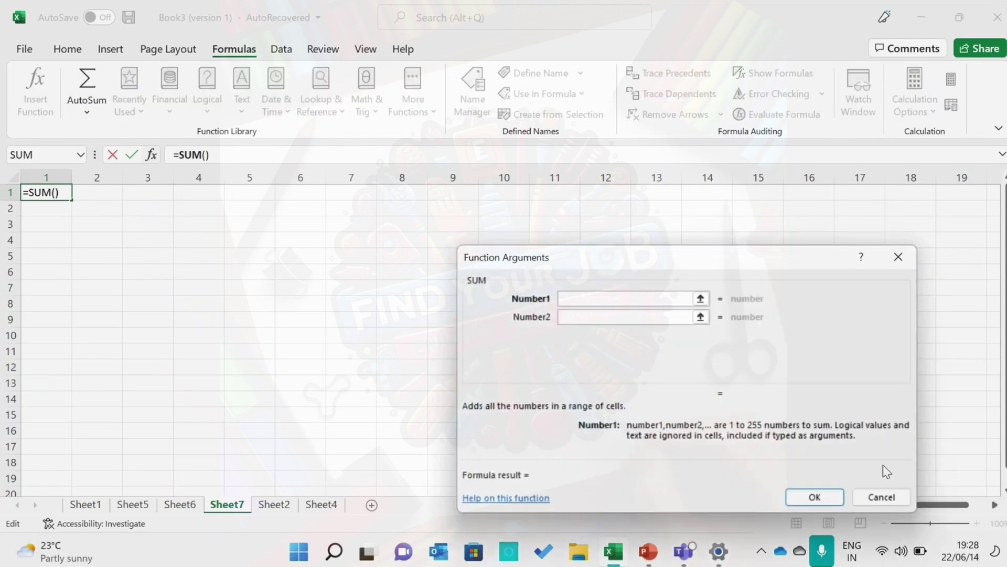
left_click(889, 491)
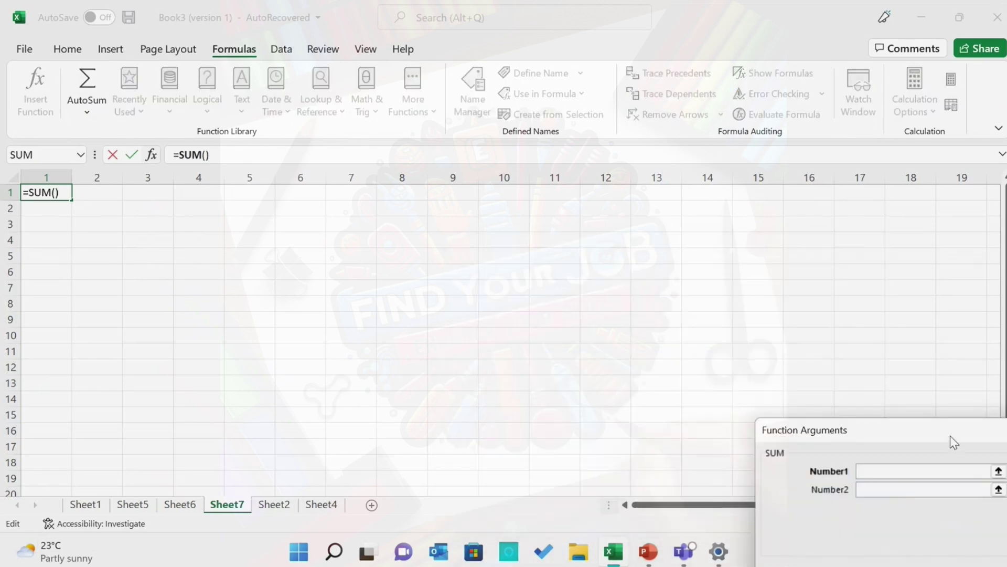
left_click_drag(825, 425, 571, 366)
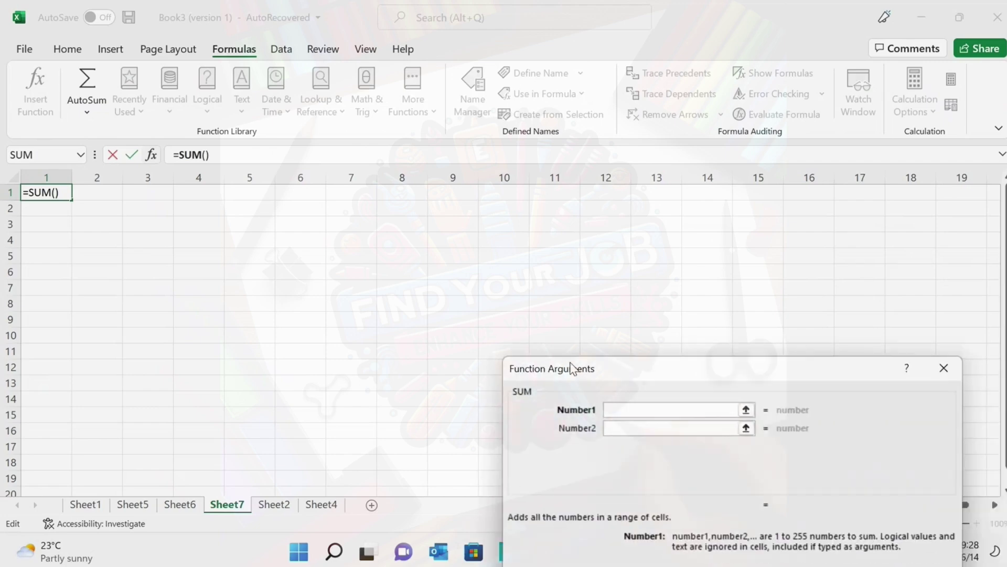
left_click(943, 369)
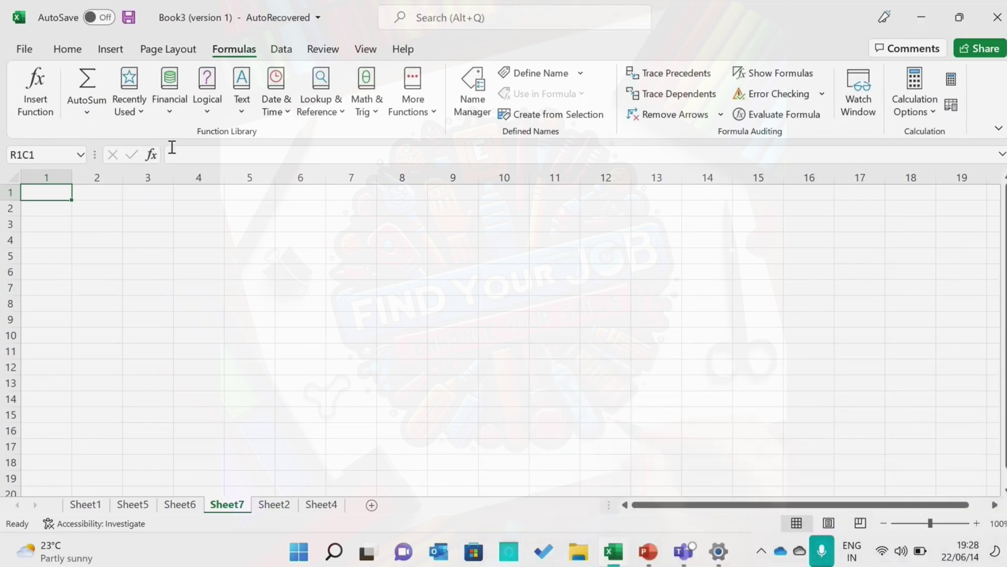
Step: Examine the function library categories in order, from Recently Used and Financial through Math & Trig to More Functions
left_click(145, 110)
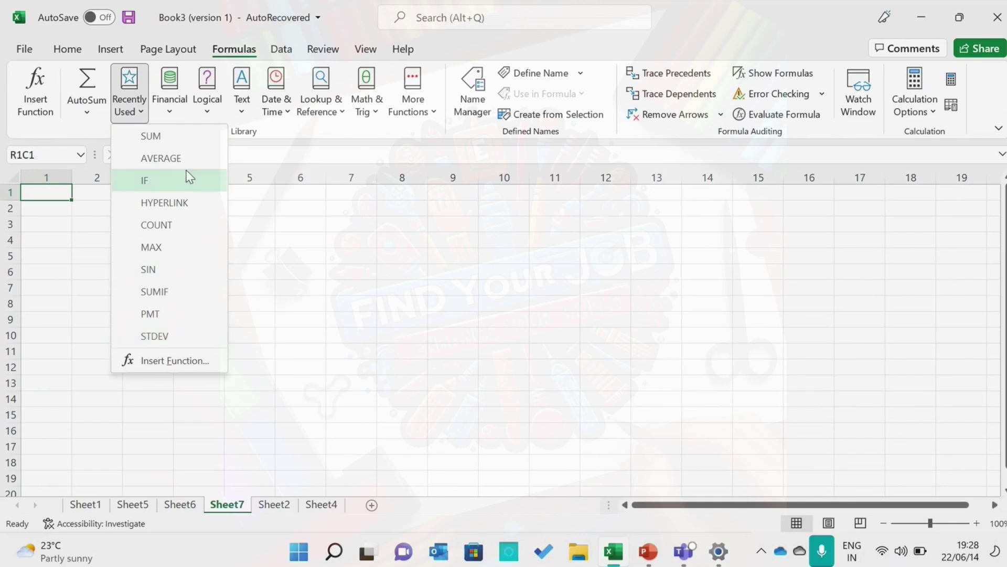
left_click(171, 111)
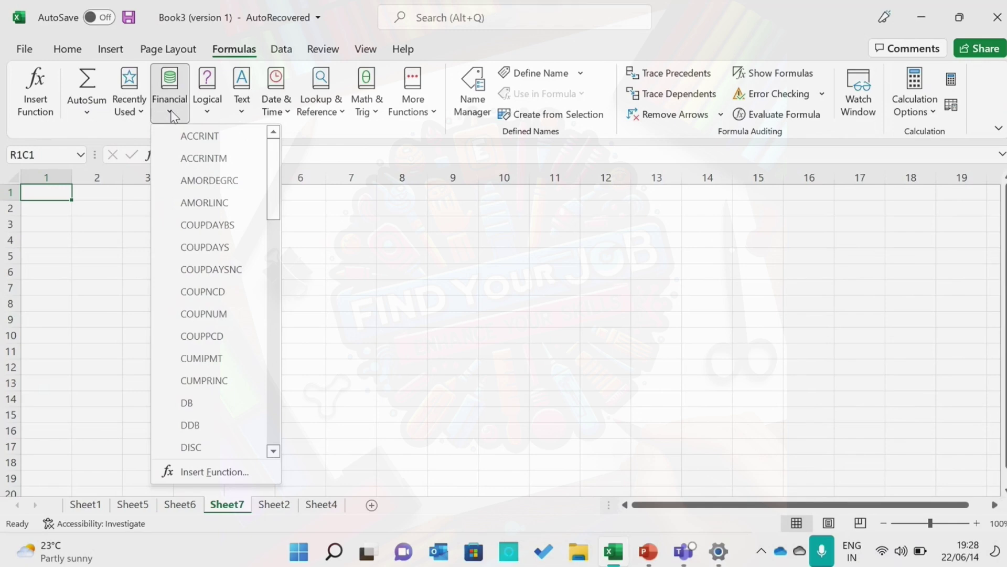
left_click(212, 110)
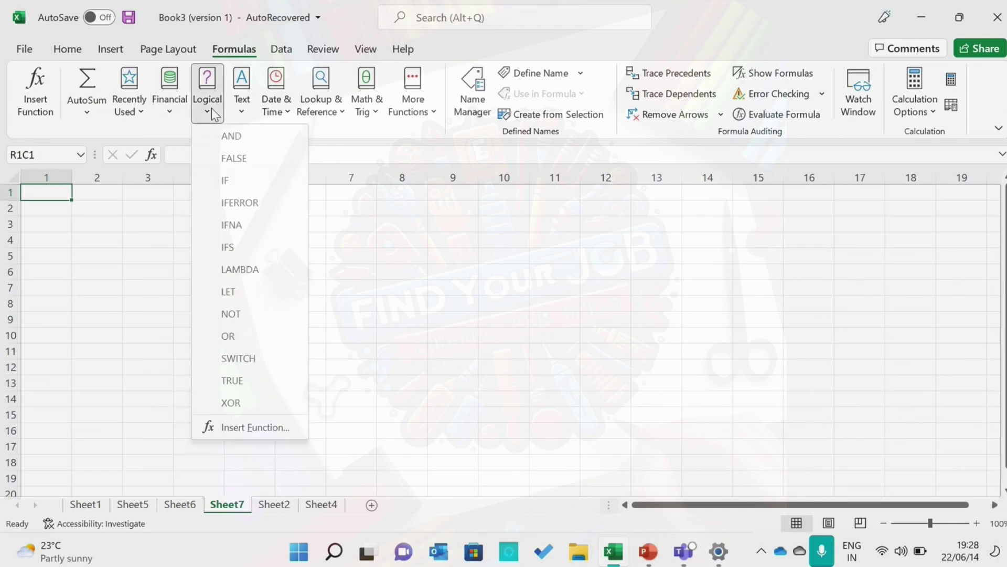
left_click(240, 113)
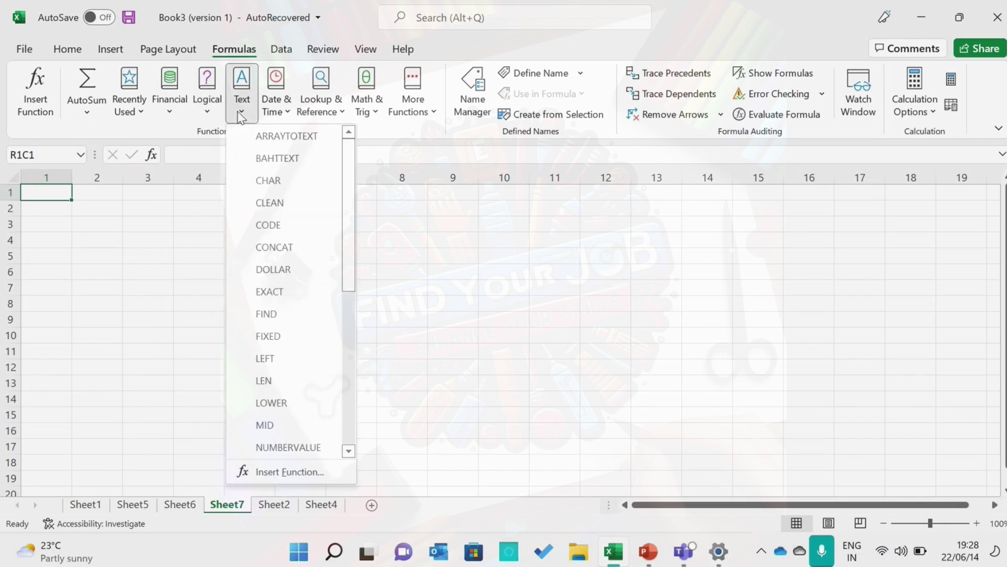
left_click(271, 114)
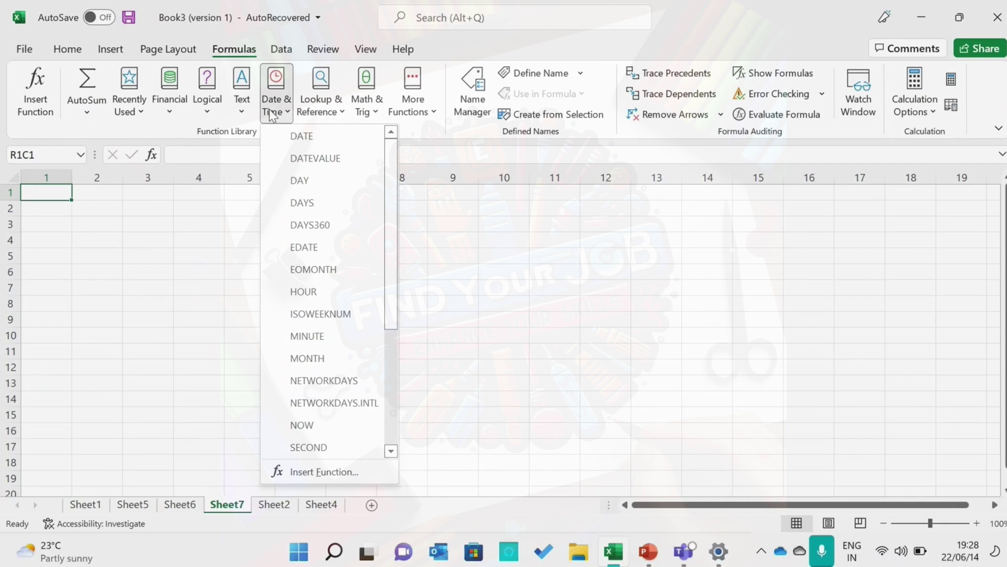
left_click(333, 113)
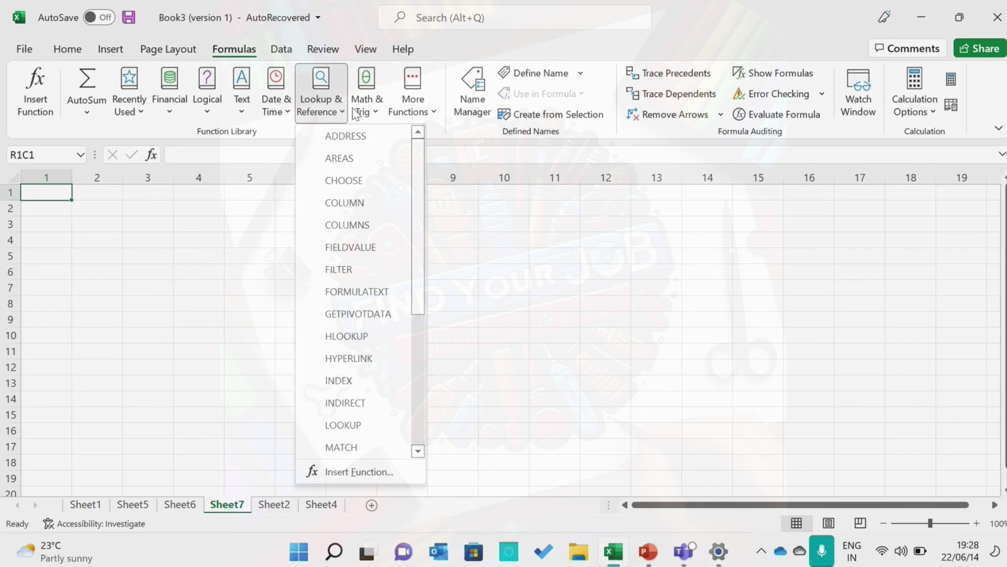
left_click(370, 113)
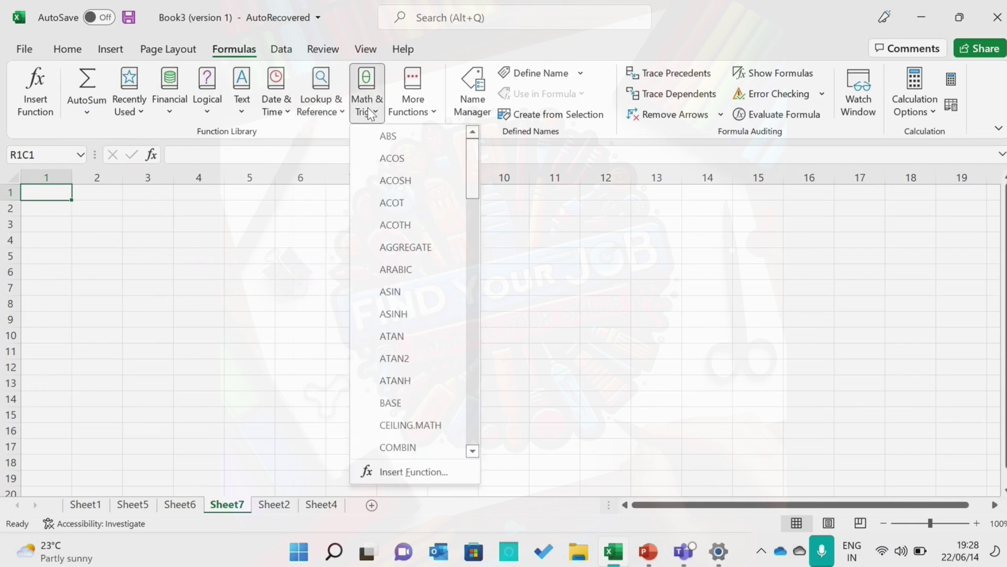
left_click(424, 113)
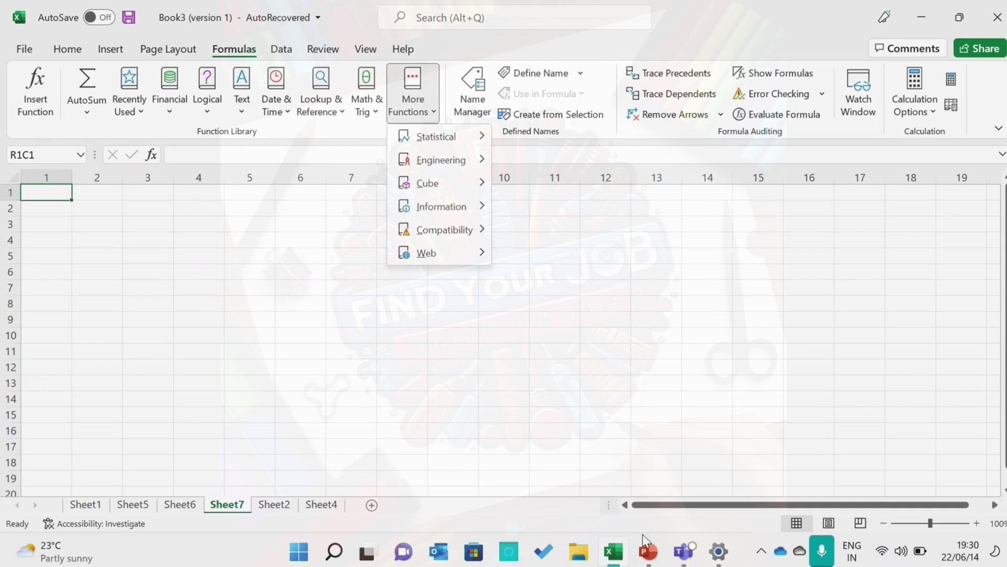
Step: Switch to the PowerPoint presentation, start the slide show from the Formulas slide and advance to the Sum Formula slide
left_click(646, 551)
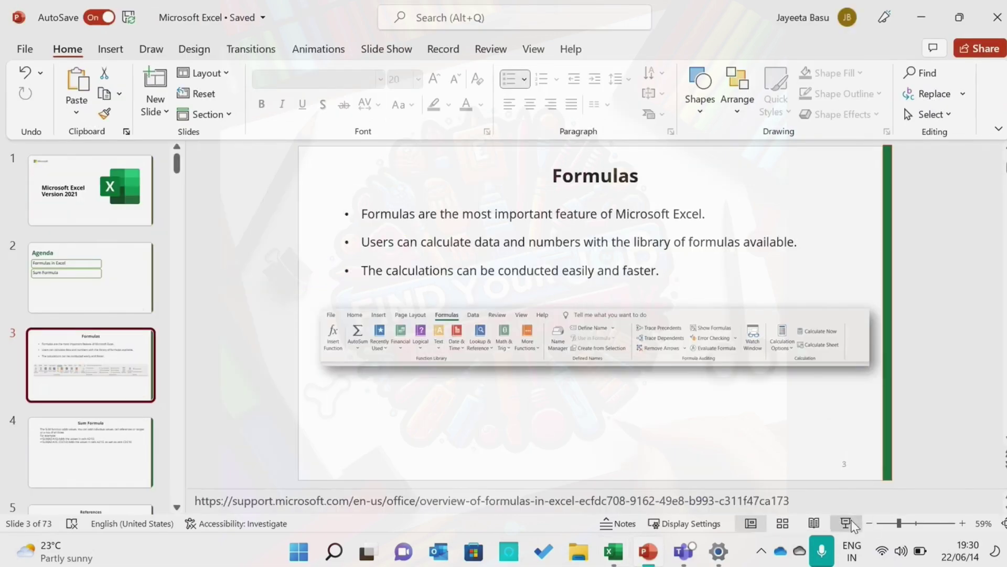
left_click(851, 523)
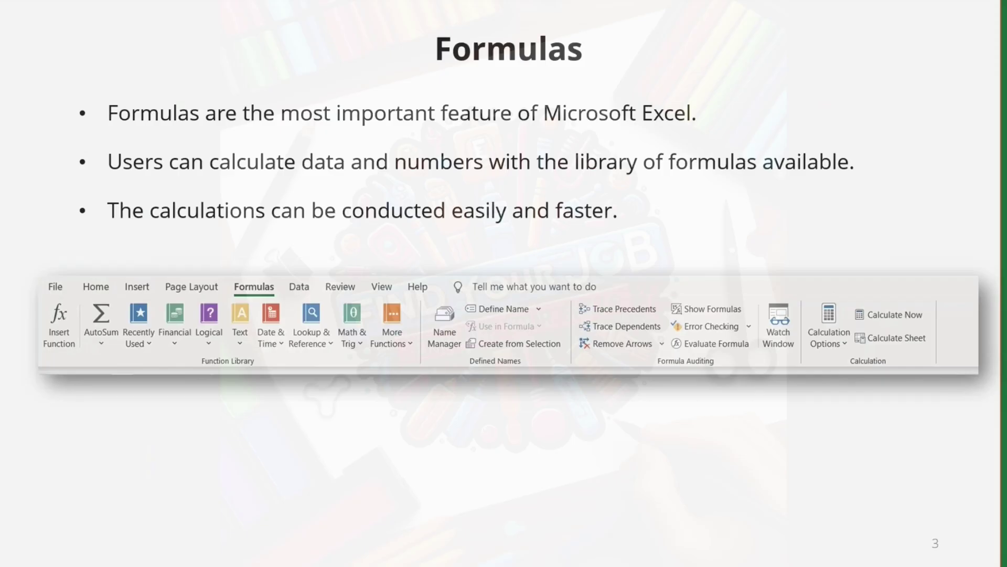
key("Right")
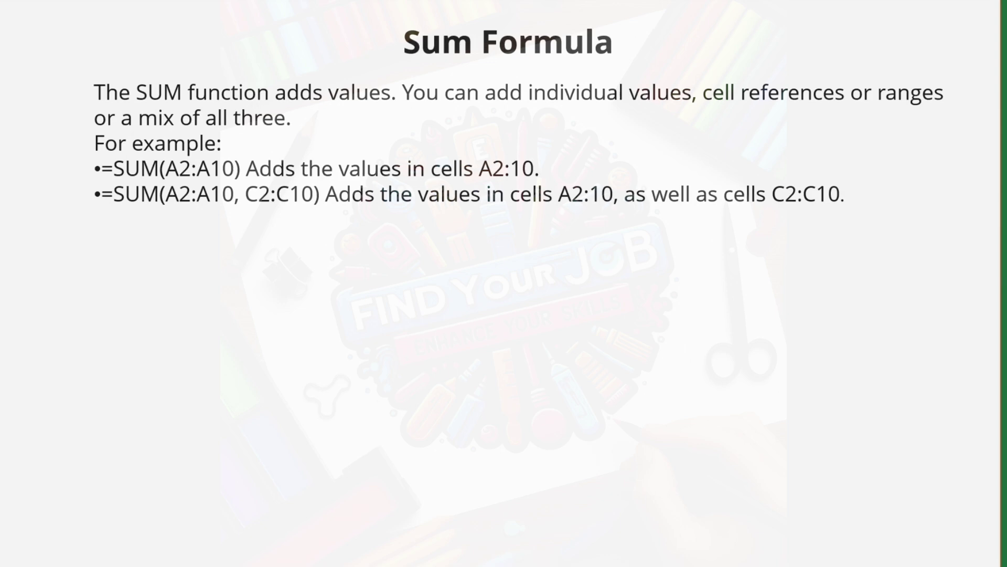
Step: End the slide show on the Sum Formula slide and switch to the Excel workbook
key("Escape")
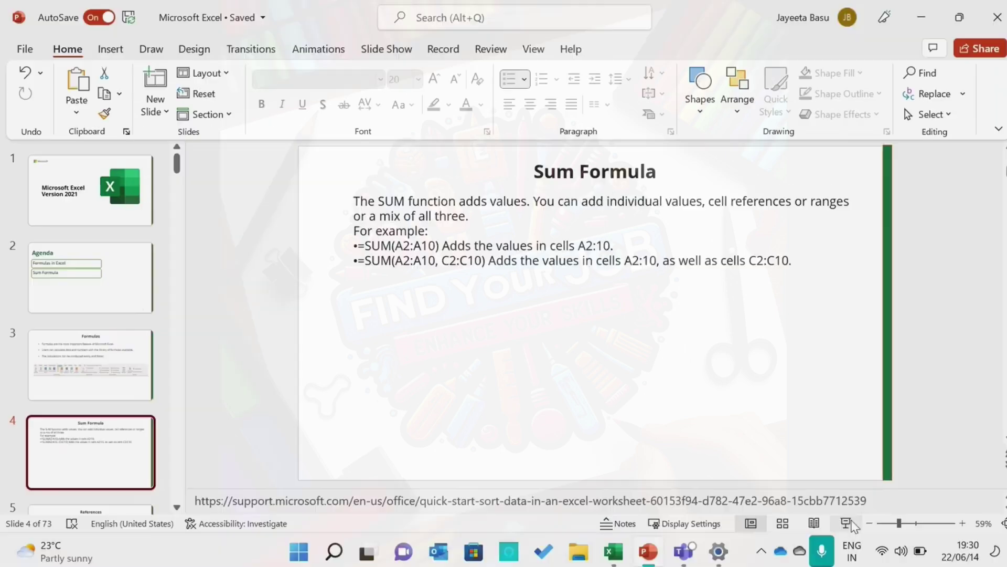
left_click(631, 525)
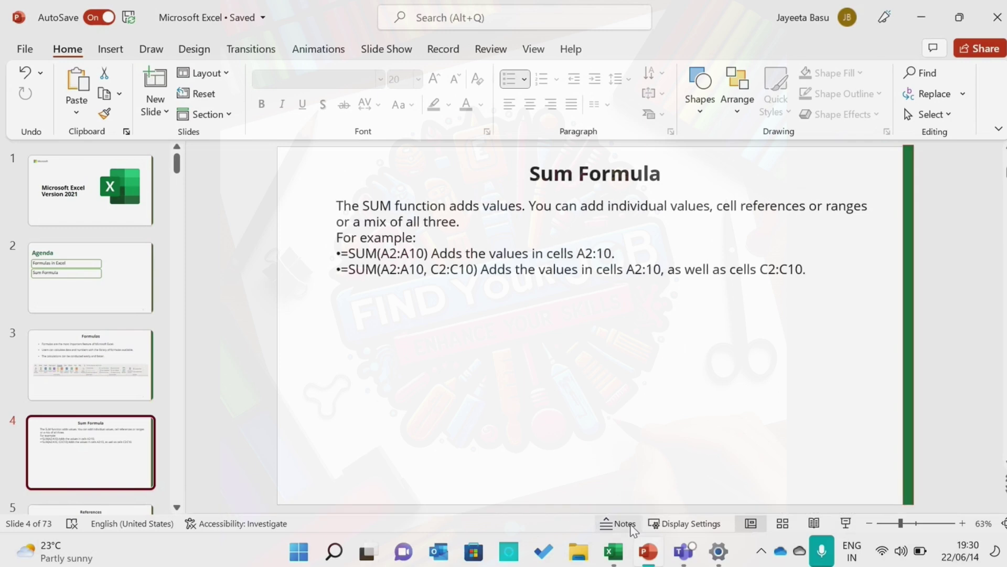
left_click(614, 550)
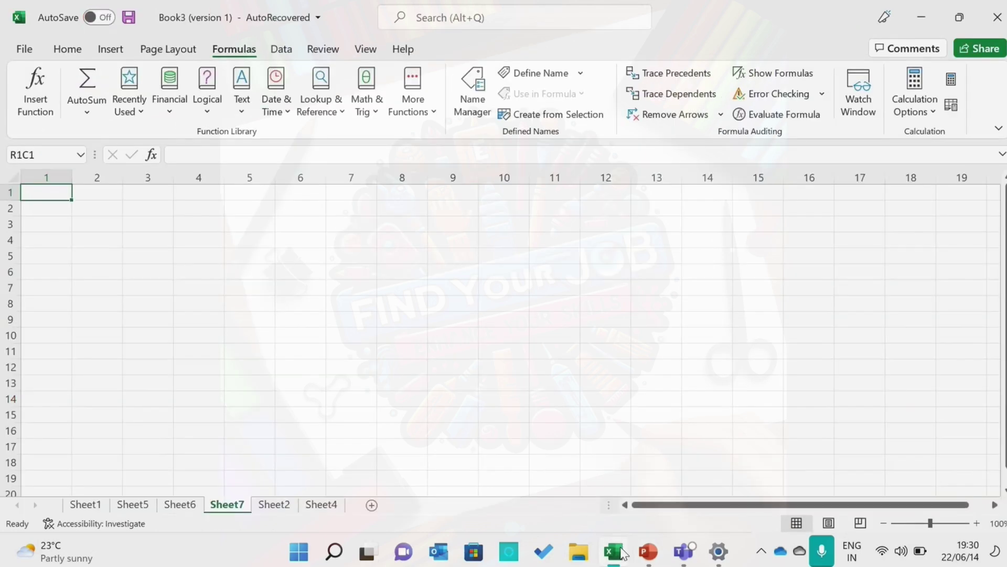
Step: Enter the numbers 56, 78, 79, 90 and 156 down column 2 of Sheet7, from R2C2 to R6C2
left_click(87, 212)
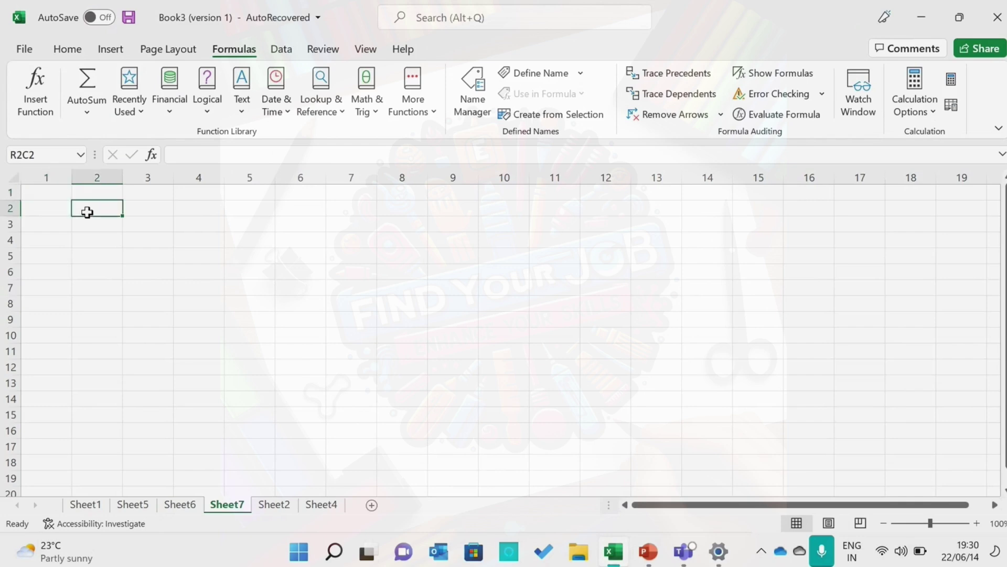
type("56")
key("Return")
type("78")
key("Return")
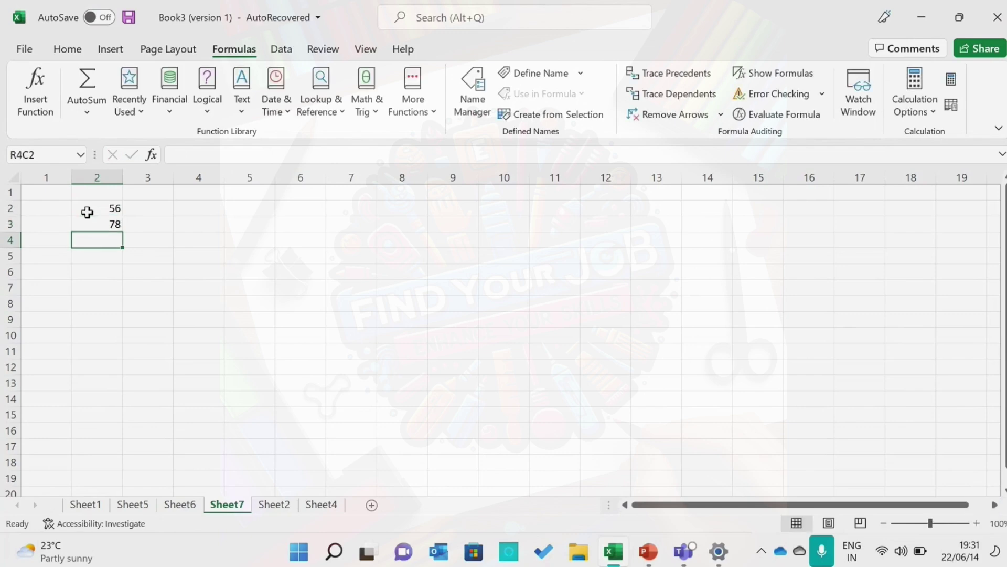
type("79")
key("Return")
type("90")
key("Return")
type("156")
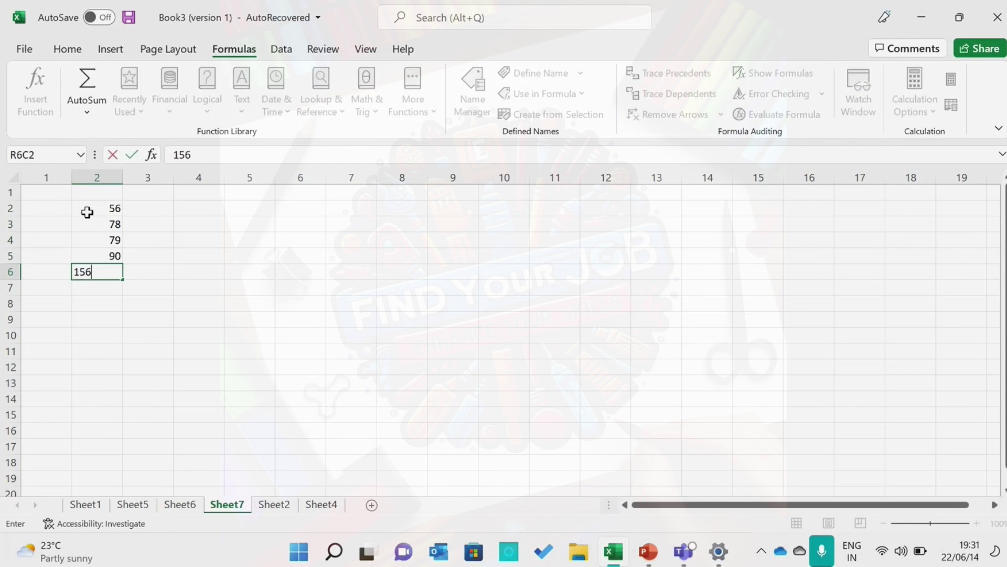
key("Return")
Step: Continue the number list in column 2 with 781, 987, 564, 342 and 90, from R7C2 to R11C2
type("781")
key("Return")
type("987")
key("Return")
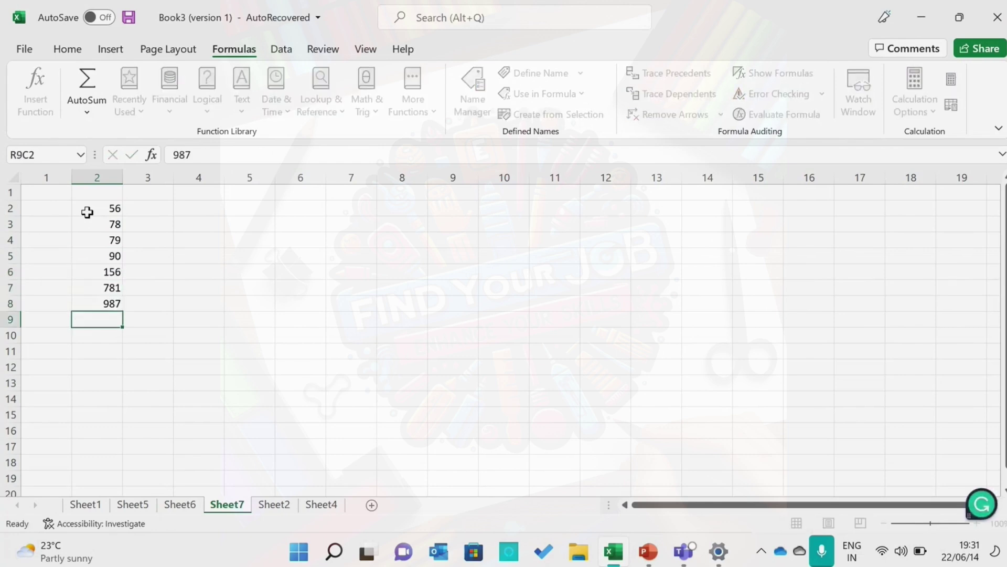
type("564")
key("Return")
type("342")
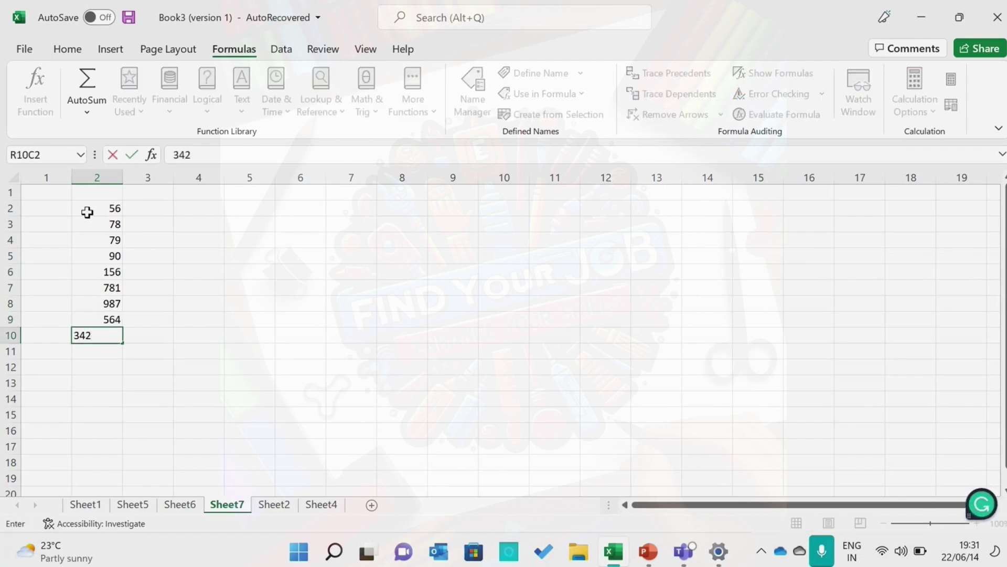
key("Return")
type("90")
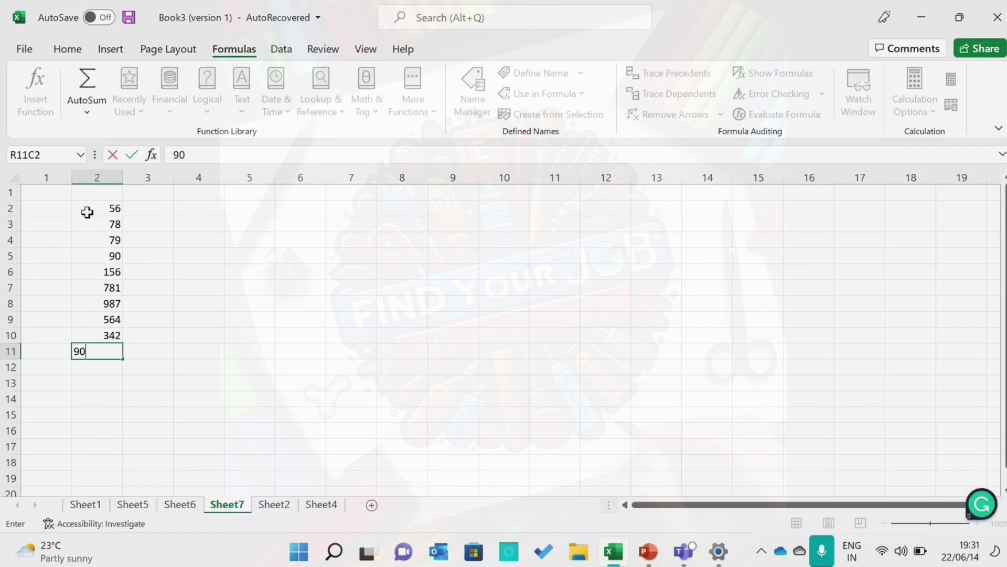
key("Return")
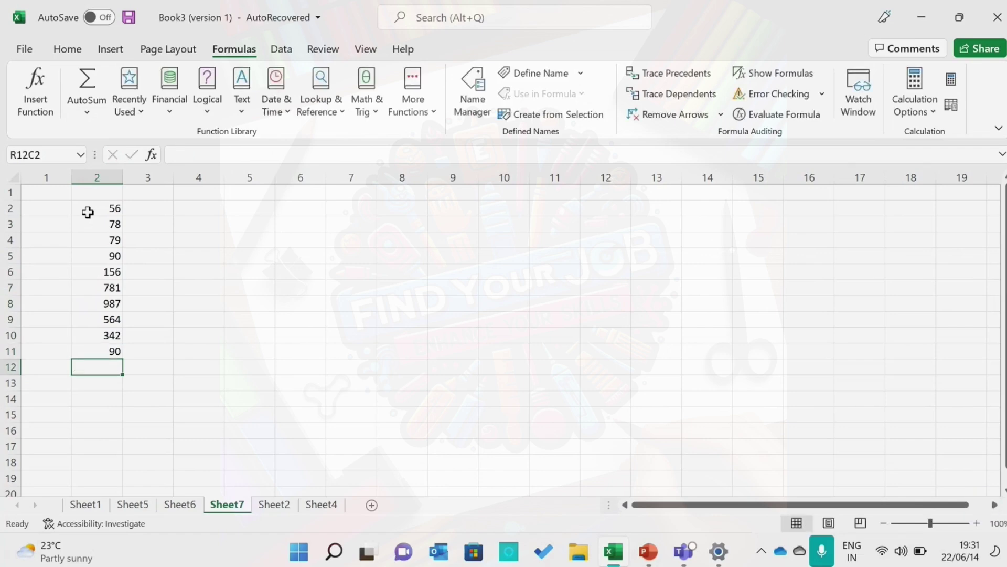
Step: Start a SUM formula in R3C3 with cell R2C2, containing 56, as its first argument
left_click_drag(104, 213, 103, 224)
left_click(159, 226)
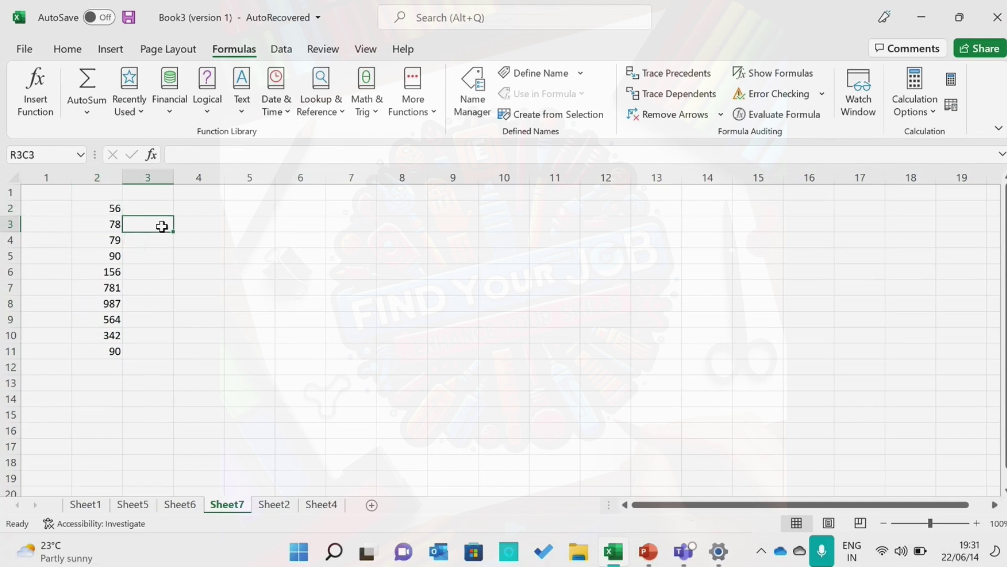
type("=")
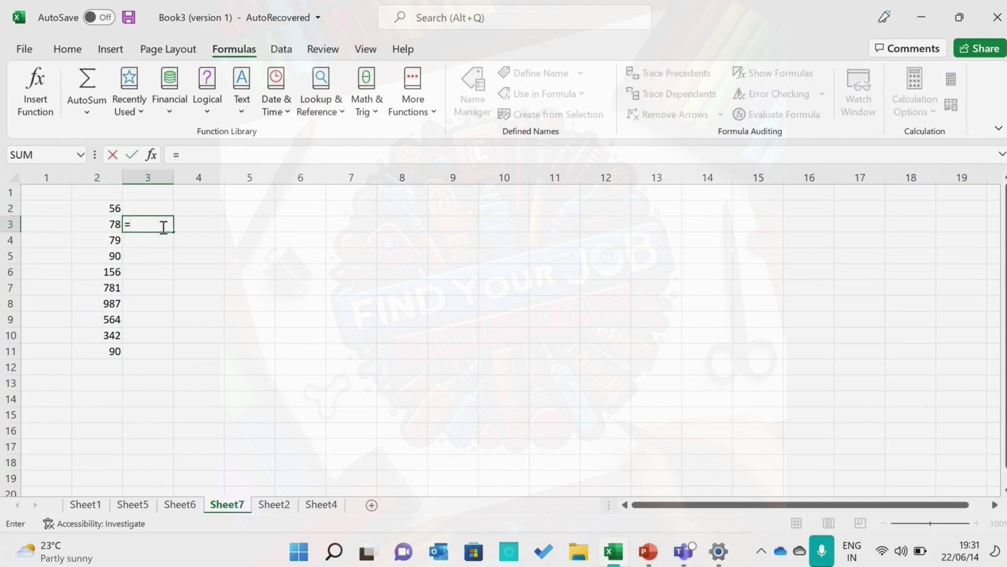
key("Caps_Lock")
type("SUM")
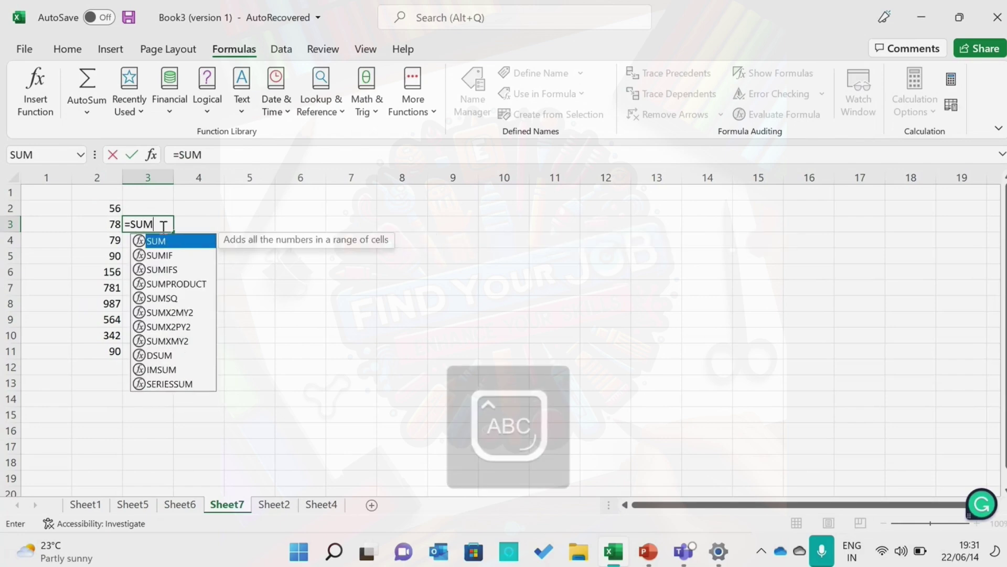
type("(")
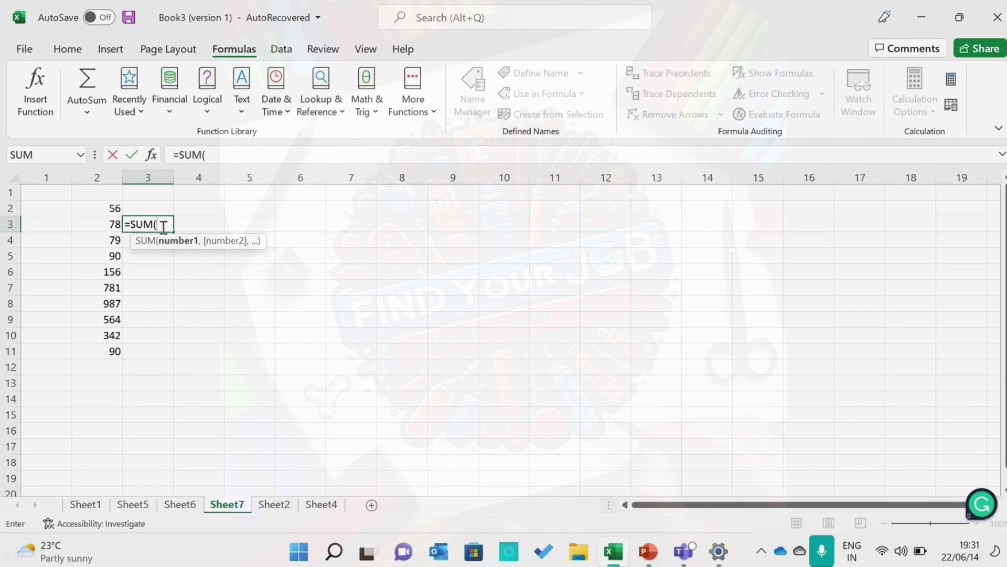
left_click(108, 211)
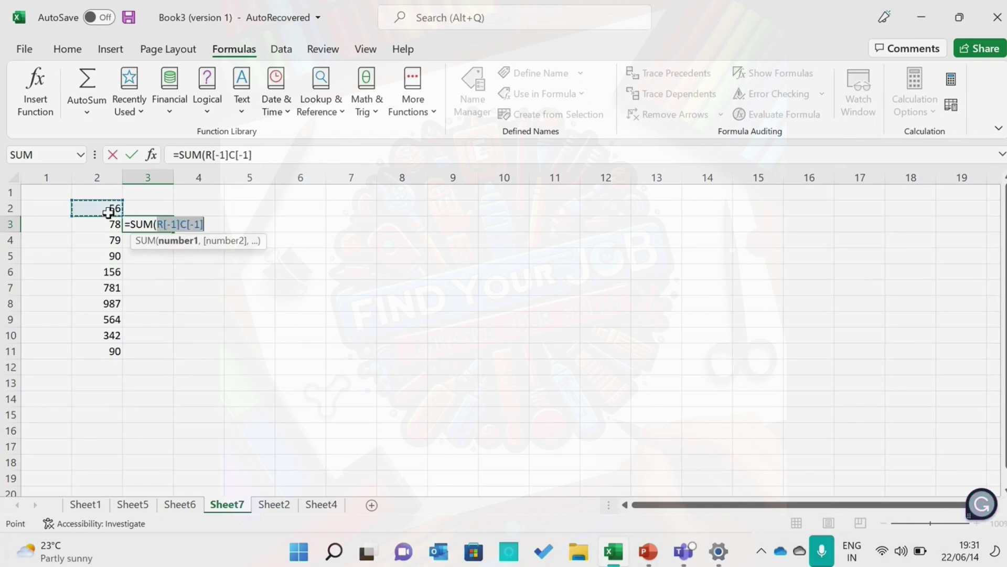
mouse_move(108, 211)
left_mouse_down()
mouse_move(165, 224)
mouse_move(112, 219)
left_mouse_up()
left_click(112, 222)
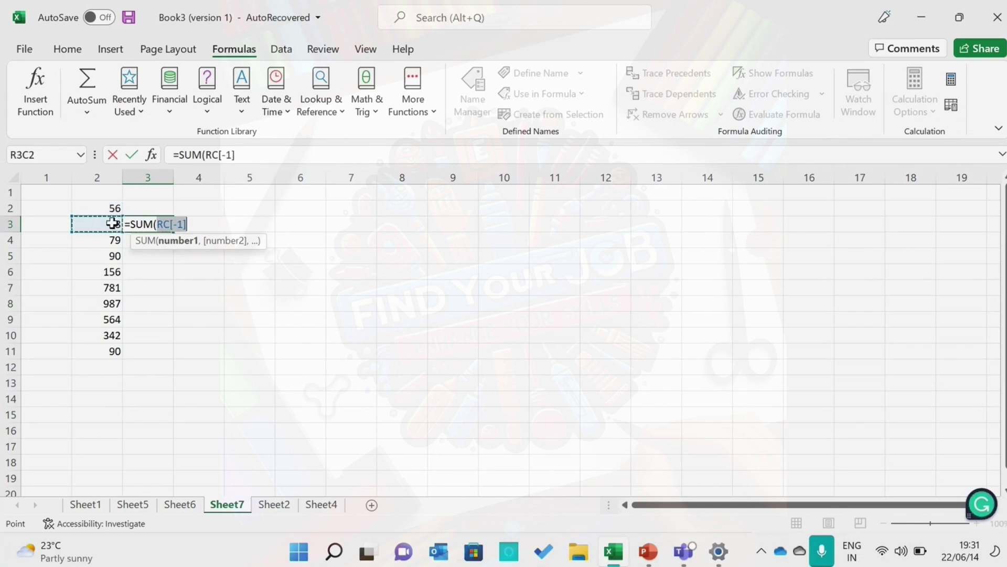
left_click(113, 207)
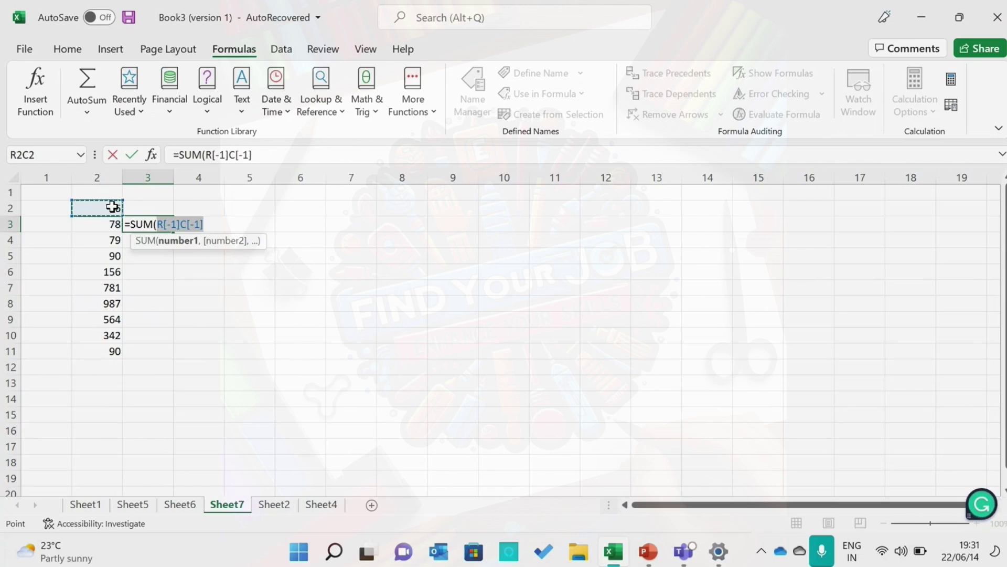
Step: Add cell R3C2 as the second argument of the SUM formula, complete it and select R3C3 to review the formula
left_click(209, 224)
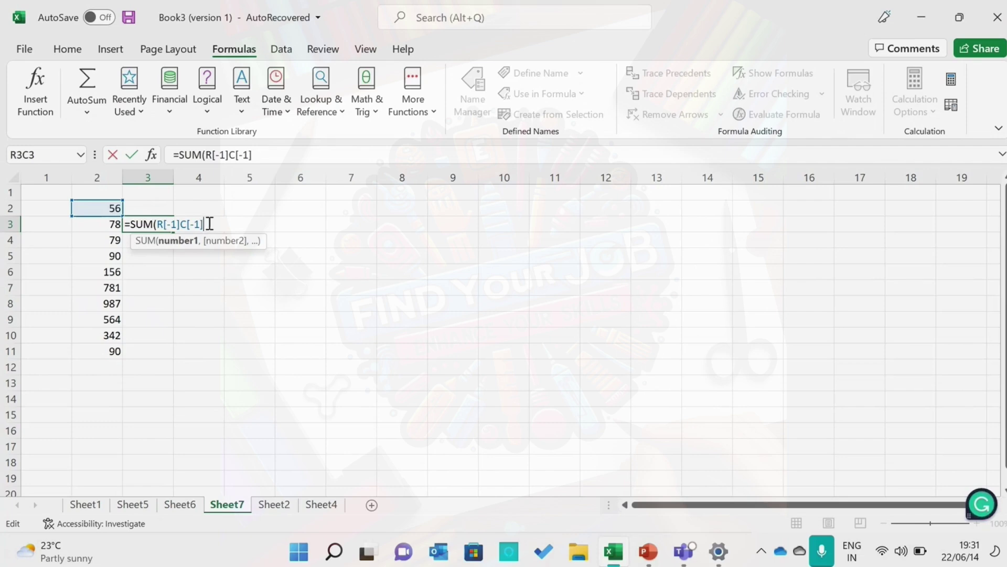
type(",")
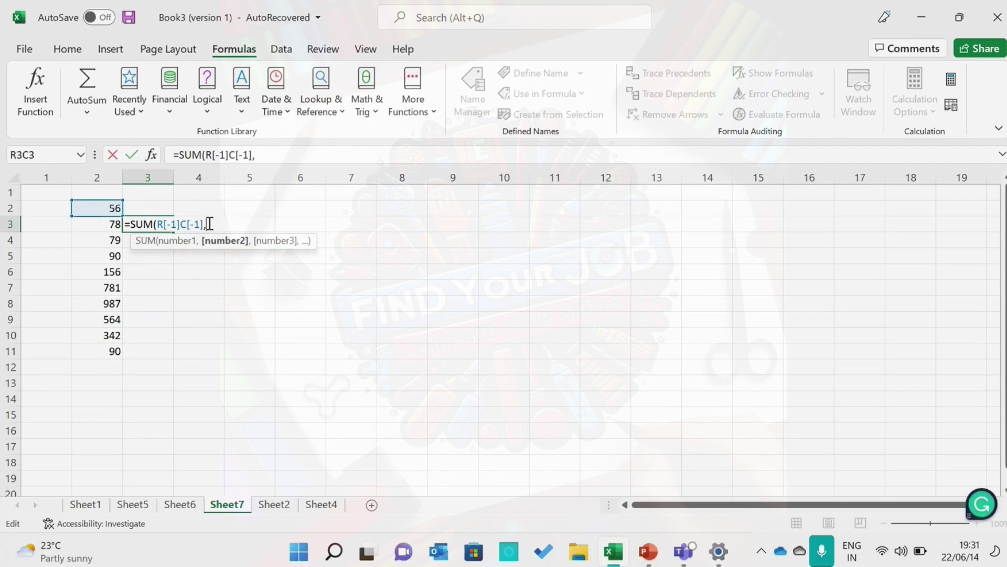
left_click(109, 226)
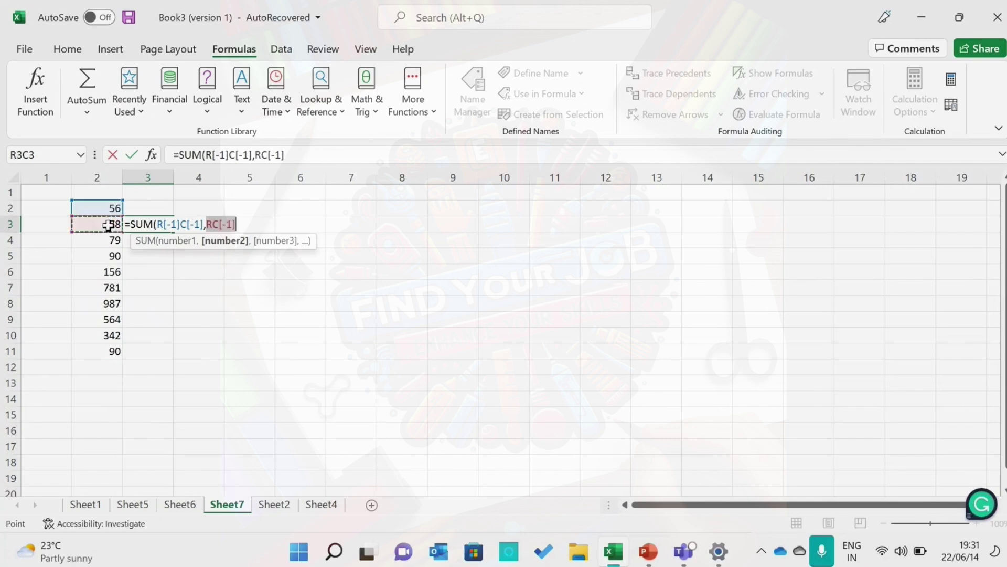
left_click(249, 224)
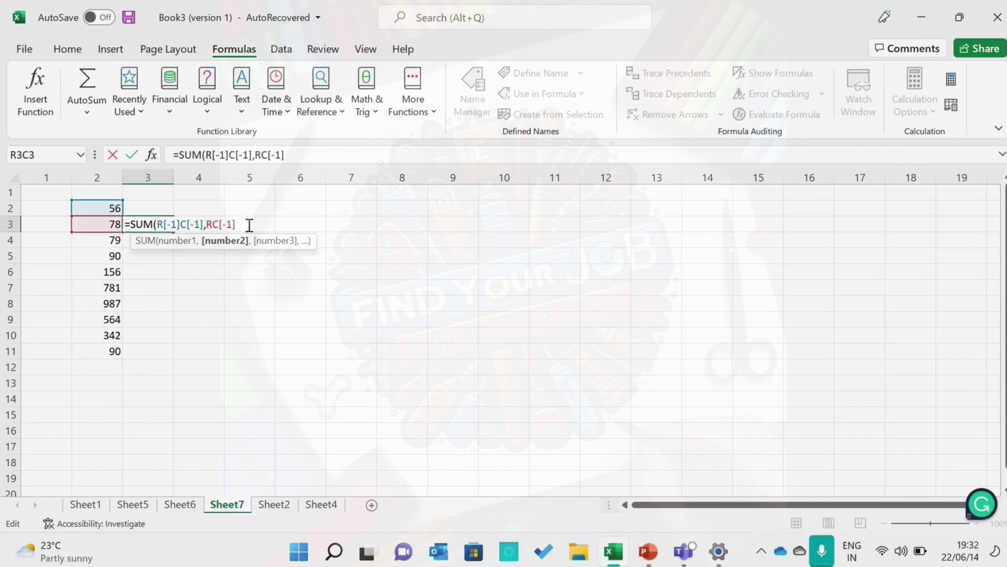
type(")")
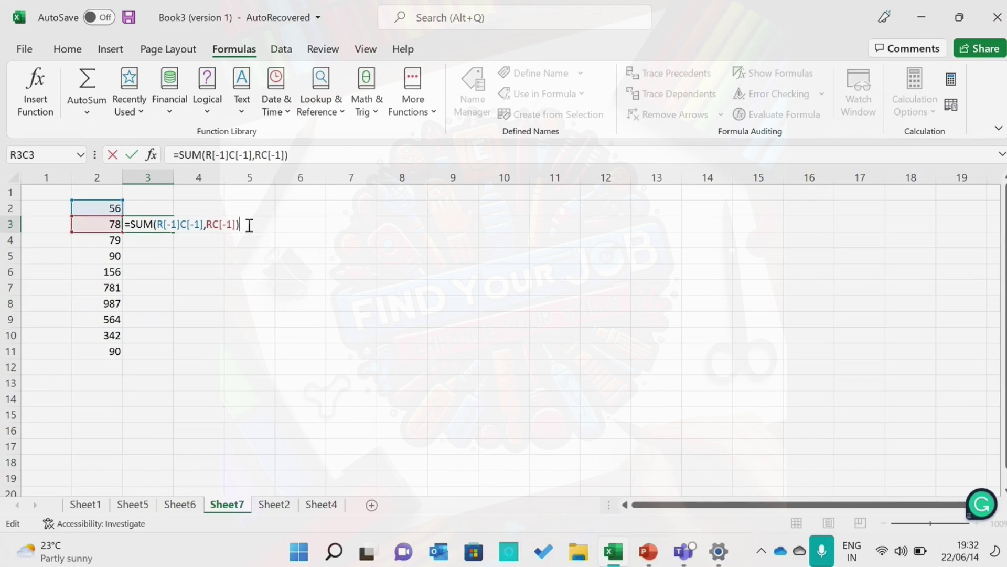
key("Return")
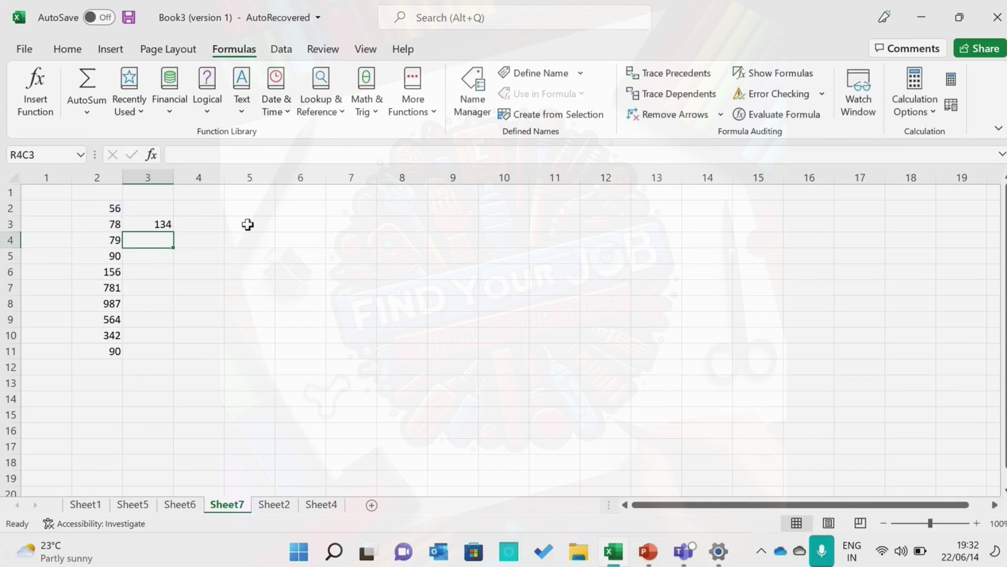
left_click(159, 225)
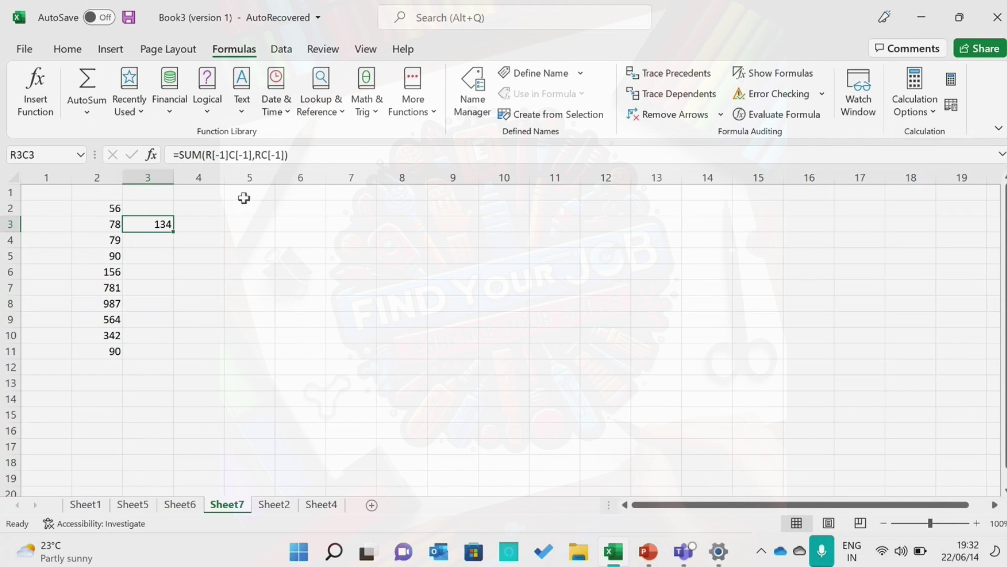
Step: Start a SUM formula in R4C3 with cell R2C2 as its first argument
left_click(164, 240)
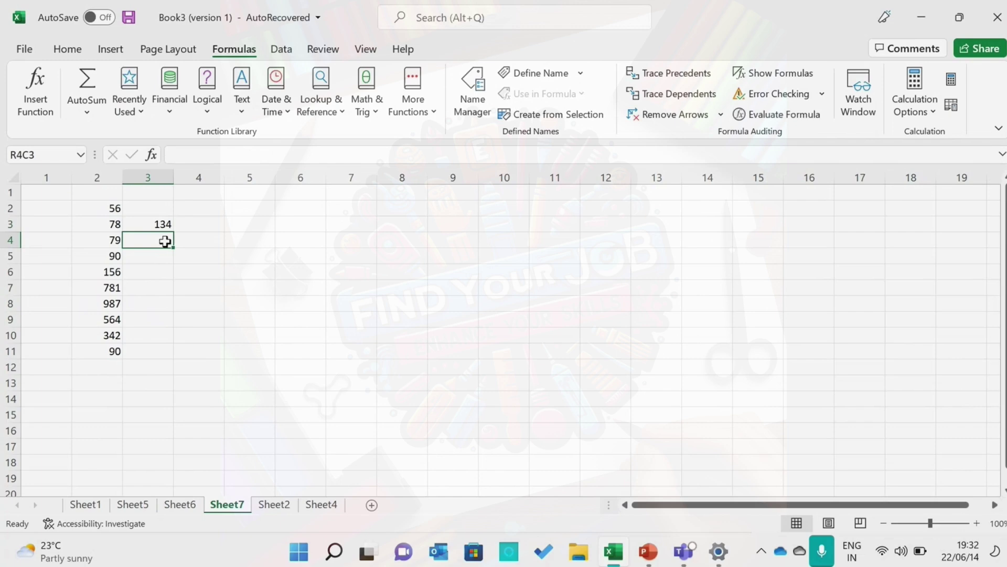
type("=s")
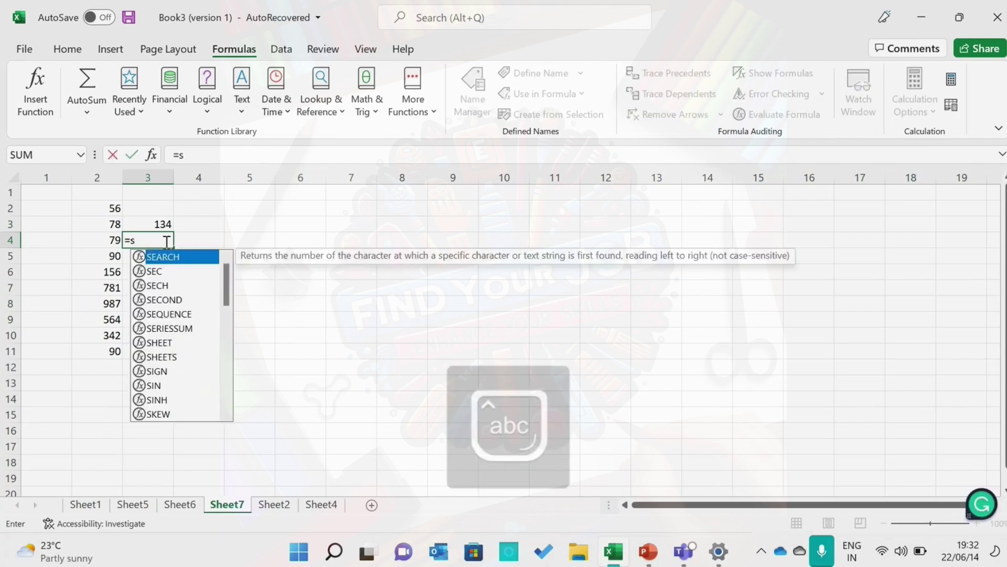
key("BackSpace")
key("Caps_Lock")
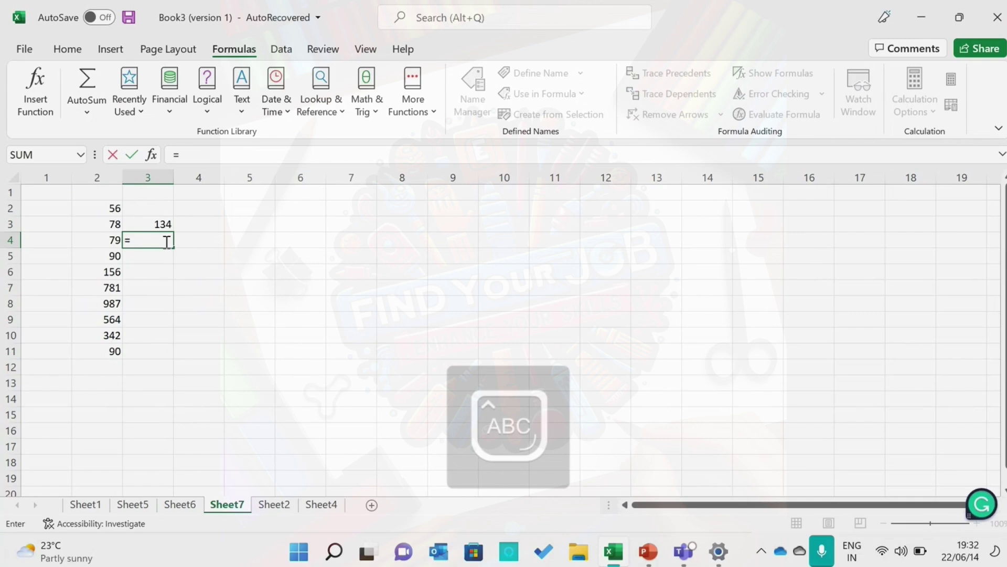
type("SUM(")
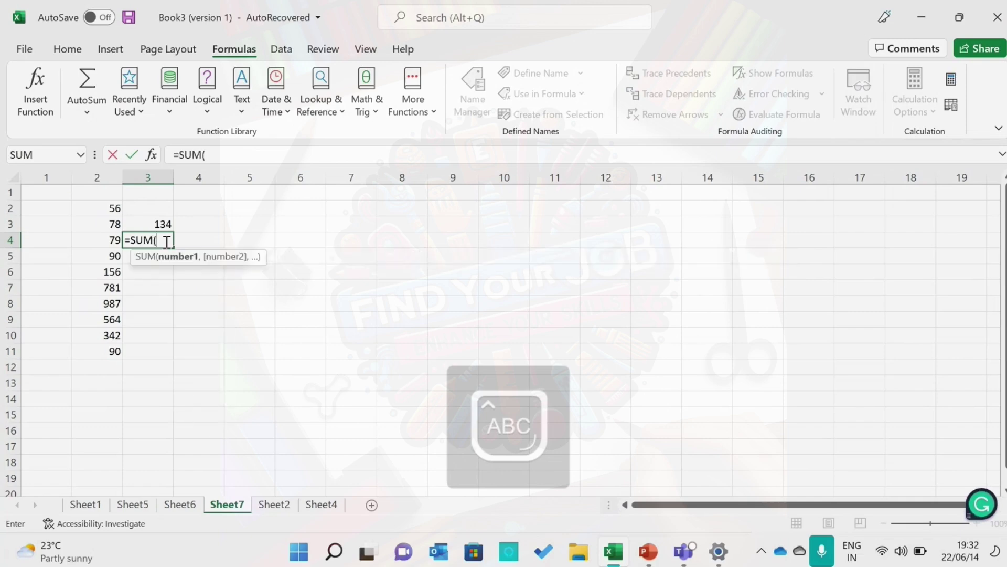
left_click(113, 206)
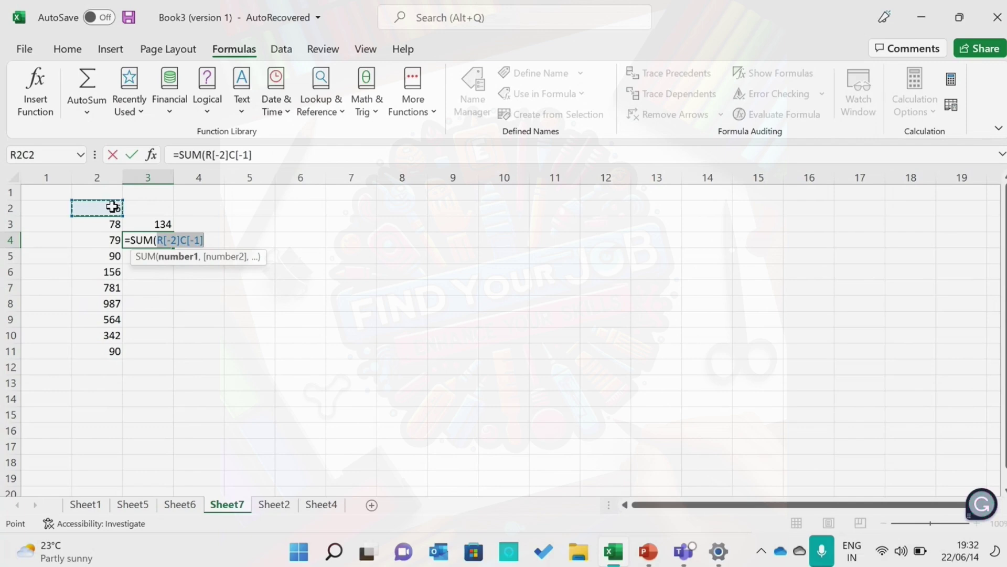
type("<")
key("BackSpace")
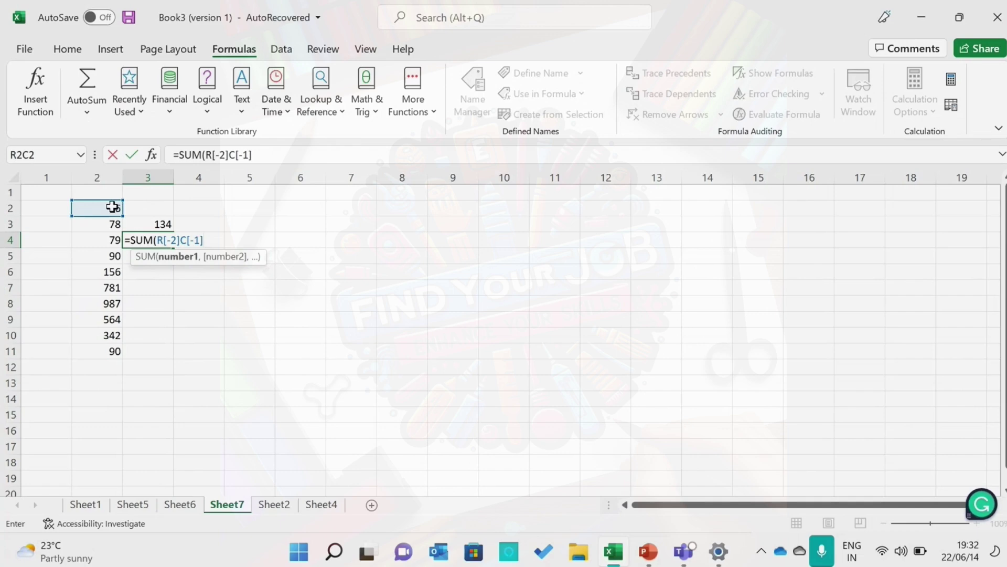
Step: Add cells R3C2 and R4C2 as the second and third arguments of the SUM formula in R4C3
type(",")
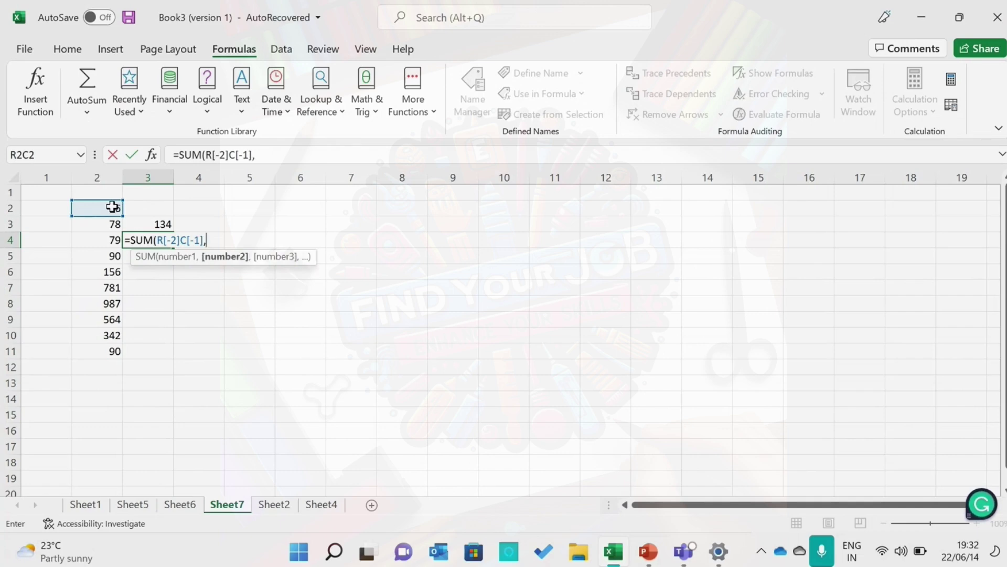
left_click(108, 221)
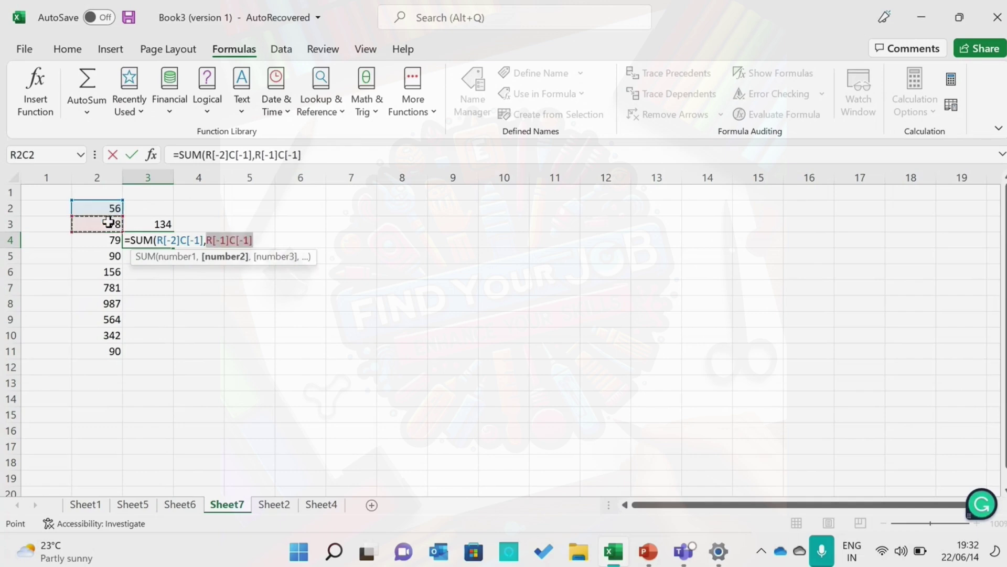
type(",")
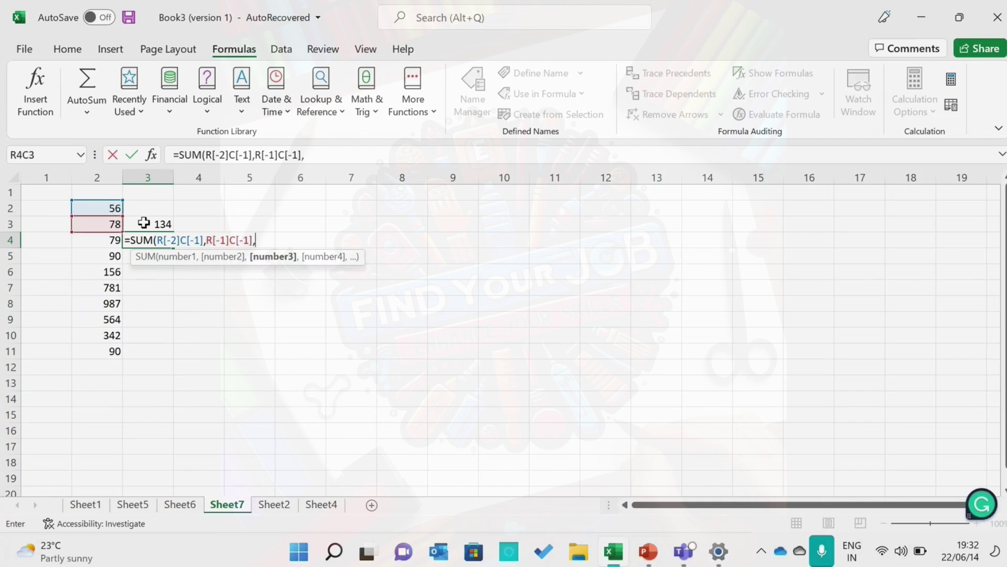
left_click(100, 241)
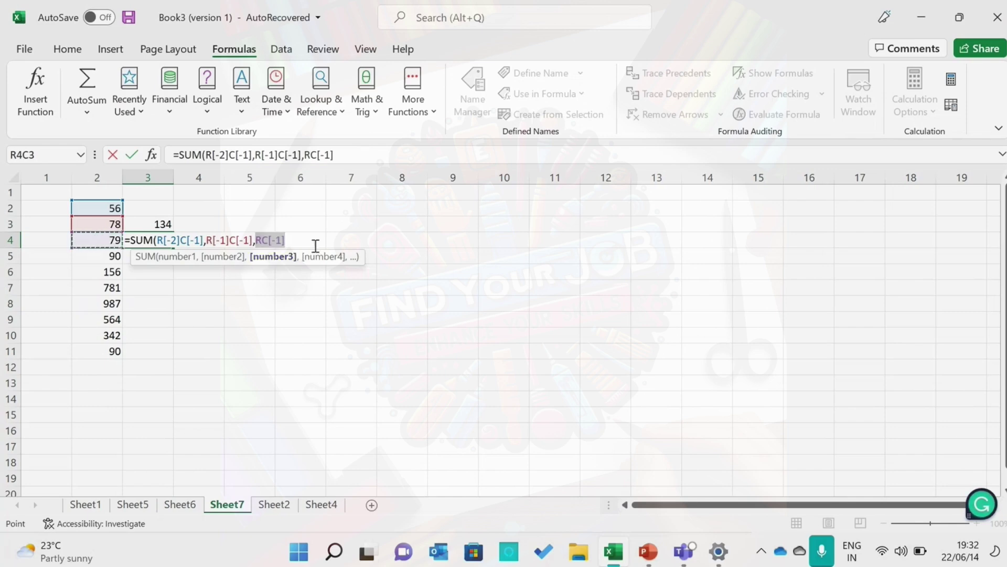
left_click(299, 237)
type("<")
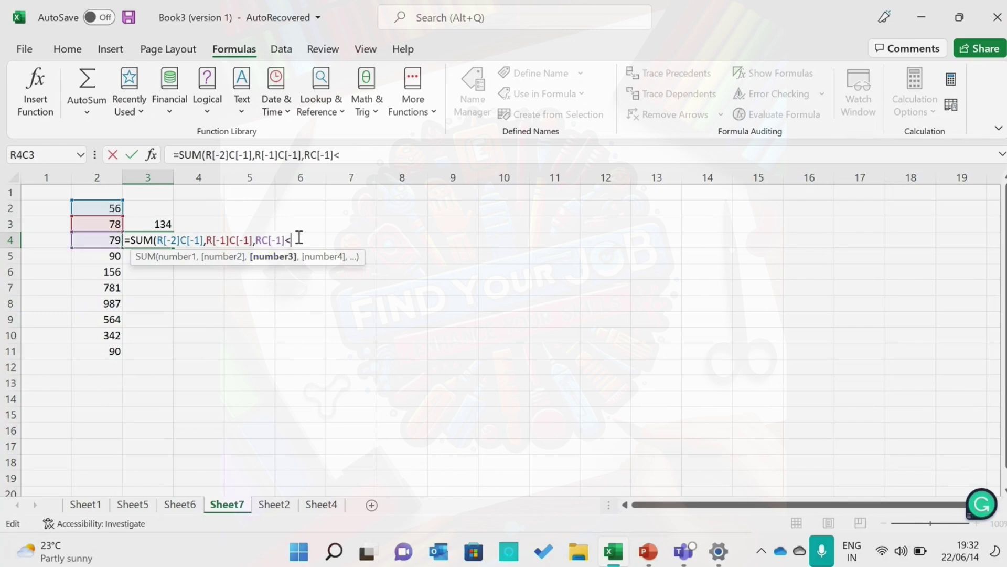
key("BackSpace")
type(",")
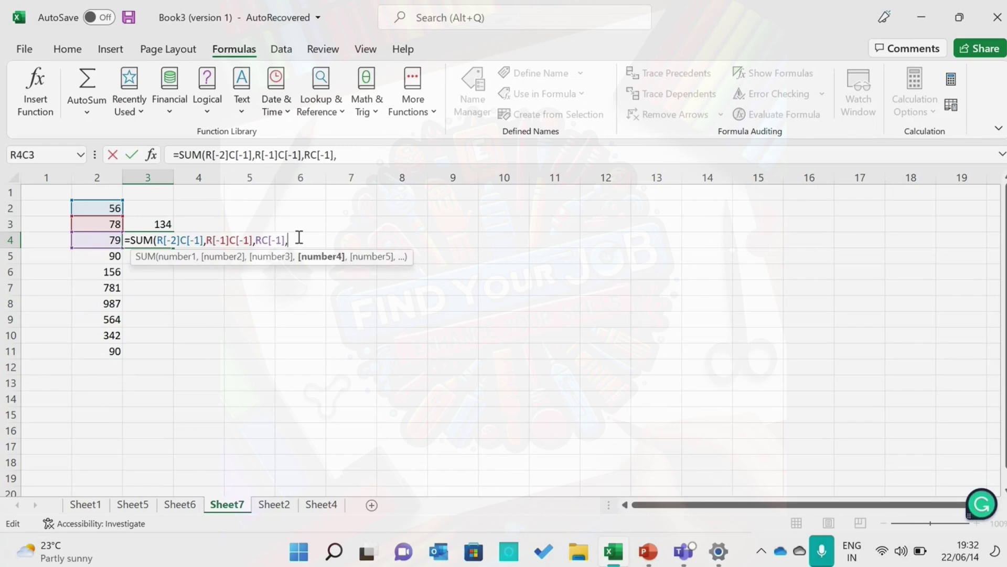
Step: Add cells R5C2 and R6C2 as the fourth and fifth arguments of the SUM formula, separated by commas
left_click(104, 259)
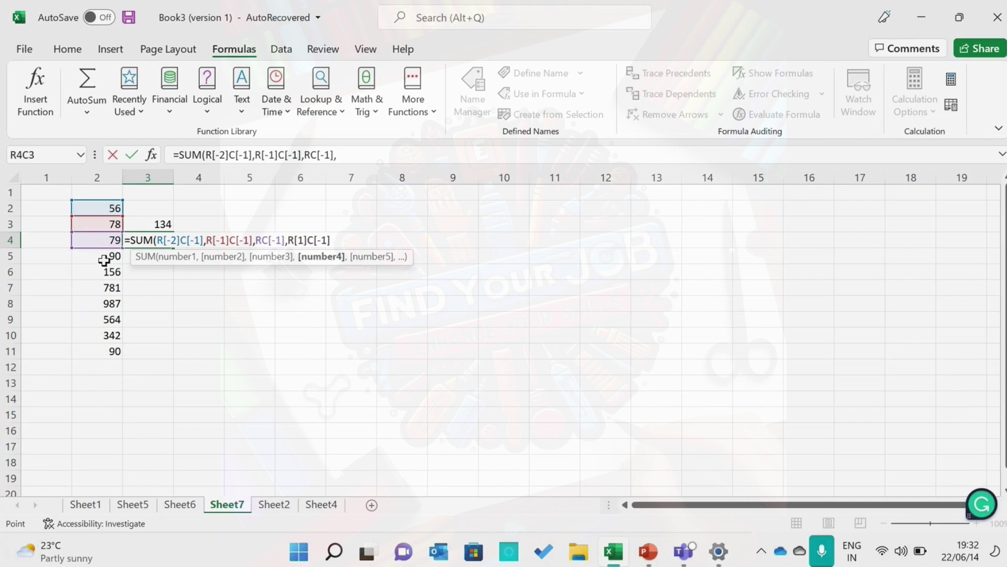
left_click(341, 236)
type(",")
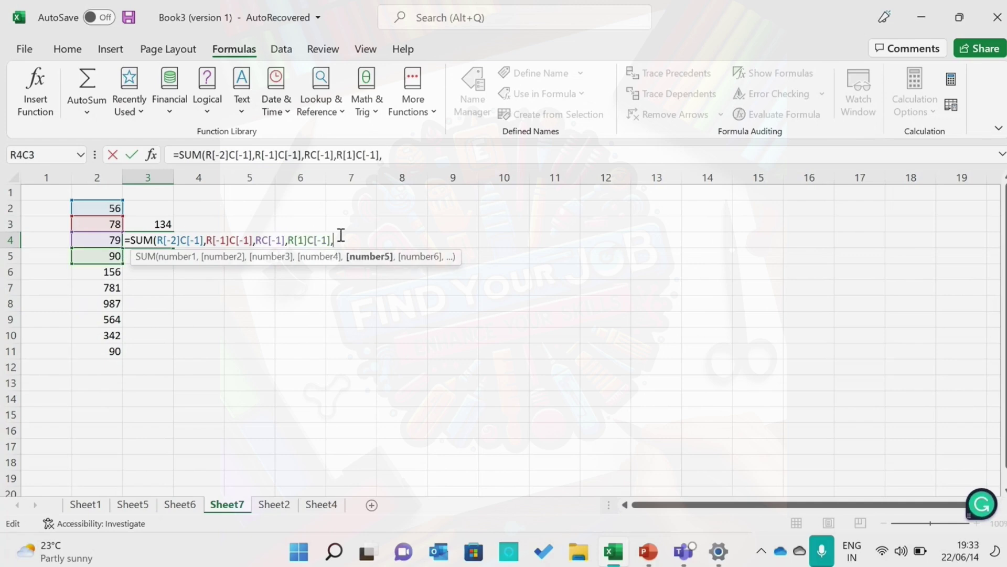
left_click(103, 273)
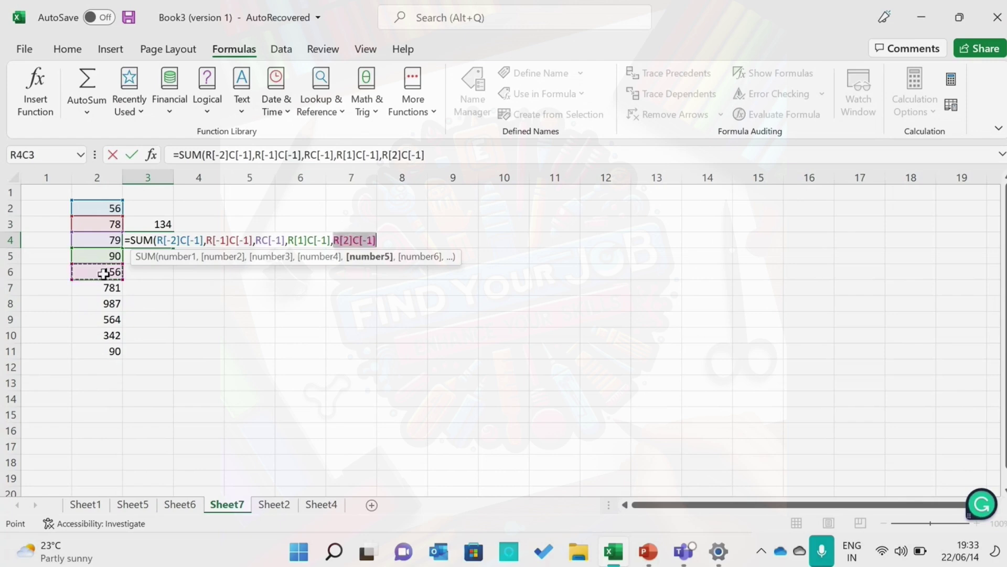
left_click(390, 235)
type("<")
key("BackSpace")
key("ctrl+z")
left_click(390, 236)
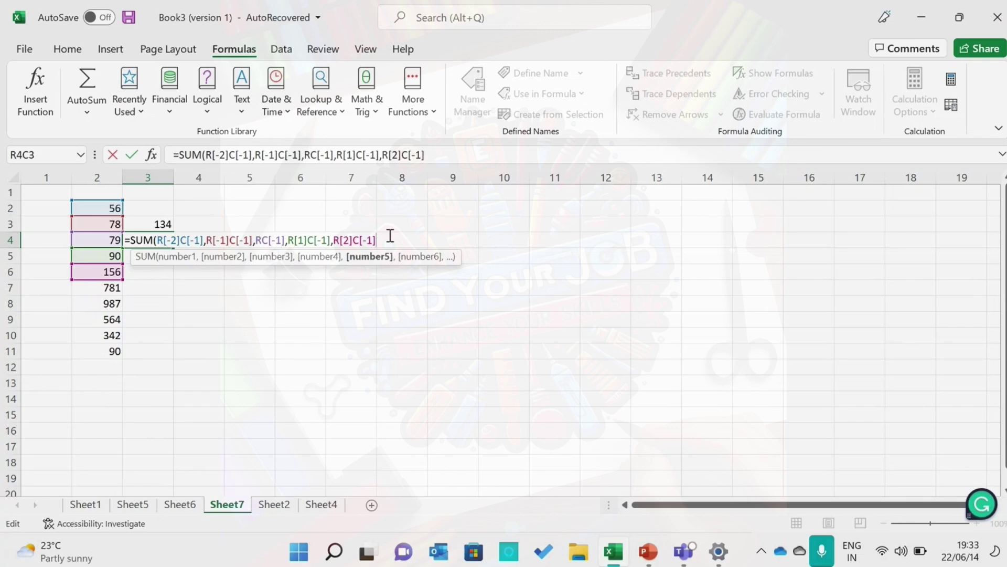
type(",")
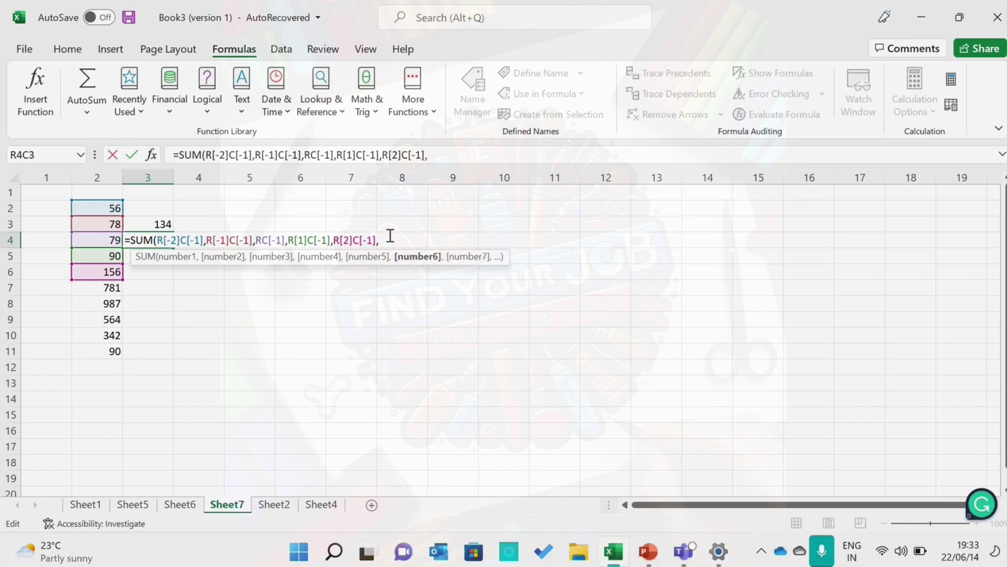
Step: Add cells R7C2 and R8C2 as the sixth and seventh arguments of the SUM formula
left_click(95, 287)
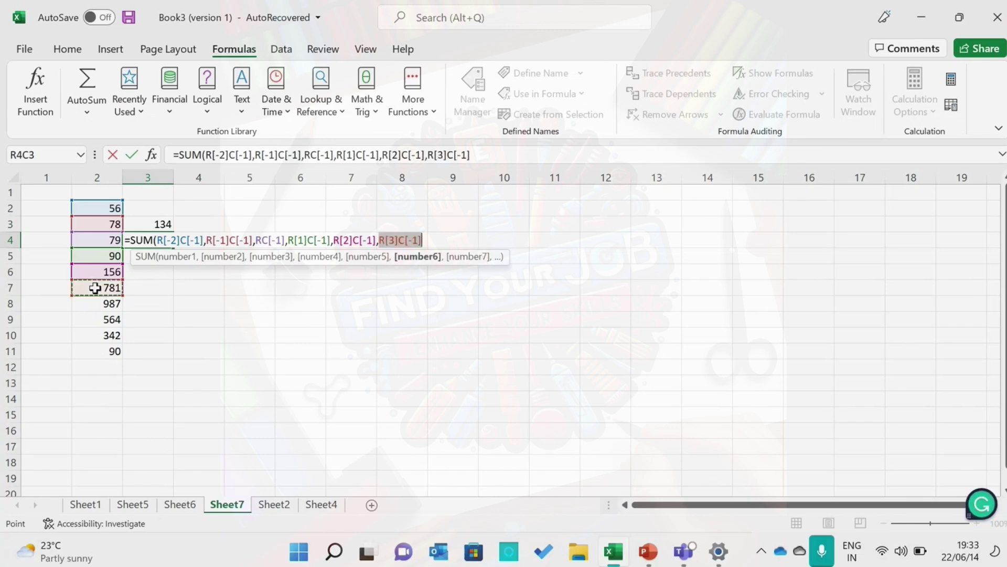
left_click(423, 241)
type(",")
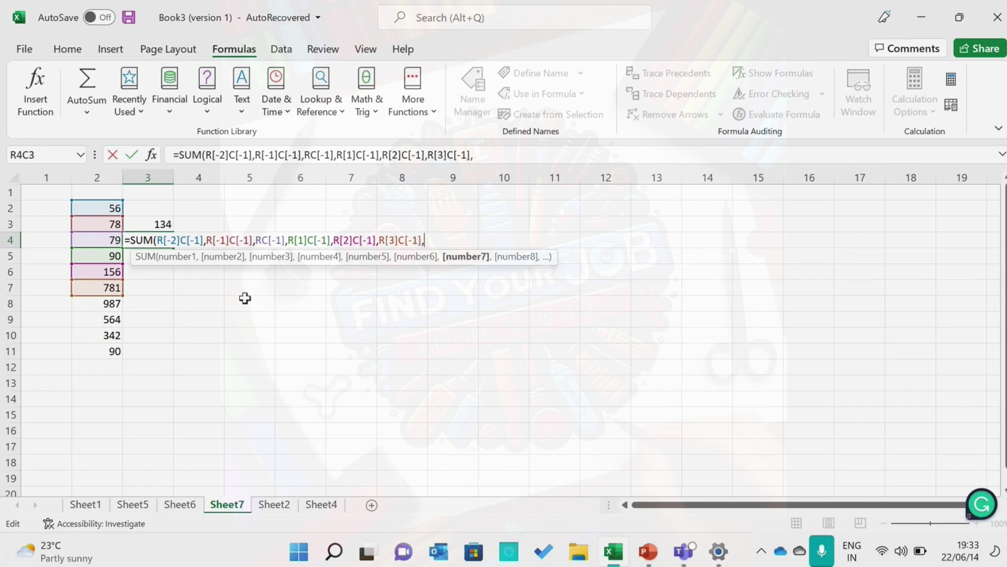
left_click(112, 305)
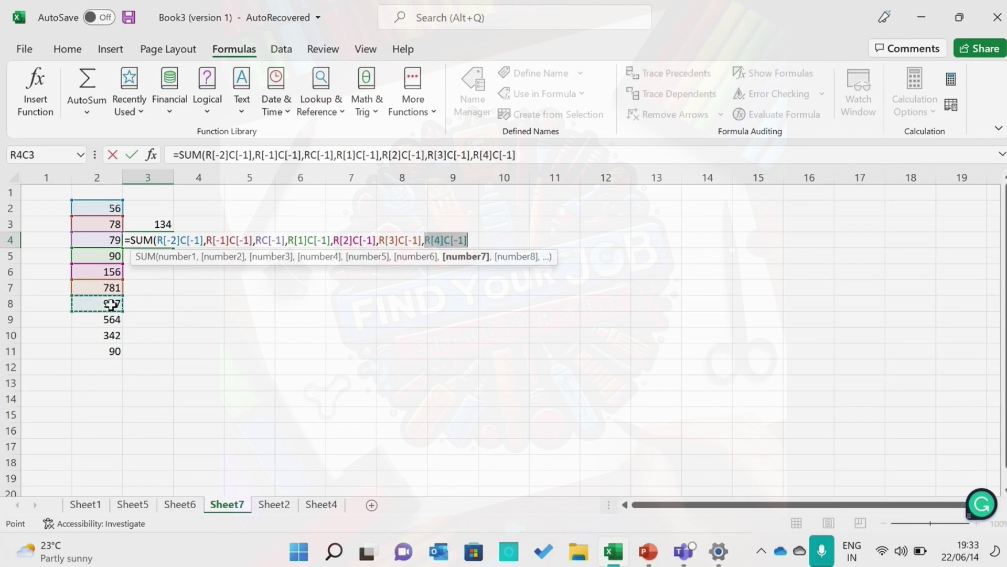
left_click(471, 239)
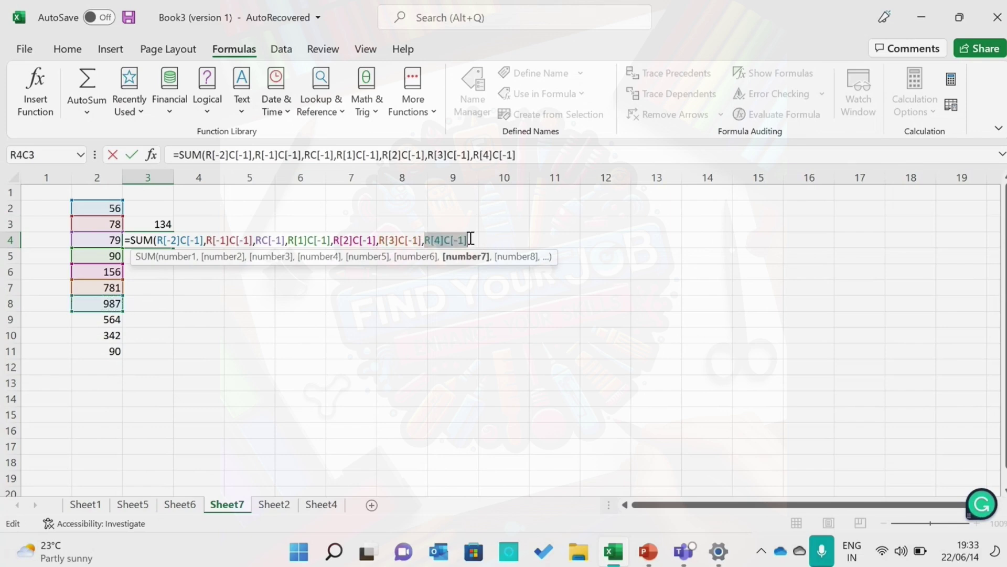
type(",")
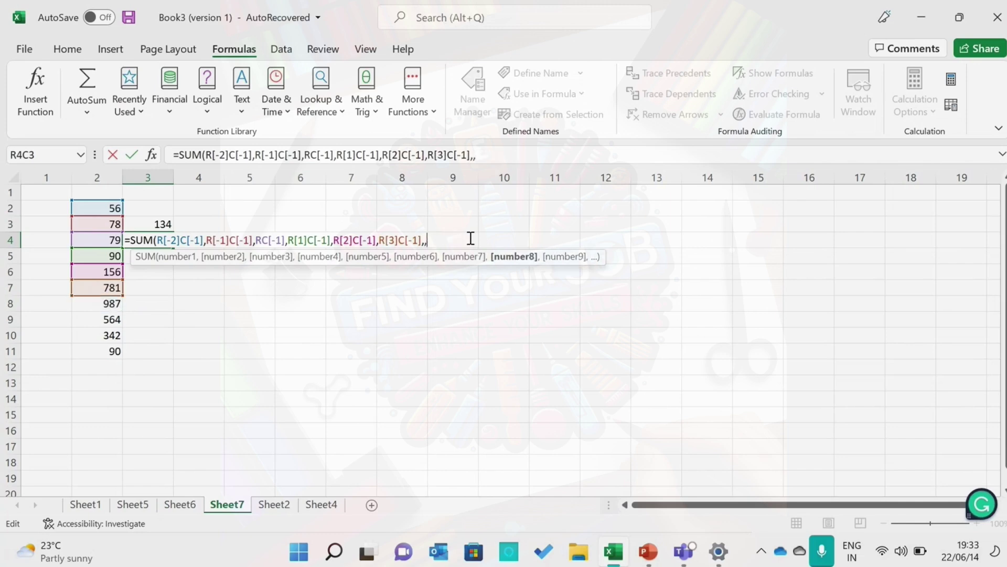
key("BackSpace")
key("ctrl+z")
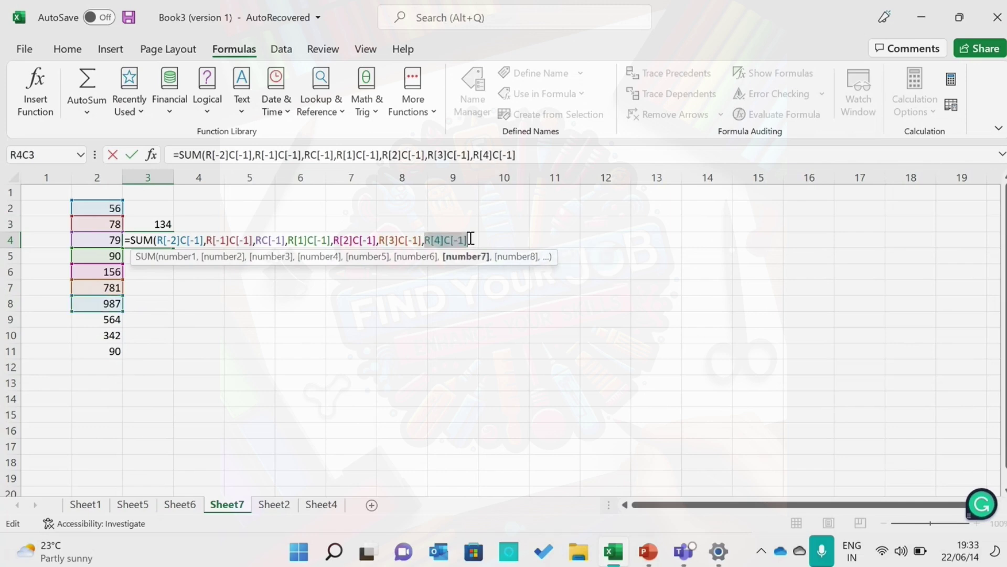
left_click(470, 239)
type(",")
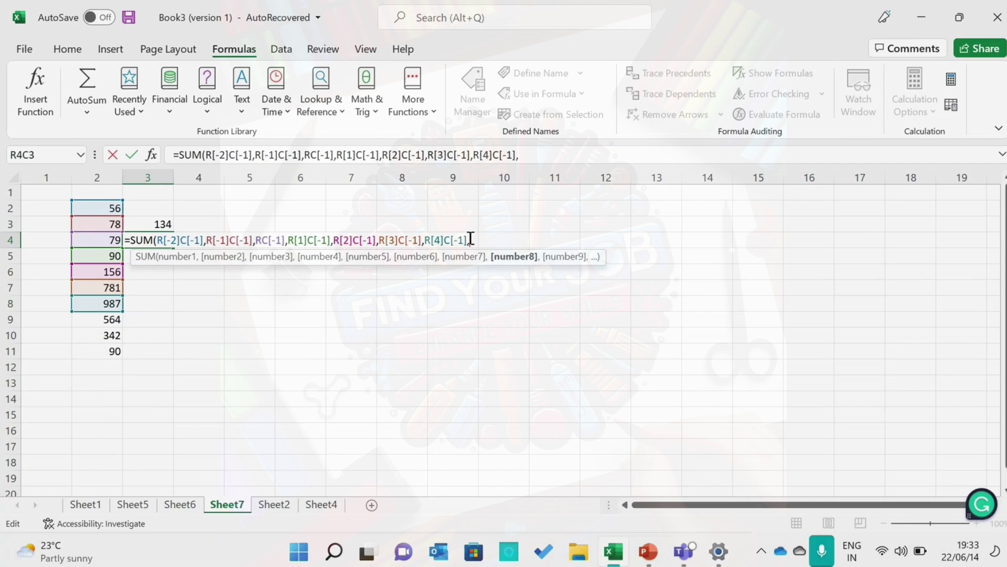
Step: Add cells R9C2 and R10C2 as the eighth and ninth arguments of the SUM formula
left_click(84, 320)
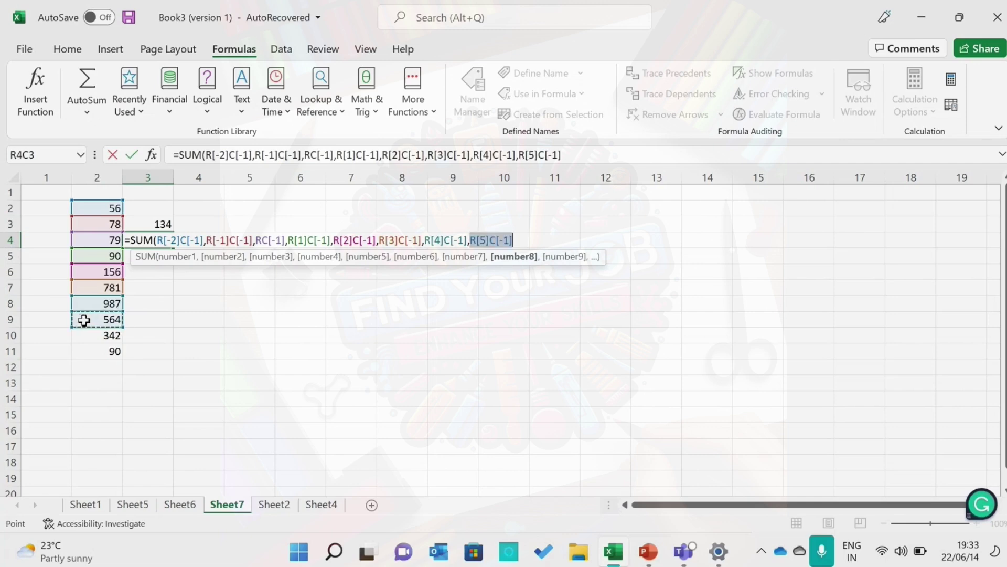
left_click(517, 240)
type(",")
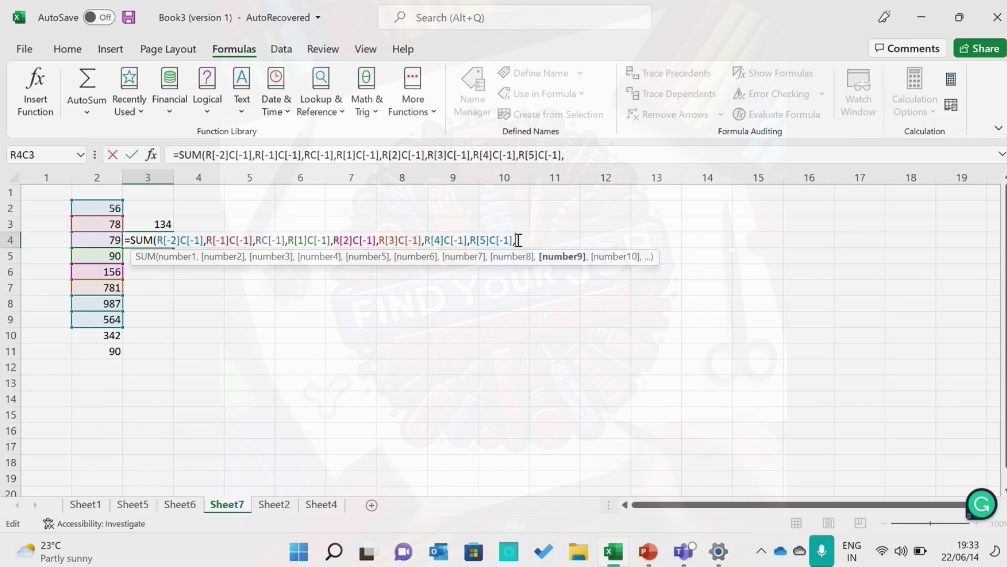
left_click(94, 338)
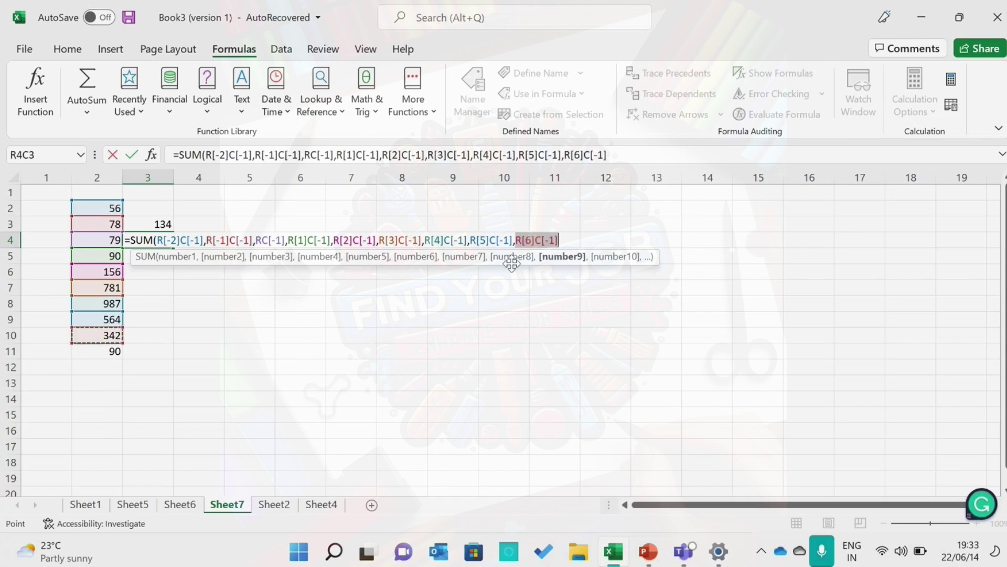
left_click(567, 238)
type(",")
Step: Add cell R11C2 as the last argument of the SUM formula in R4C3, close the parenthesis and complete it
left_click(96, 352)
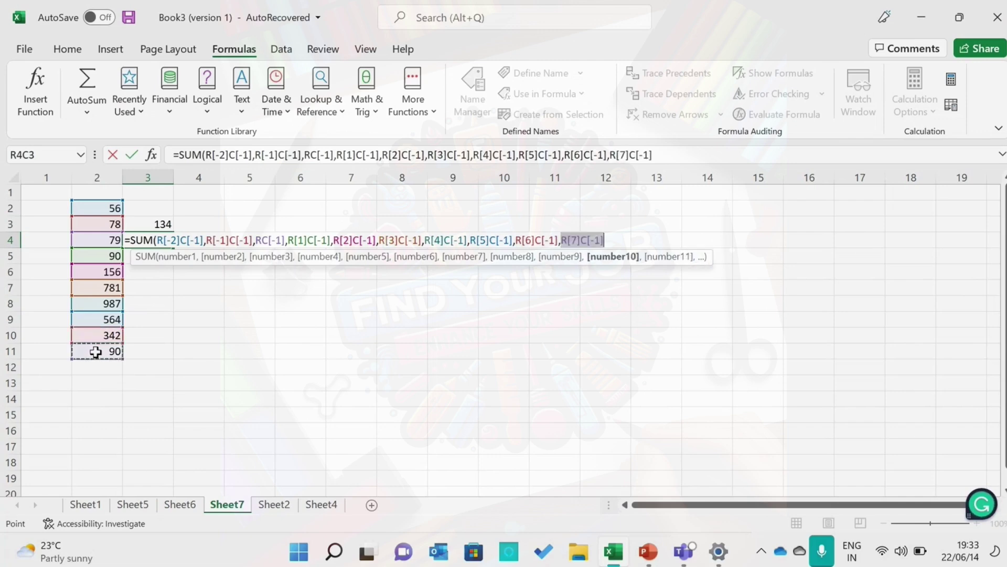
left_click(617, 244)
left_click(617, 243)
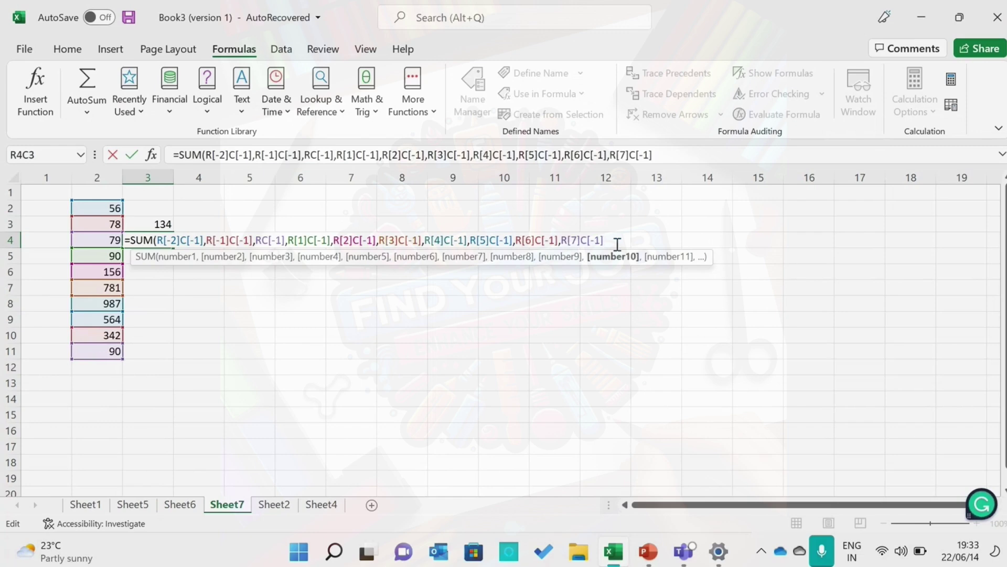
type(")")
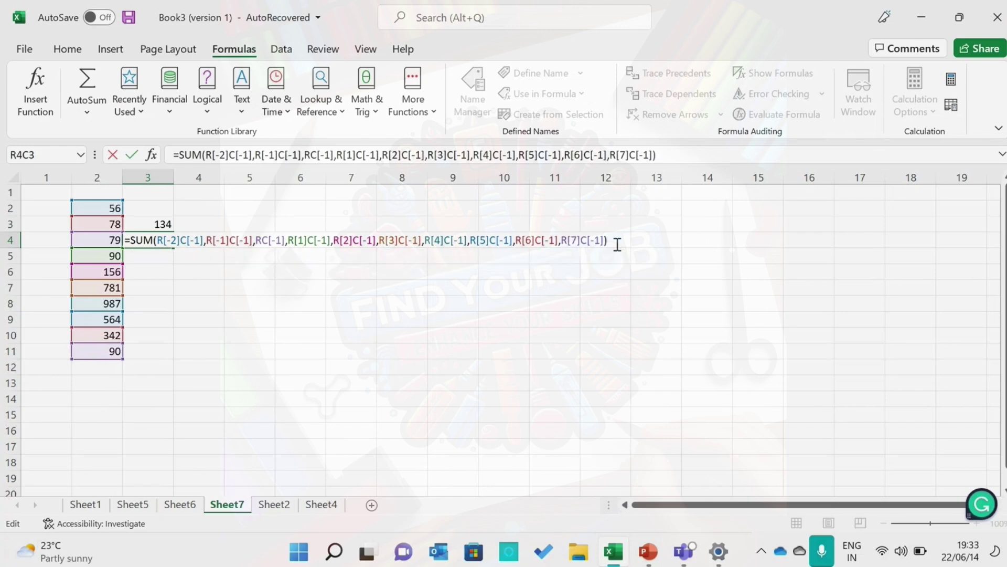
key("Return")
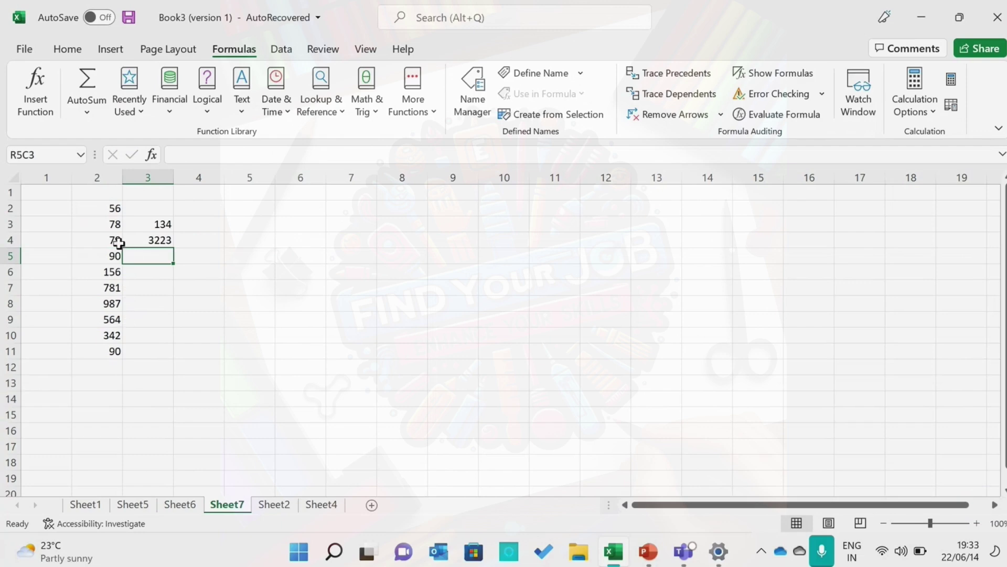
Step: Highlight the number list from R2C2 to R11C2, and start a SUM formula in R12C2 directly below it
left_click_drag(112, 207, 115, 348)
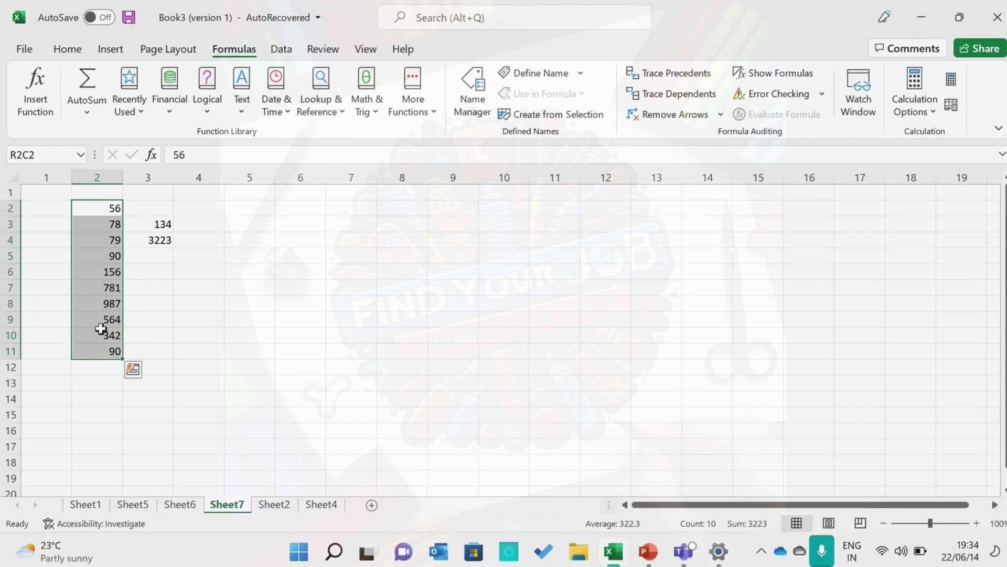
left_click(104, 364)
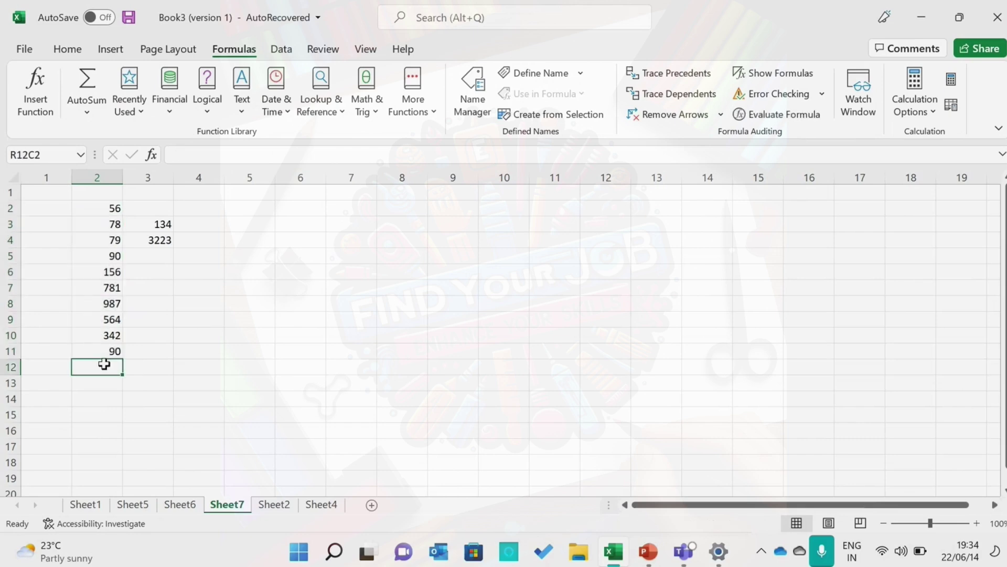
type("=")
key("Caps_Lock")
type("SY")
key("BackSpace")
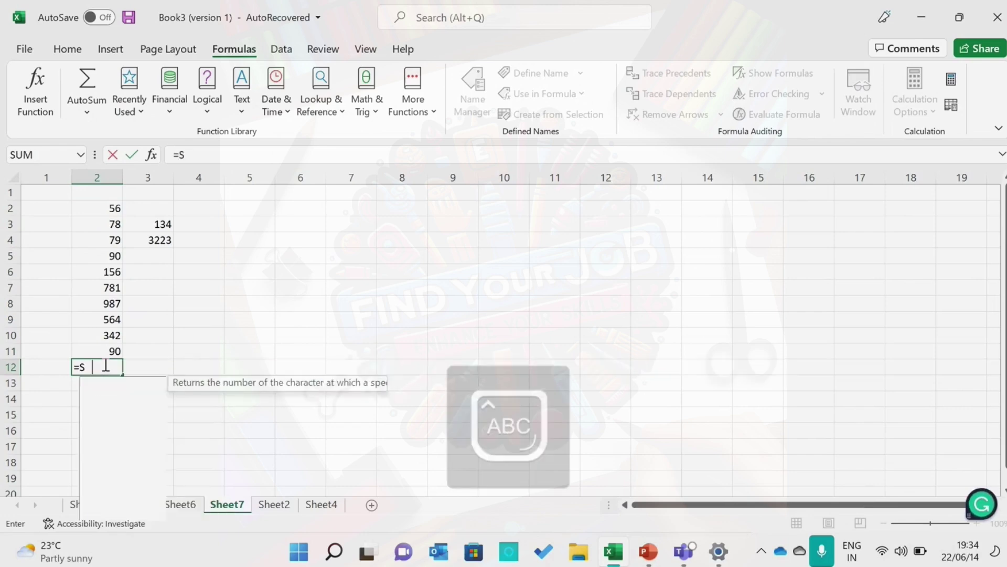
type("UM")
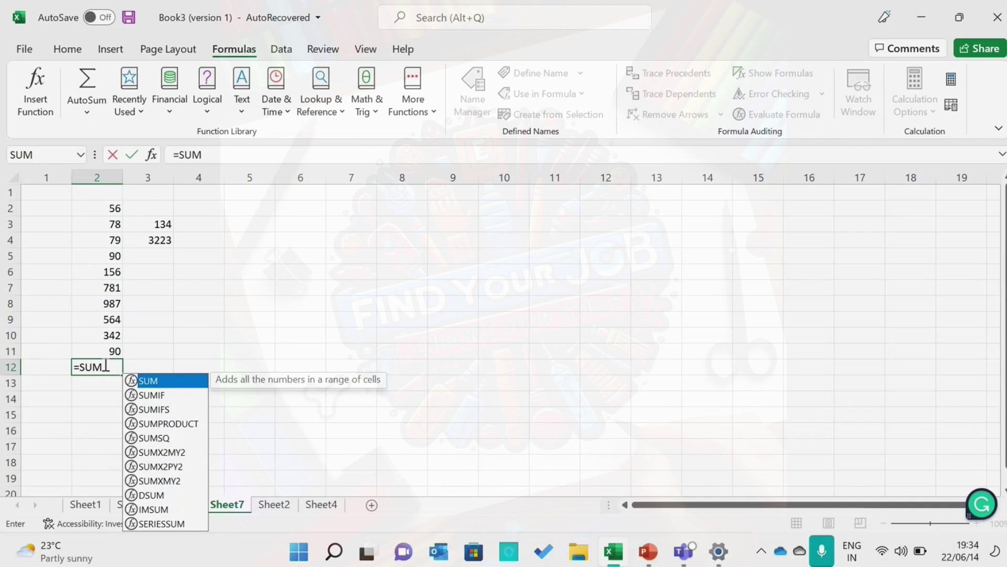
type("(")
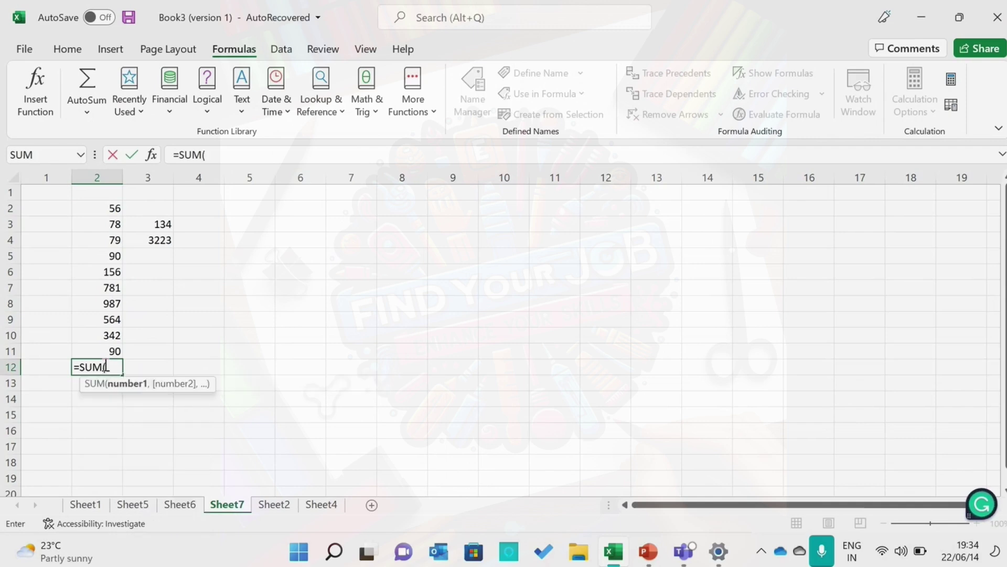
Step: Give the SUM formula in R12C2 the range R2C2:R11C2, joined with a colon, as its argument and complete it
left_click(113, 206)
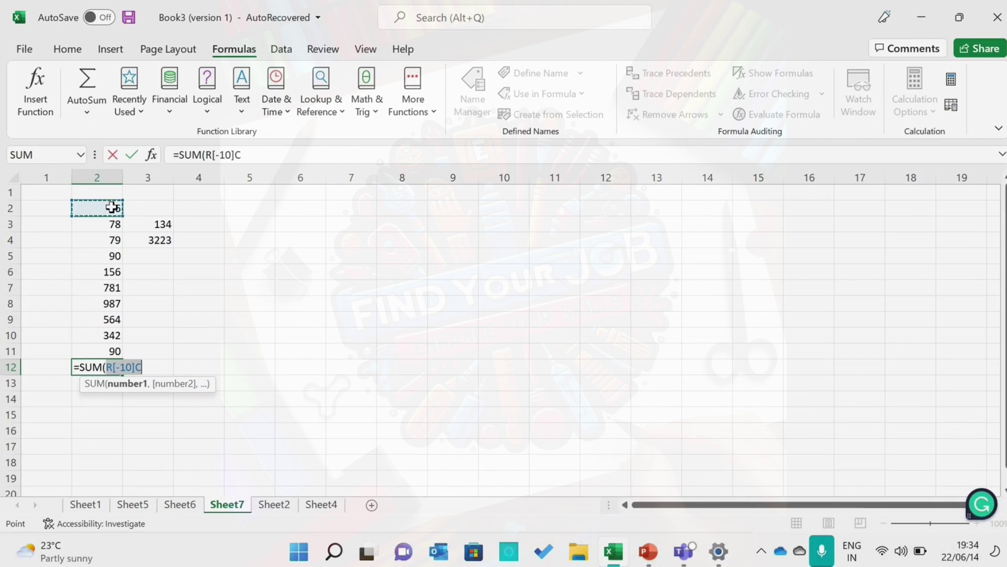
left_click(145, 366)
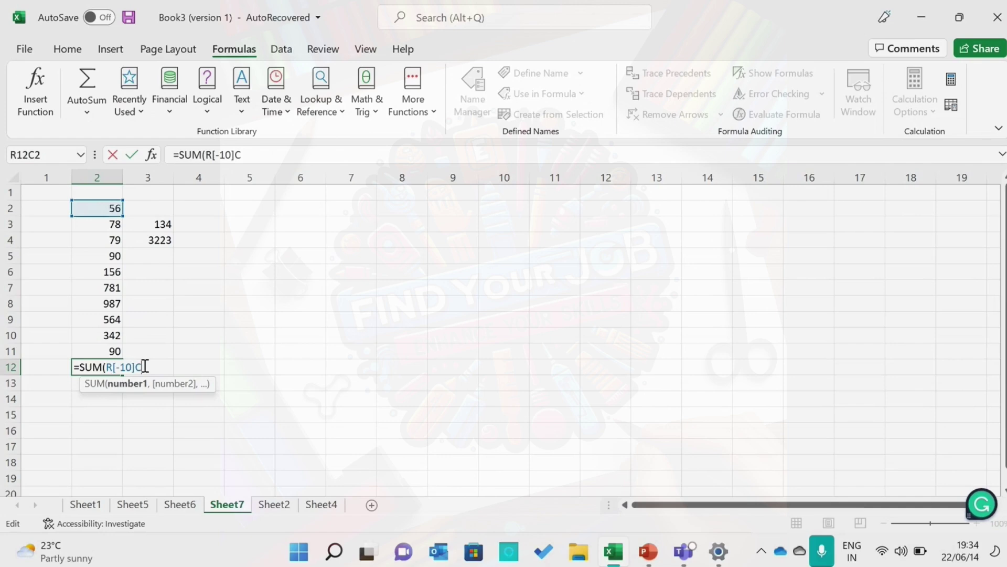
type(":")
left_click(110, 347)
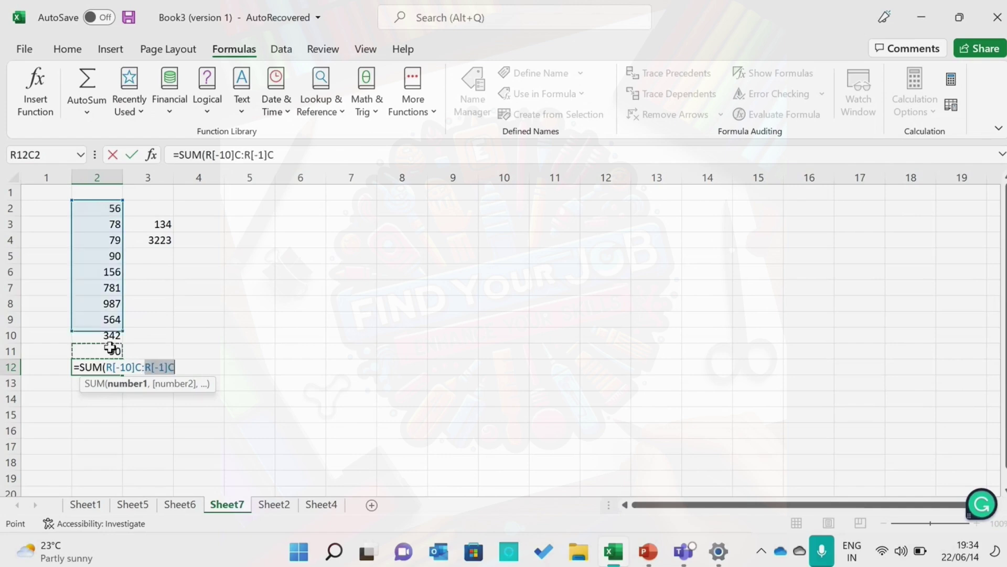
left_click(180, 363)
type(")")
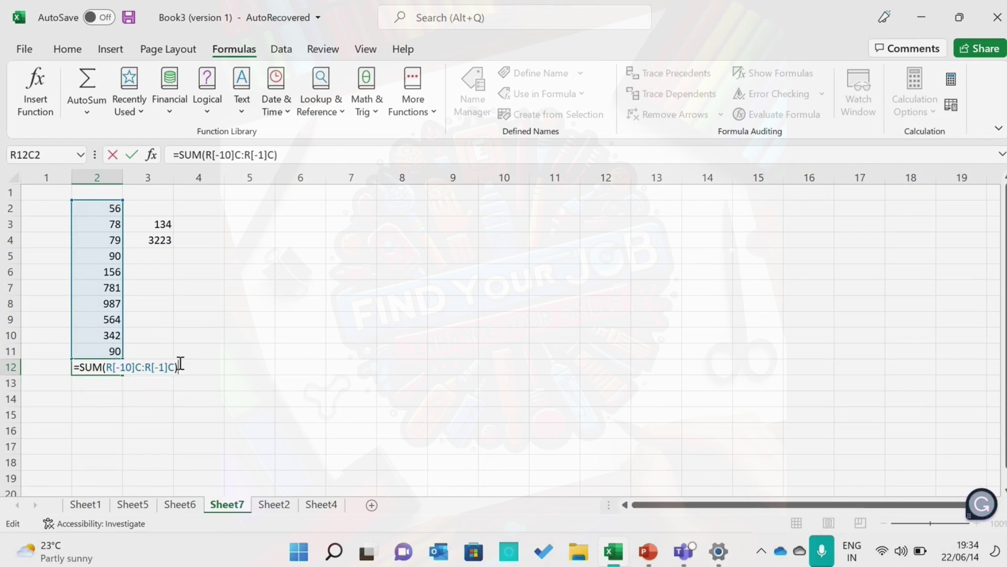
key("Return")
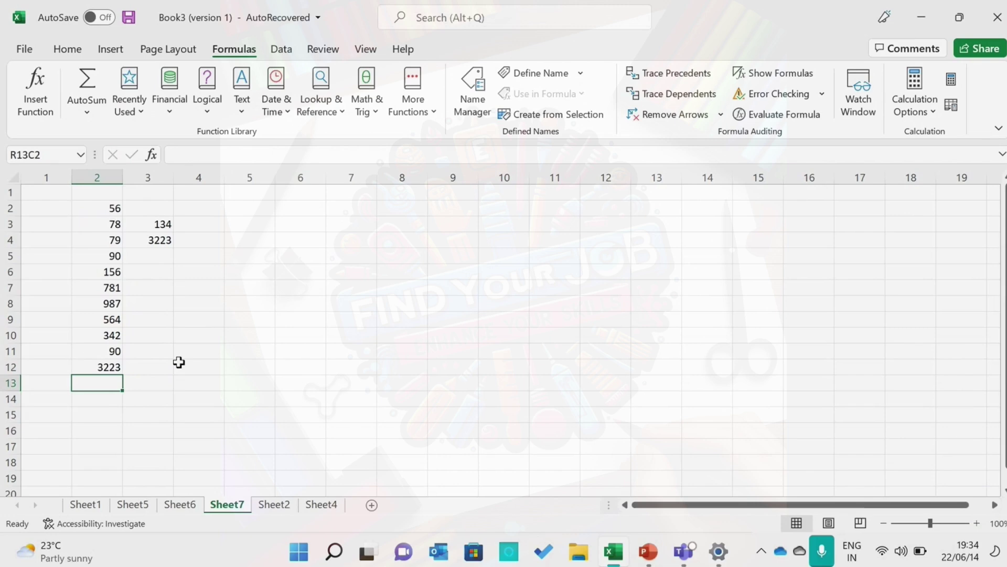
Step: Compare the range-based SUM formula in R12C2 with the cell-by-cell SUM formula in R4C3
left_click(99, 364)
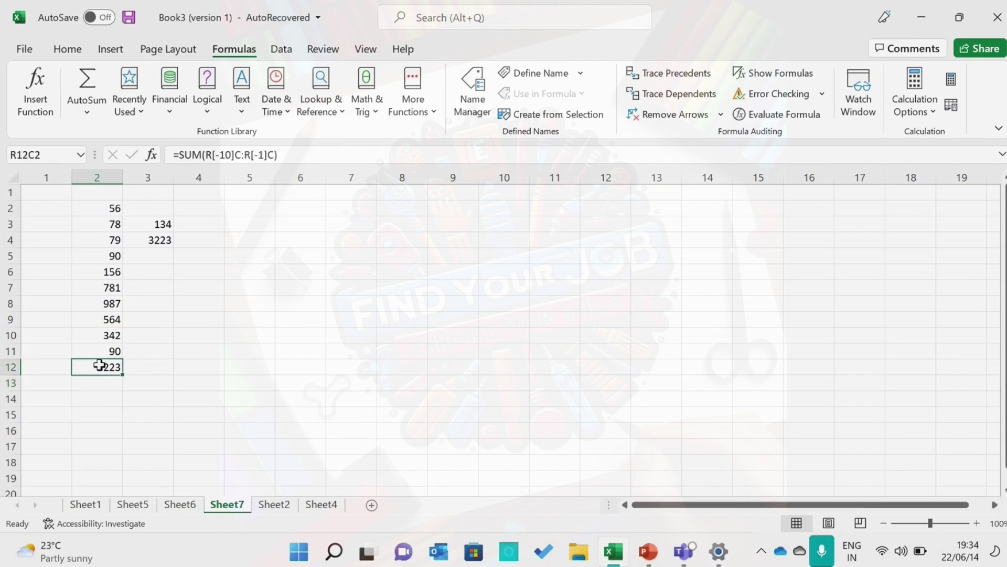
double_click(99, 365)
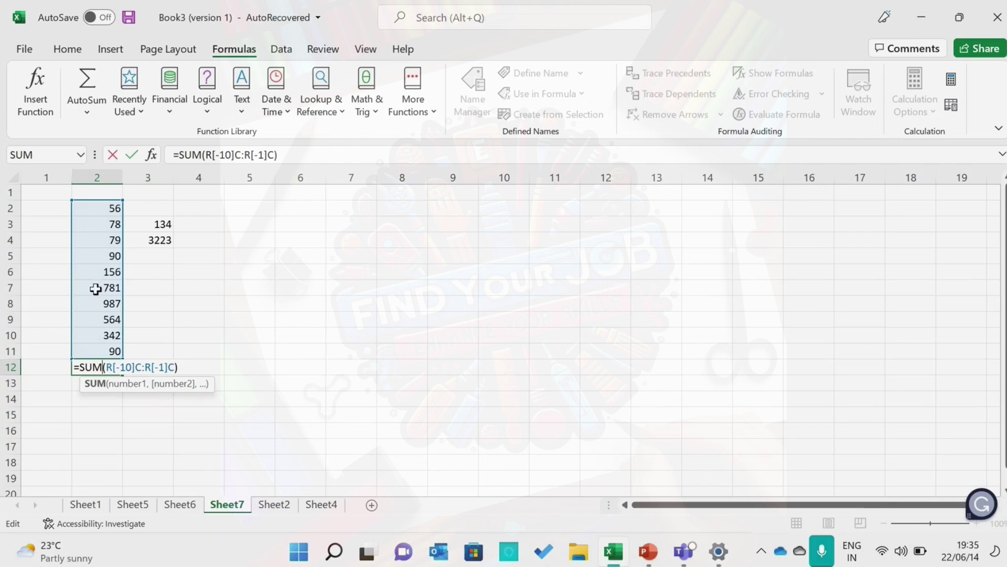
left_click(152, 242)
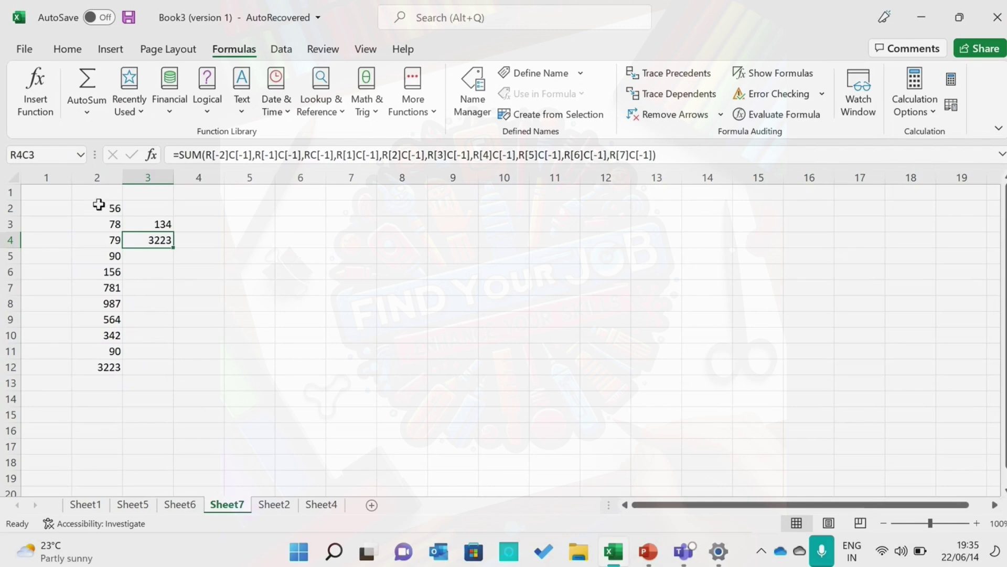
left_click(103, 365)
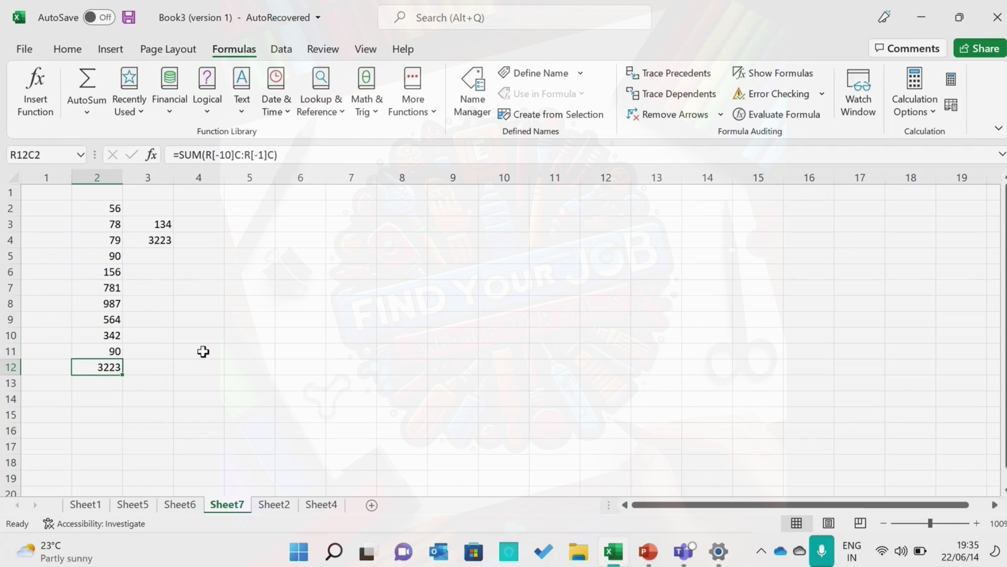
Step: Highlight the numbers from R2C2 to R11C2 to review the range that the SUM formula adds
left_click(100, 211)
left_click_drag(100, 211, 108, 349)
left_click(108, 349)
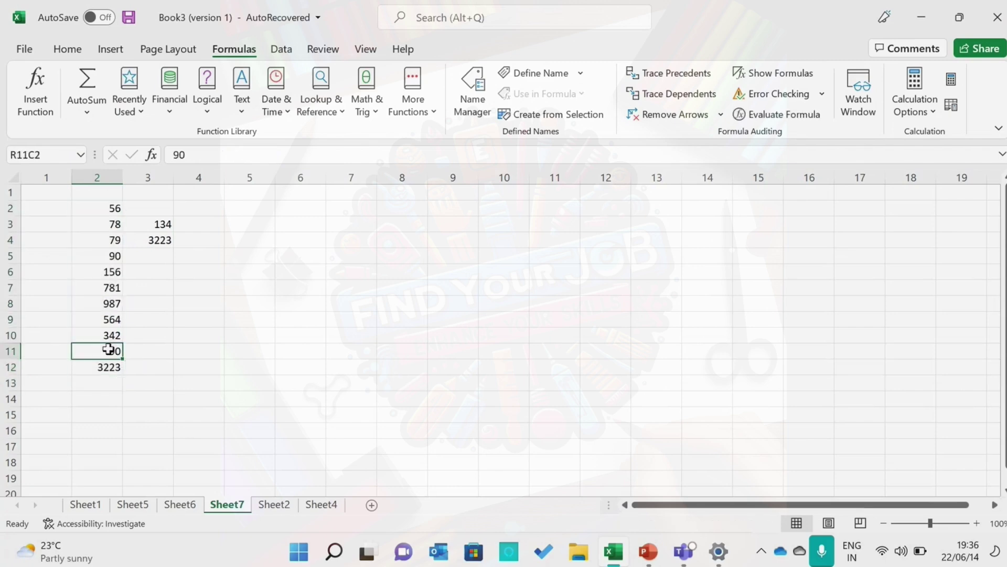
left_click(192, 352)
left_click_drag(110, 210, 110, 349)
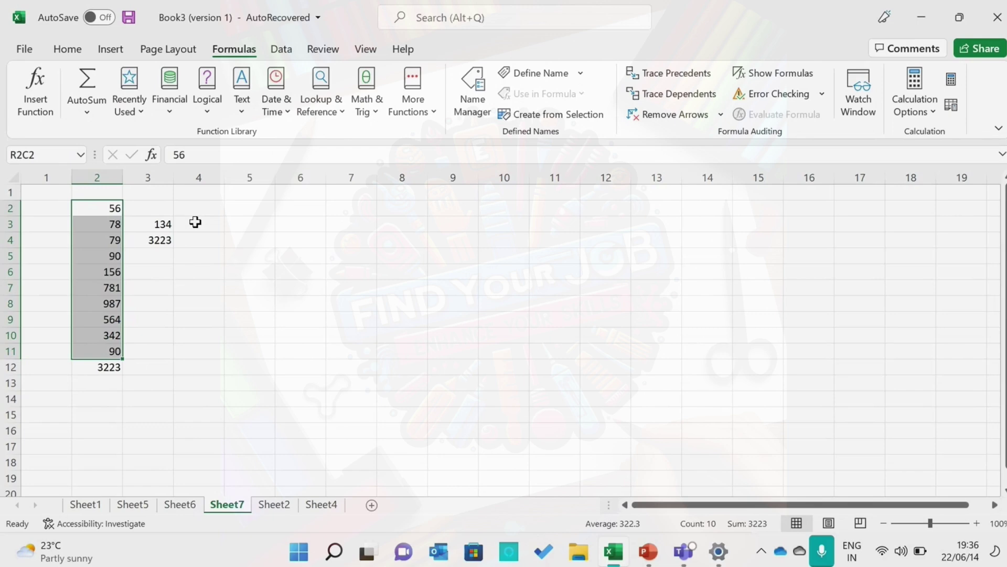
Step: Switch to the PowerPoint presentation and run the slide show from the Sum Formula slide to the References slide
left_click(660, 557)
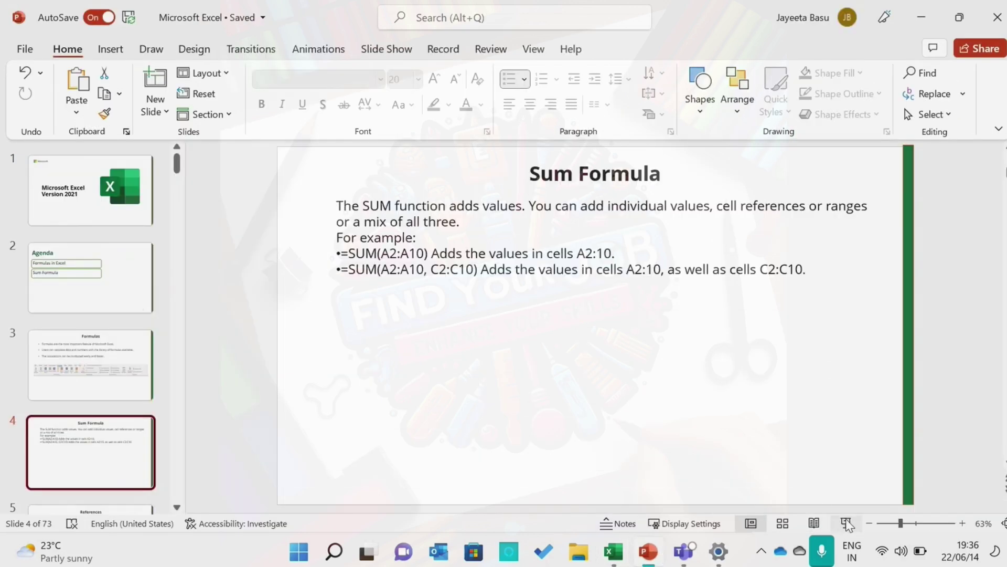
left_click(847, 523)
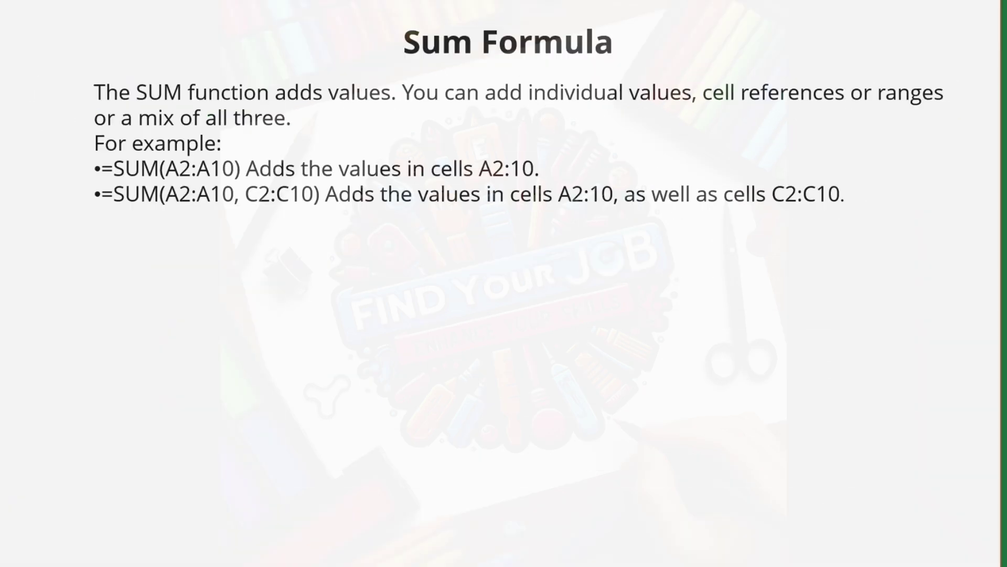
key("Right")
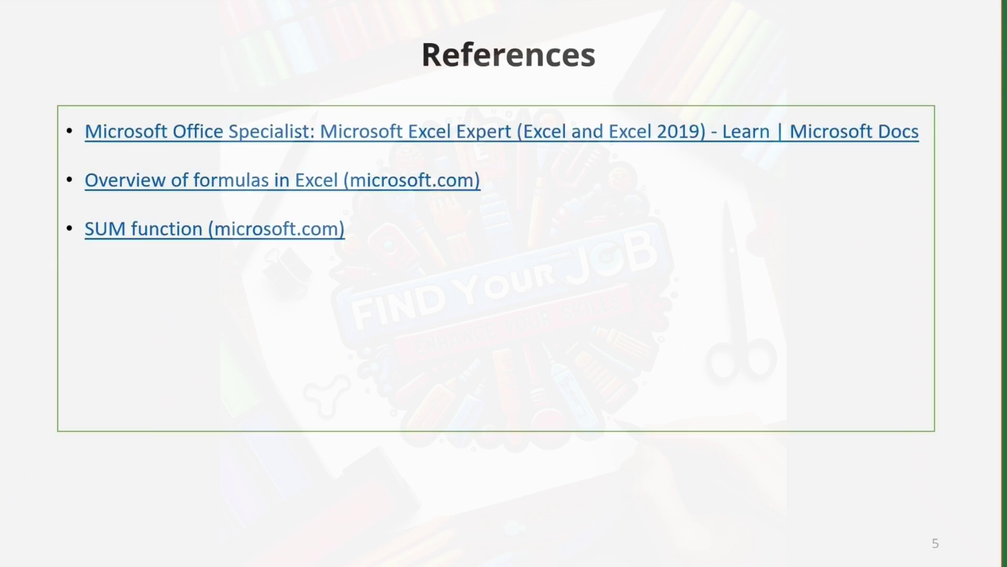
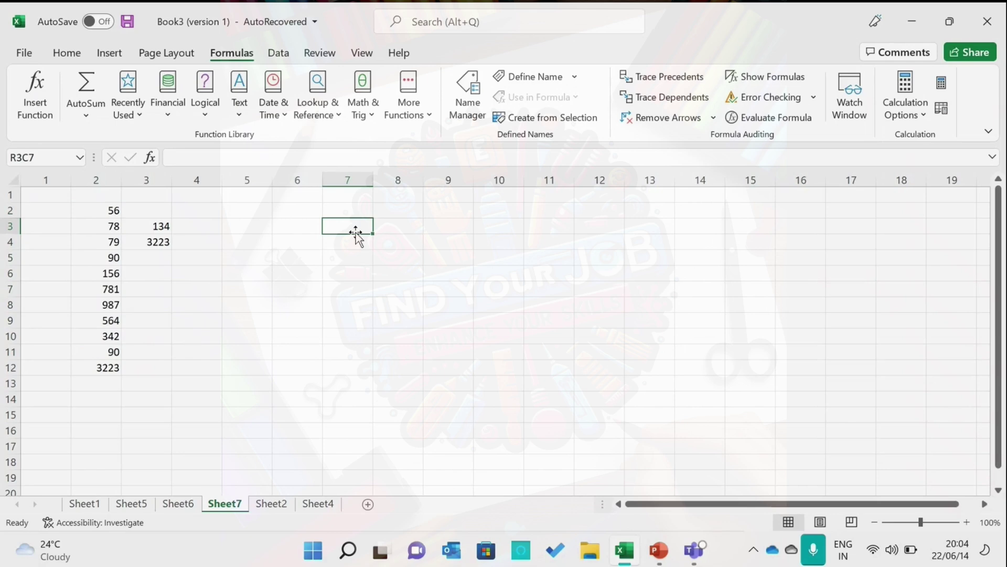
Step: Enter the numbers 78, 45, 90, 34 and 56 down column 7, from R3C7 to R7C7
type("78")
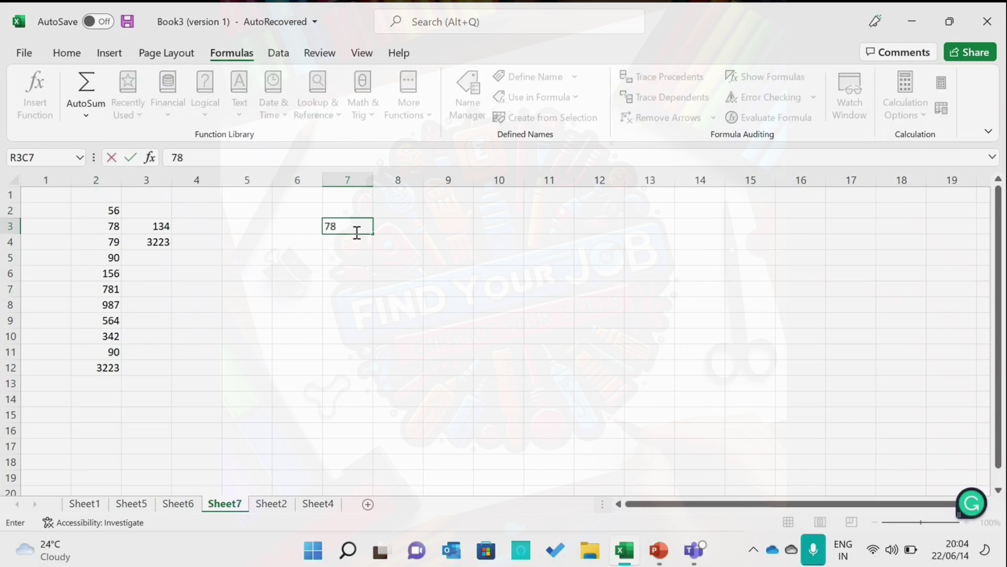
key("Return")
type("45")
key("ctrl+Return")
key("Down")
type("90")
key("Return")
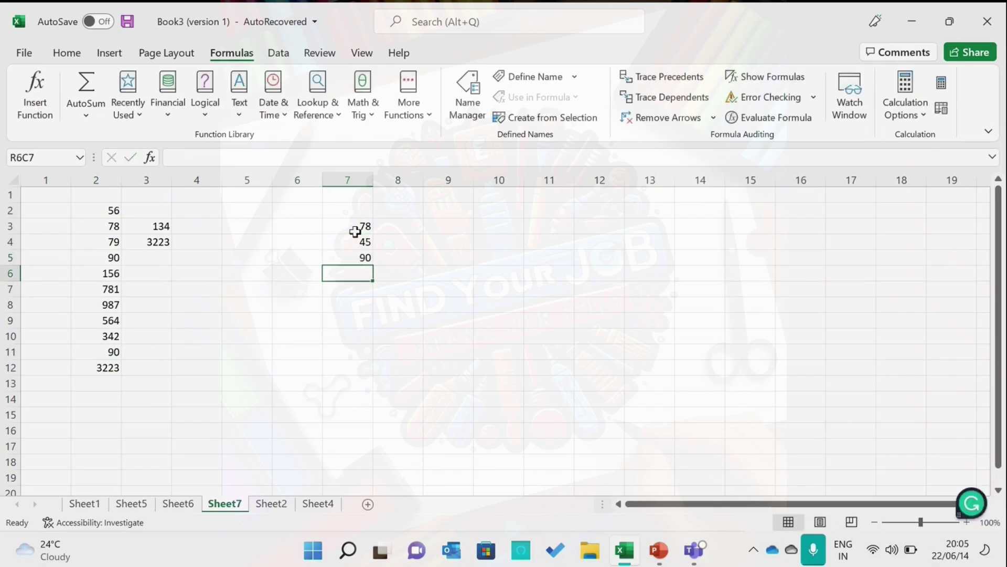
type("34")
key("Return")
type("56")
key("Return")
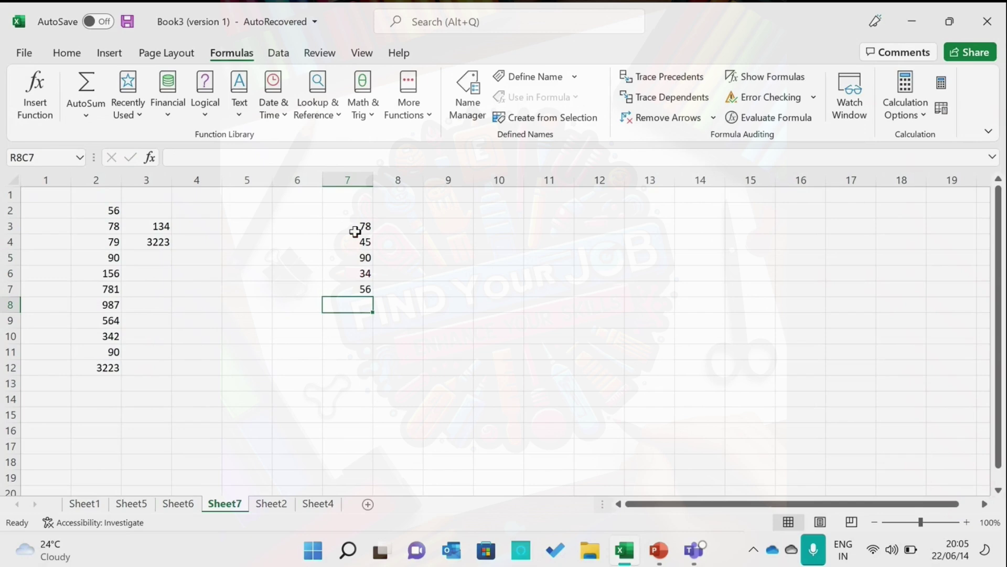
Step: Continue the list in column 7 with 12, 36, 89, 45 and 79, from R8C7 to R12C7
type("12")
key("Return")
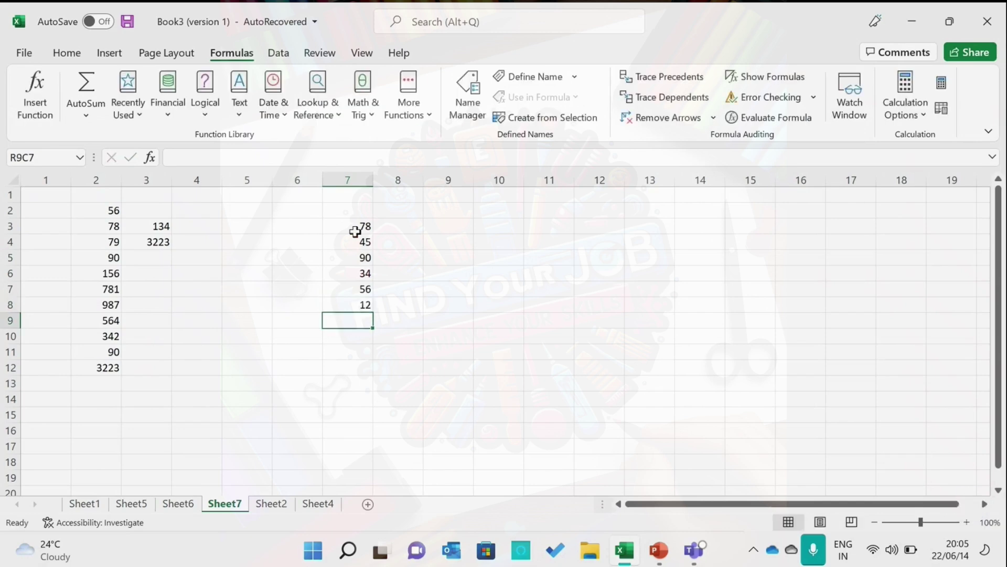
type("36")
key("Return")
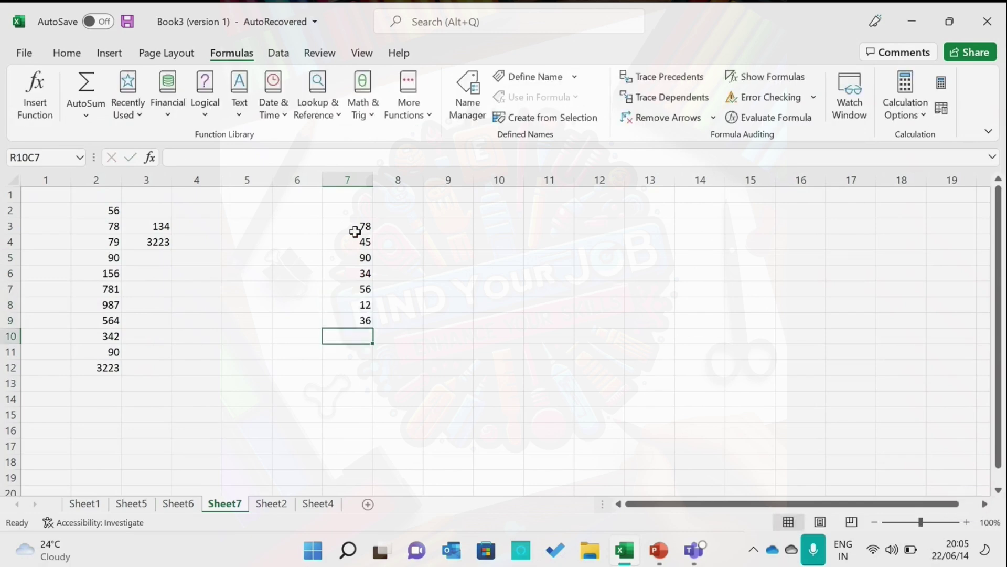
type("89")
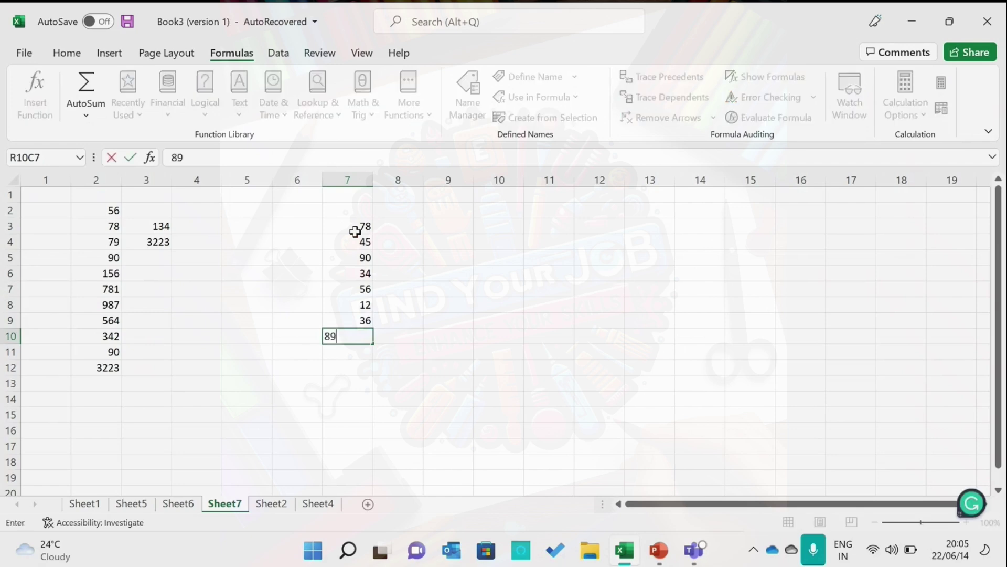
key("Return")
type("45")
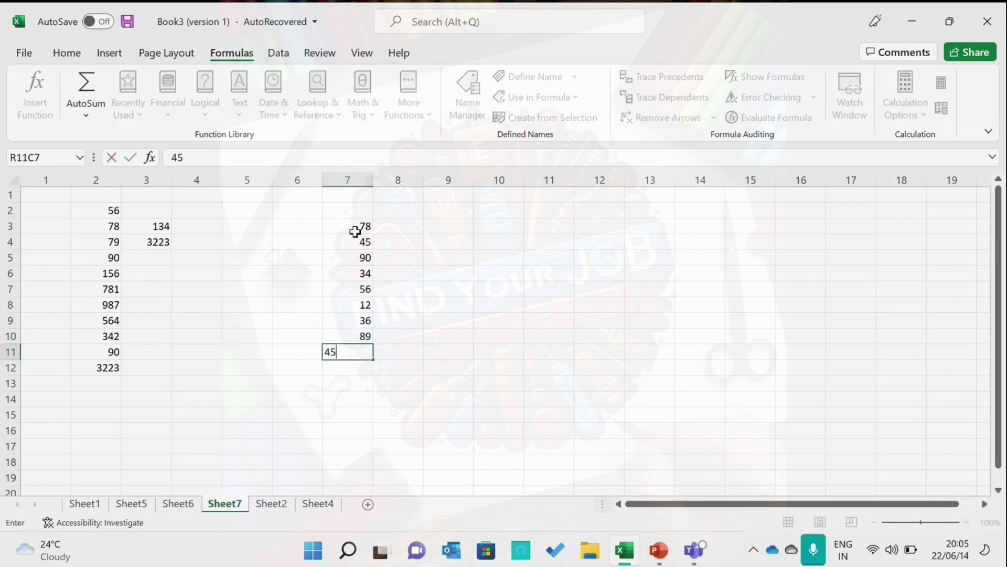
key("Return")
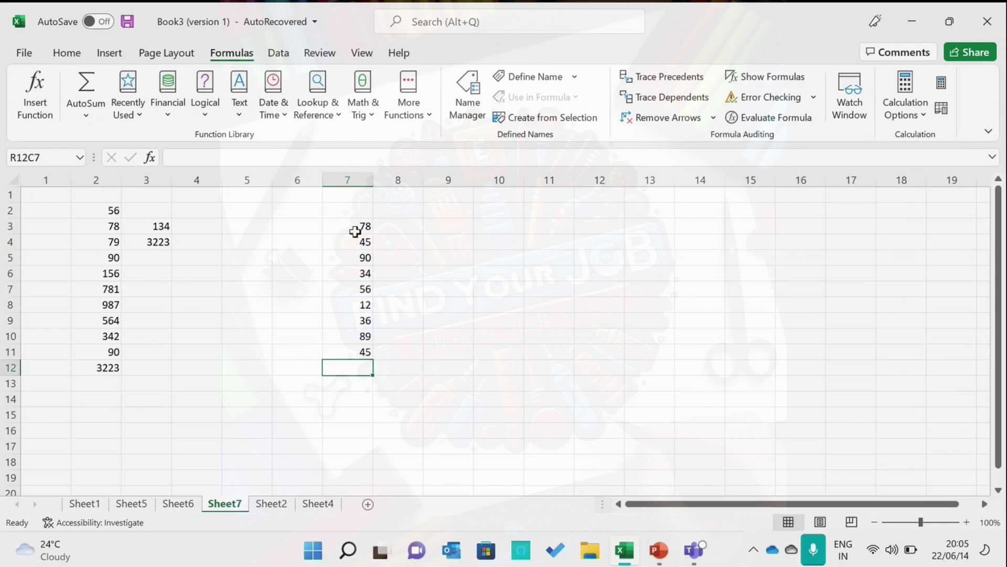
type("88")
key("BackSpace")
key("BackSpace")
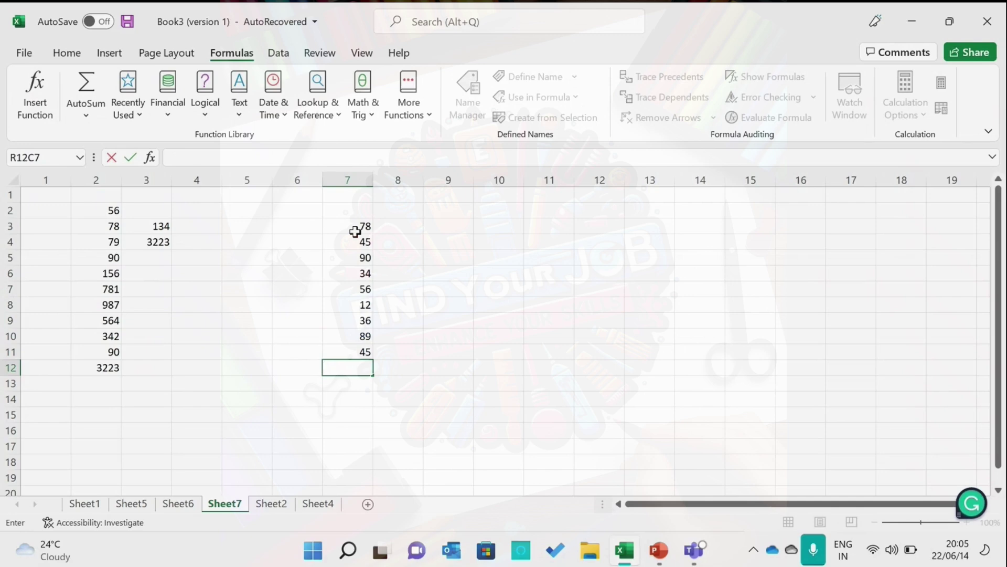
type("79")
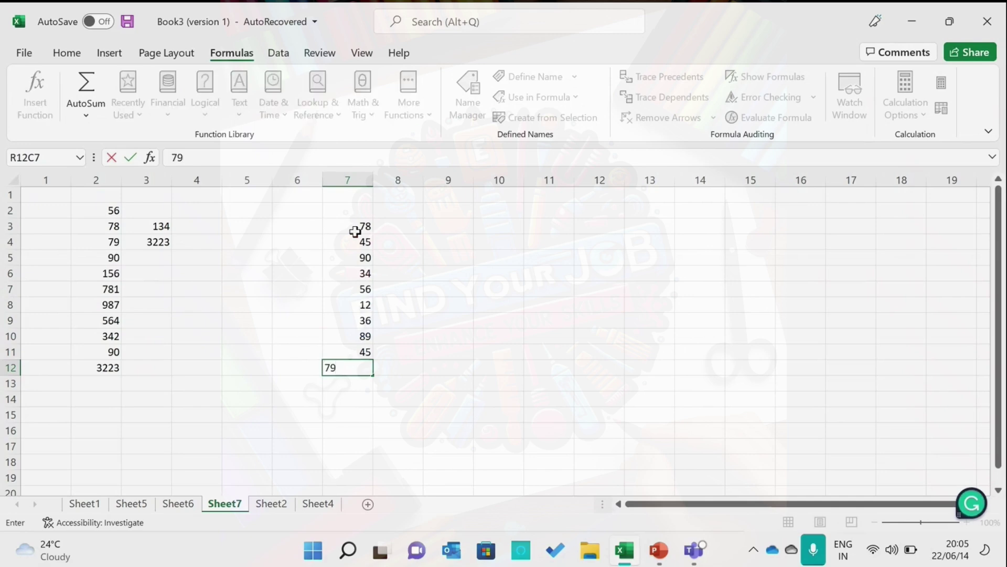
key("Return")
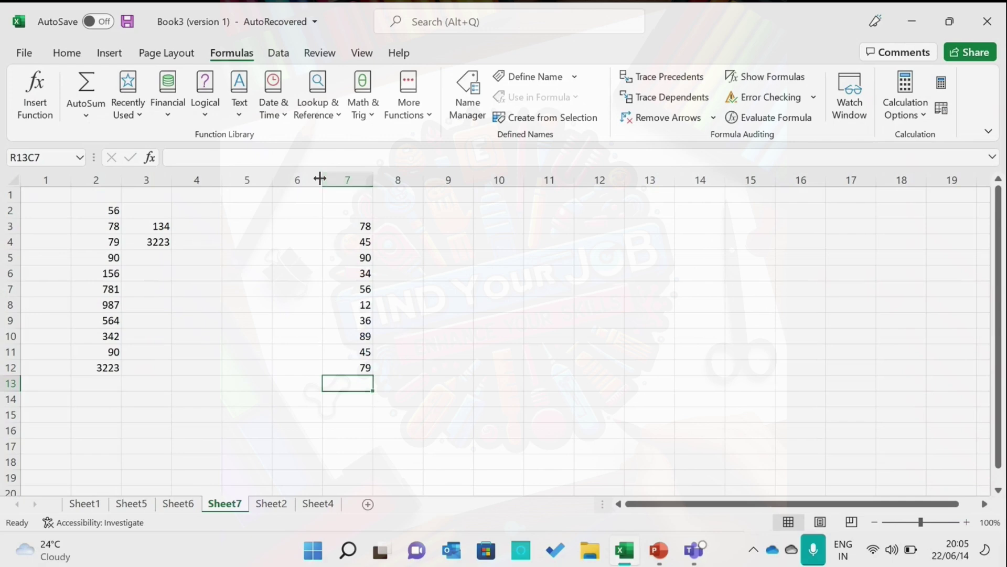
Step: Start an AVERAGE formula in R13C7, directly below the new number list, up to its opening parenthesis
double_click(351, 382)
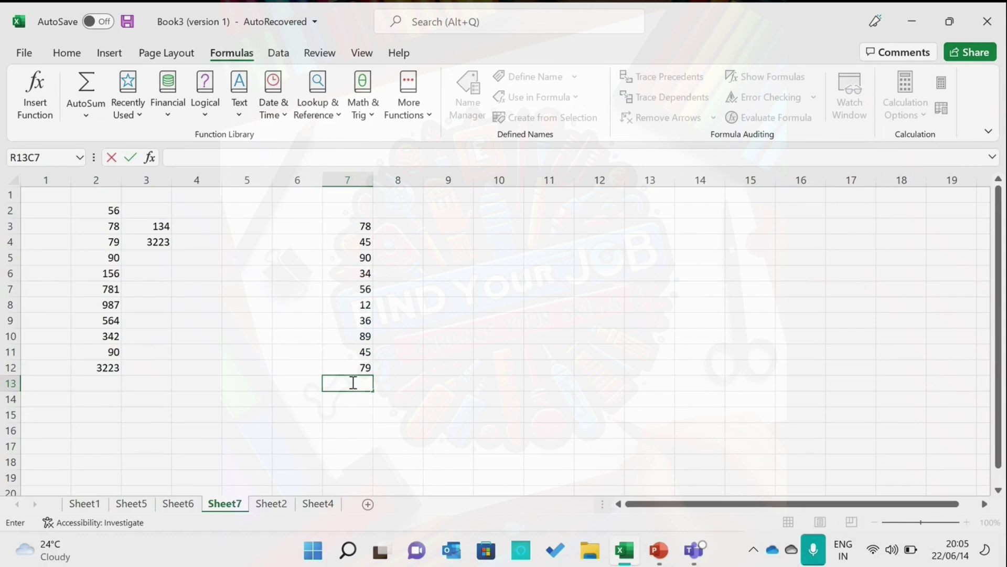
type("=")
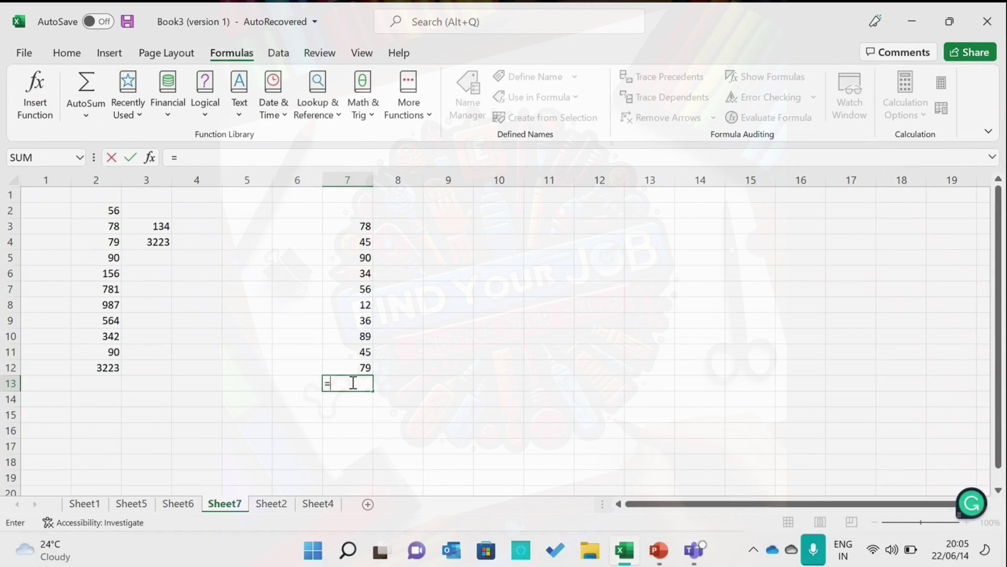
type("A")
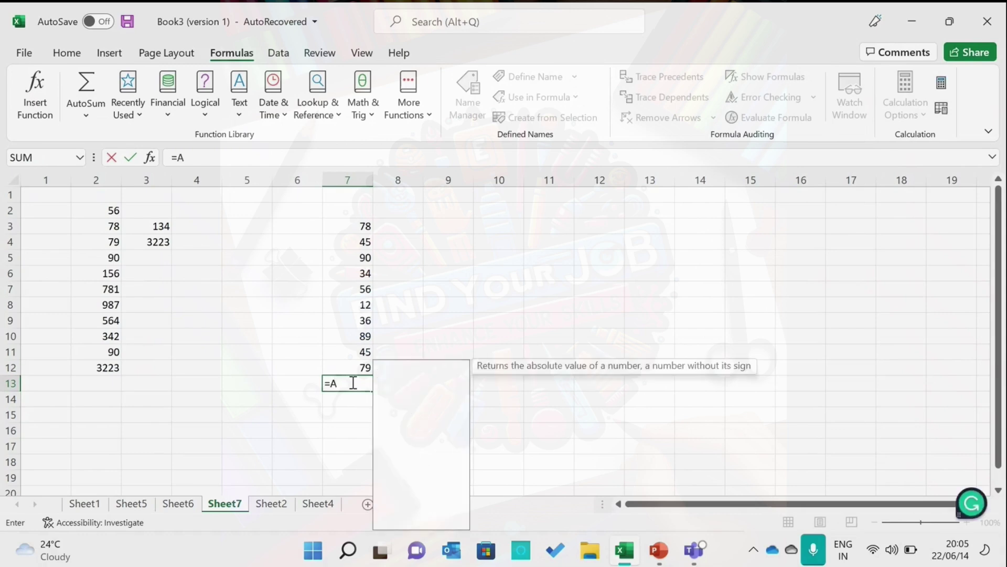
type("V")
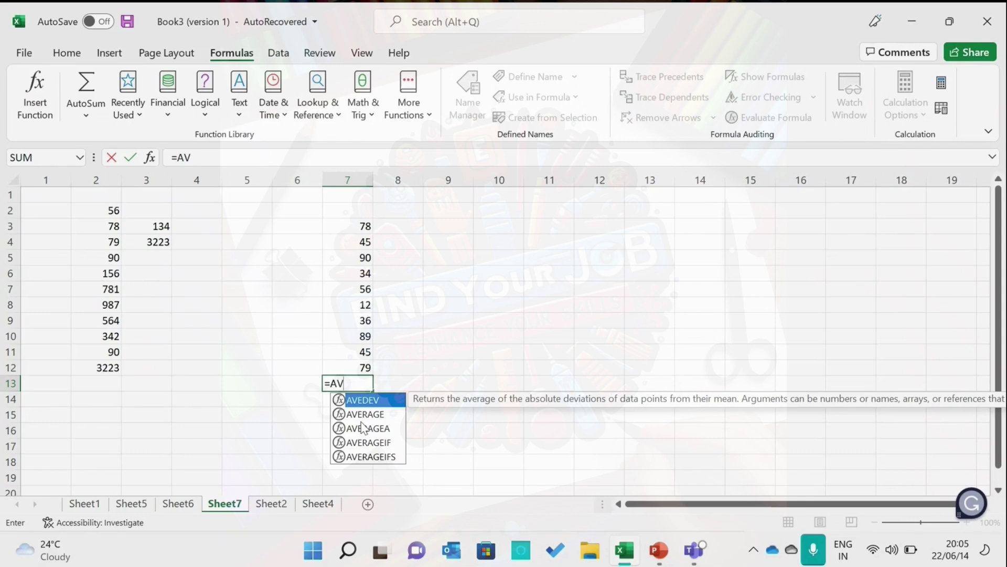
type("E")
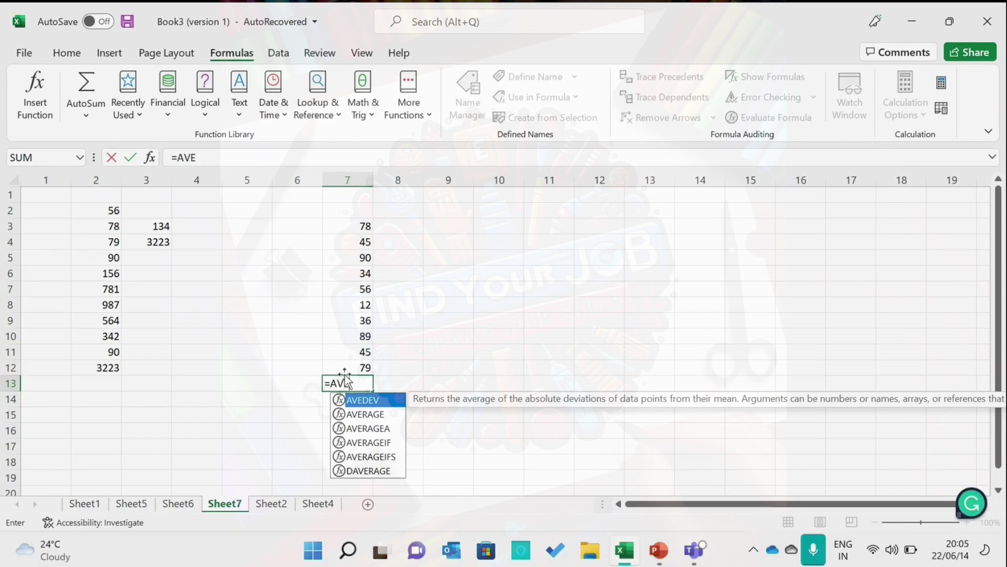
type("RAGE")
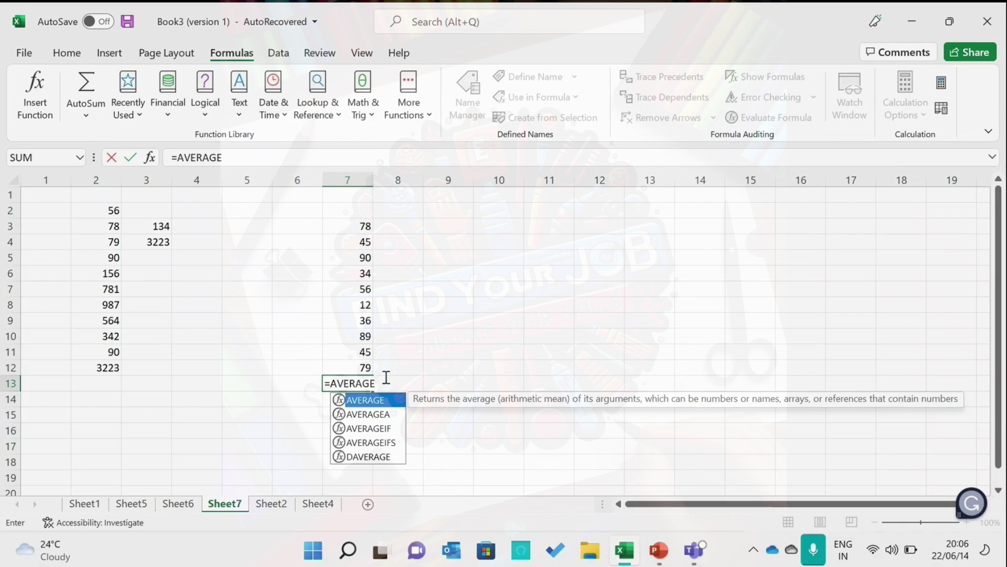
type("(")
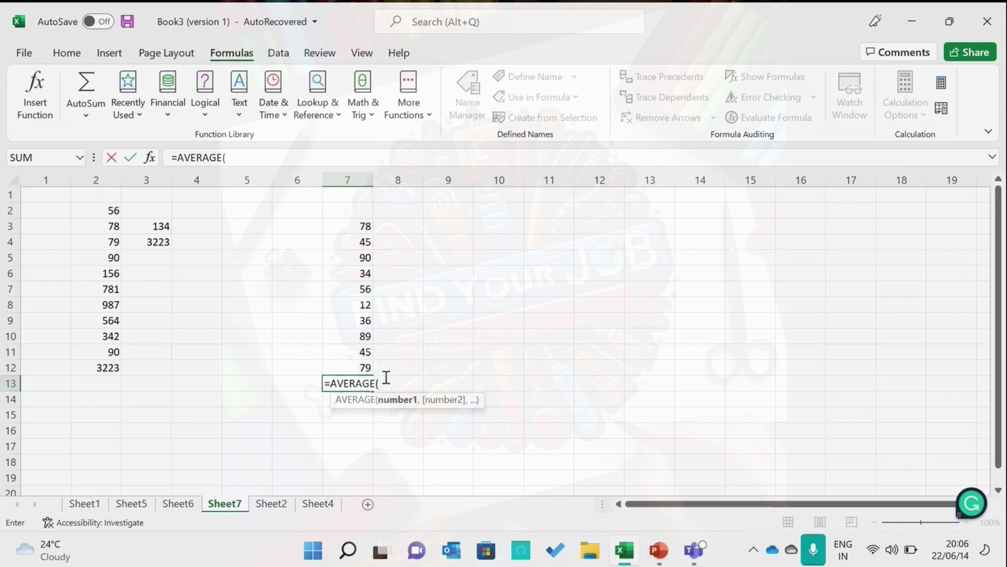
Step: Give the AVERAGE formula in R13C7 the range R3C7:R12C7, joined with a colon, close the parenthesis and complete it
left_click(337, 227)
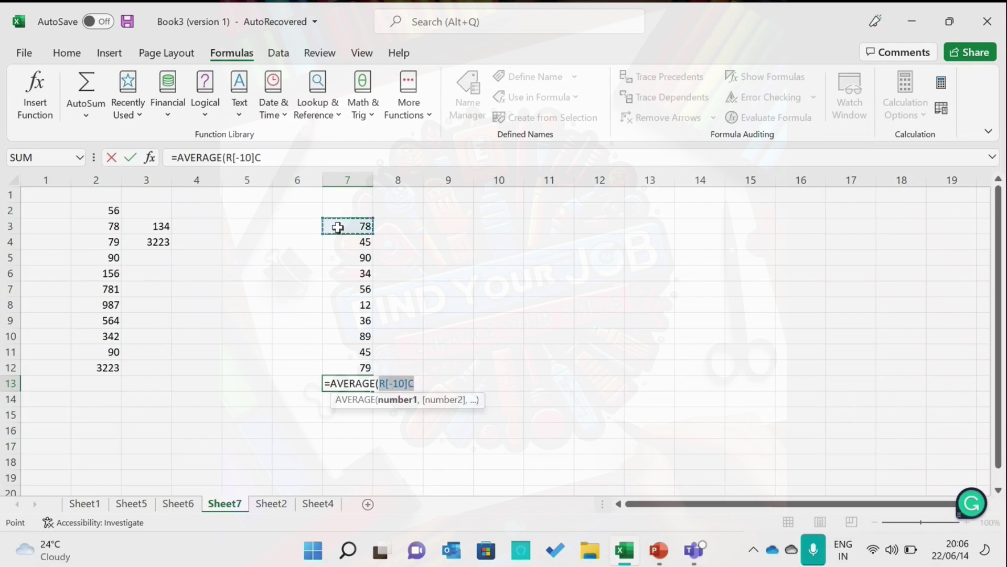
left_click(421, 384)
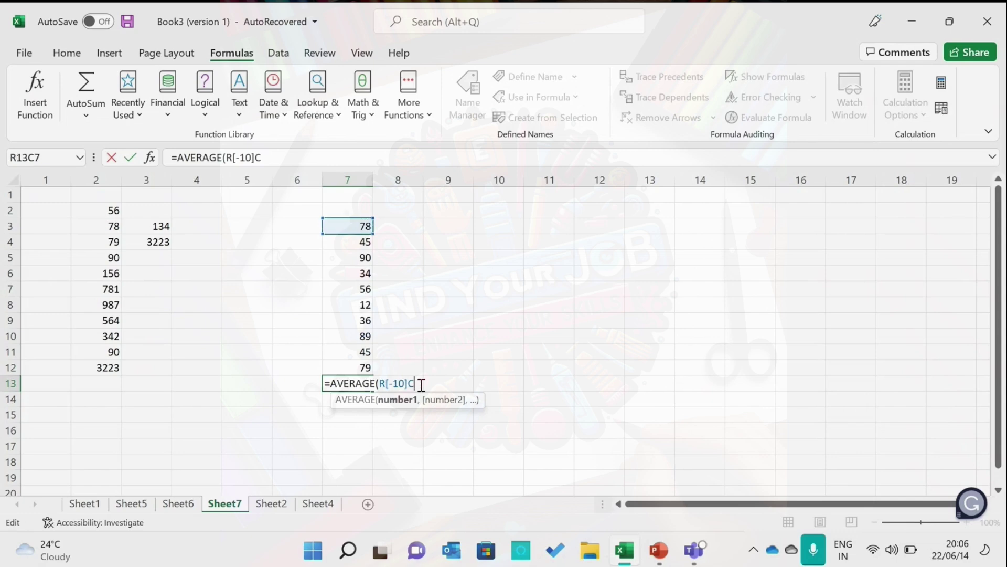
type(":")
left_click(358, 366)
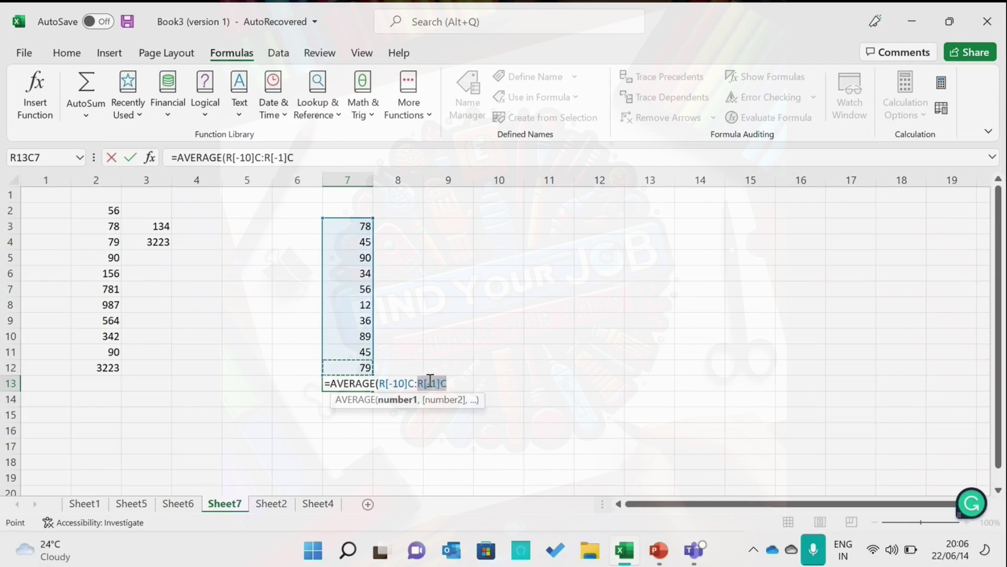
left_click(450, 383)
type(")")
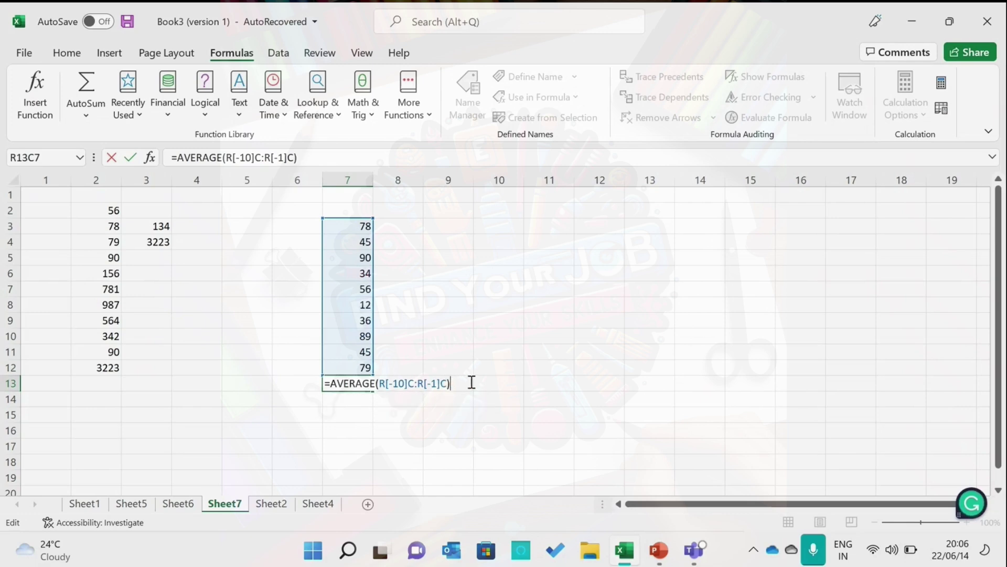
key("Return")
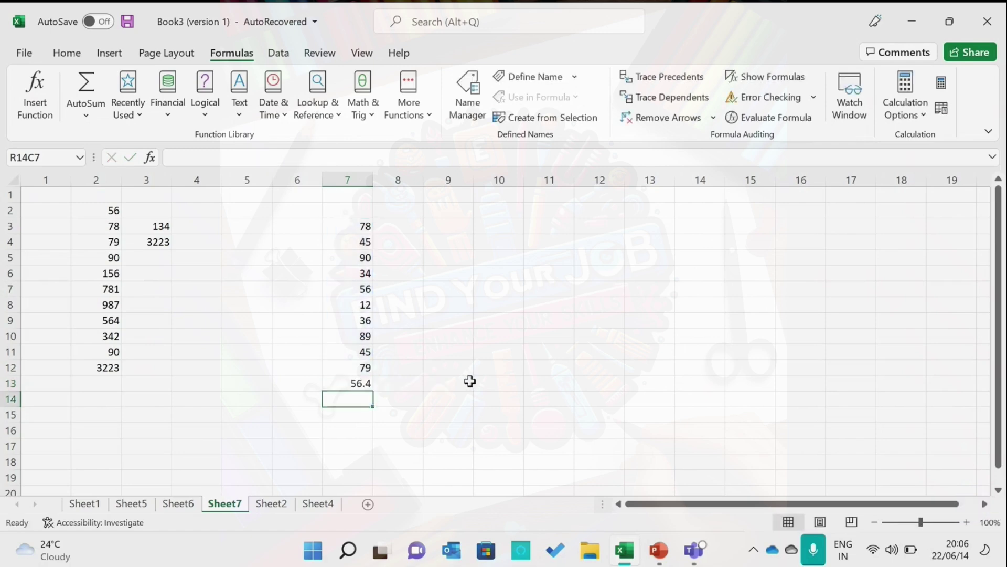
left_click(345, 384)
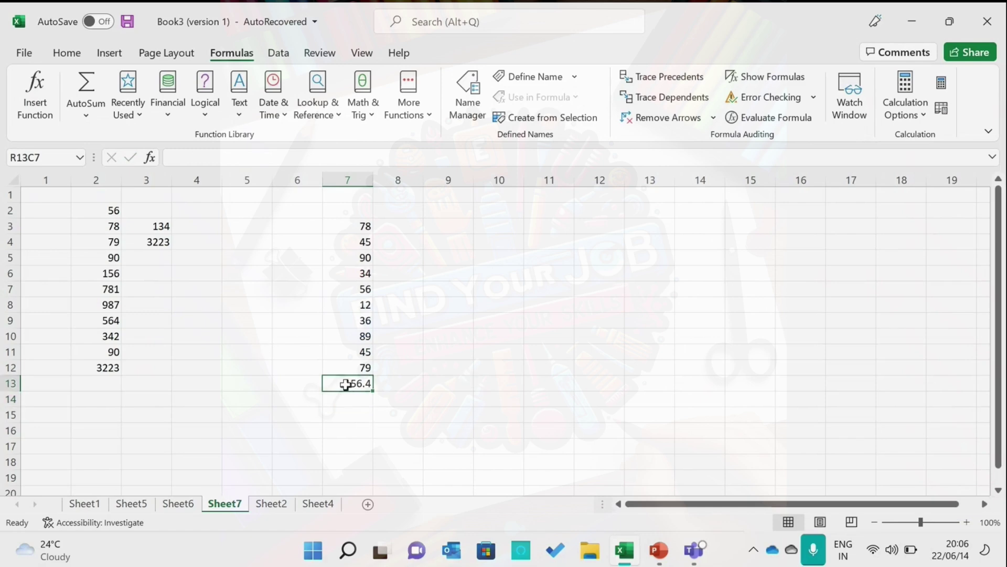
left_click(356, 222)
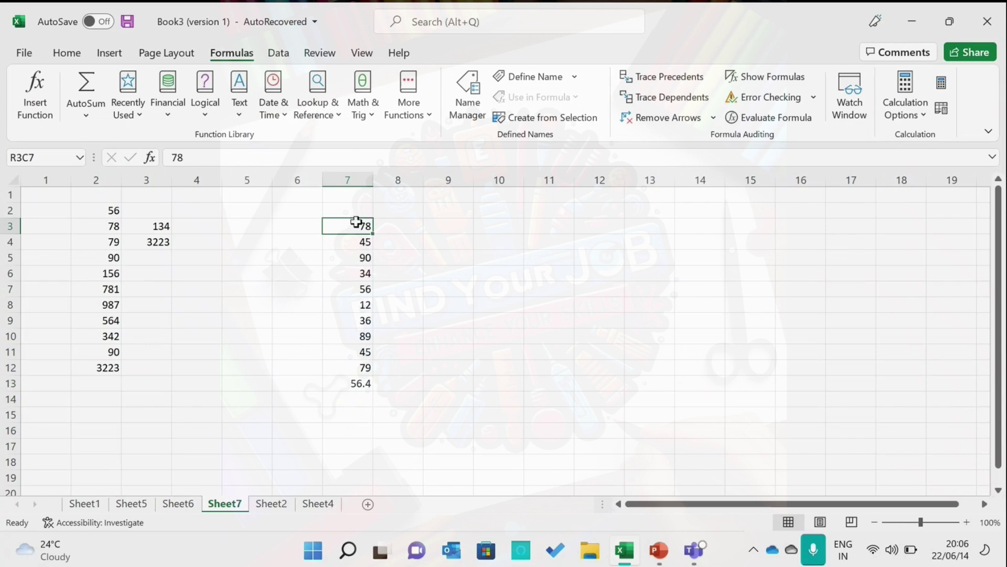
Step: Average the ten numbers in R3C7:R12C7 with the AutoSum Average function, placing the result in the column below them
left_click_drag(357, 222, 355, 364)
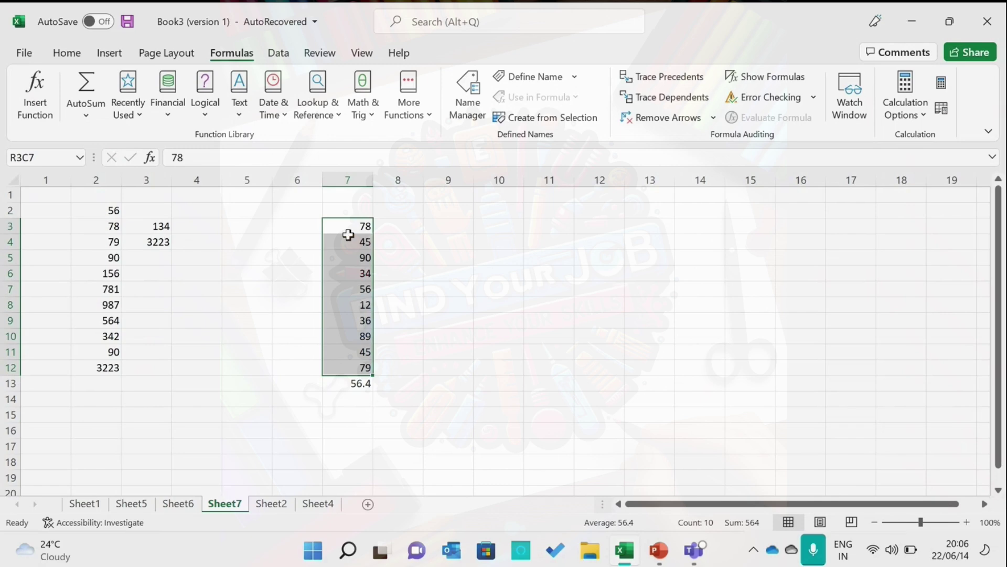
left_click(94, 121)
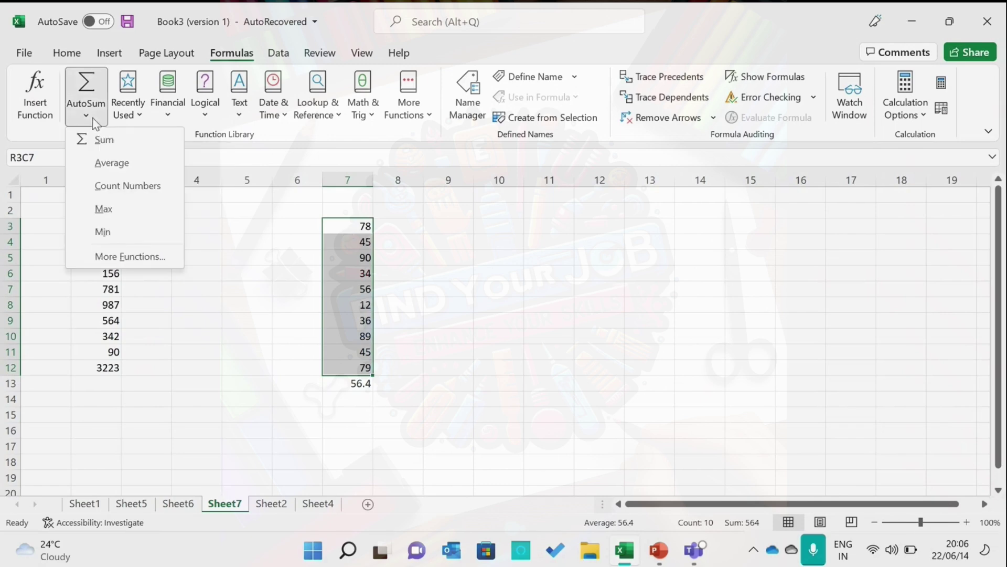
left_click(108, 164)
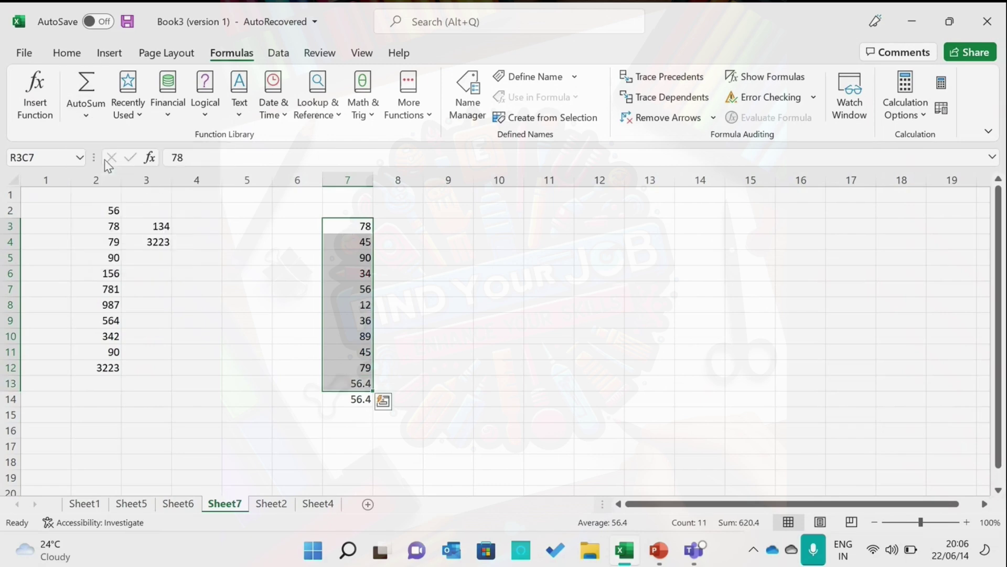
Step: Compare the AVERAGE formulas in R13C7 and R14C7 below the number list
left_click(345, 399)
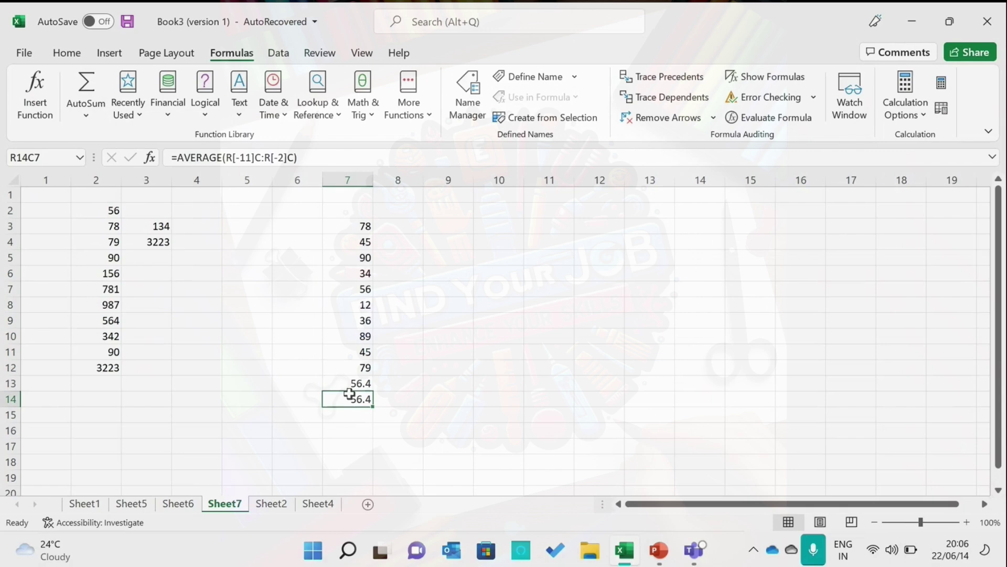
left_click(358, 385)
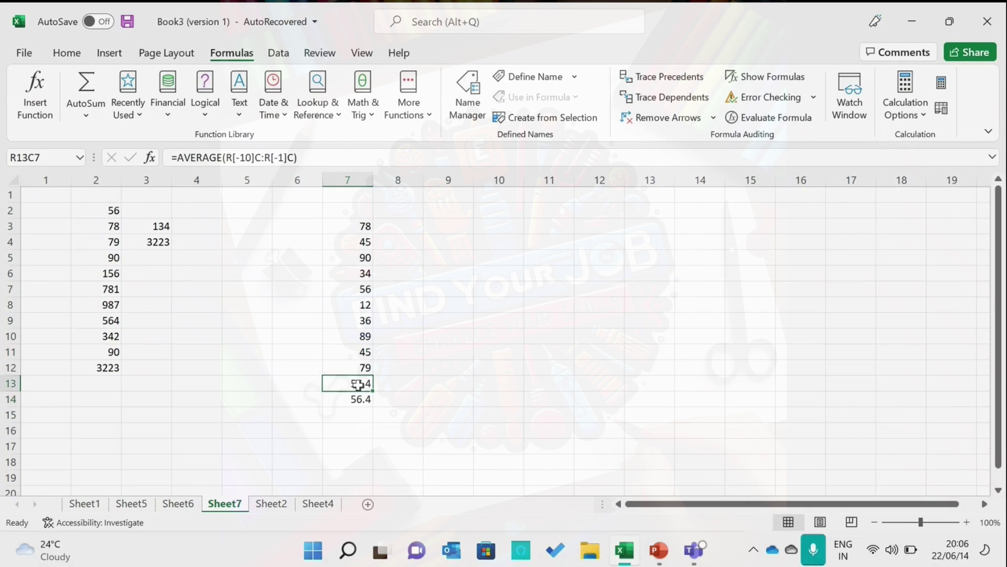
left_click(362, 397)
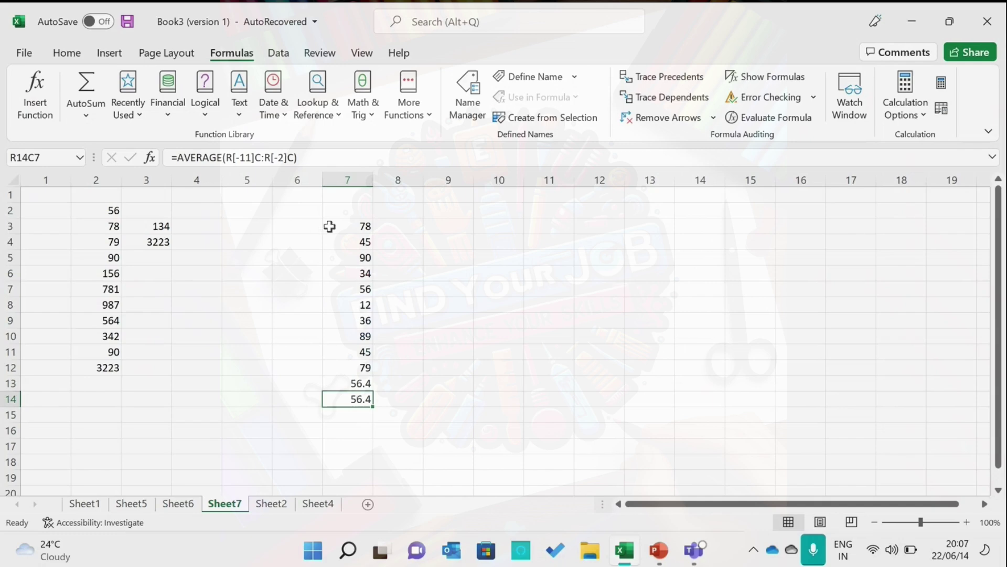
Step: Enter the values 90, 80, 70, 60, 90, 80, 70 and 60 down column 9, starting in row 3
left_click(406, 340)
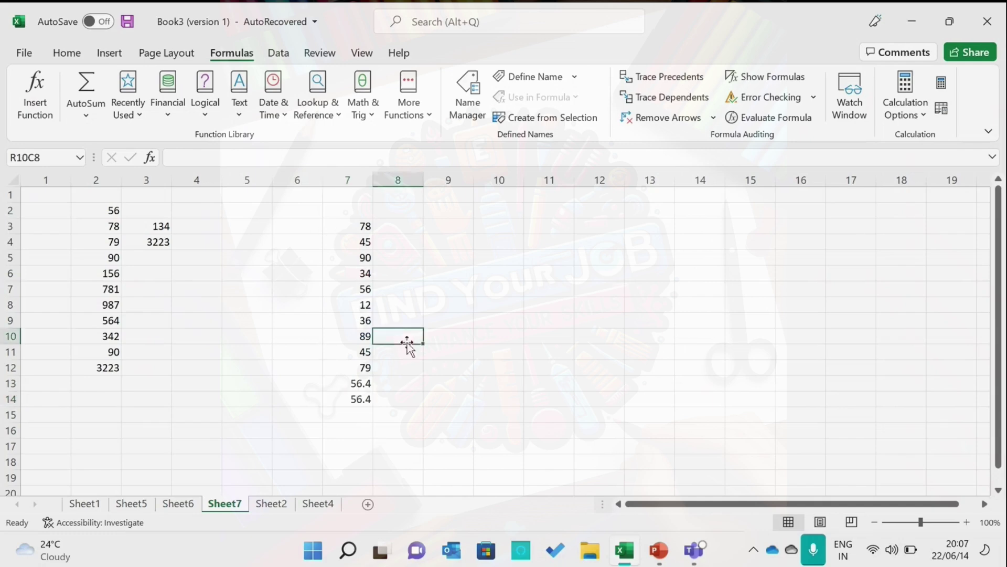
left_click(454, 224)
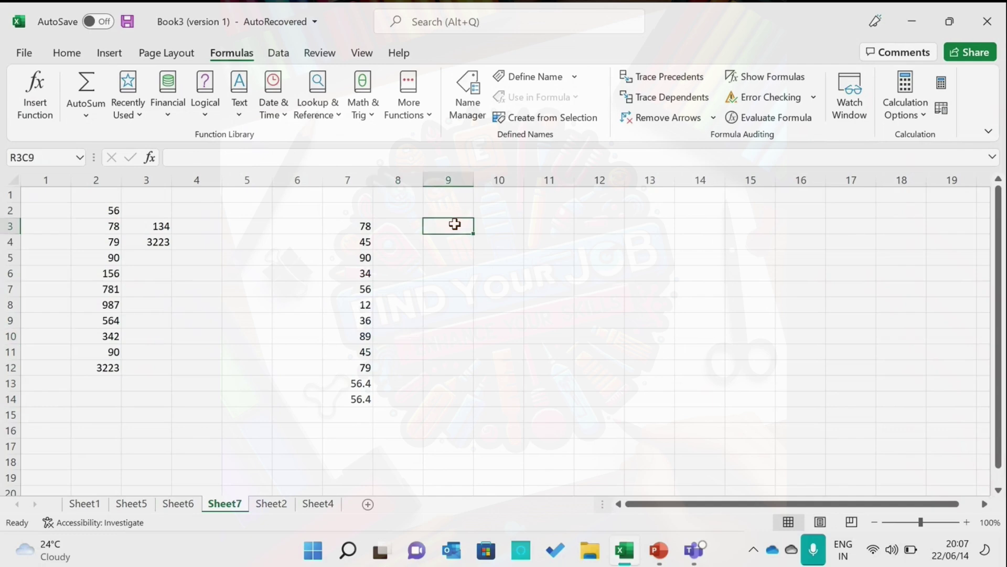
type("90")
key("Return")
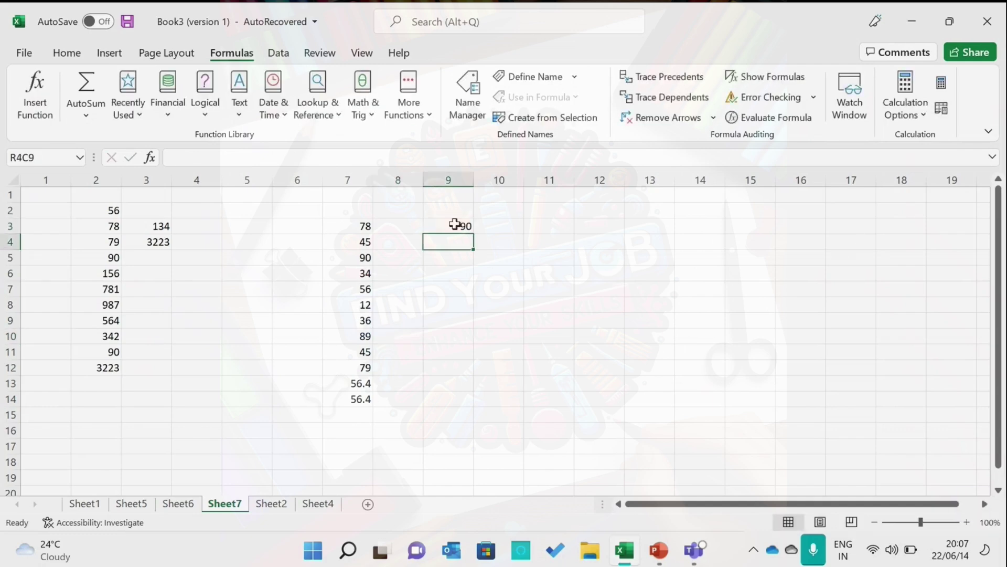
type("80")
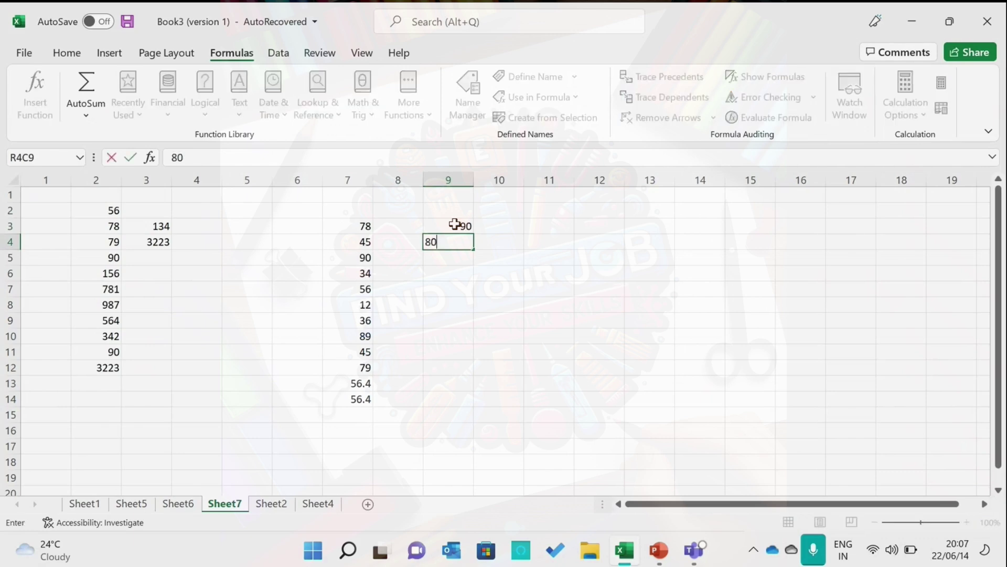
key("Return")
type("70")
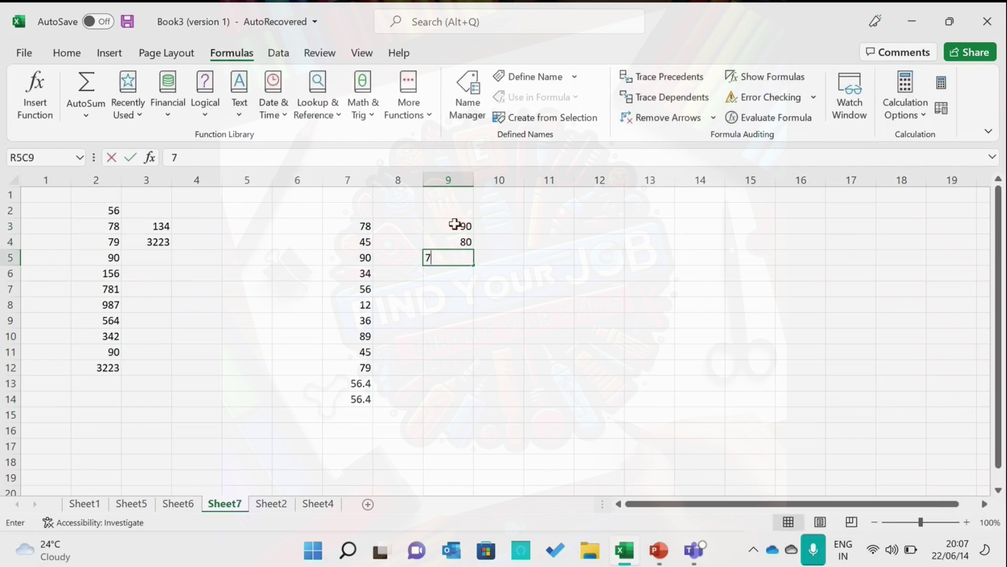
key("Return")
type("60")
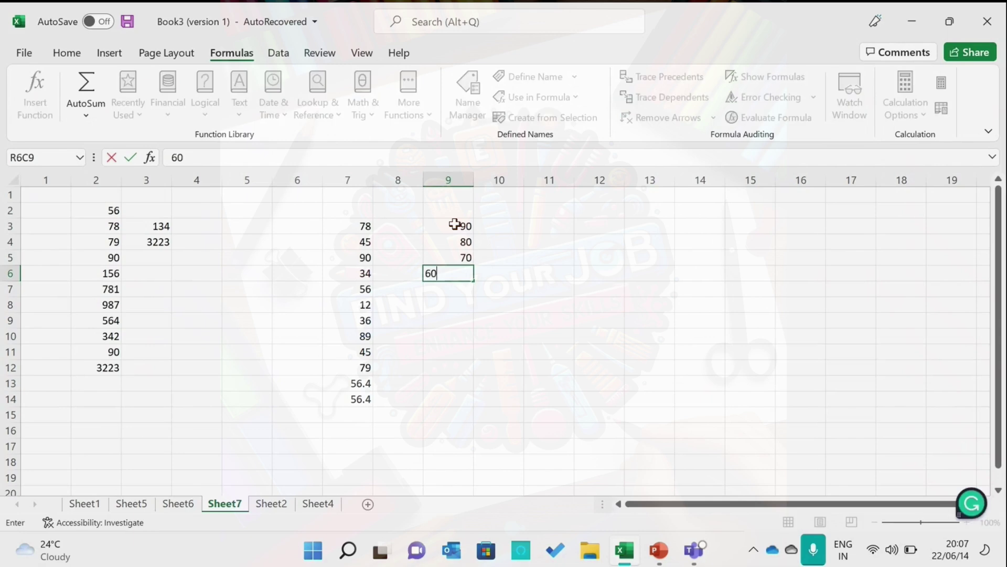
key("Return")
type("90")
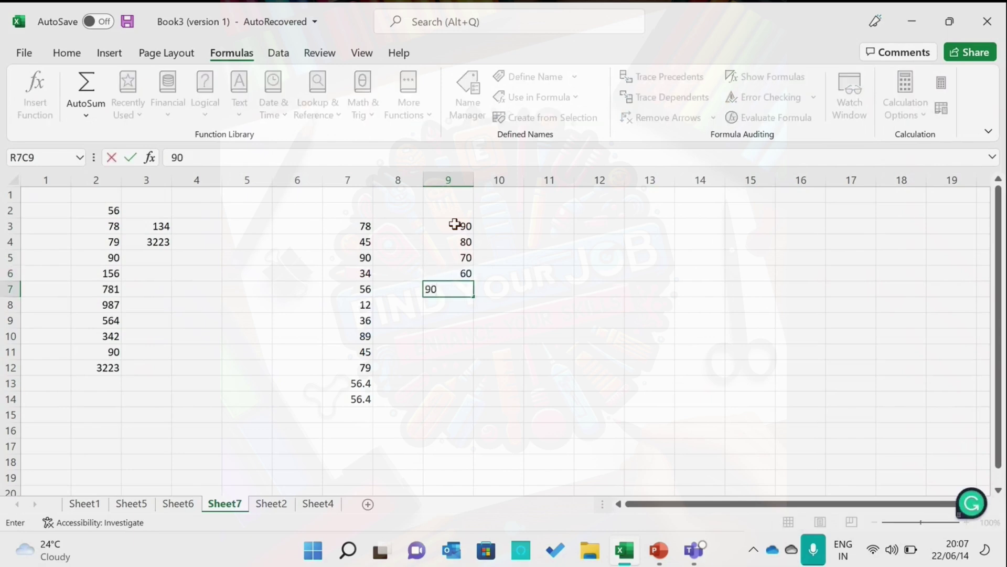
key("Return")
type("80")
key("Return")
type("70")
key("Return")
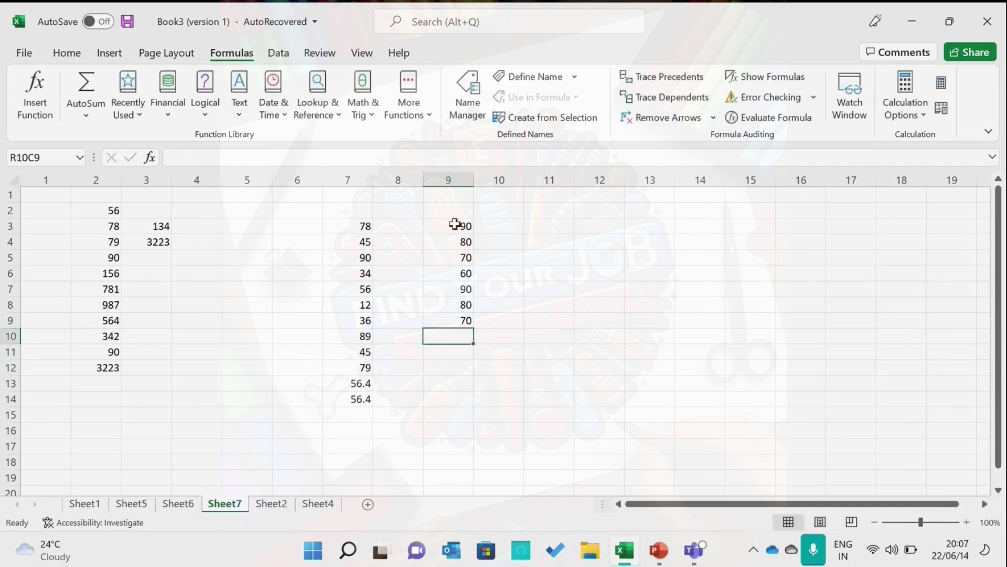
type("60")
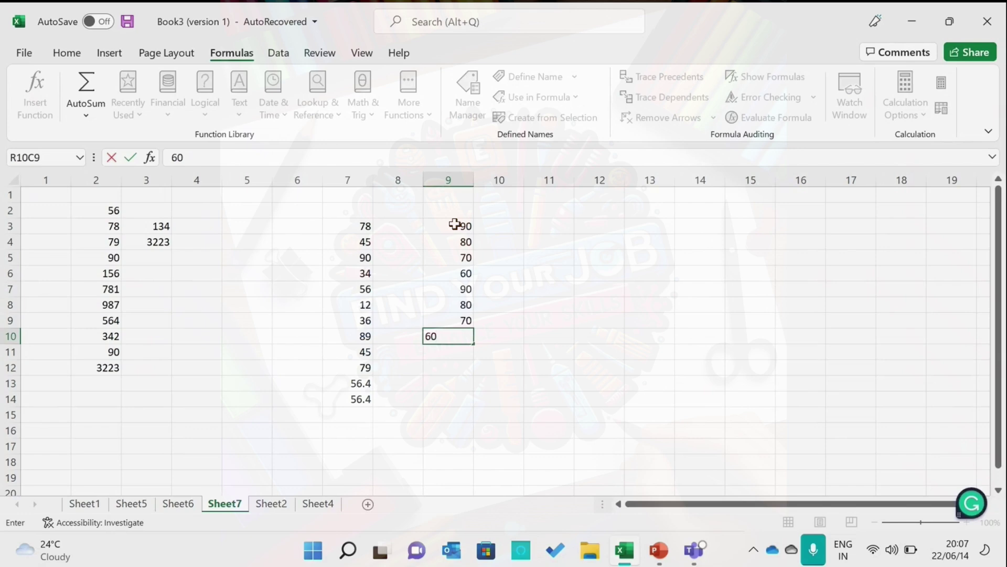
Step: Average rows 3 to 10 of column 9 with AutoSum's Average and check the formula in row 11
left_click_drag(455, 224, 449, 338)
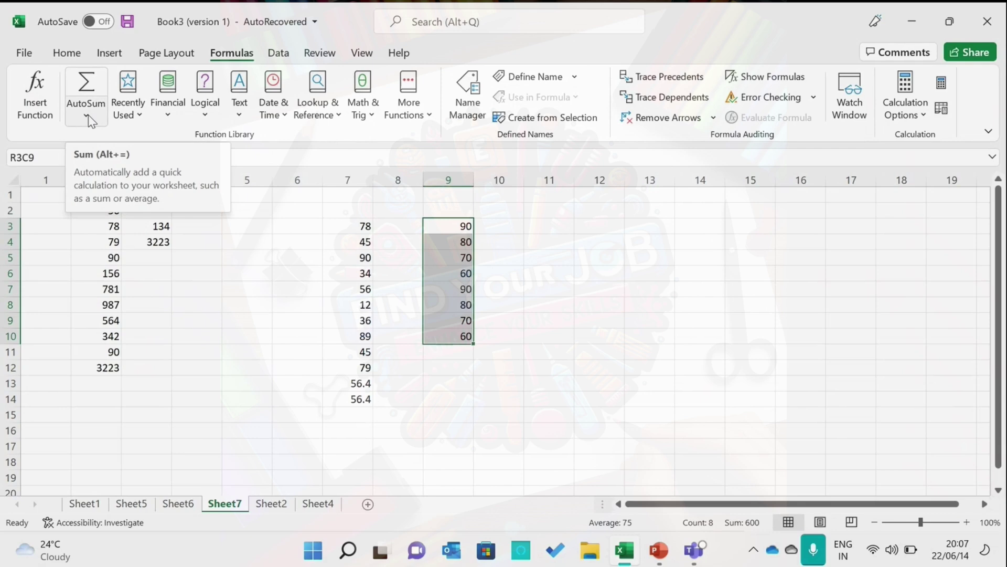
left_click(87, 117)
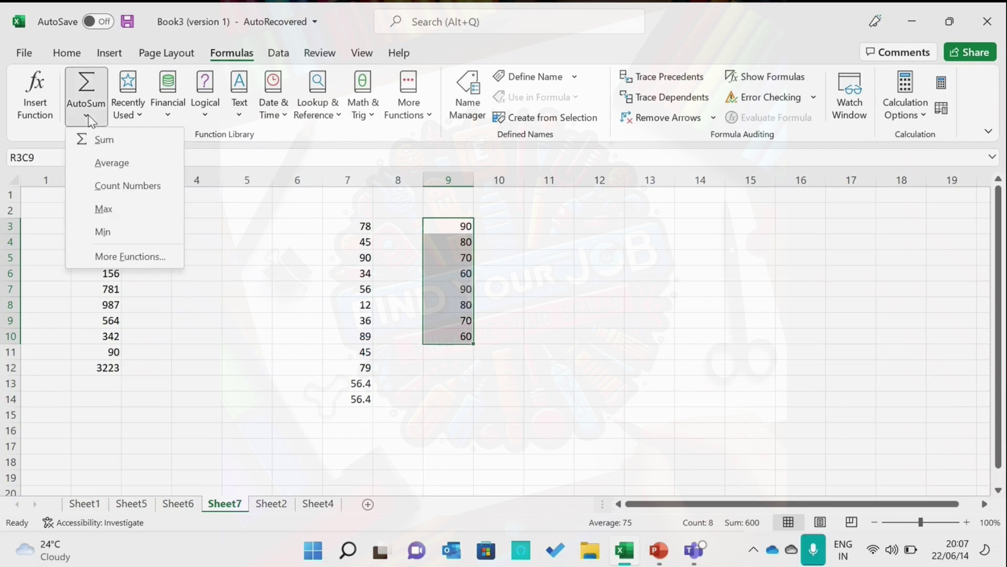
left_click(94, 162)
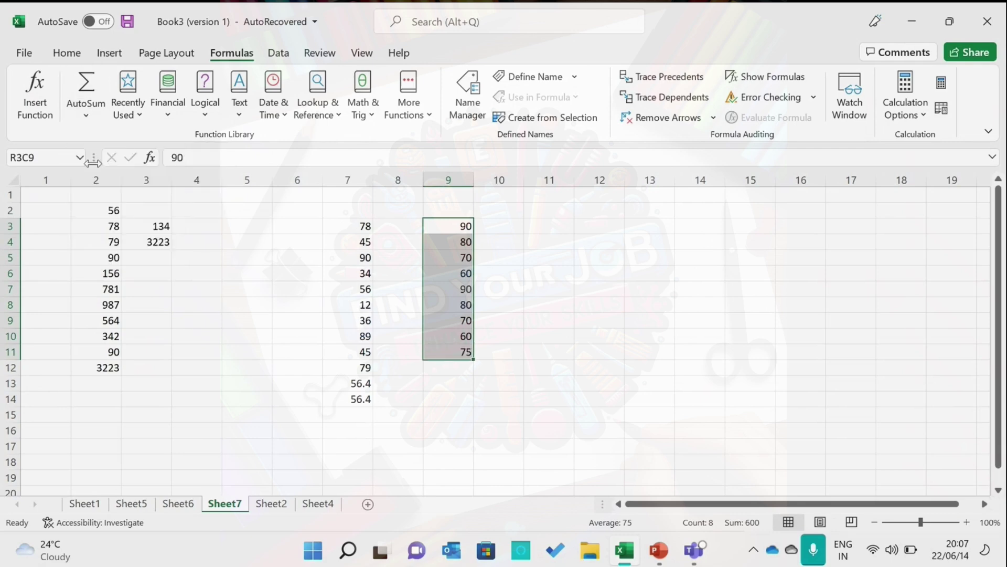
left_click(448, 369)
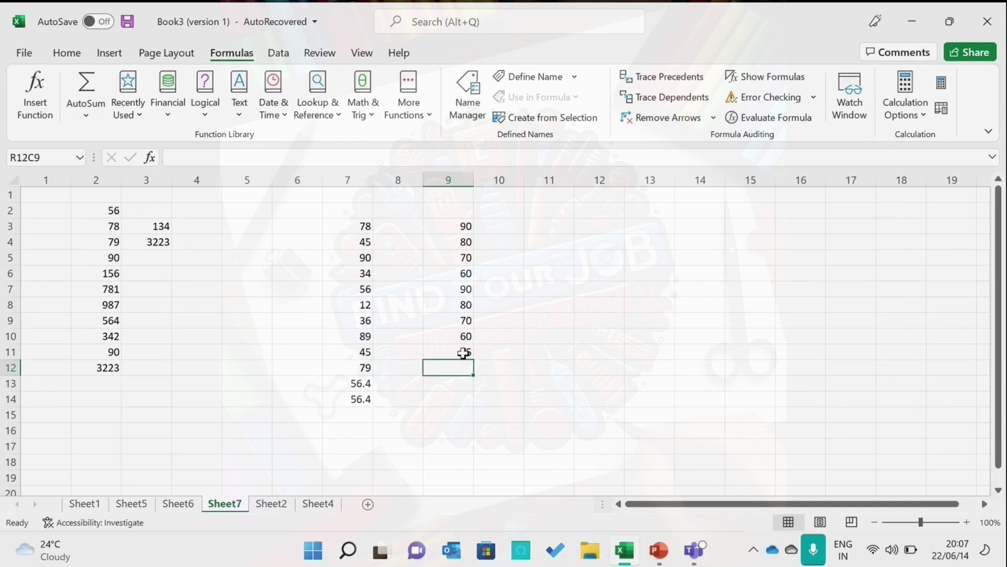
left_click(464, 353)
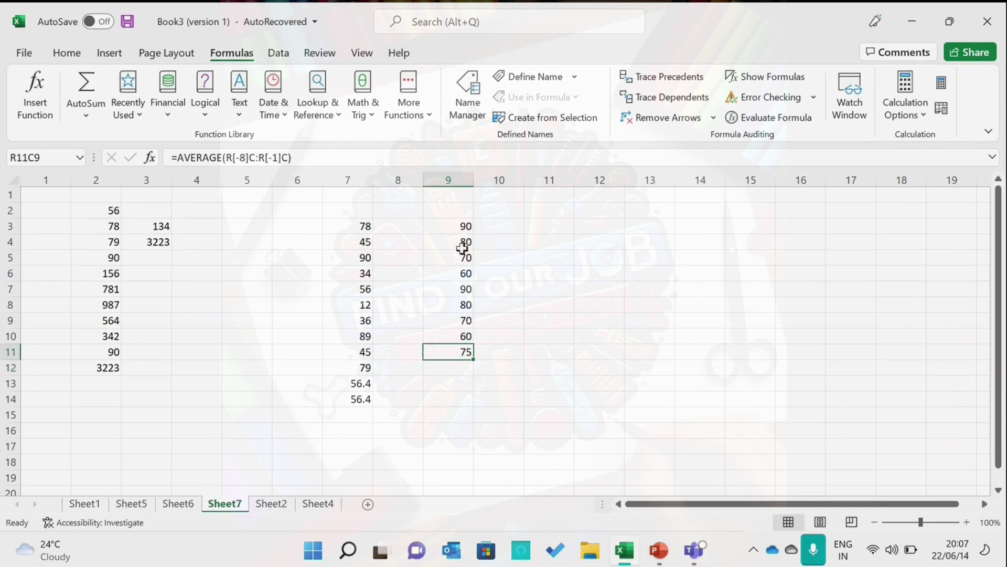
Step: Add a second AutoSum average of rows 3 to 10 of column 9, in row 12 below the first average
left_click(467, 227)
left_click_drag(466, 227, 459, 335)
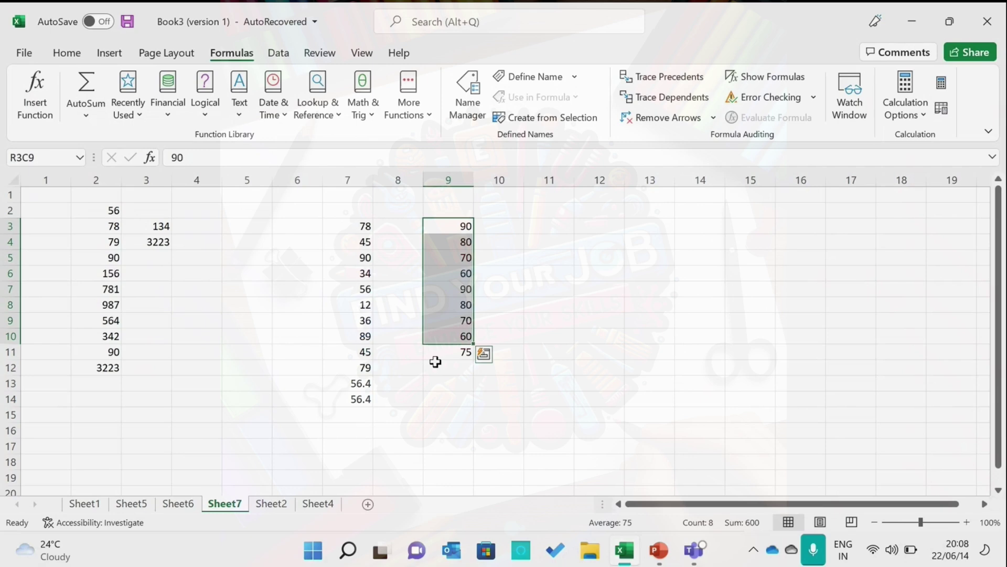
left_click(448, 353)
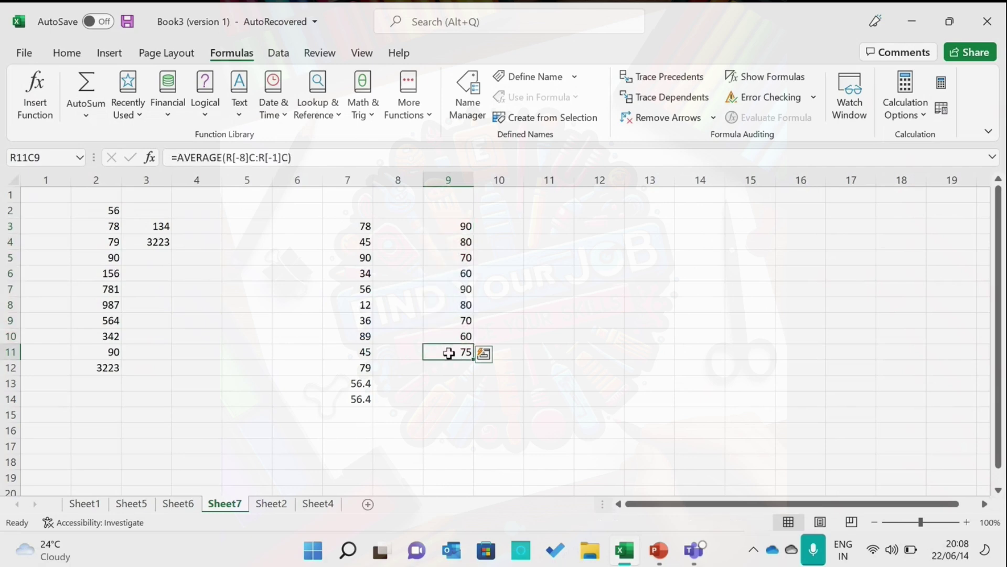
left_click_drag(462, 226, 461, 333)
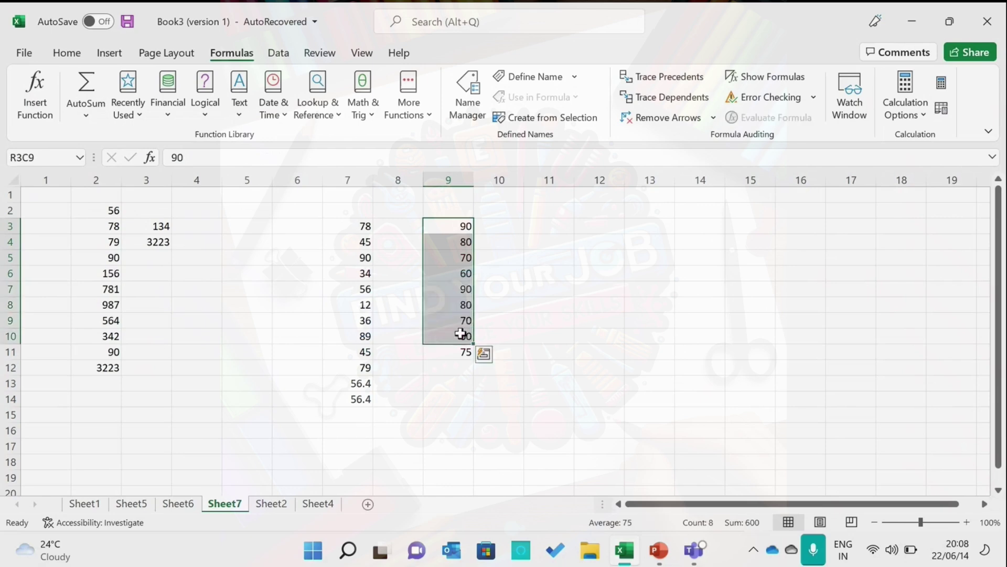
left_click(86, 115)
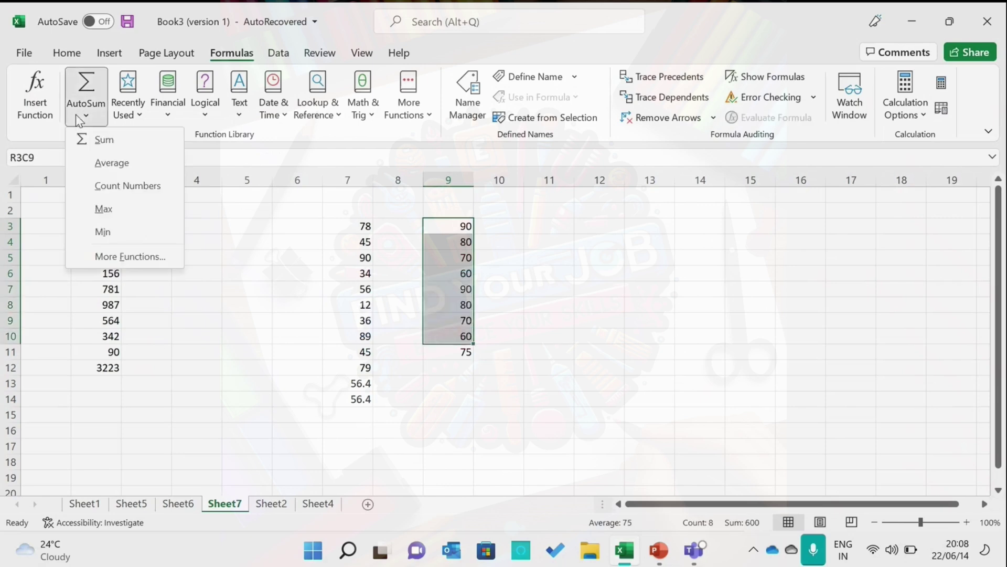
left_click(90, 168)
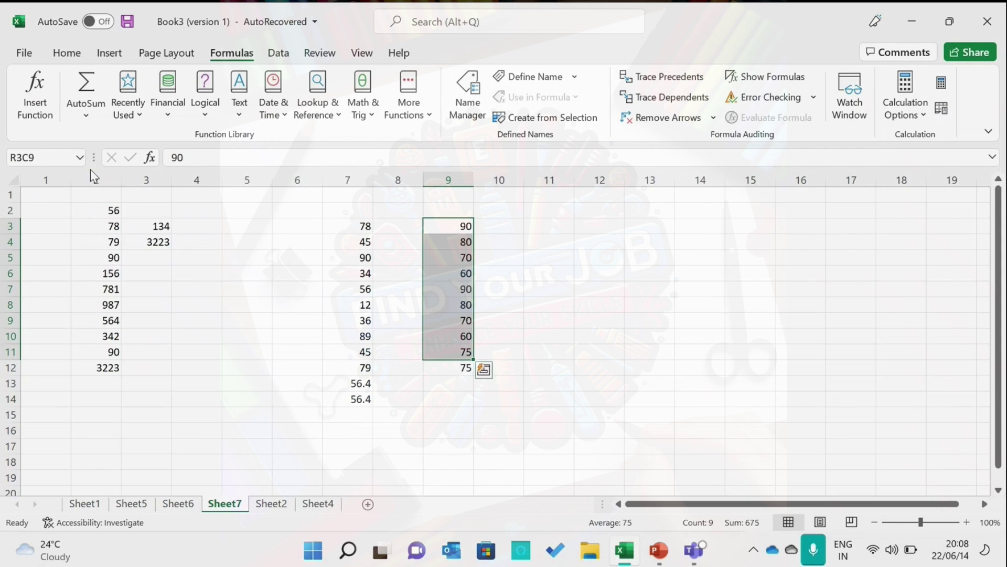
left_click(493, 302)
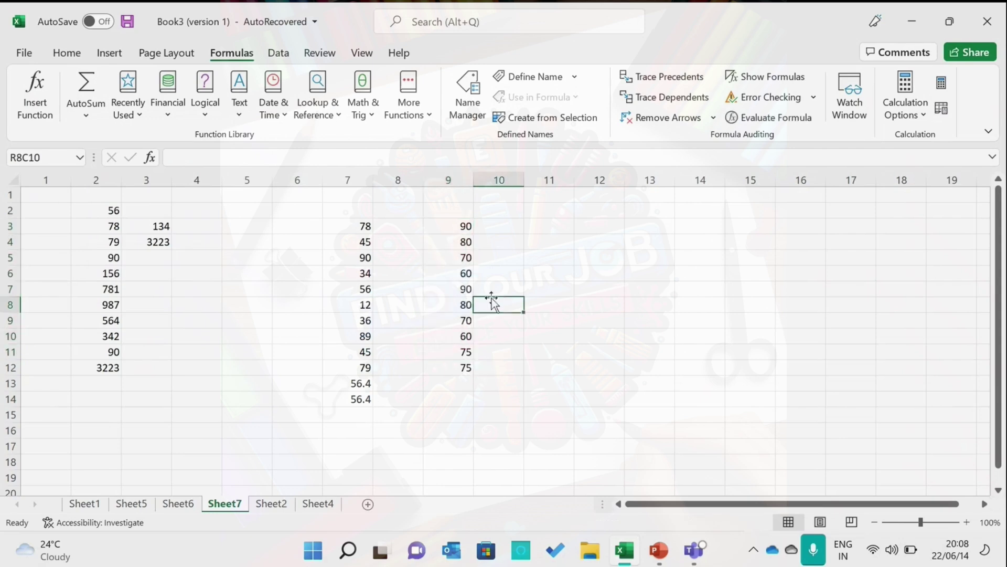
Step: Delete the empty column 8 so the two number columns sit side by side
left_click(398, 181)
right_click(399, 181)
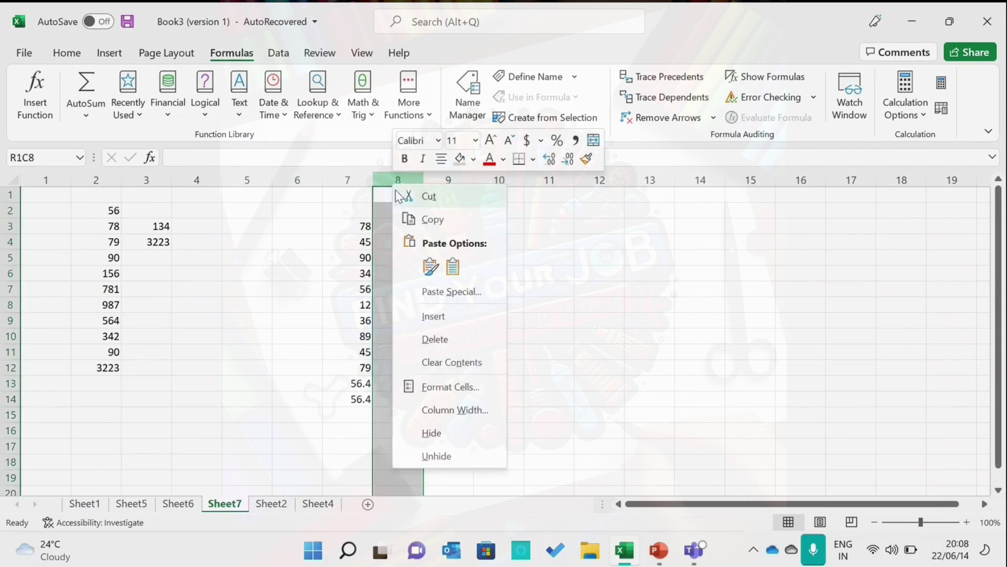
left_click(443, 338)
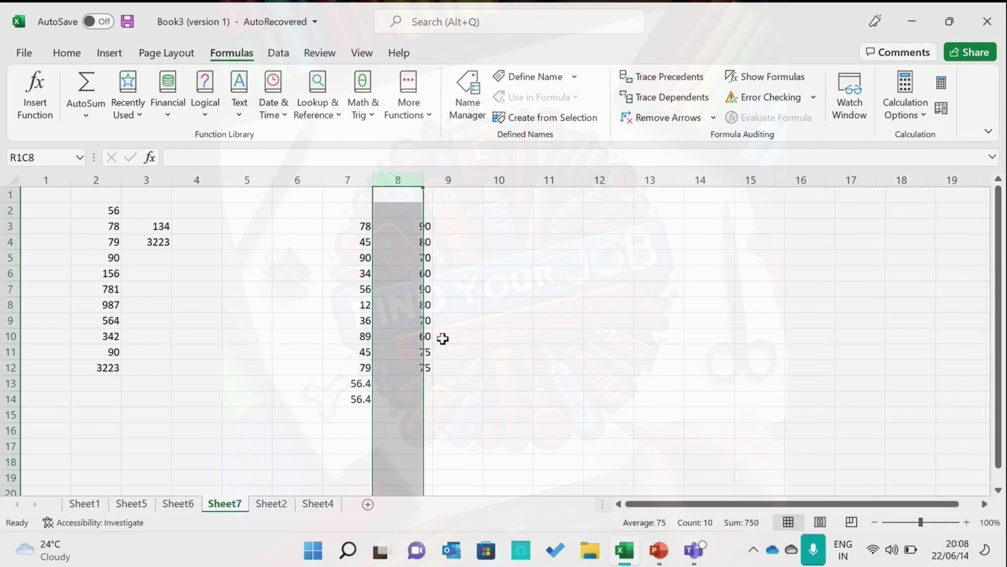
left_click(493, 272)
Step: Calculate AutoSum averages for rows 3 to 10 of columns 7 and 8 together, and inspect the resulting formula in column 7
left_click_drag(360, 229, 407, 342)
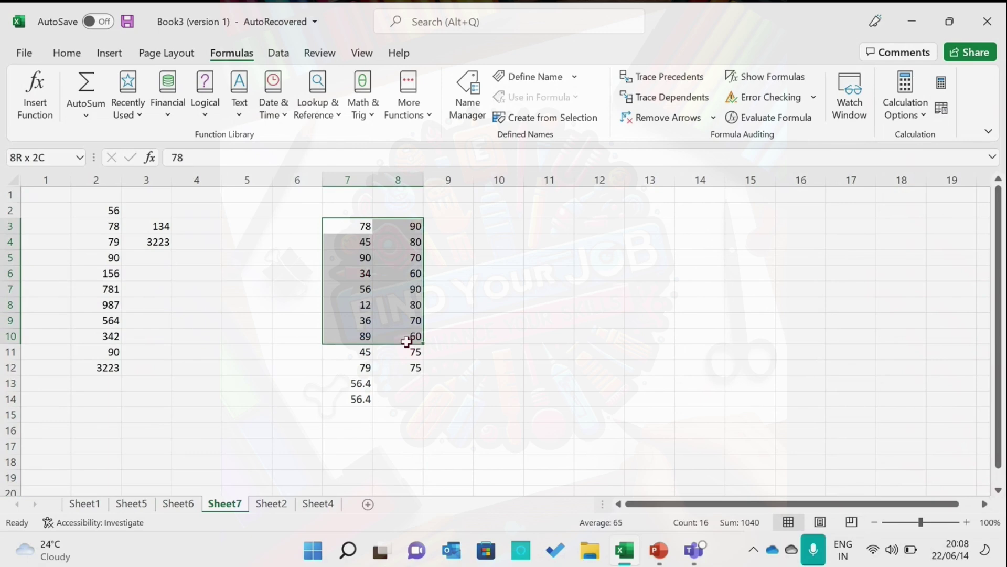
left_click(88, 114)
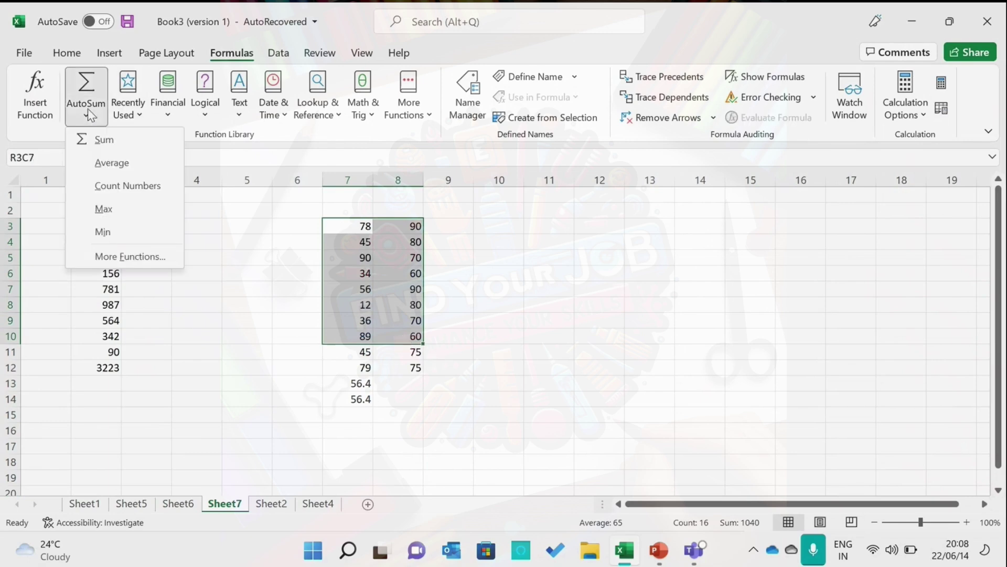
left_click(101, 164)
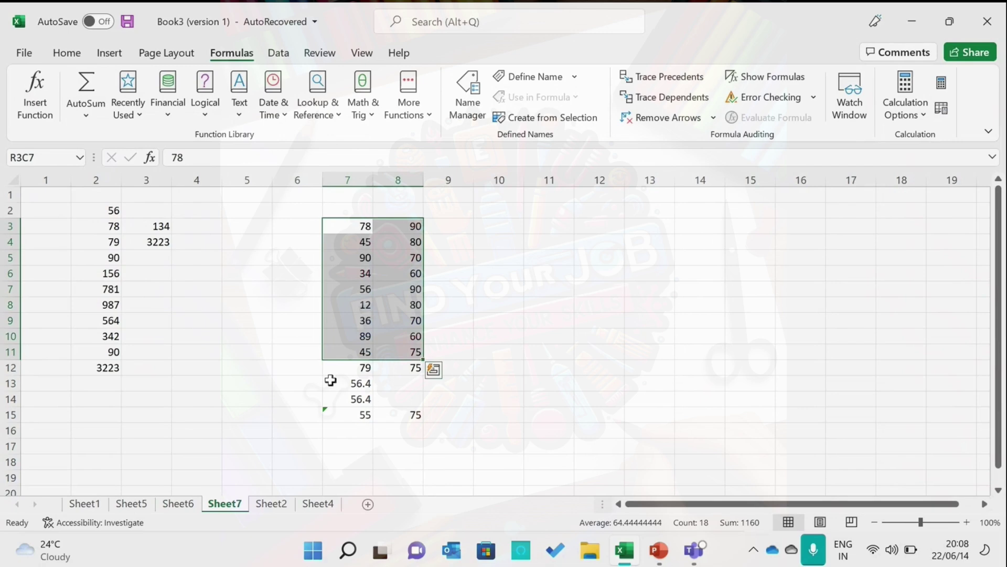
left_click(362, 413)
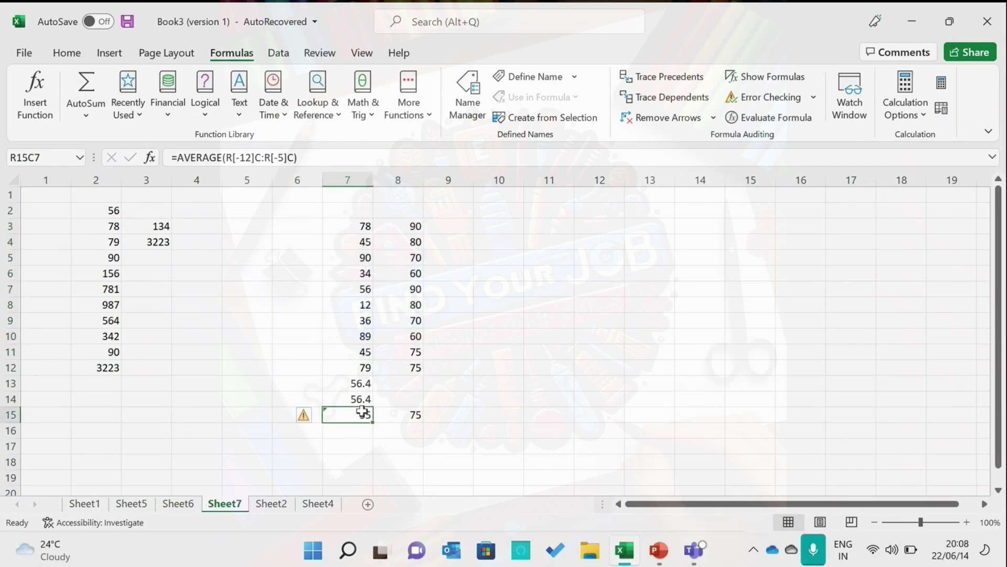
Step: Check the row 12 entries in columns 7 and 8, and clear the two older averages in rows 13 and 14 of column 7
left_click(362, 367)
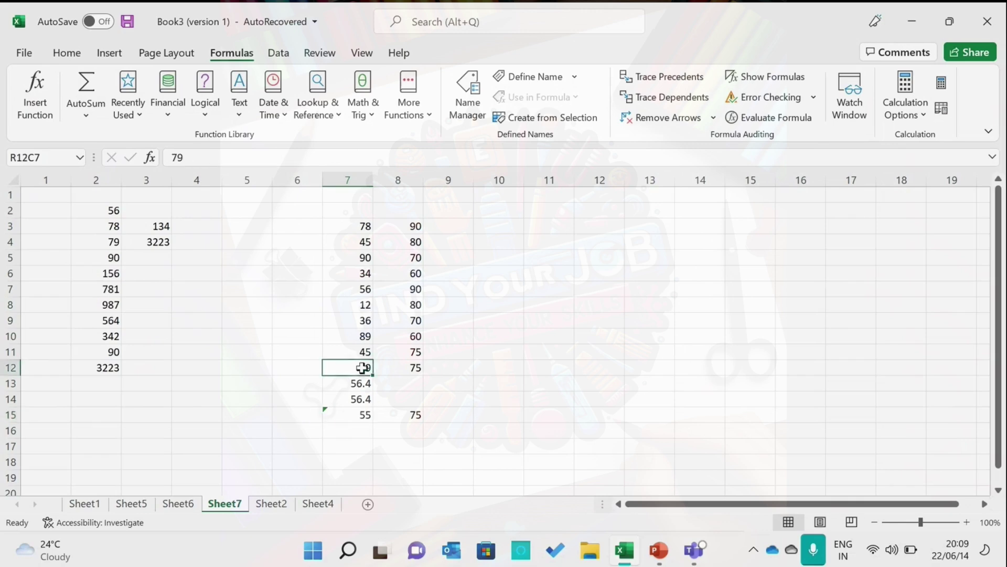
left_click(411, 367)
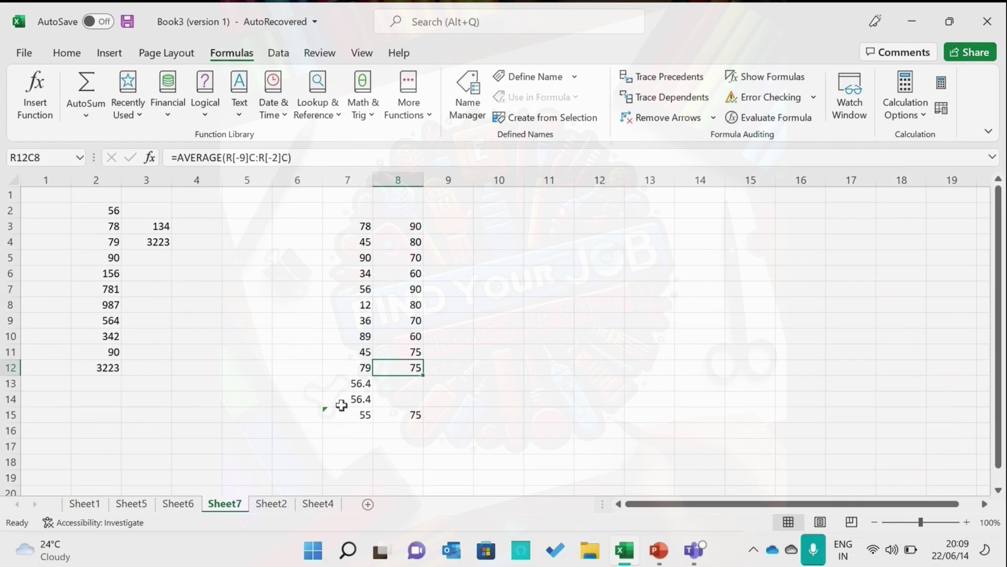
left_click_drag(342, 405, 338, 384)
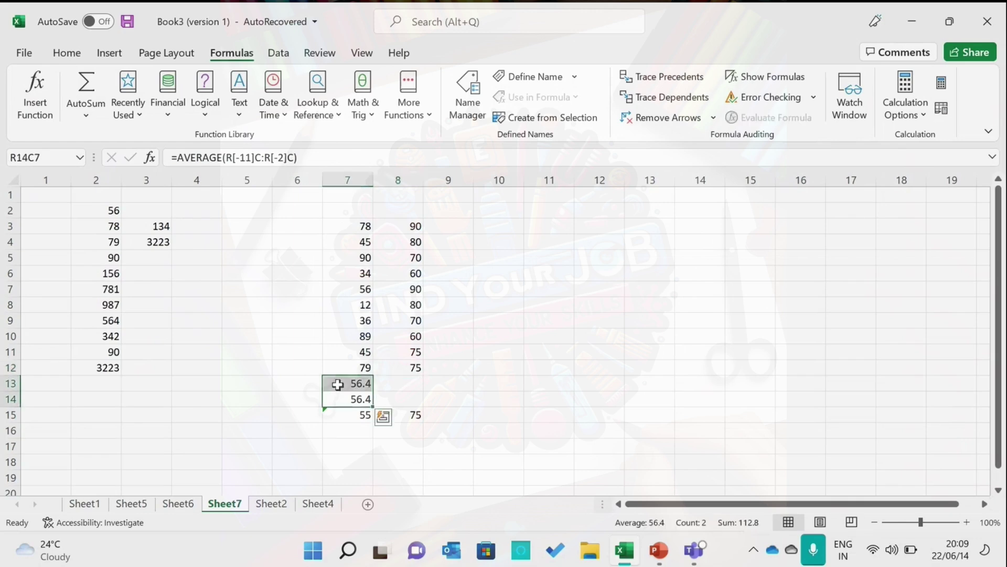
key("Delete")
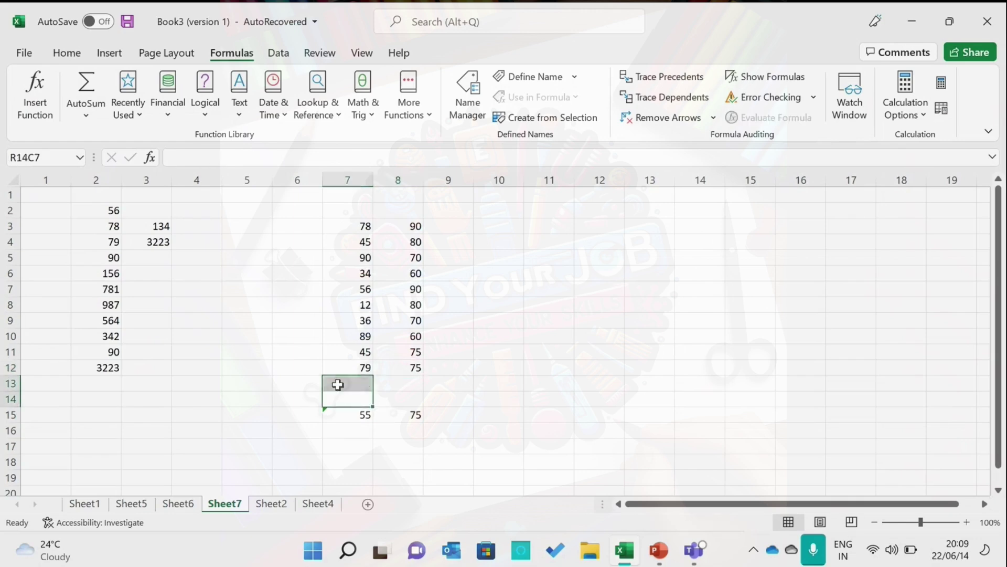
Step: Inspect which cells the average formula in row 15 of column 7 covers, leaving the formula as it is
left_click(365, 414)
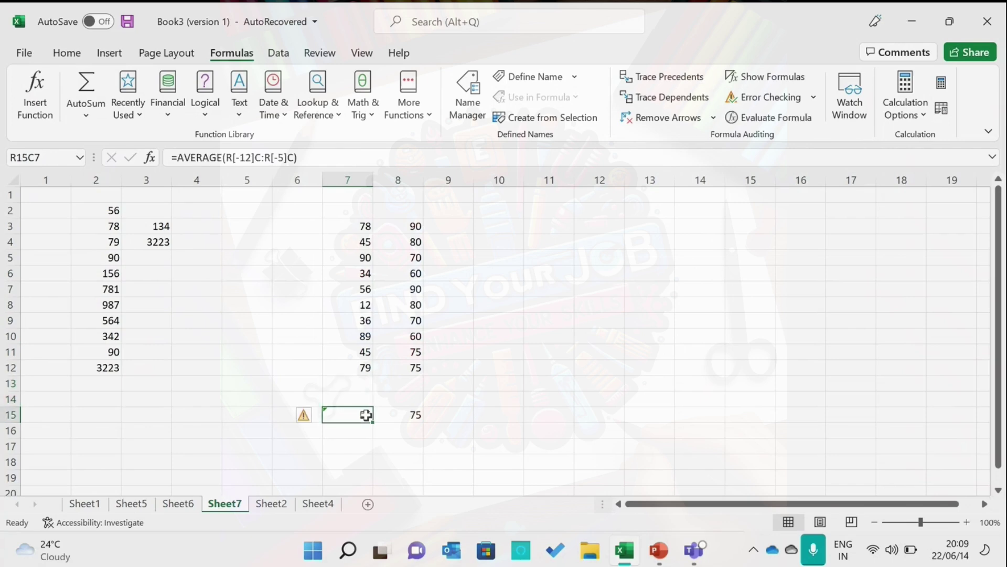
double_click(366, 414)
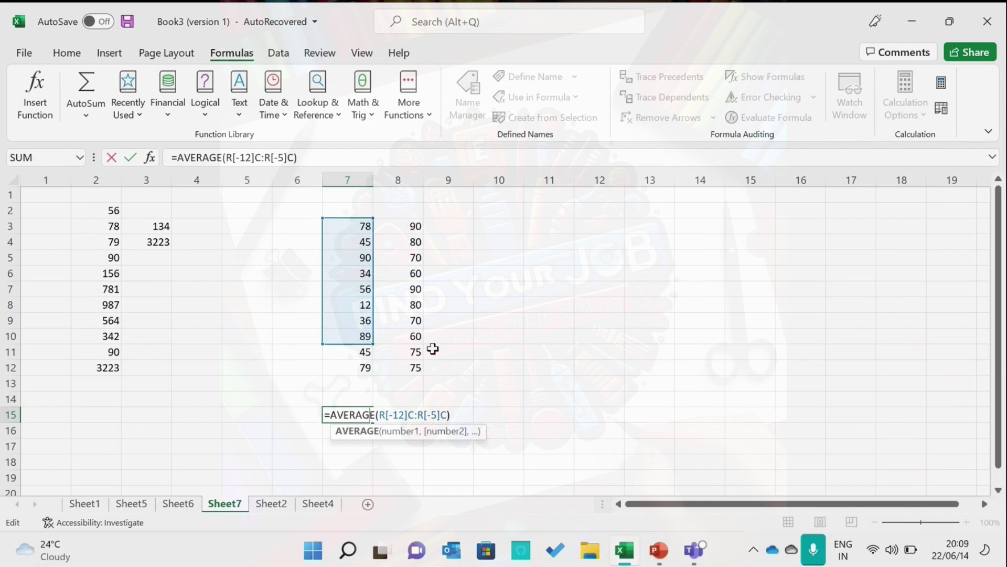
left_click(478, 349)
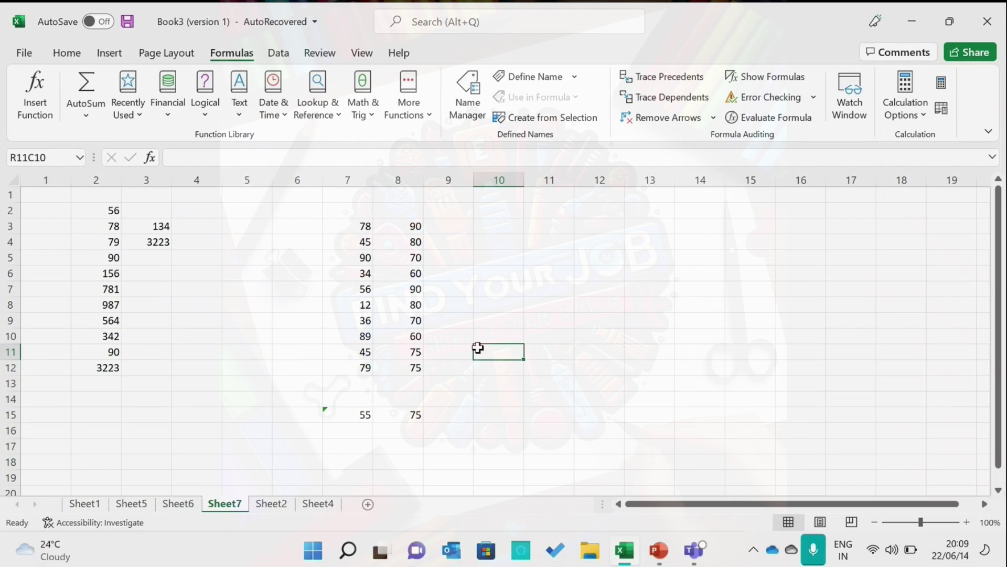
Step: Switch to the PowerPoint presentation, start the slide show from the Average Formula slide and advance to the References slide
left_click(659, 550)
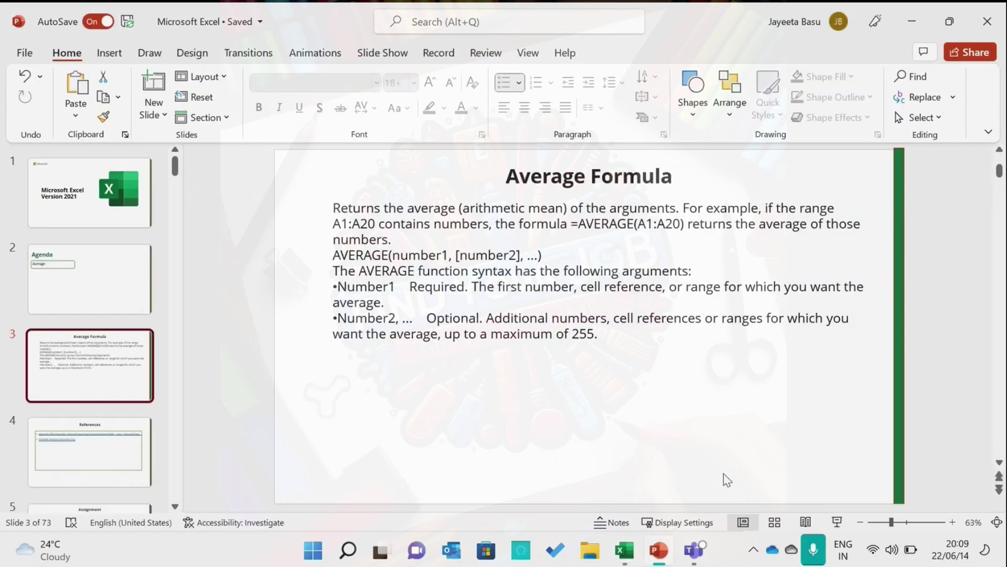
left_click(837, 522)
key("Right")
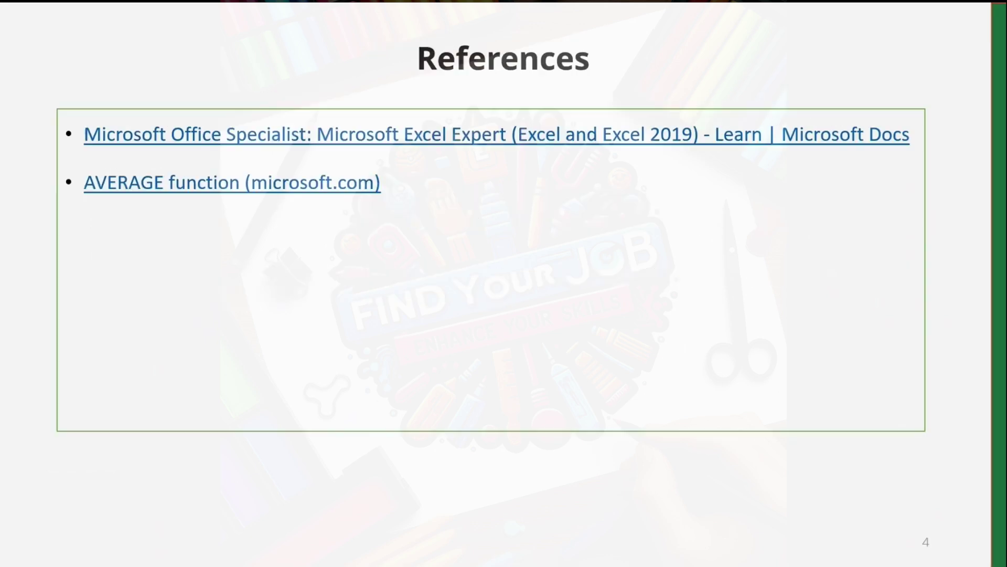
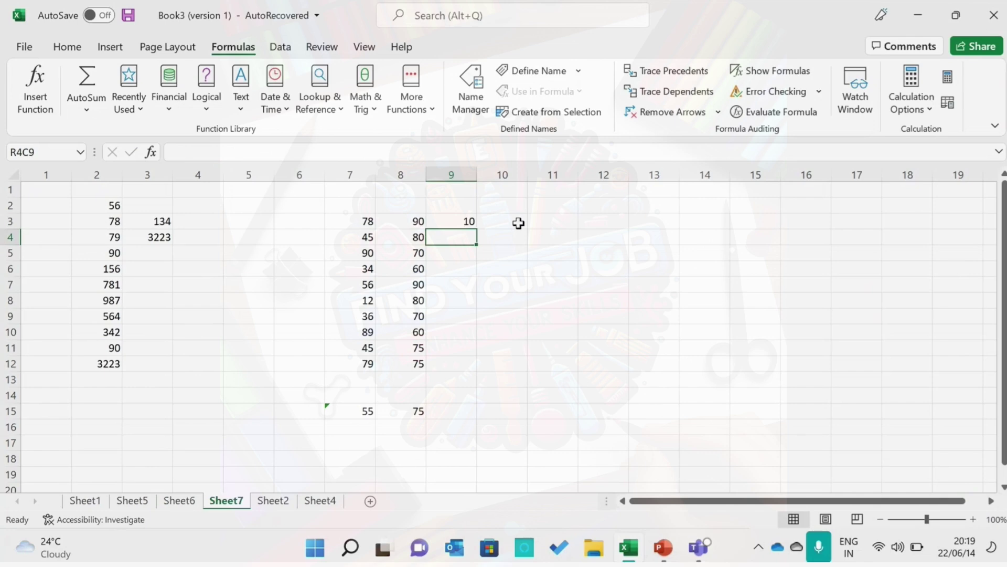
Step: Open the formula in row 3 of column 9 and review the AutoSum and recently used function lists
double_click(471, 218)
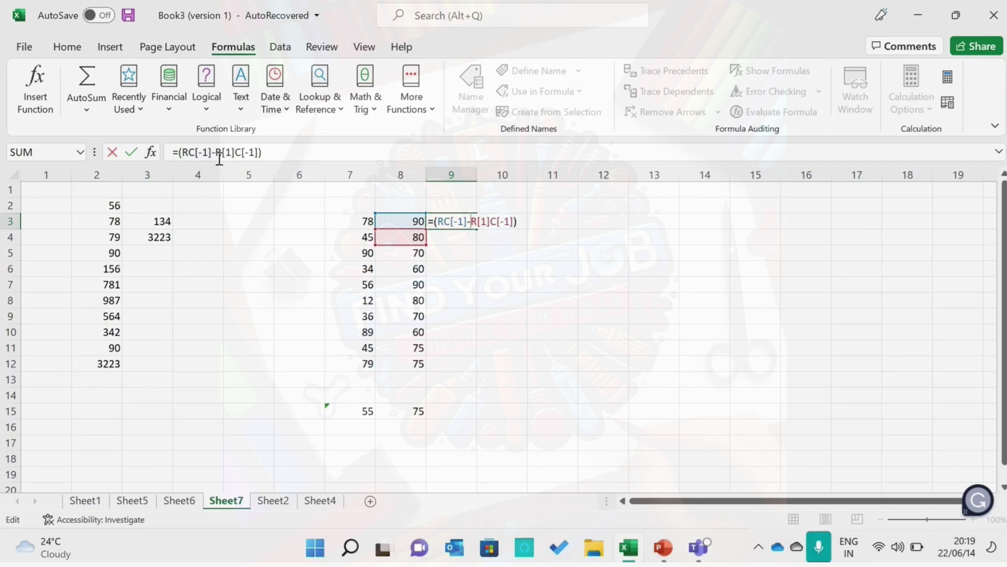
left_click(90, 111)
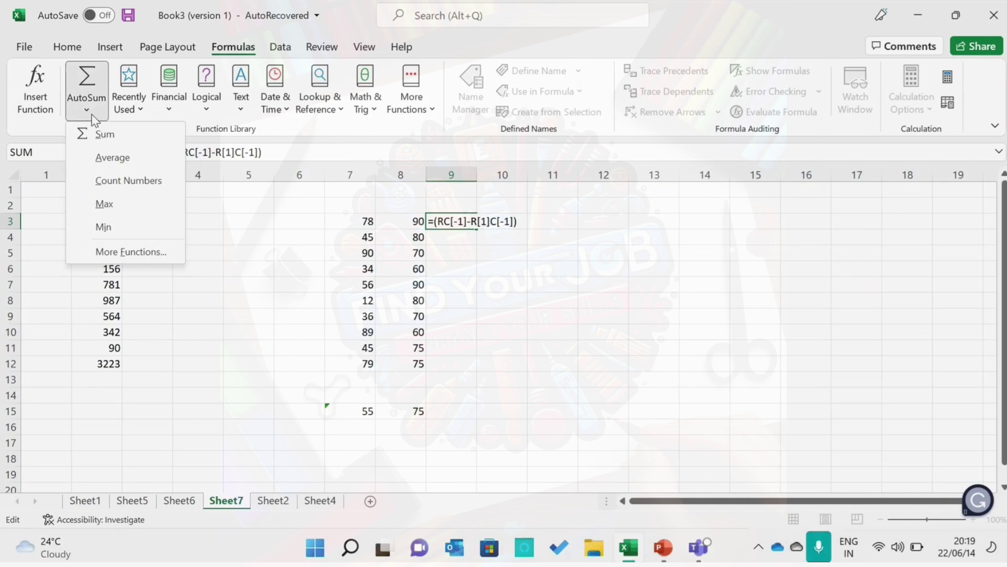
left_click(135, 110)
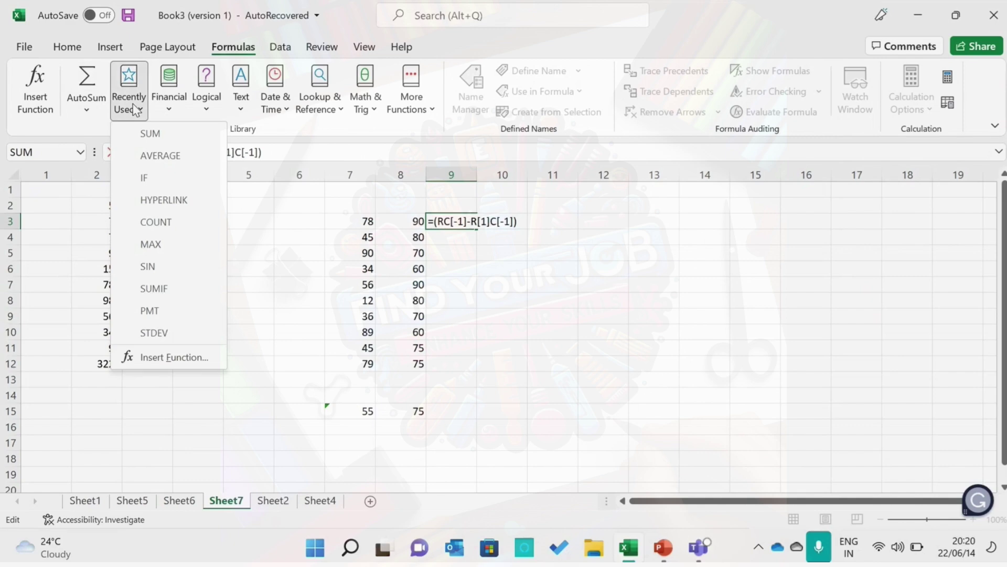
left_click(523, 275)
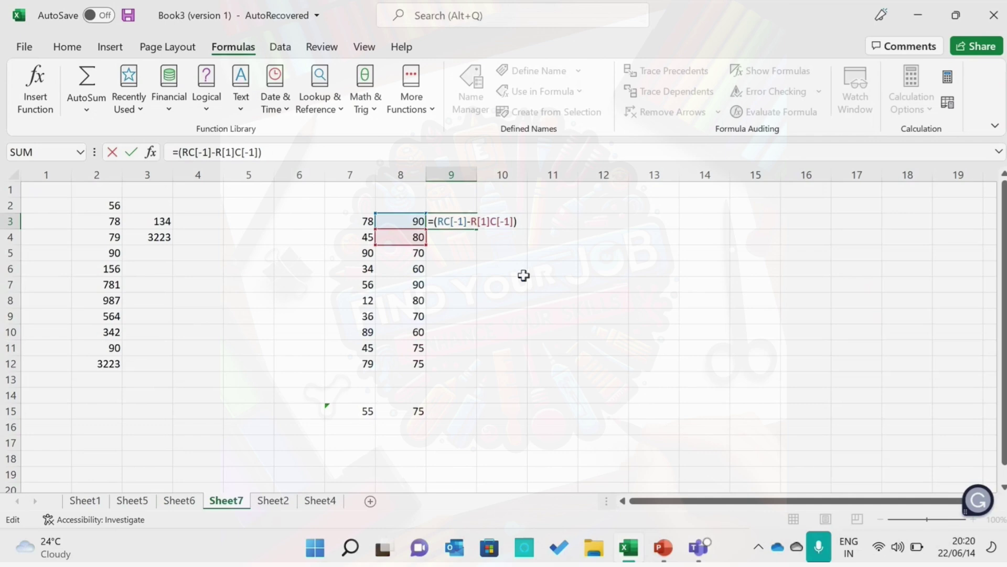
left_click(445, 235)
left_click(462, 257)
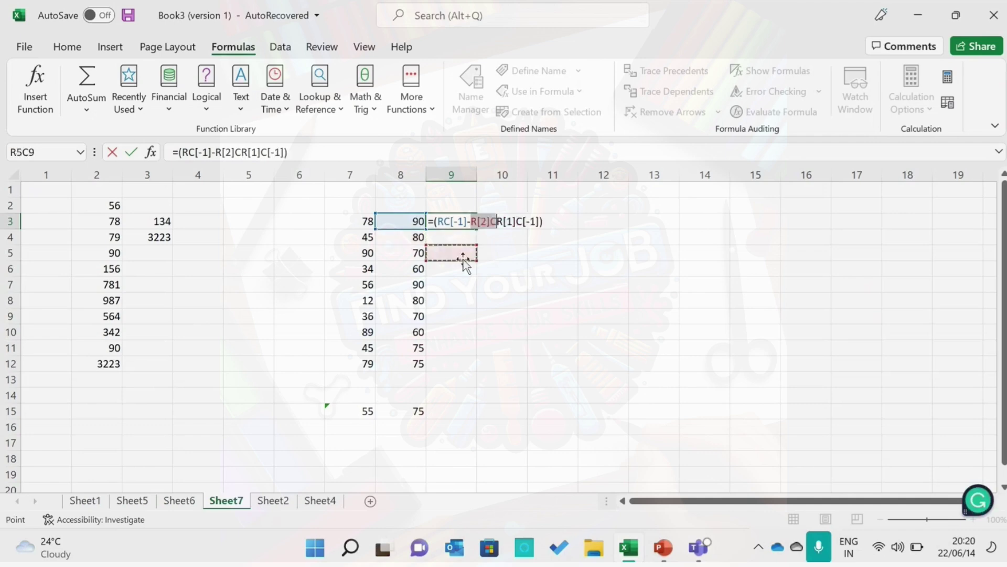
left_click(580, 217)
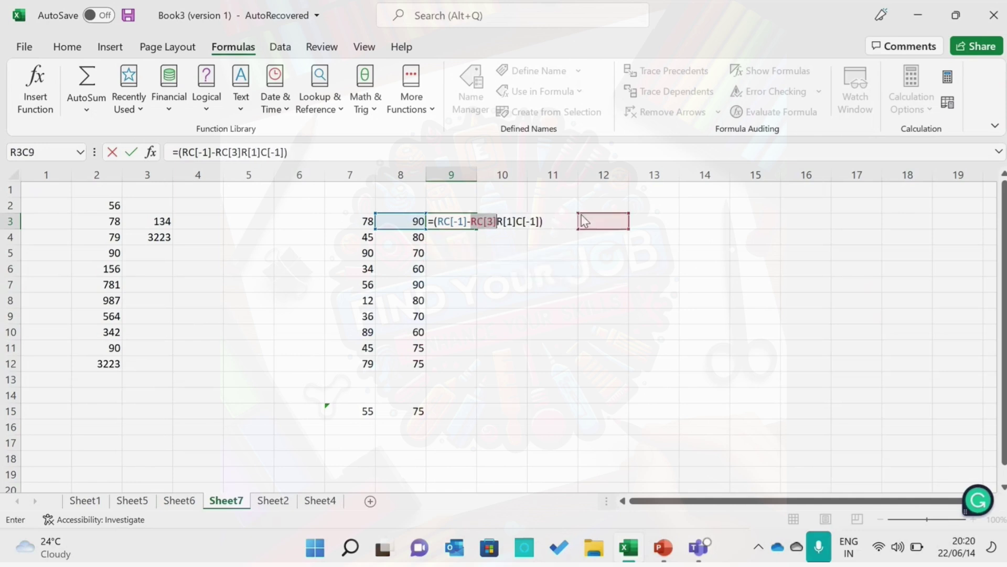
left_click(297, 148)
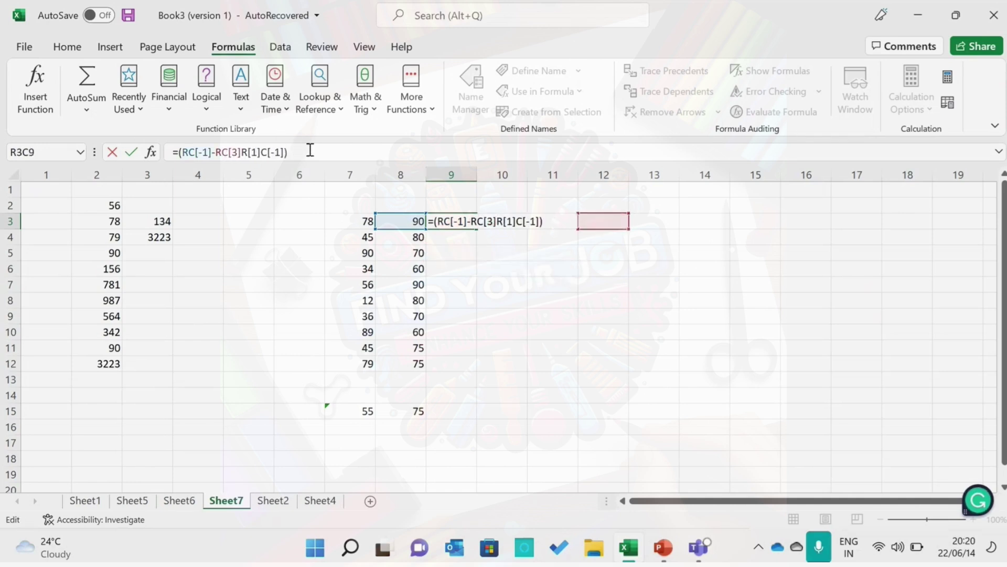
Step: Clear everything after the equals sign in the formula in row 3 of column 9
left_click(460, 226)
left_click_drag(553, 225, 447, 217)
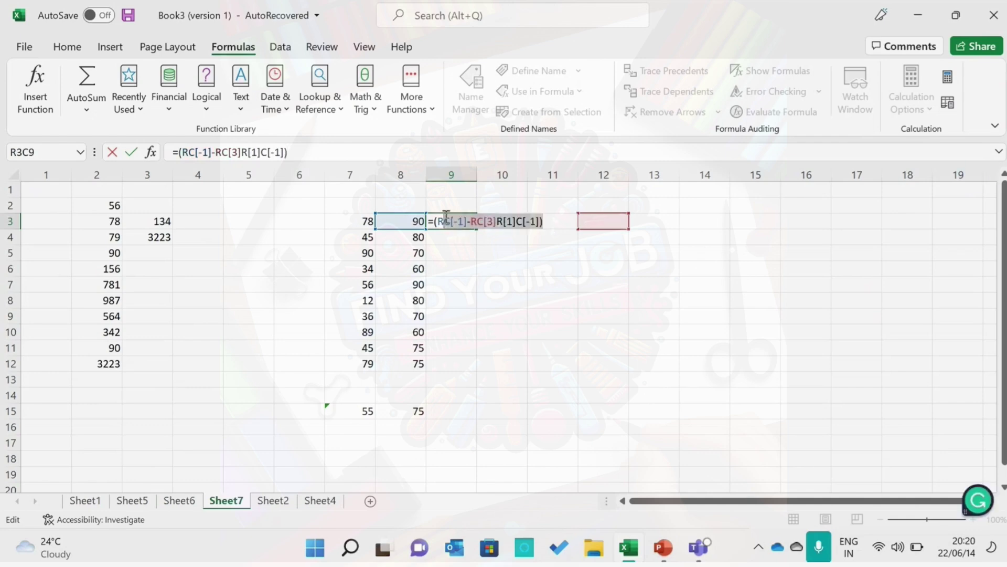
key("BackSpace")
key("BackSpace")
key("BackSpace")
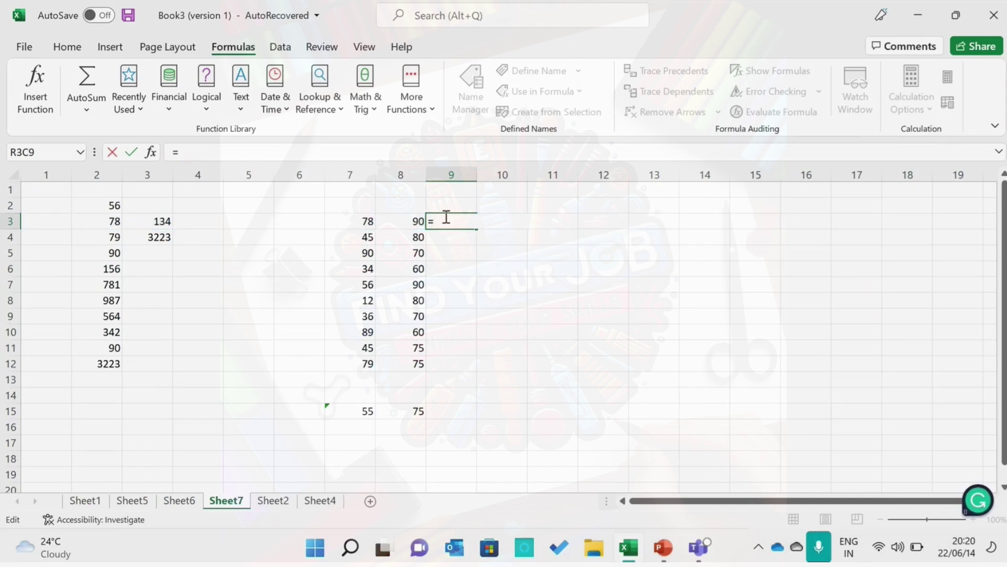
Step: Enter a bracketed formula in row 3 of column 9 that subtracts column 8's row 11 value from its row 3 value
type("(")
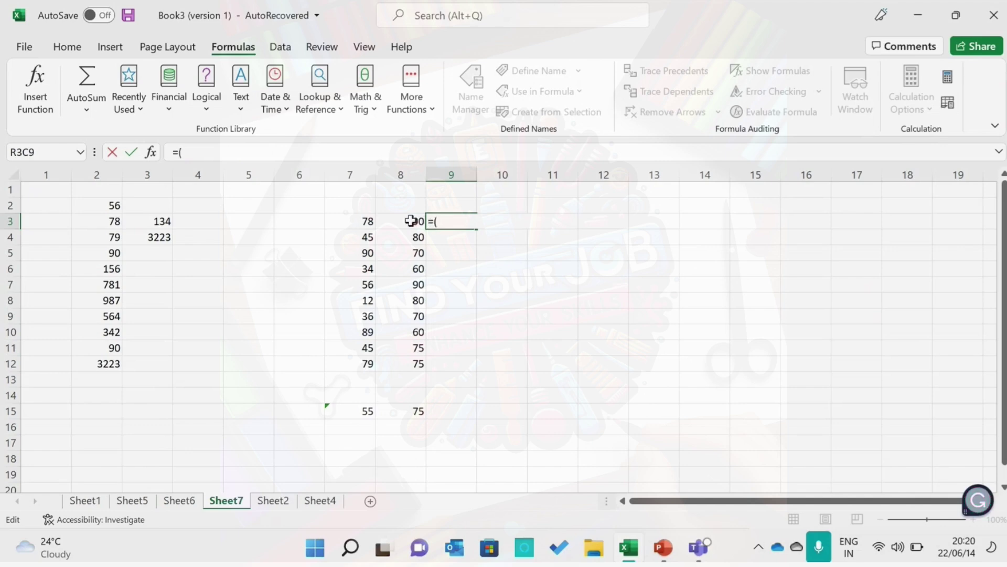
left_click(411, 221)
left_click(476, 223)
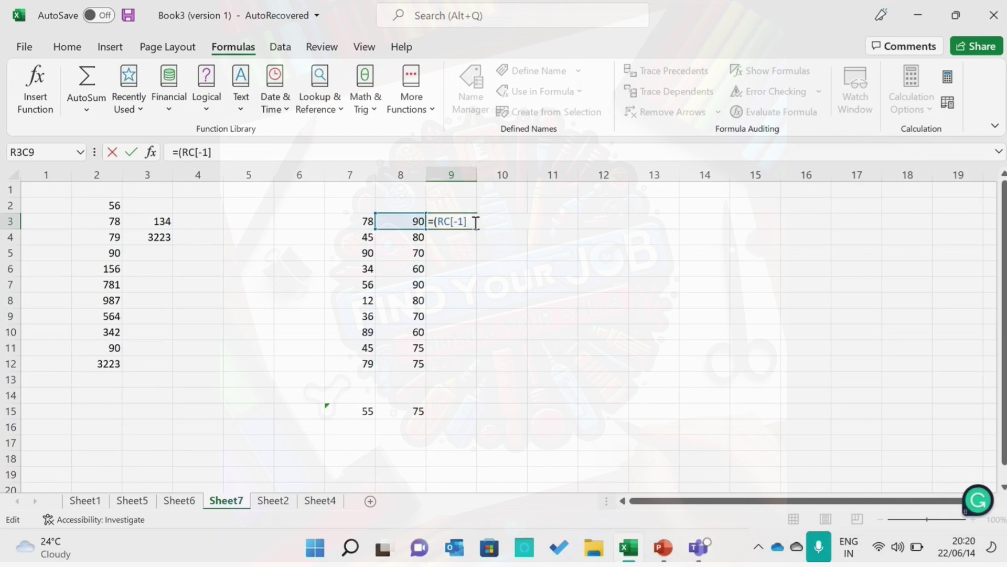
type("-")
left_click(417, 348)
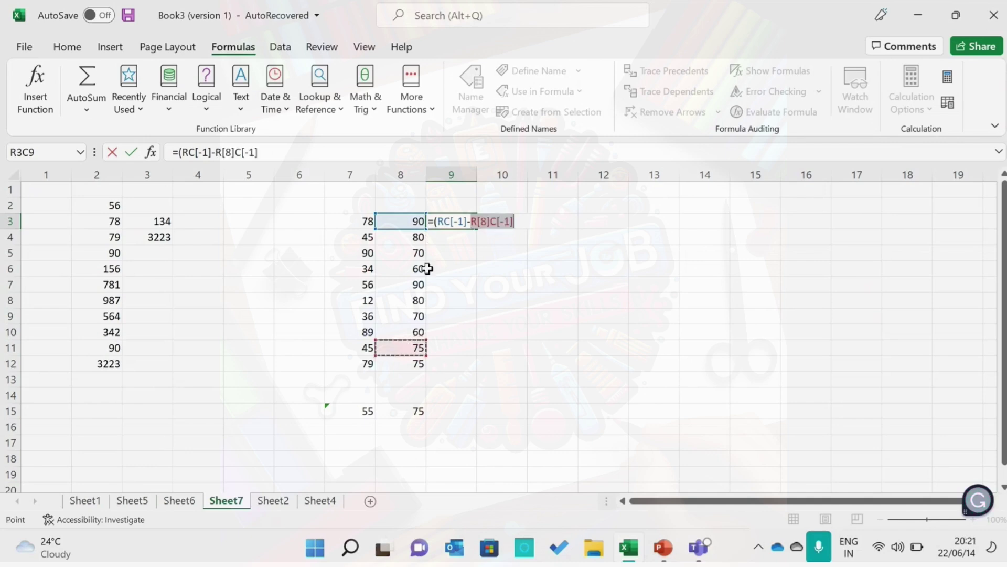
left_click(528, 223)
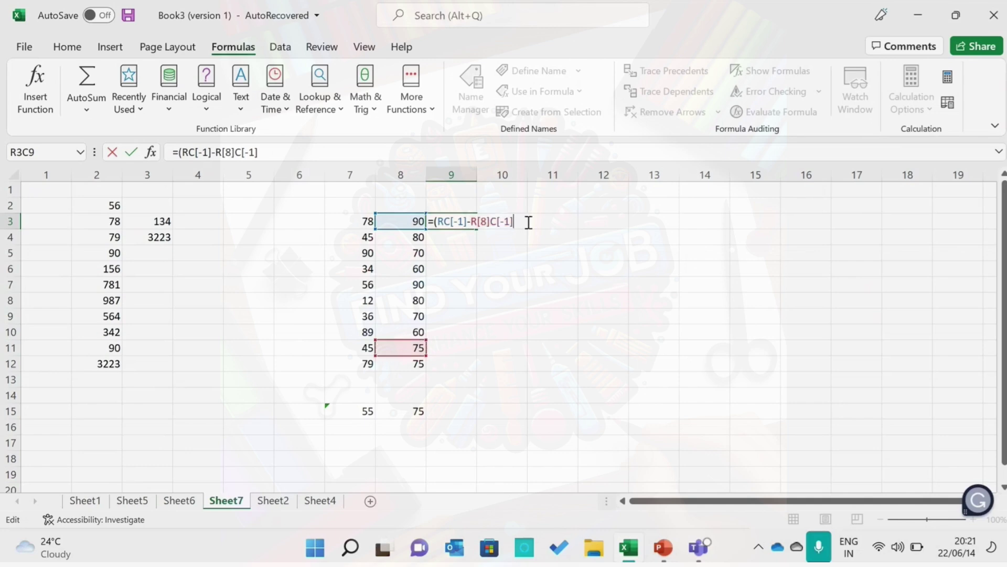
key("Return")
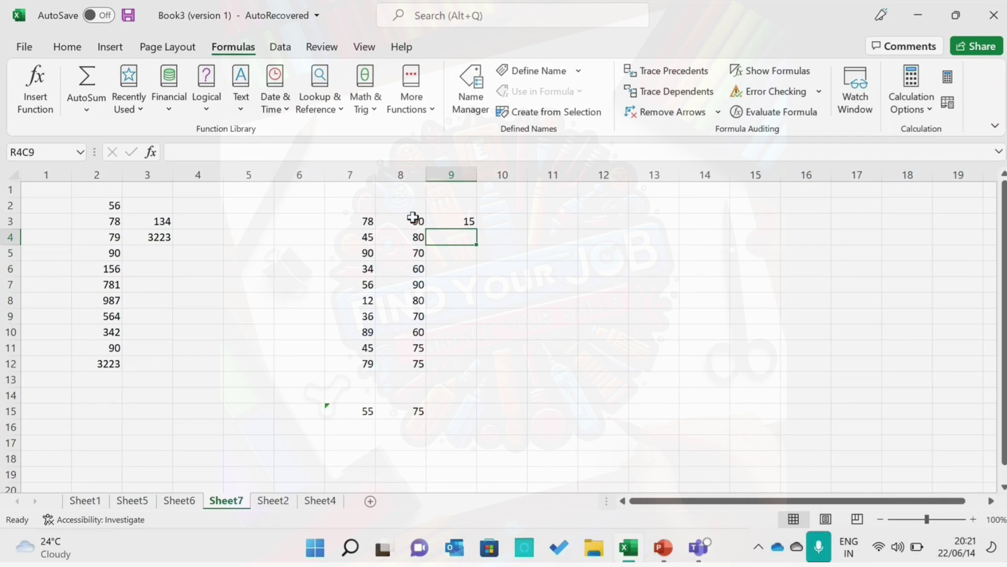
Step: Begin a SUM formula in row 4 of column 9 with rows 3 to 7 of column 8 as its first argument
double_click(450, 236)
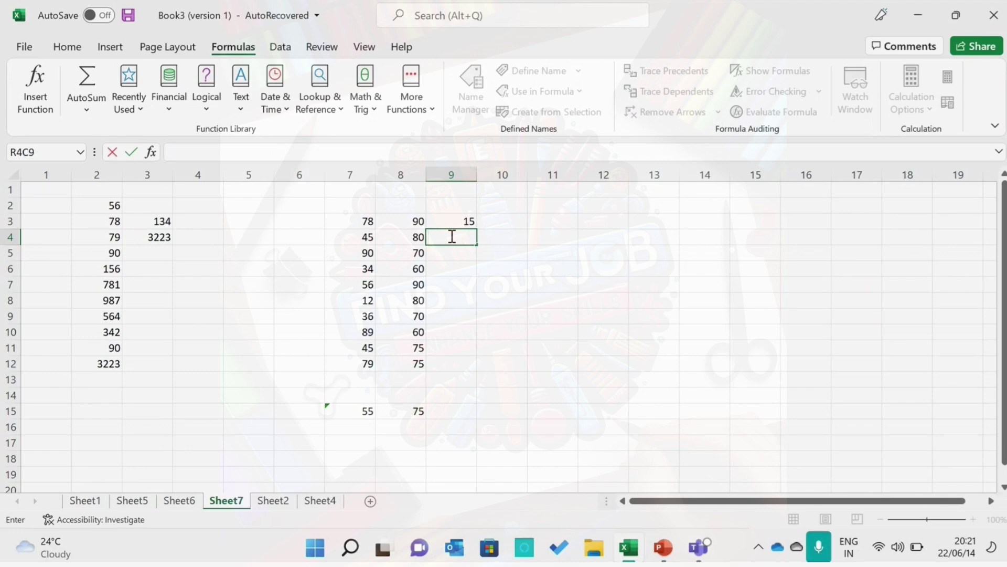
type("=")
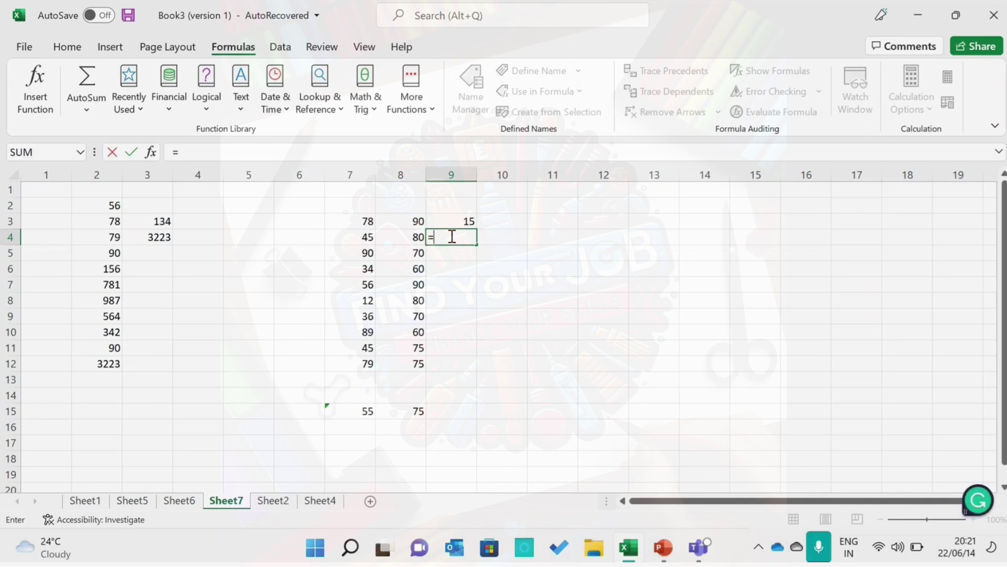
type("SU")
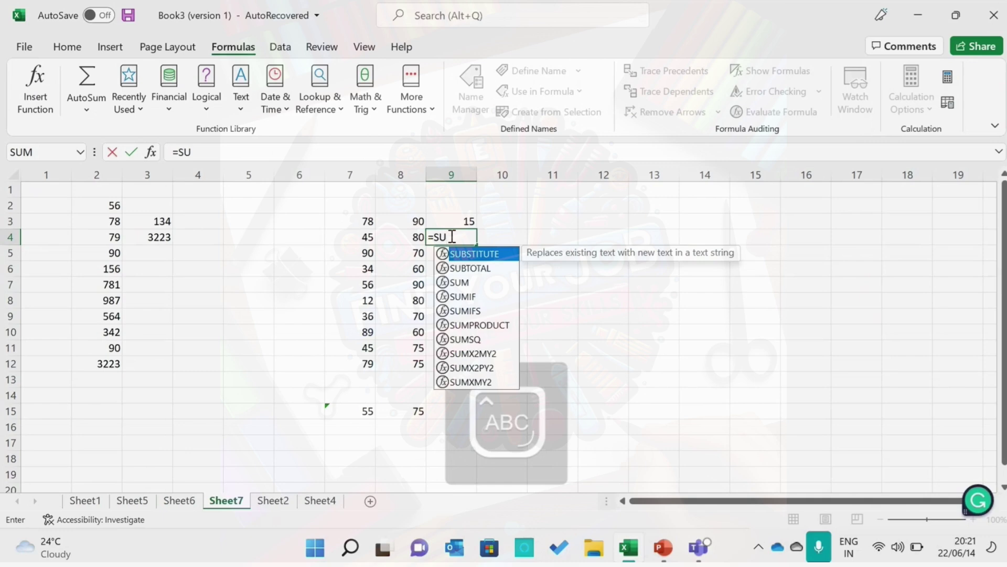
type("M(")
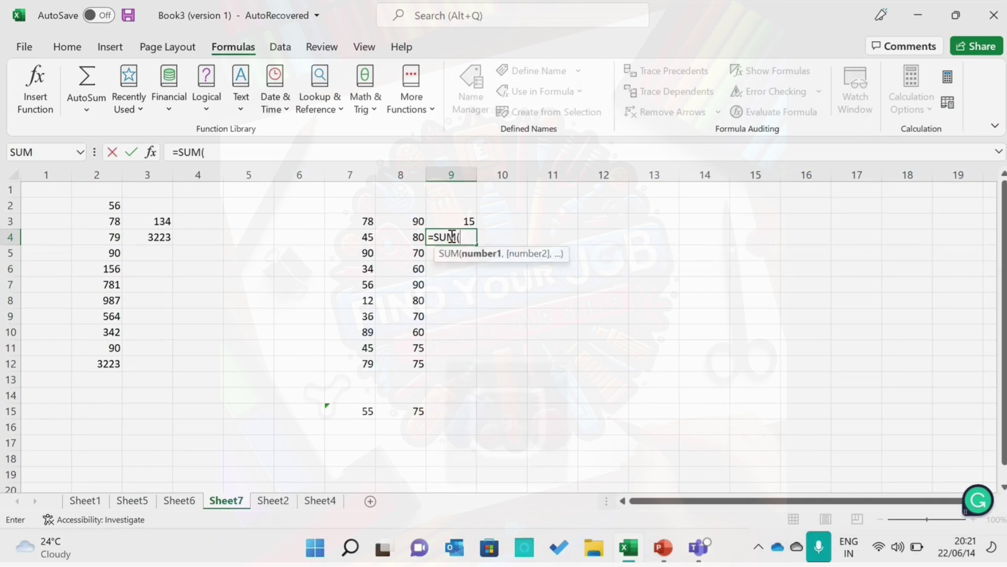
left_click(403, 218)
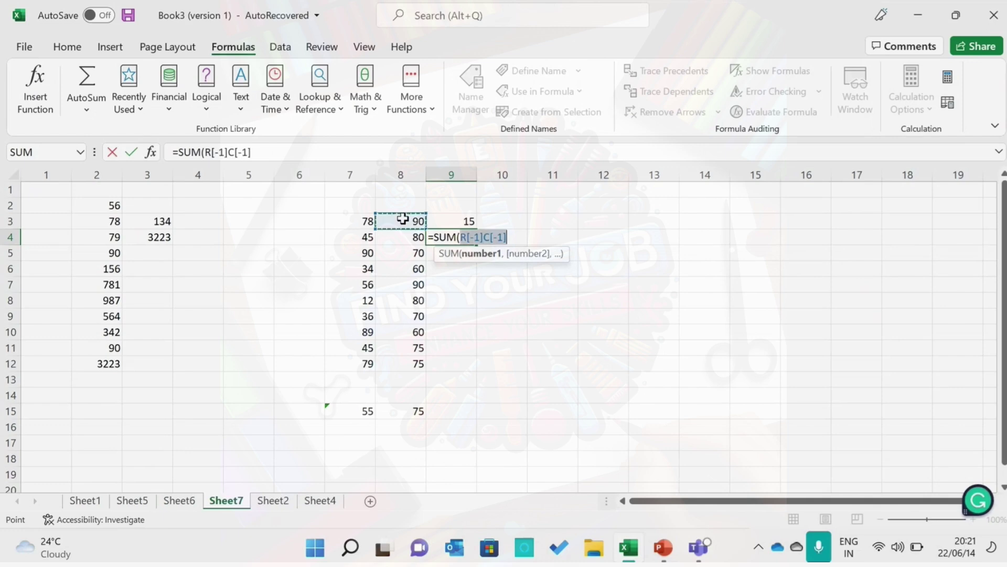
left_click(516, 239)
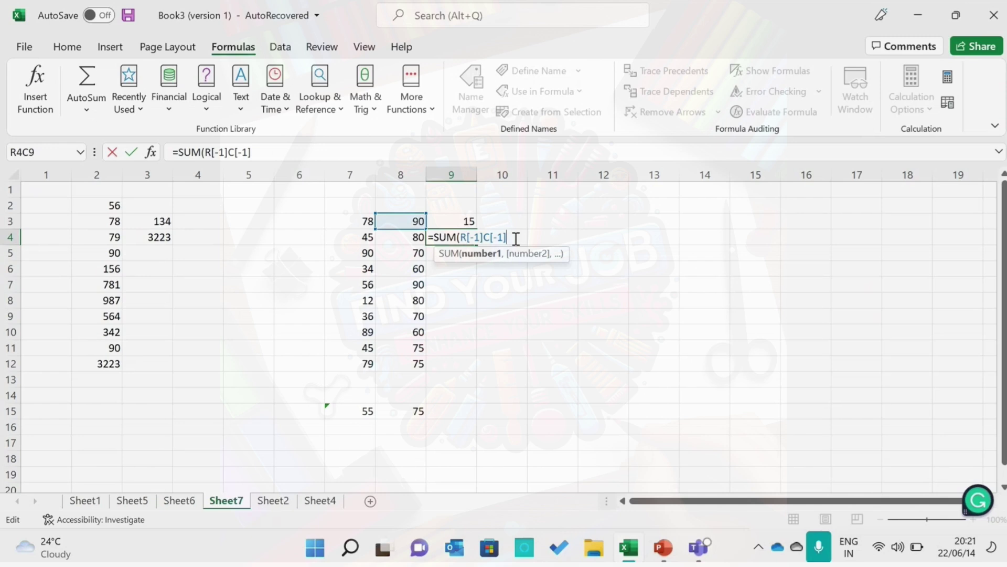
type(":")
left_click(413, 278)
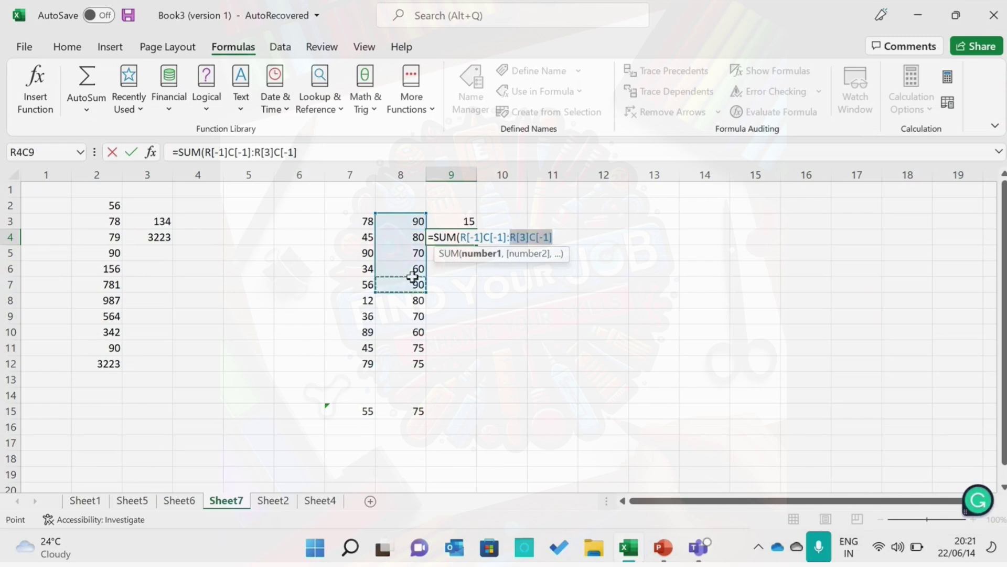
left_click(562, 233)
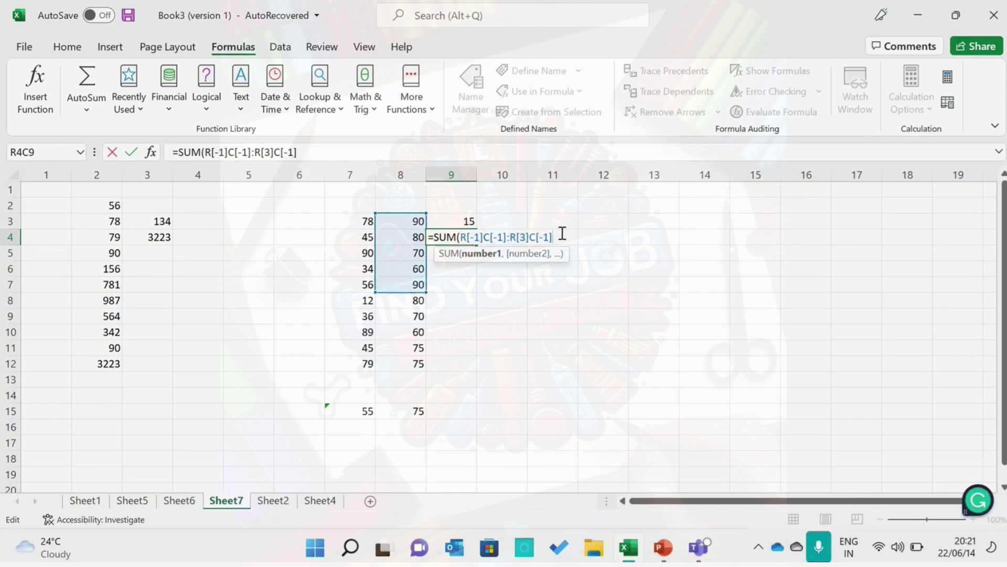
Step: Add column 8's row 8 minus row 11 as the second SUM argument and complete the formula
type(",")
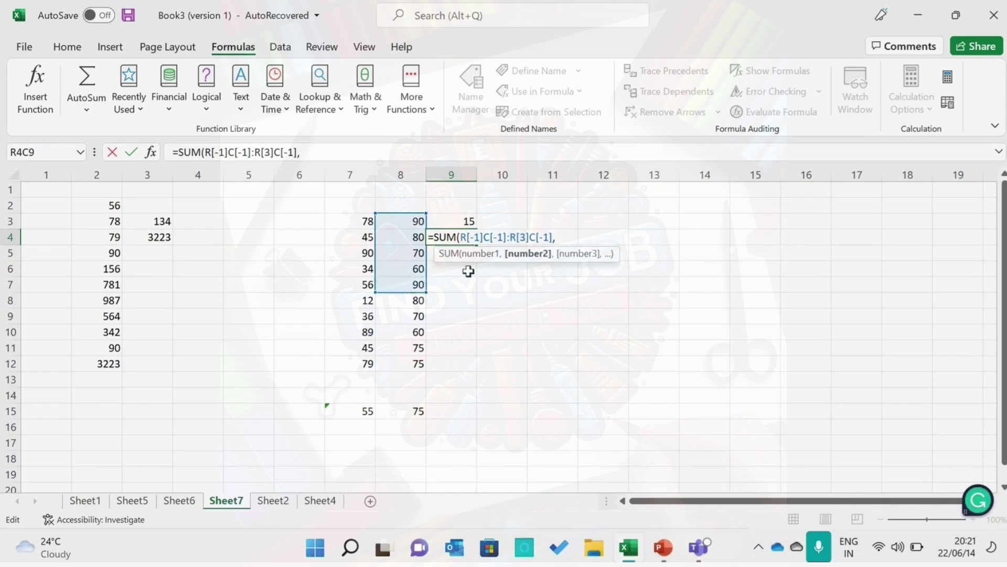
left_click(404, 300)
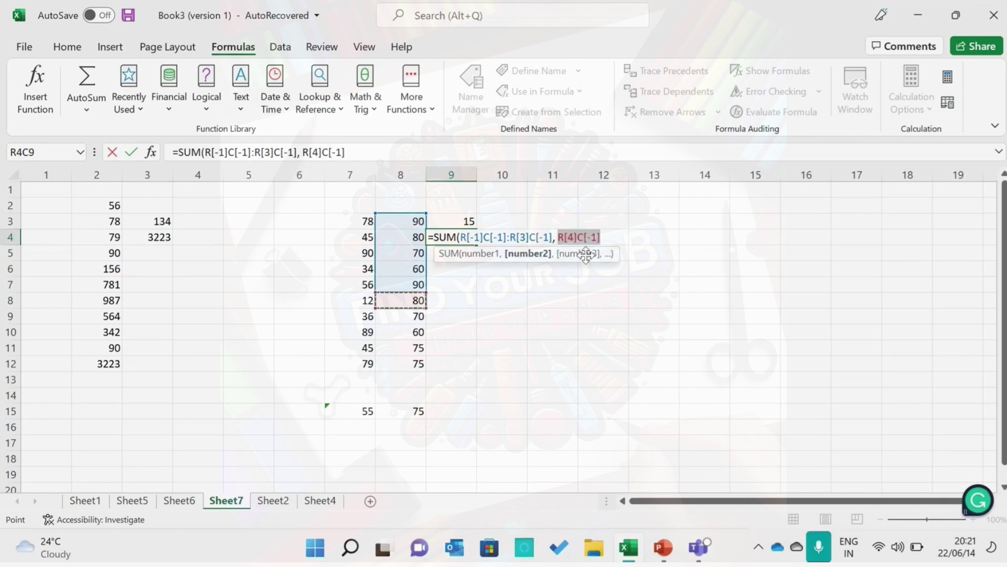
left_click(613, 237)
type("-")
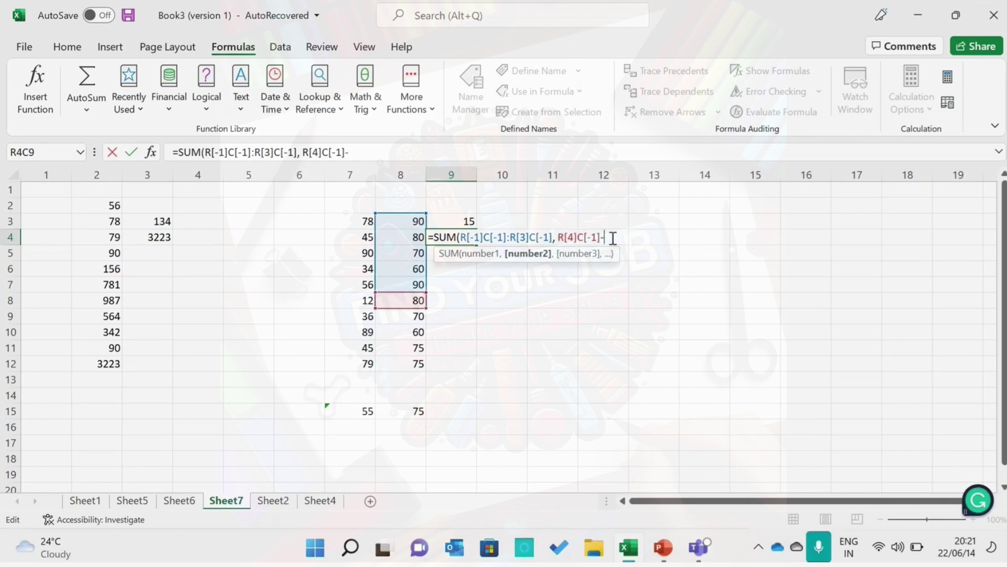
left_click(408, 348)
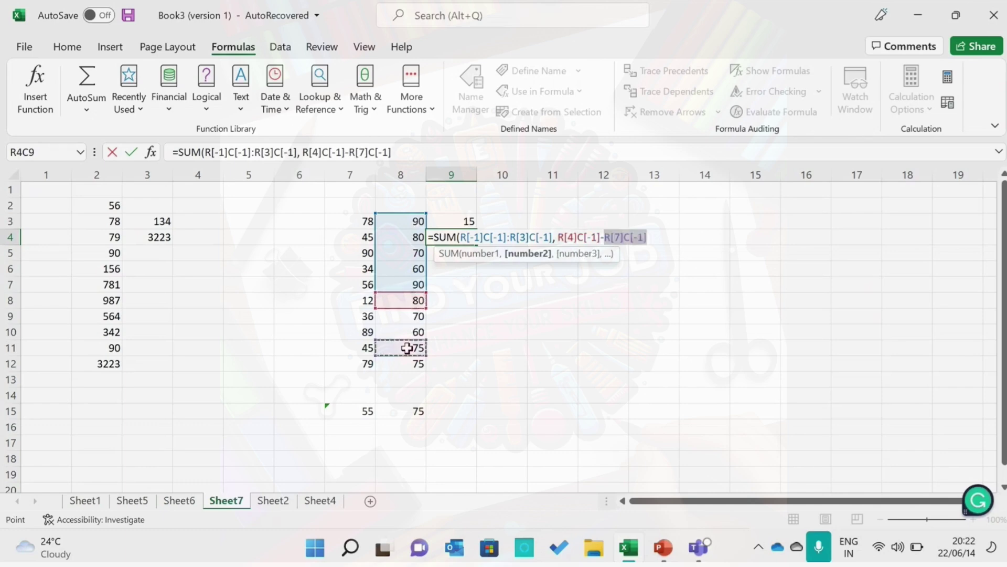
left_click(659, 231)
left_click(659, 232)
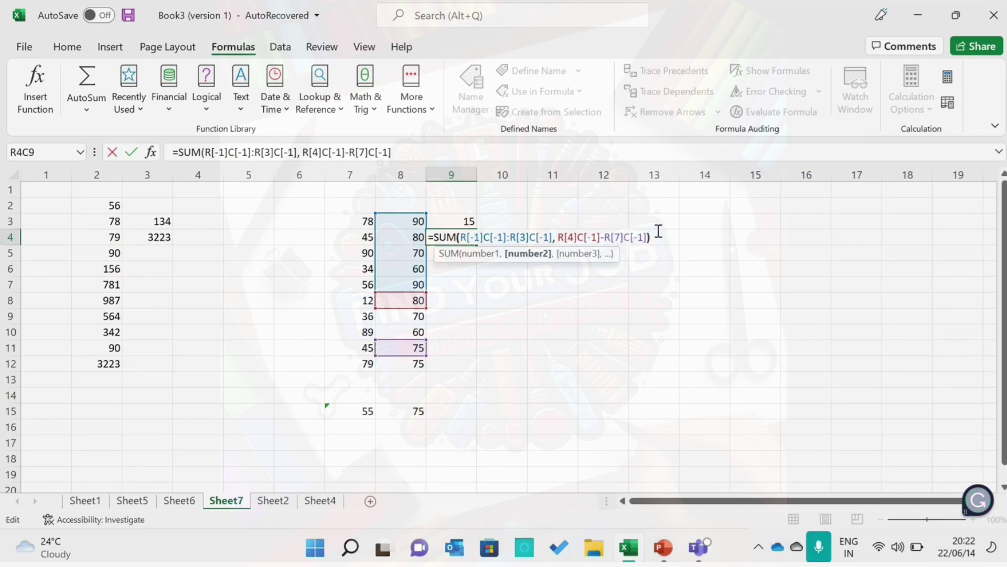
type(")")
key("Return")
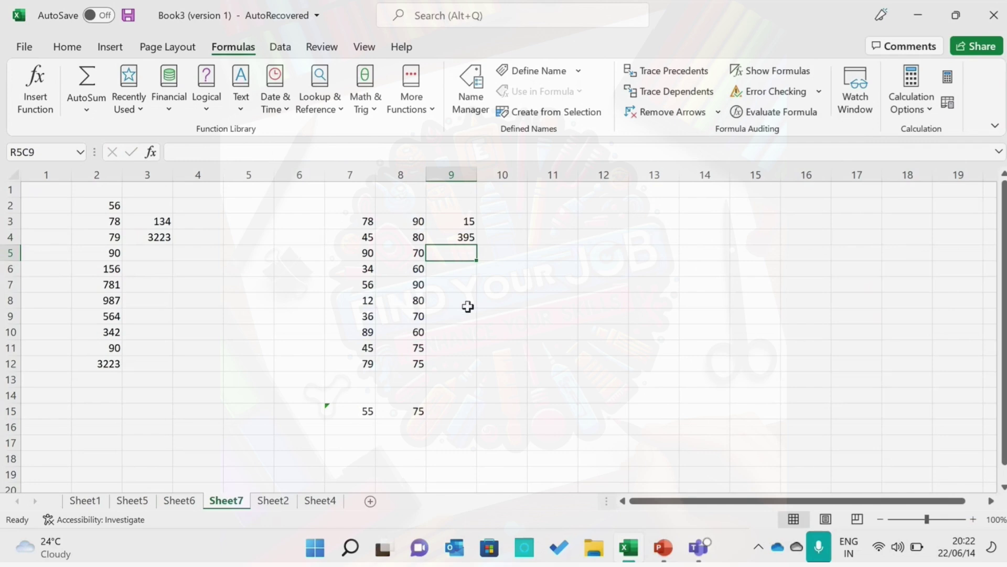
Step: Replace the comma between the two SUM arguments in row 4 of column 9 with a minus sign
left_click(453, 238)
double_click(453, 238)
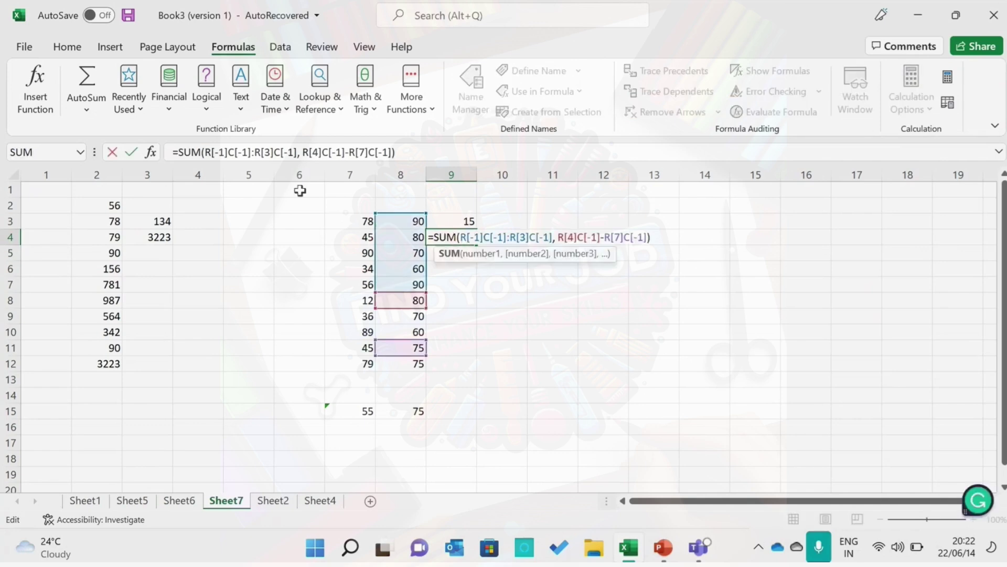
left_click(559, 238)
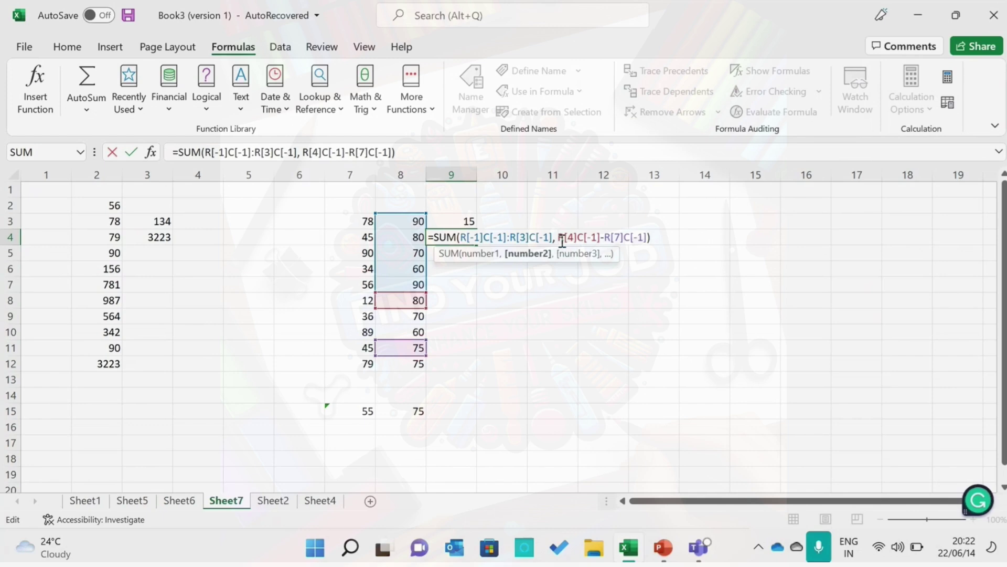
key("BackSpace")
key("BackSpace")
key("BackSpace")
type("-")
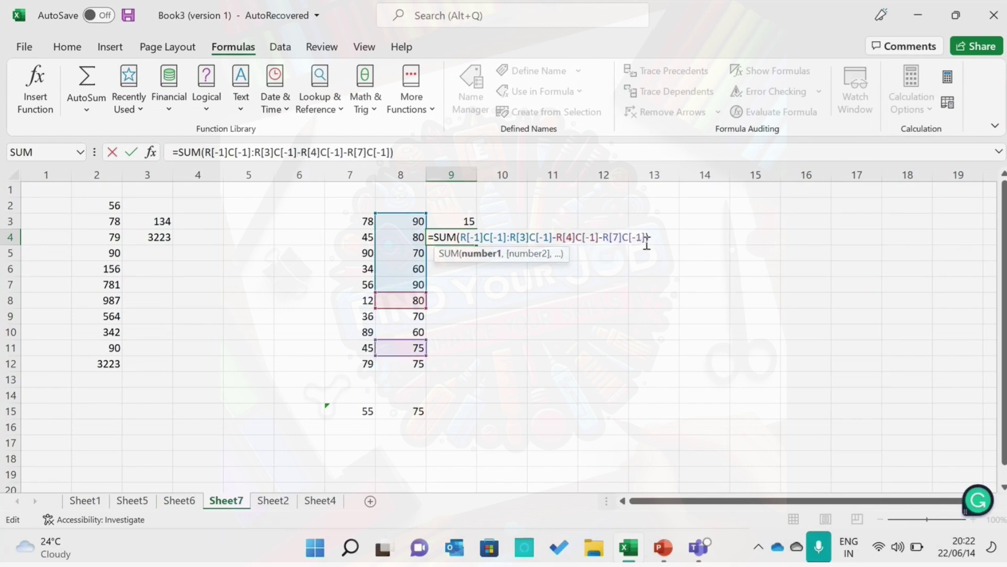
key("Return")
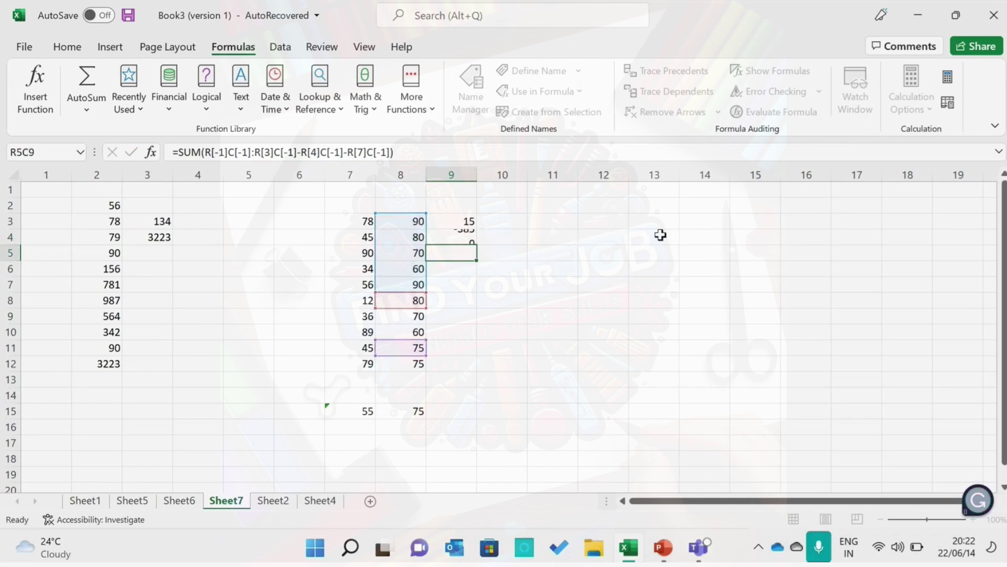
Step: Change the minus sign between the range and the subtraction in row 4, column 9's SUM formula back to a comma
double_click(461, 236)
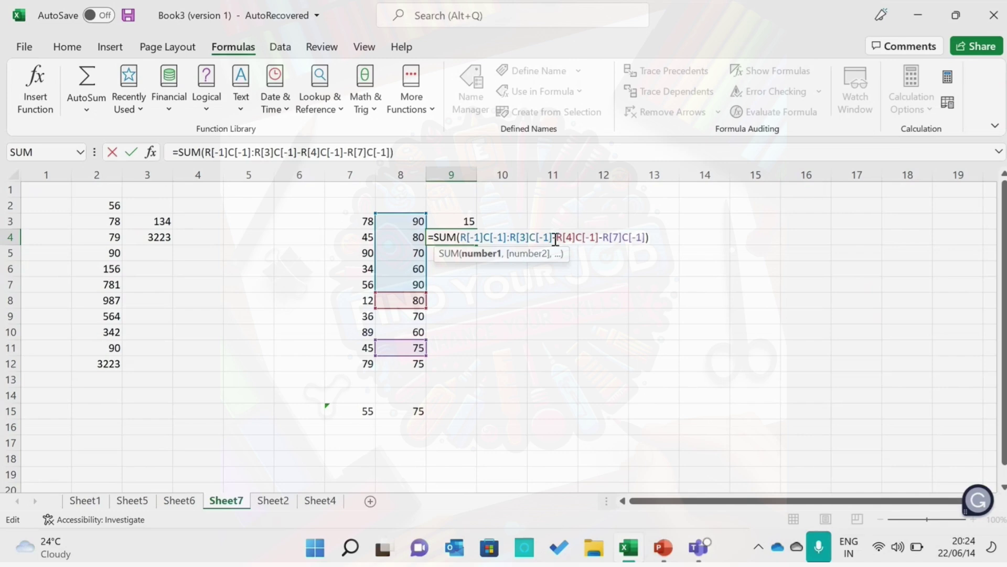
key("BackSpace")
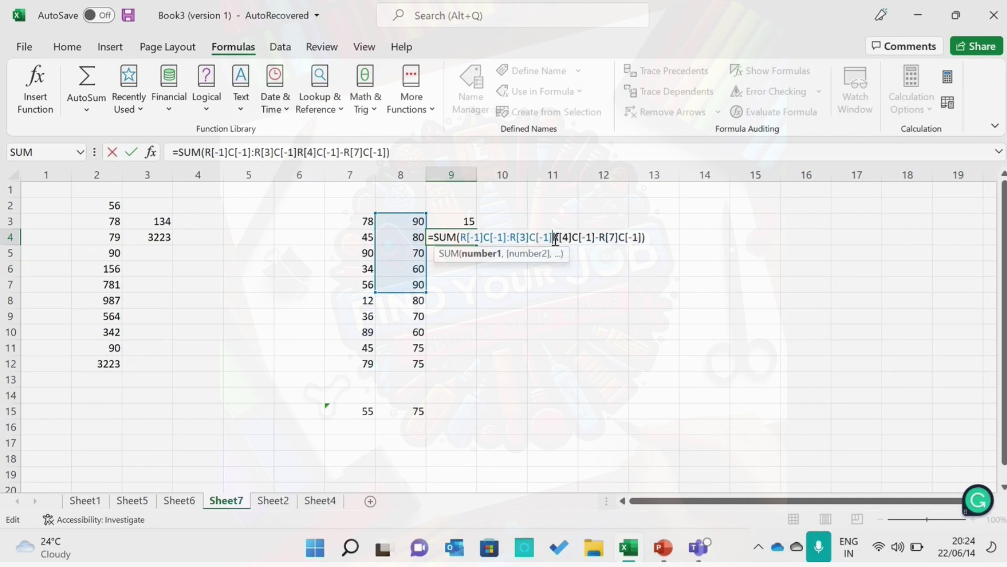
type(",")
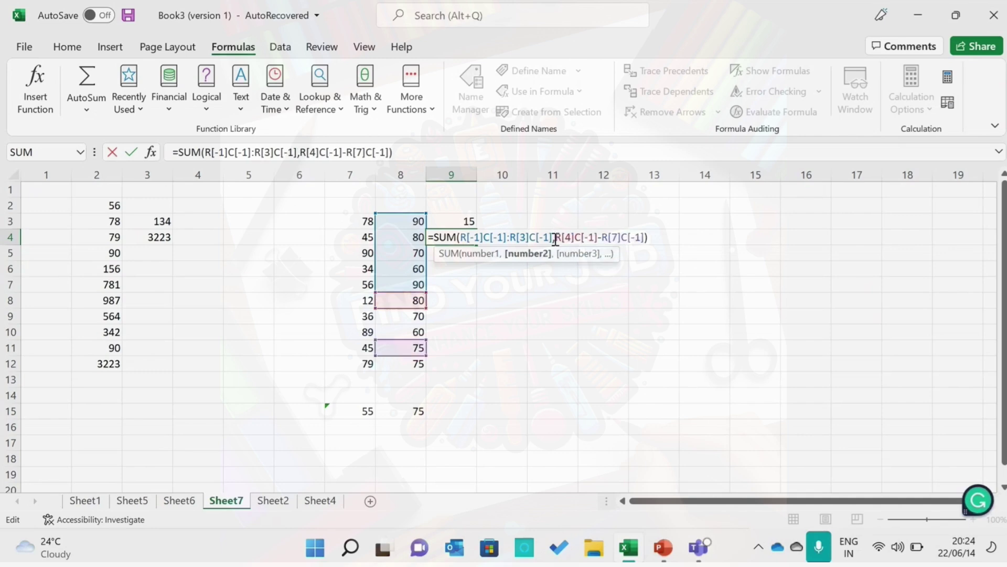
key("Return")
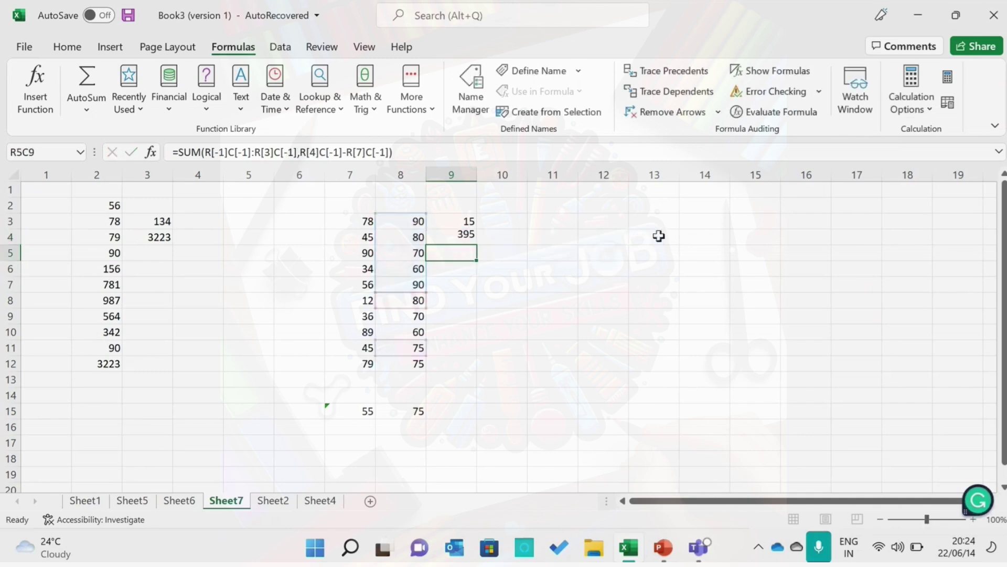
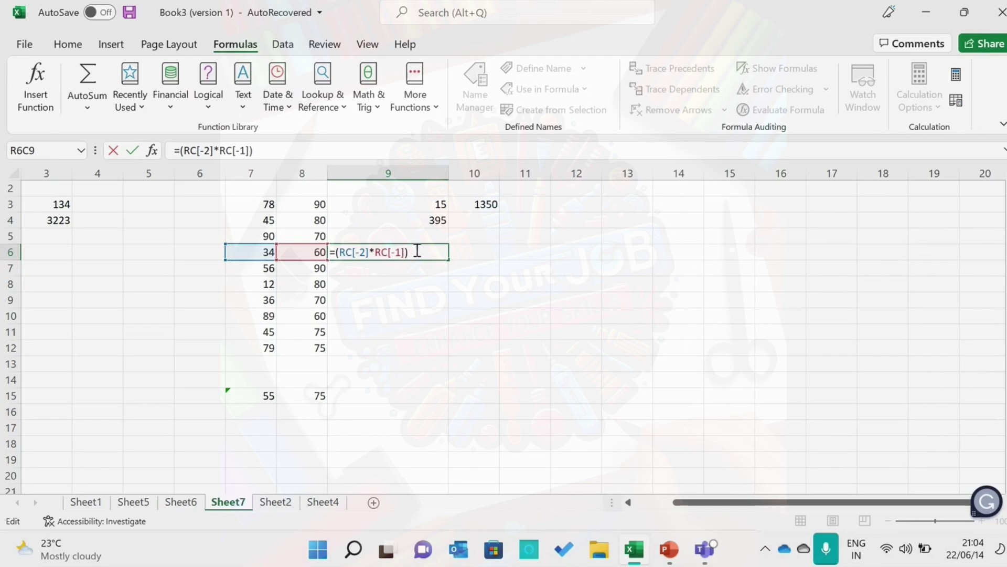
Step: Complete the formula multiplying columns 7 and 8 in row 6 of column 9 and fill it down to row 12
key("Return")
left_click(418, 251)
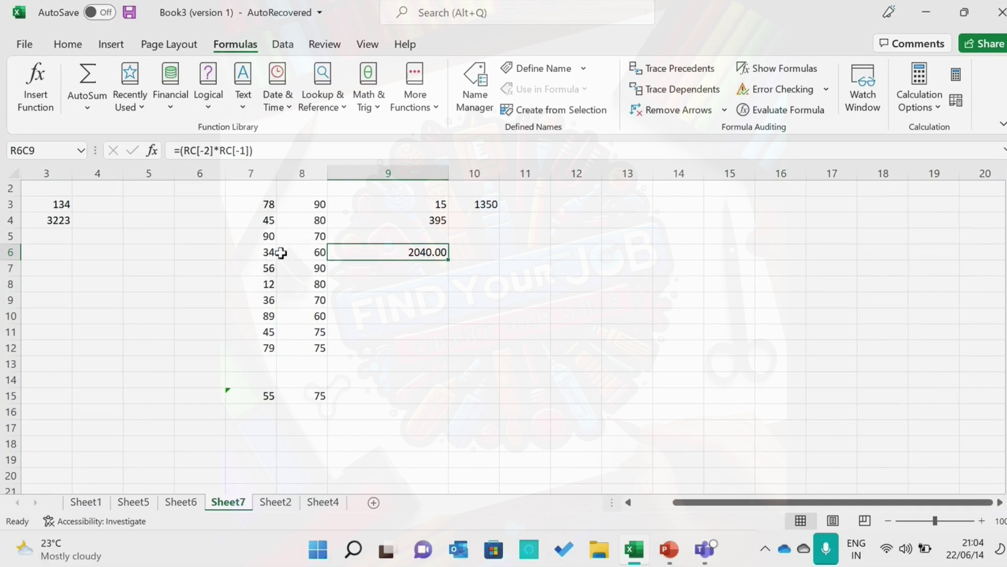
left_click_drag(270, 251, 289, 251)
left_click(388, 283)
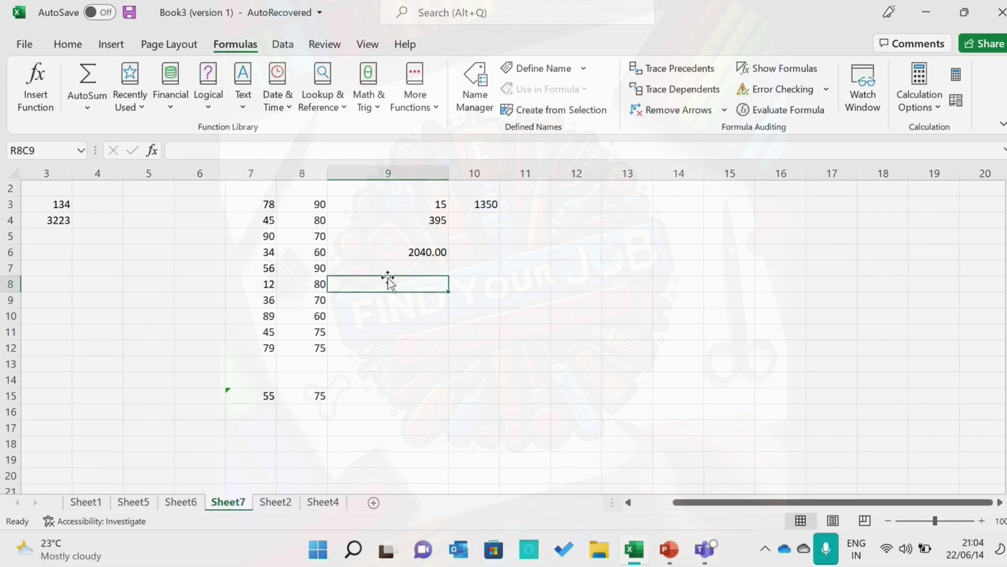
left_click(422, 253)
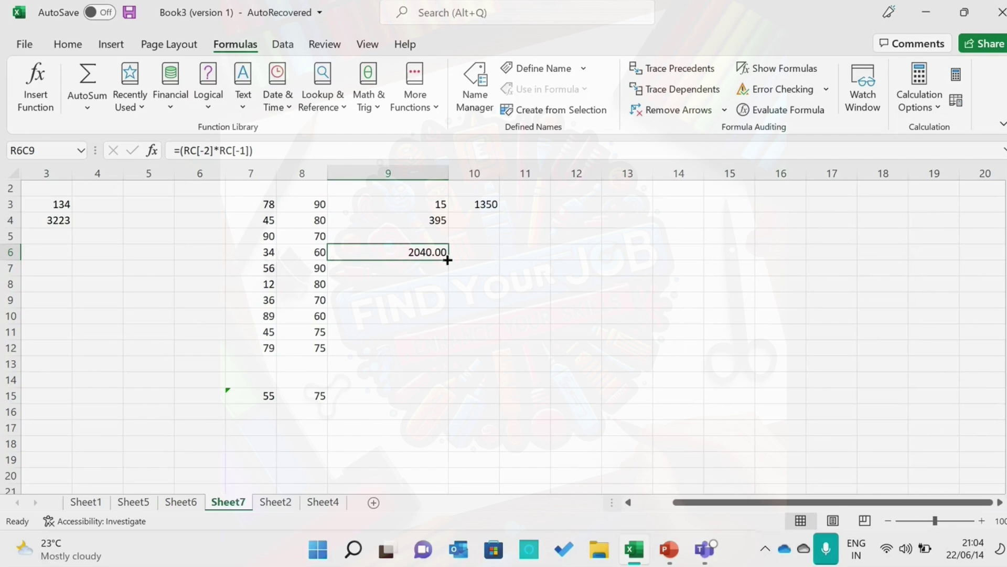
left_click_drag(448, 260, 436, 359)
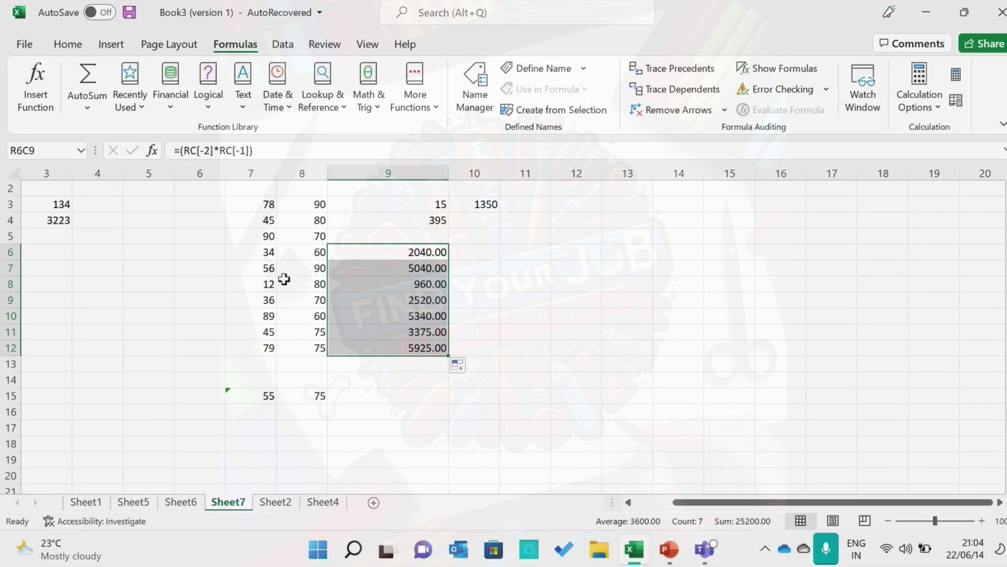
Step: Examine the copied multiplication formulas in rows 7 to 12 of column 9 and the cells they reference
left_click(437, 272)
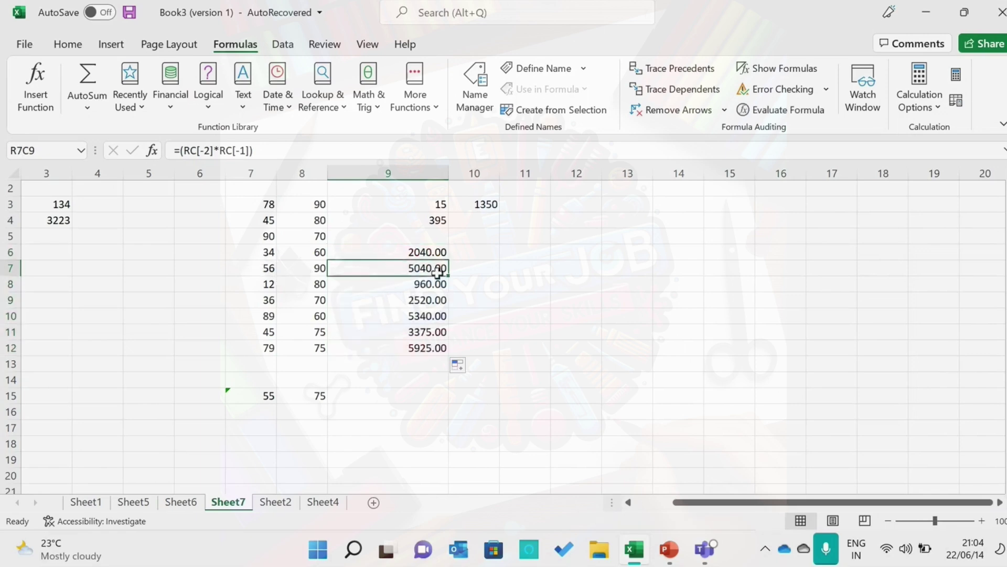
left_click(436, 286)
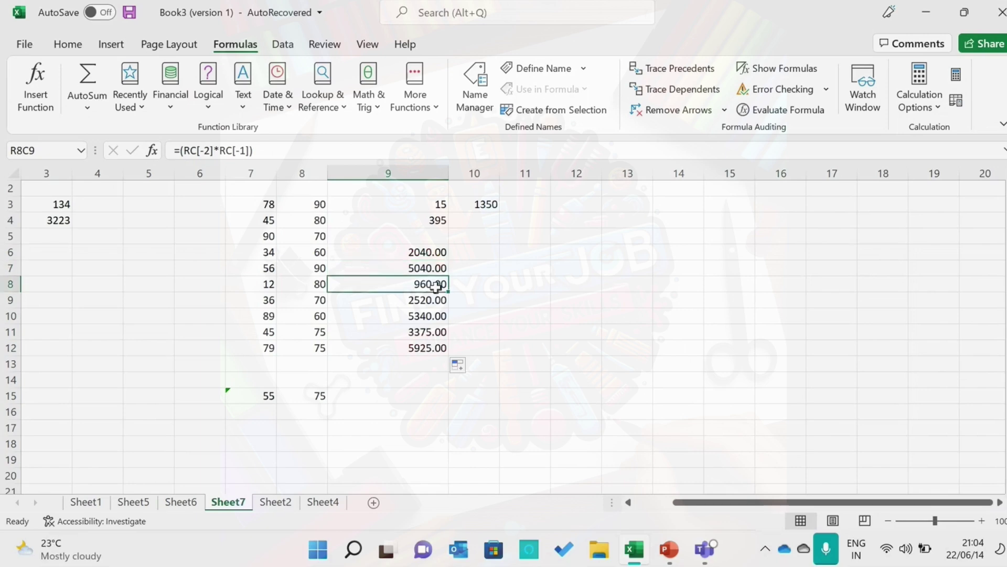
left_click(436, 302)
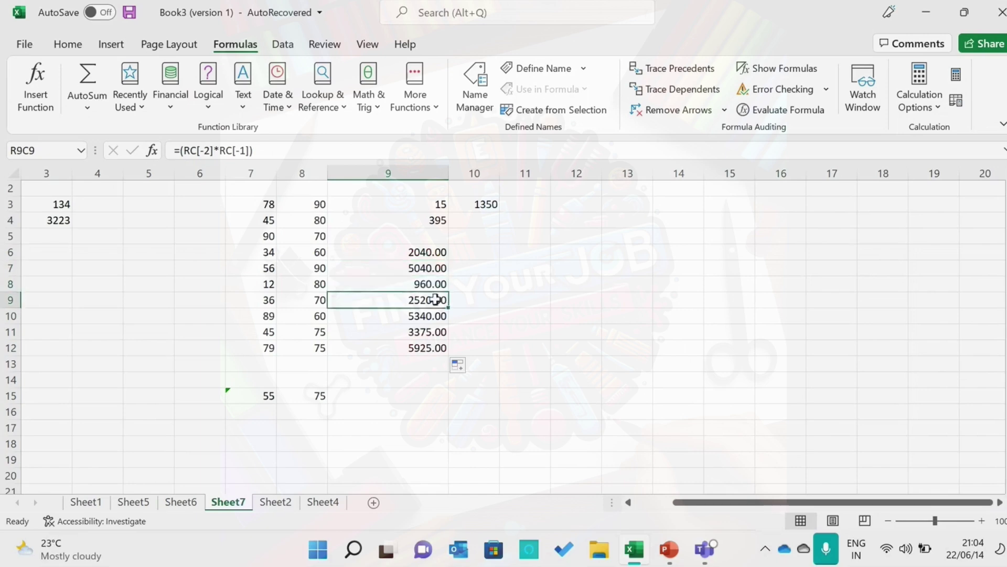
double_click(436, 302)
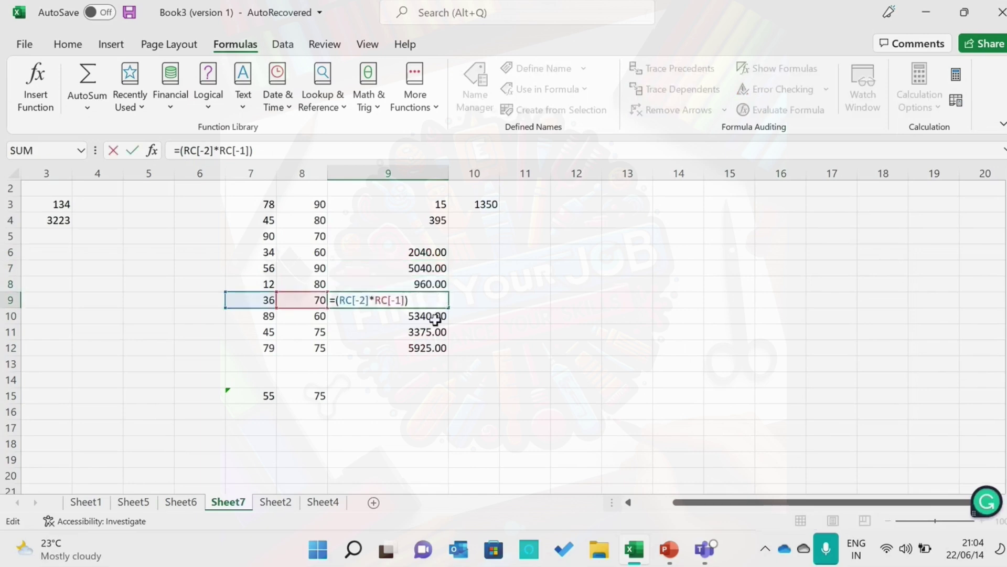
left_click(434, 317)
left_click(435, 332)
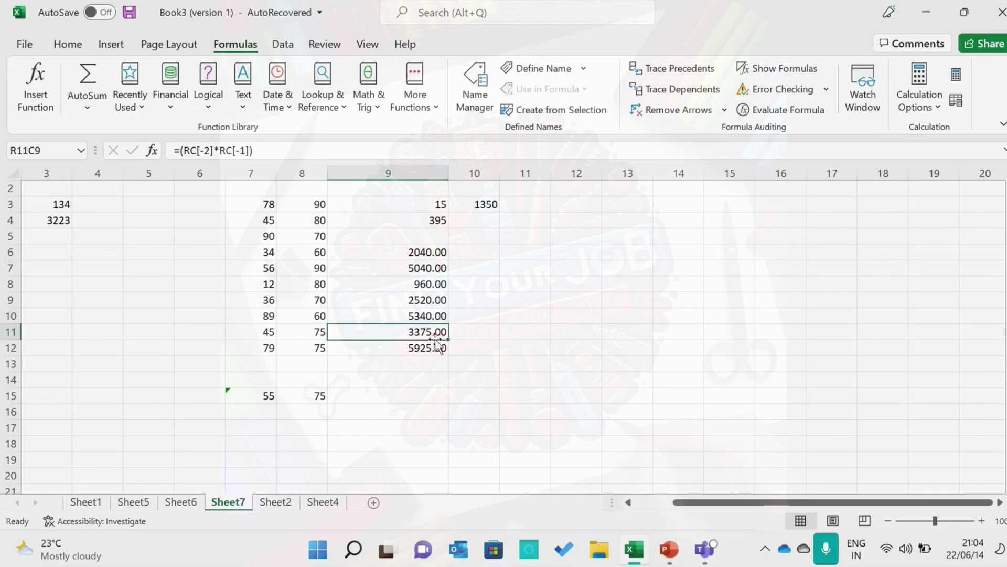
left_click(436, 346)
double_click(436, 347)
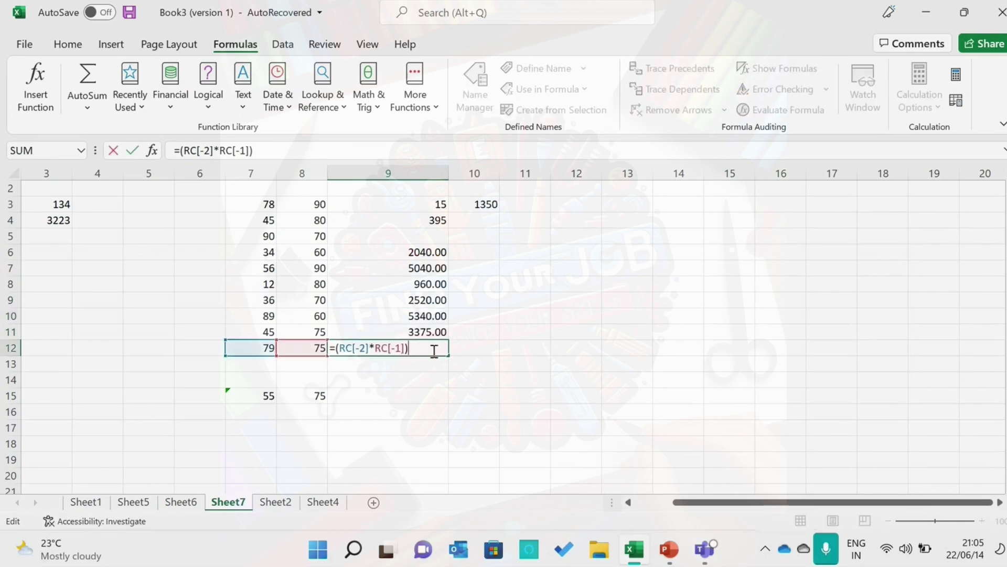
left_click(478, 350)
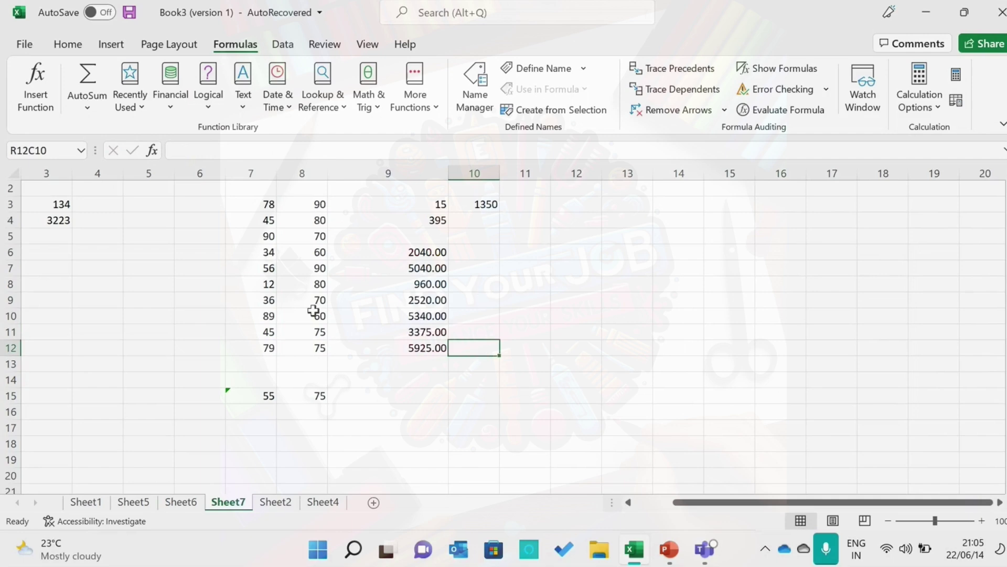
left_click(417, 303)
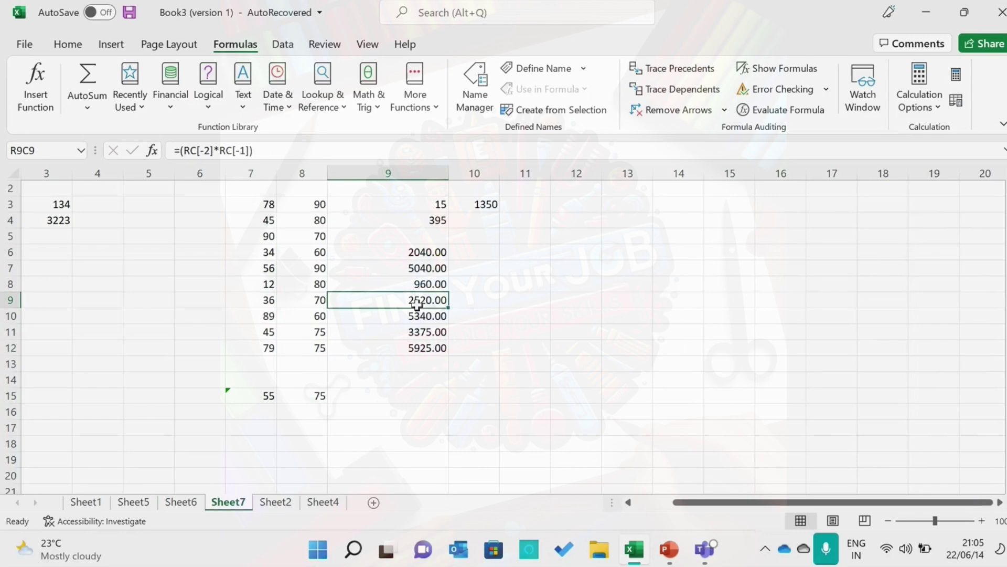
double_click(417, 303)
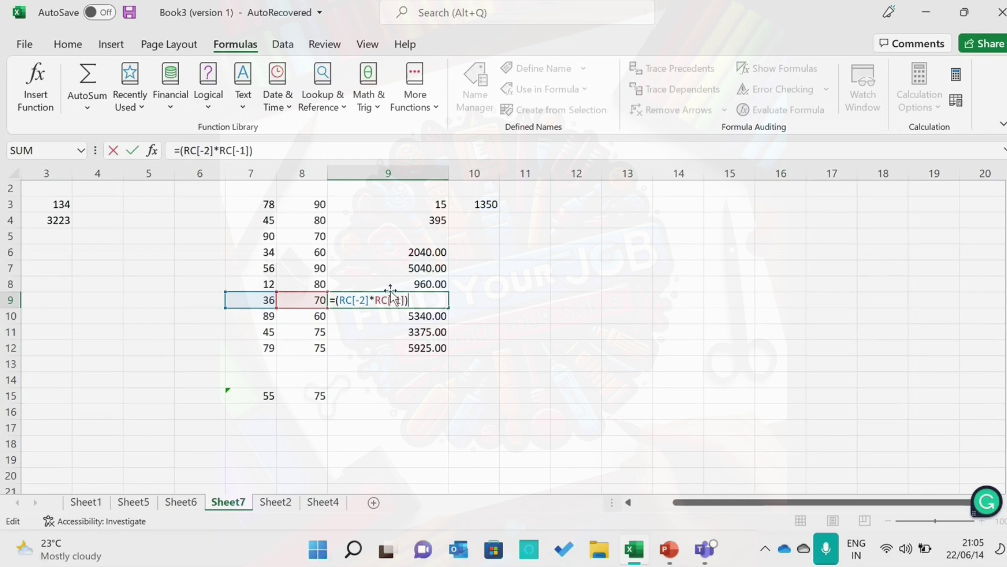
left_click(540, 294)
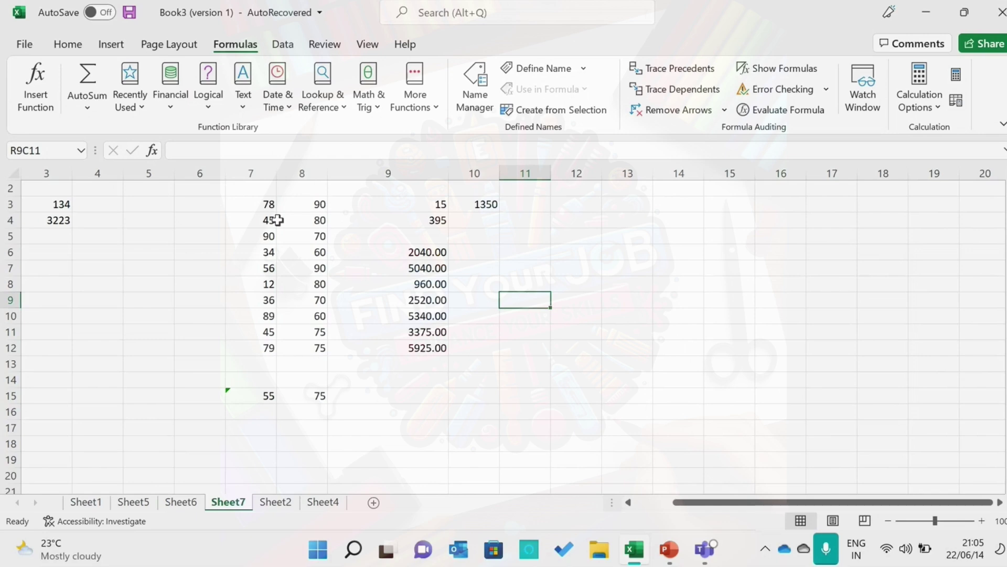
Step: Enter a bracketed formula in row 5 of column 9 that multiplies column 7's values from rows 5, 6 and 7
left_click(353, 235)
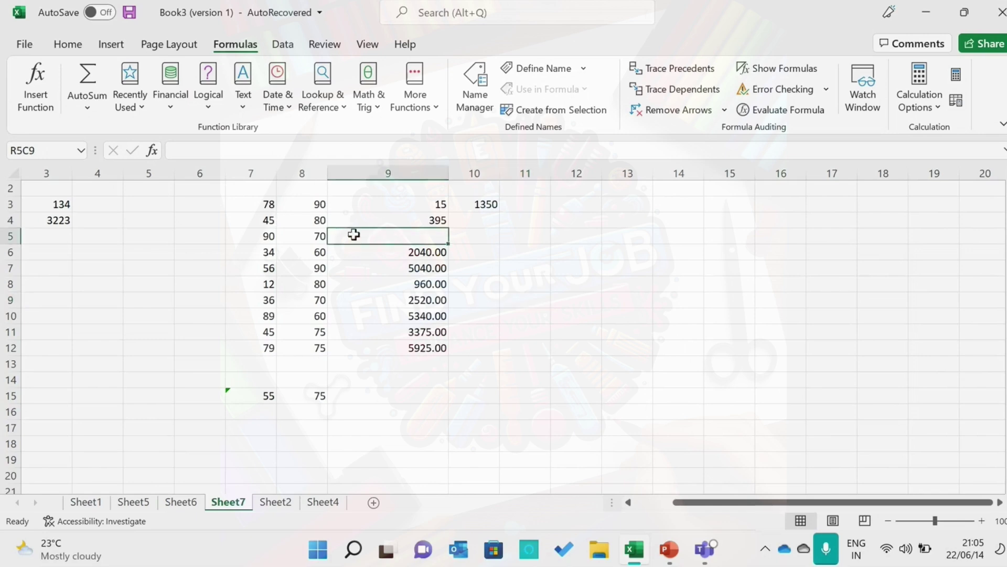
type("=")
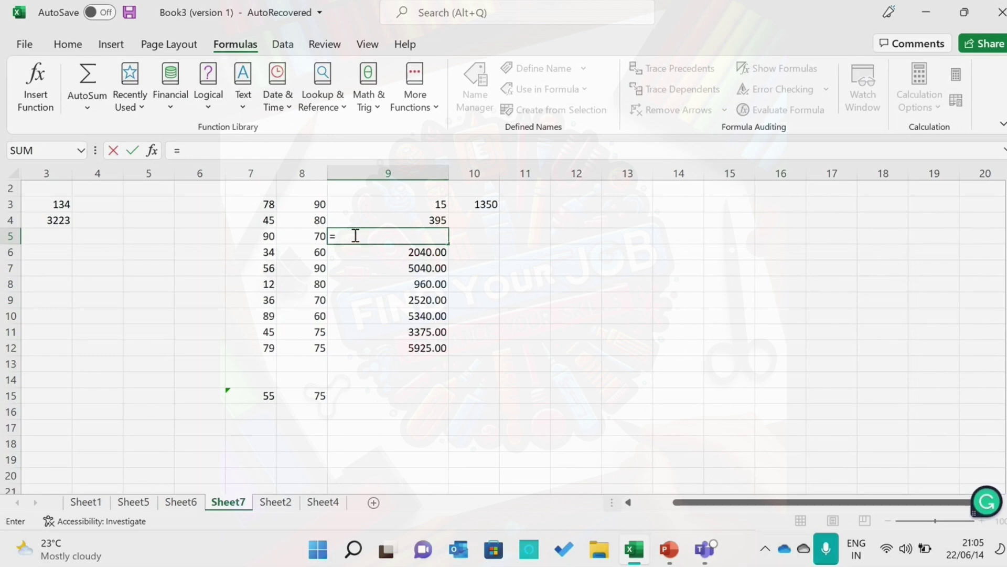
type("(")
left_click(246, 241)
left_click(378, 235)
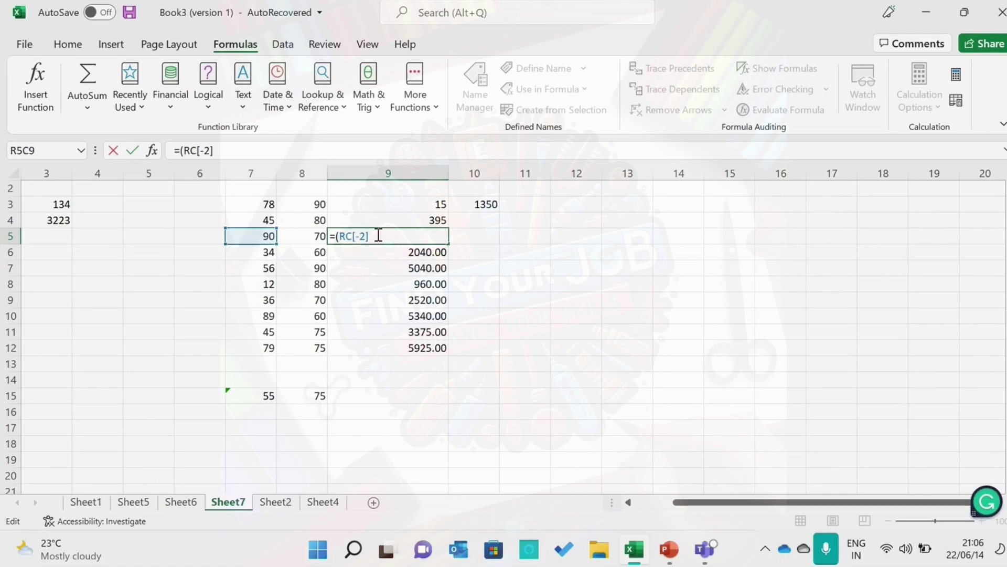
type("*")
left_click(268, 254)
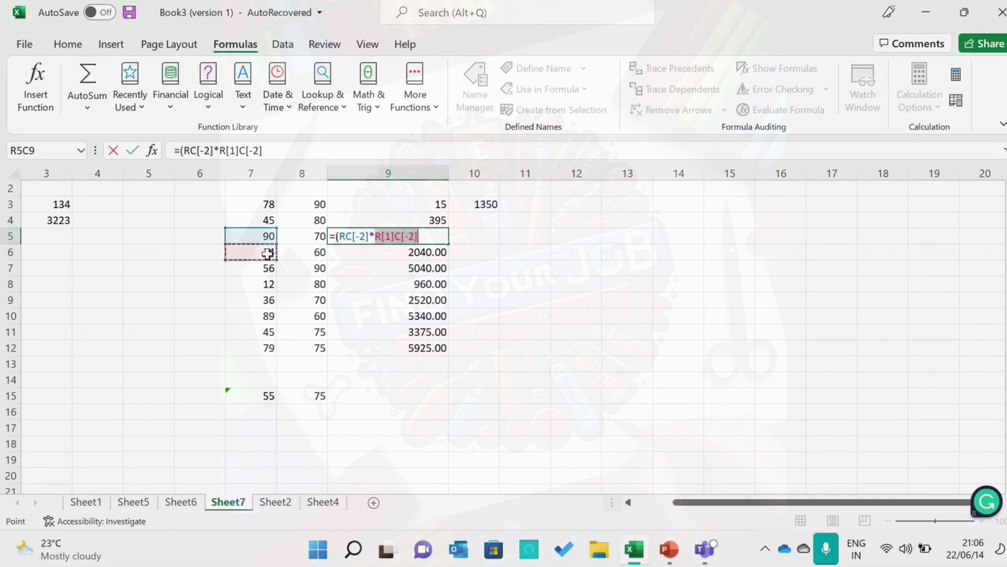
left_click(428, 237)
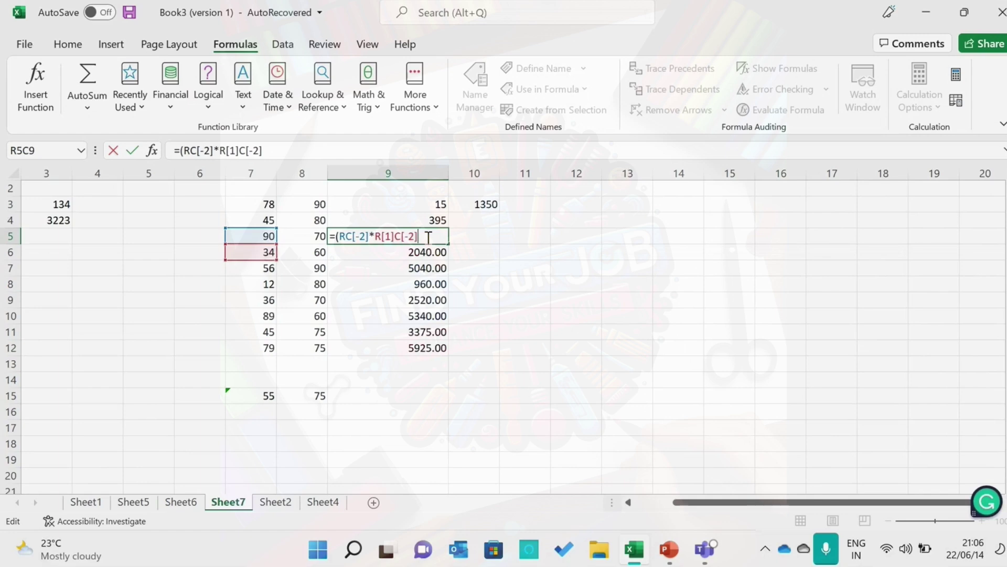
type("*")
left_click(270, 269)
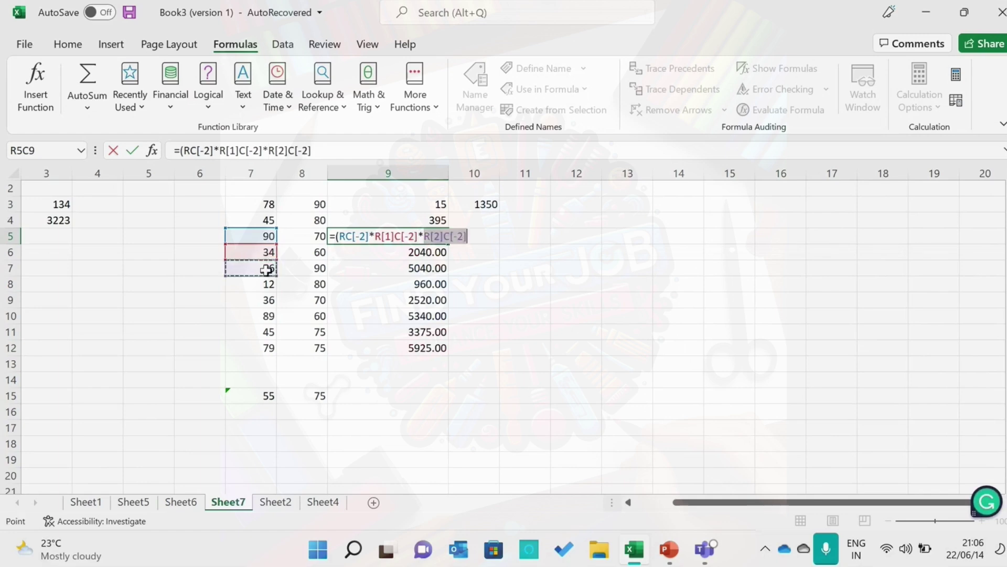
left_click(486, 235)
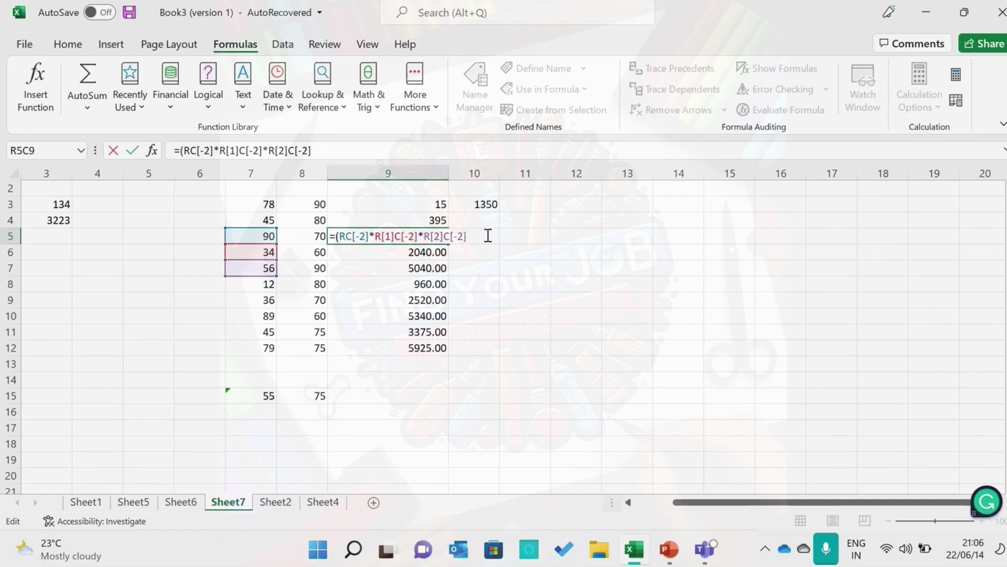
type(")")
key("Return")
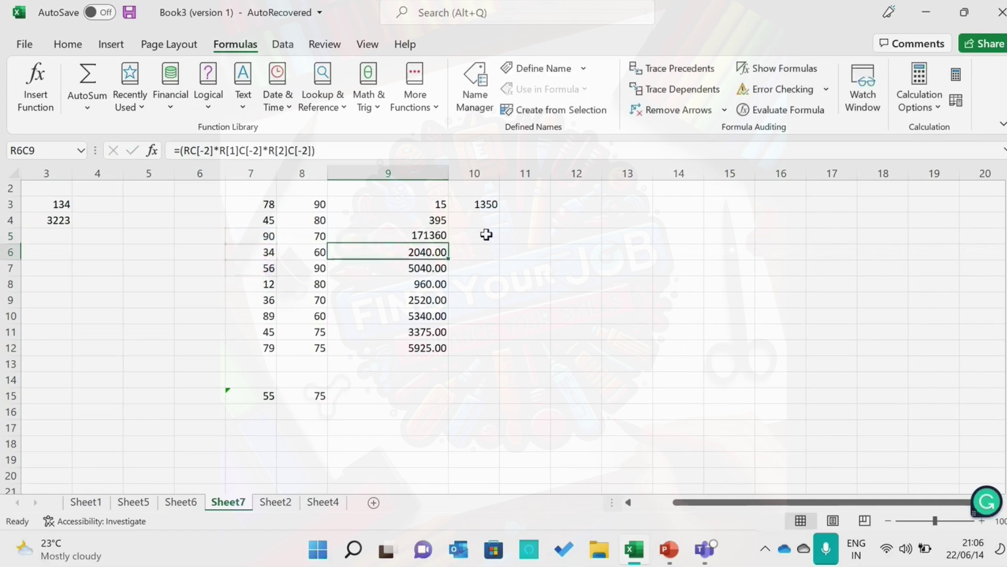
Step: Open the row 5 formula for inspection, then switch to PowerPoint and present the Multiplication Formula slide full screen
double_click(422, 236)
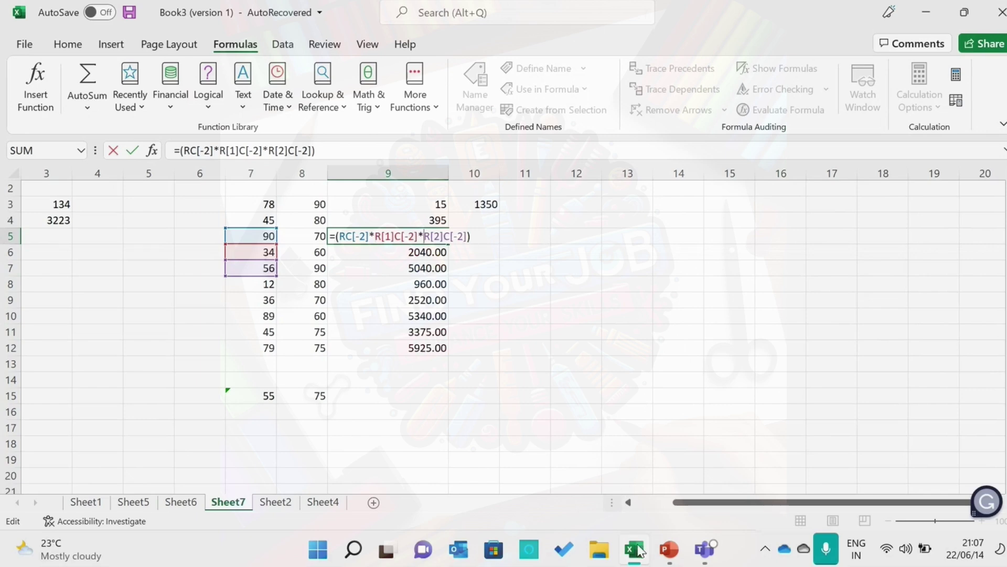
left_click(670, 557)
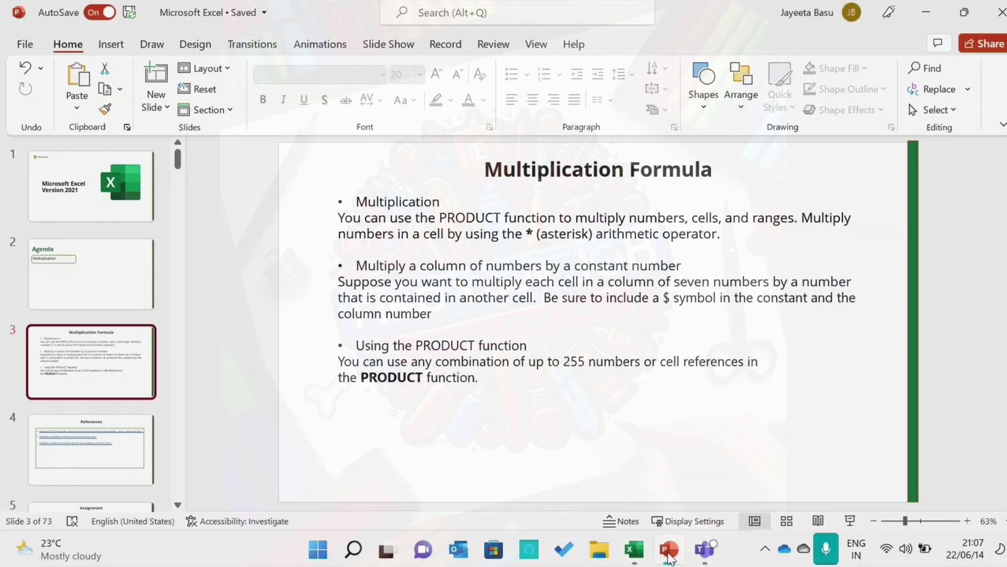
left_click(851, 519)
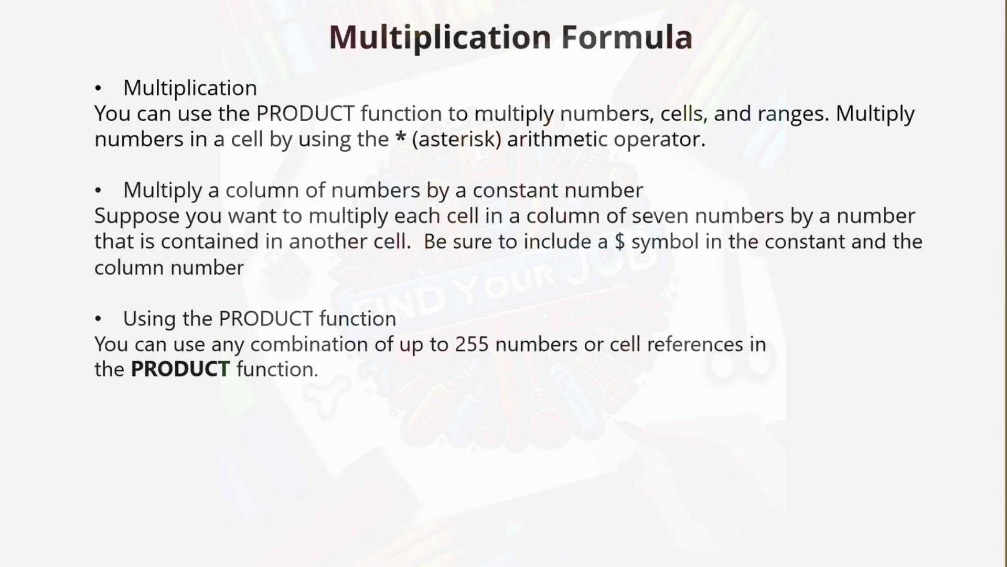
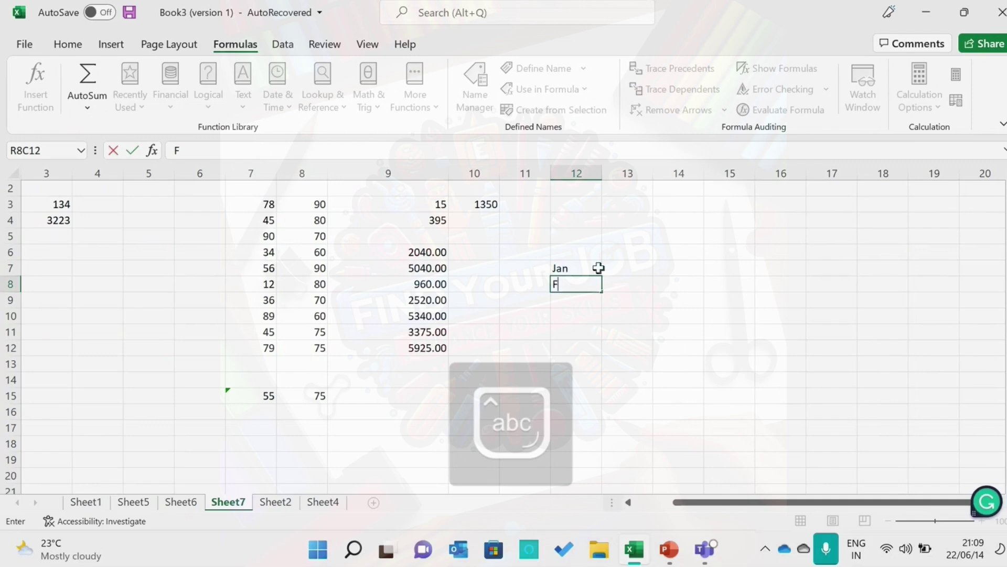
Step: Continue the month list in column 12 with Feb, Mar and Apr in rows 8 to 10
key("Return")
key("Caps_Lock")
type("M")
key("Caps_Lock")
type("ar")
key("Return")
key("Caps_Lock")
type("A")
key("Caps_Lock")
type("pr")
key("Return")
Step: Finish the month list in column 12 with May in row 11 and June in row 12
key("Caps_Lock")
type("MAr")
key("BackSpace")
key("BackSpace")
key("Caps_Lock")
type("ar")
key("BackSpace")
type("y")
key("Return")
key("Caps_Lock")
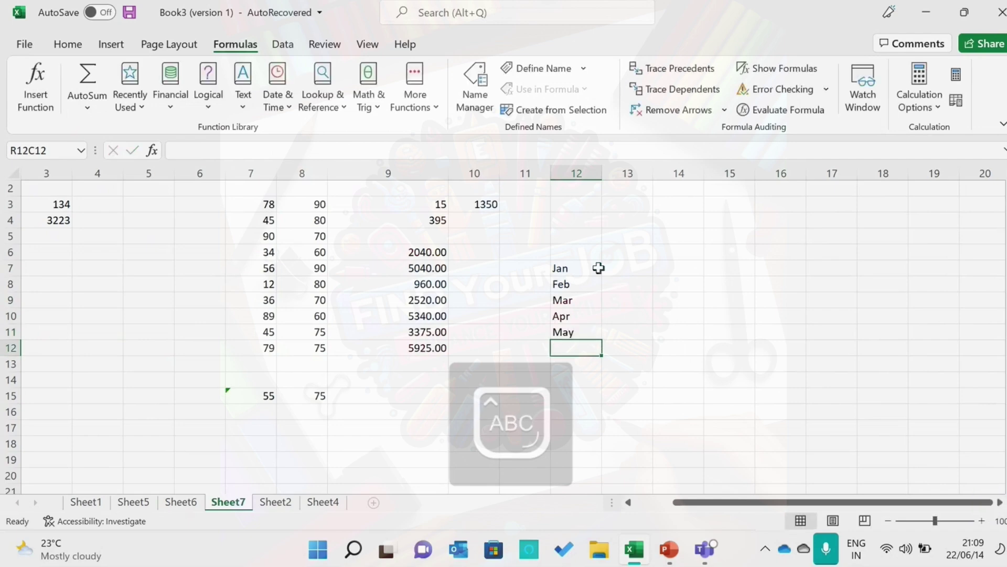
type("J")
key("Caps_Lock")
type("ume")
key("BackSpace")
key("BackSpace")
type("ne")
Step: Add the header Months above the month list, in row 6 of column 12
left_click(581, 256)
key("Caps_Lock")
type("M")
key("Caps_Lock")
type("onths")
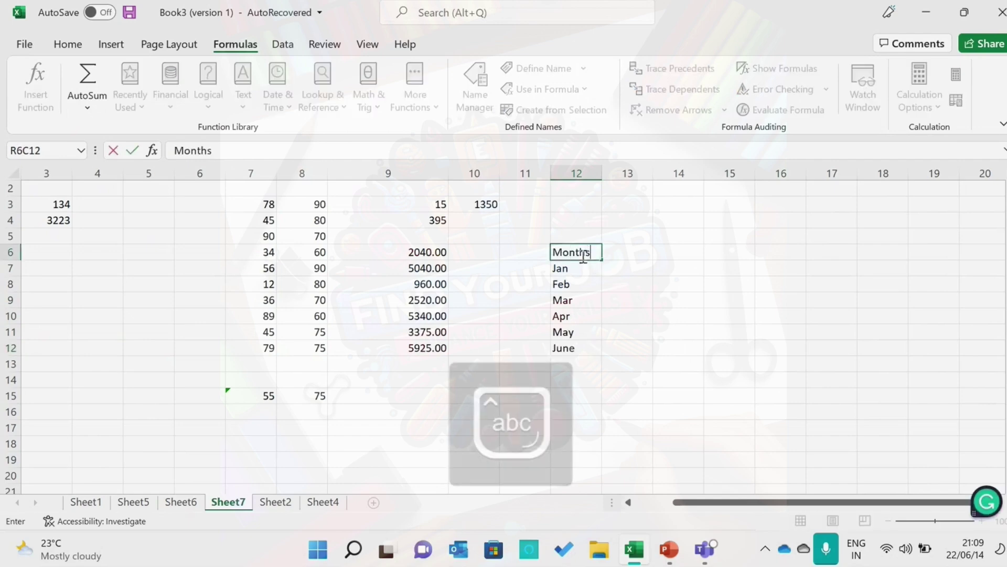
Step: Add the header No.of Product in row 6 of column 13, beside the Months header
left_click(623, 254)
type("No")
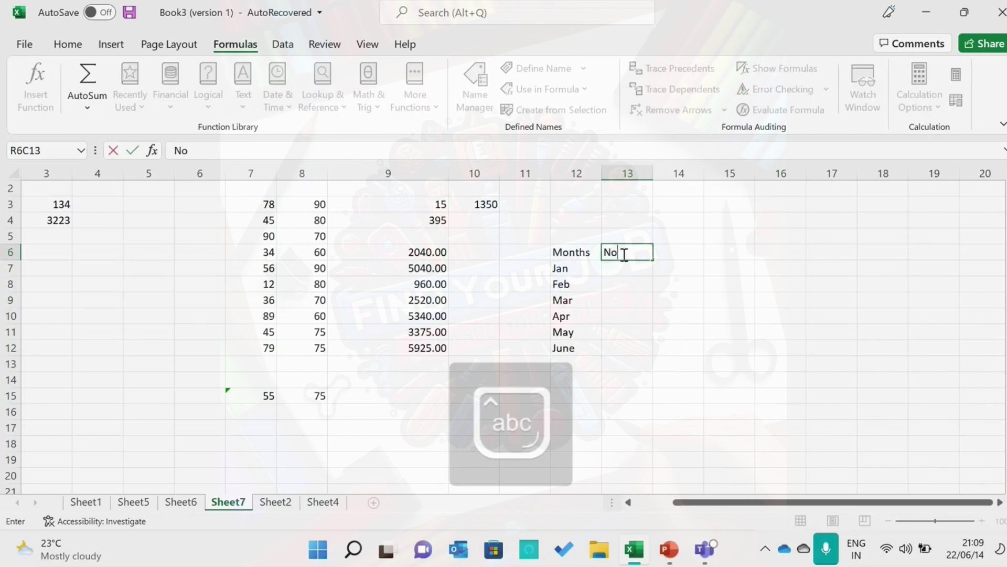
type(".of")
key("Caps_Lock")
type("P")
key("Caps_Lock")
type("roduct")
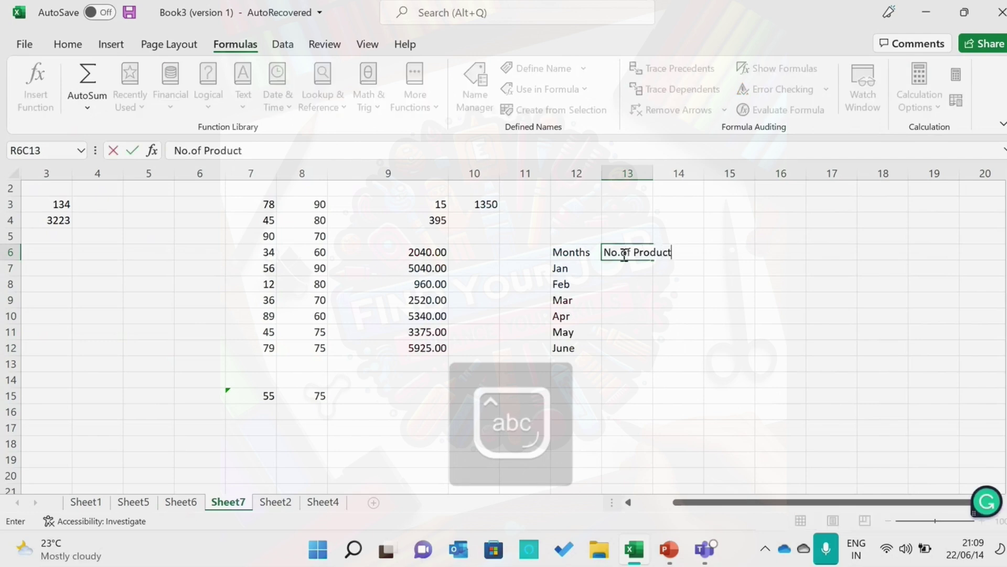
Step: Enter the product counts 567, 908, 456 and 890 for Jan to Apr in column 13
left_click(631, 273)
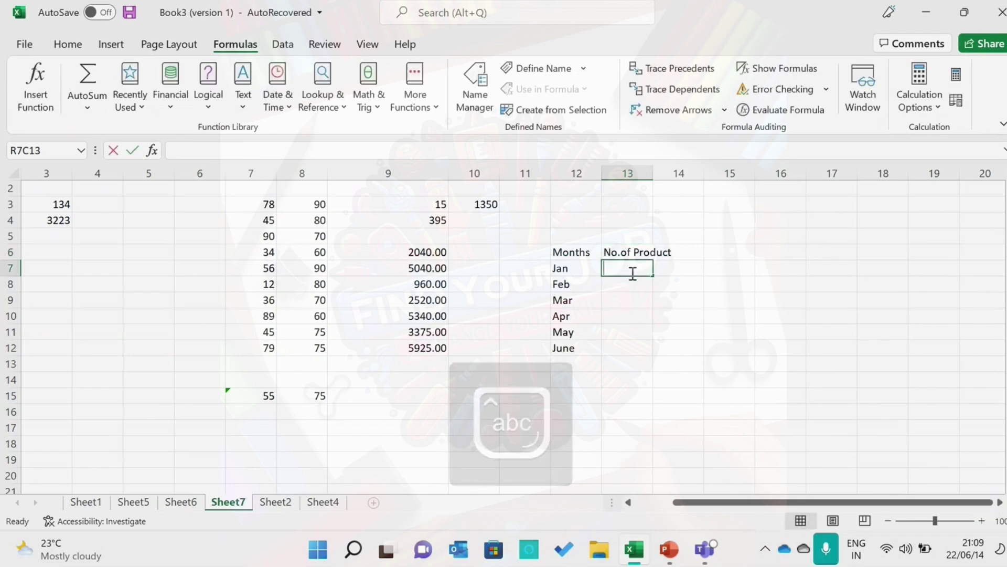
type("567")
key("Return")
type("908")
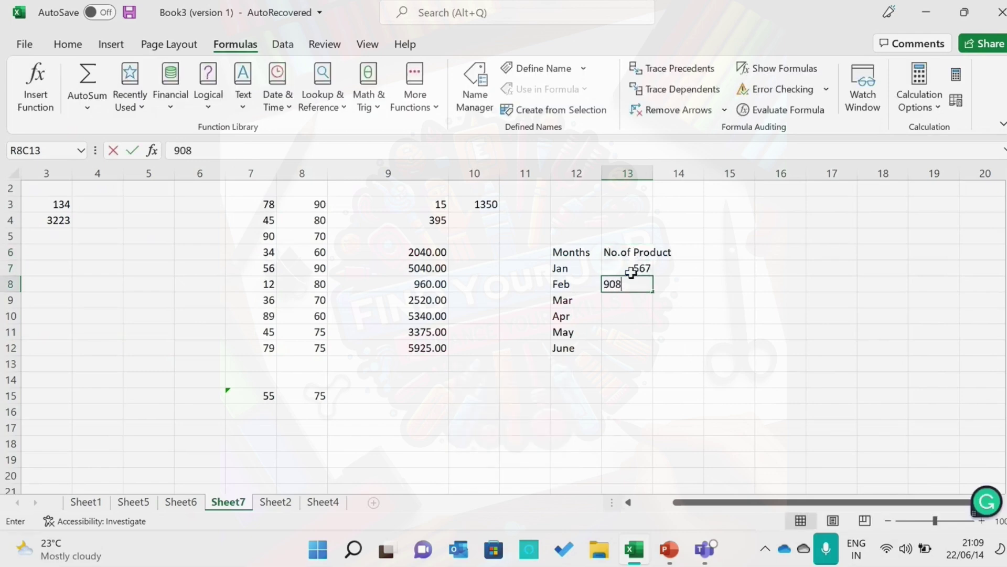
key("Return")
type("456")
key("Return")
type("890")
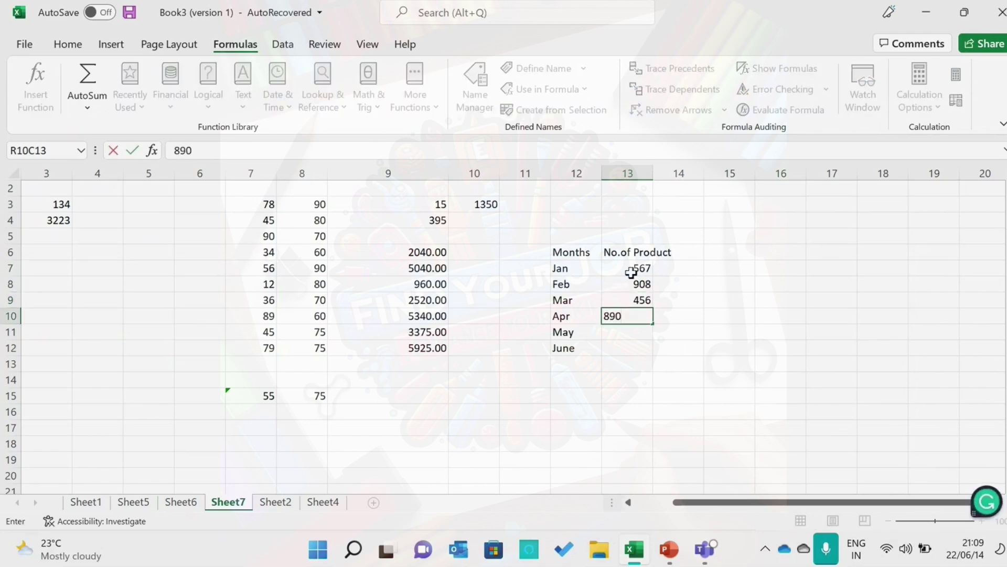
Step: Complete the product counts in column 13 with 345 for May and 234 for June
key("Return")
type("345")
key("Up")
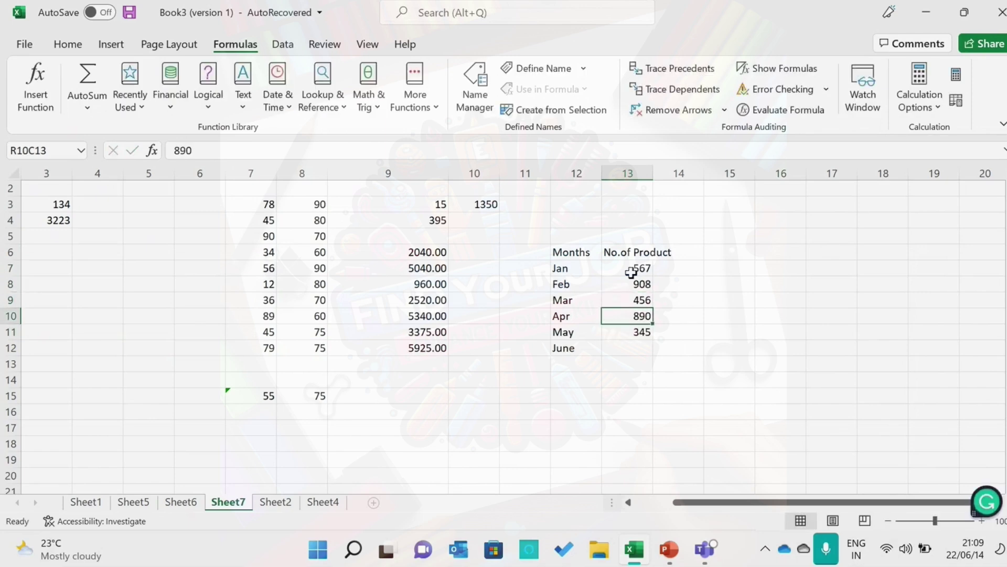
key("Down")
key("Down")
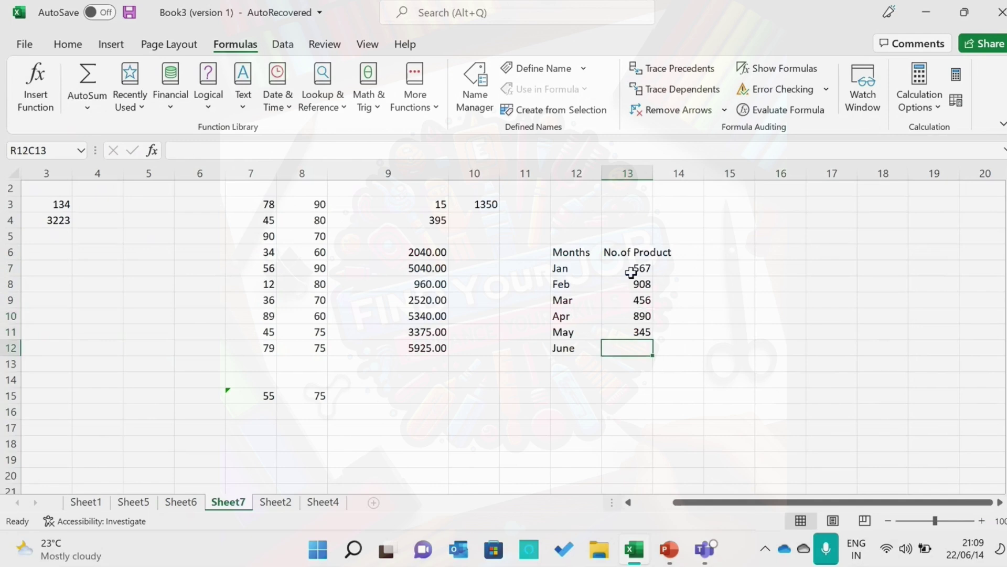
type("234")
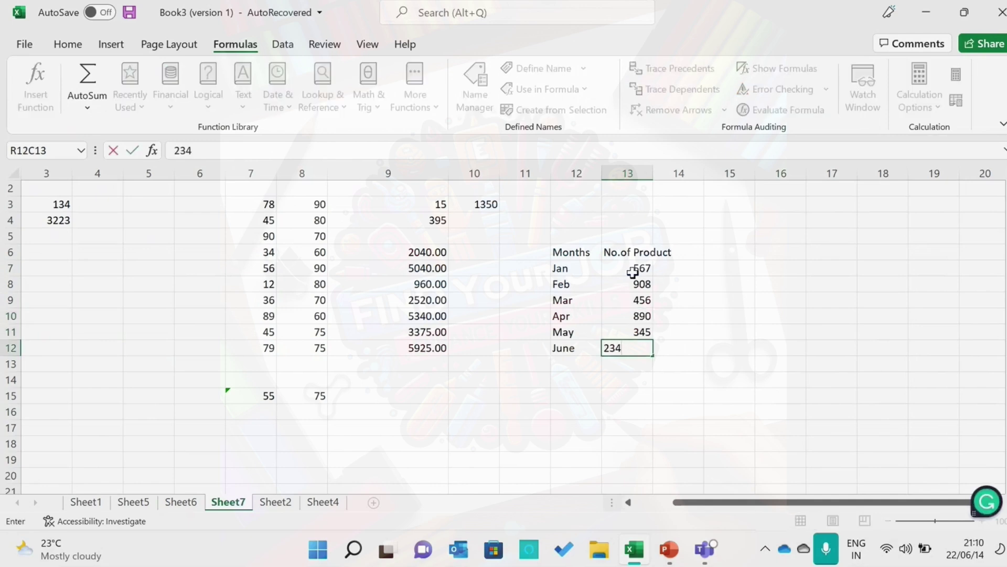
Step: Wrap the text of the No.of Product header so it fits within its cell
left_click(632, 254)
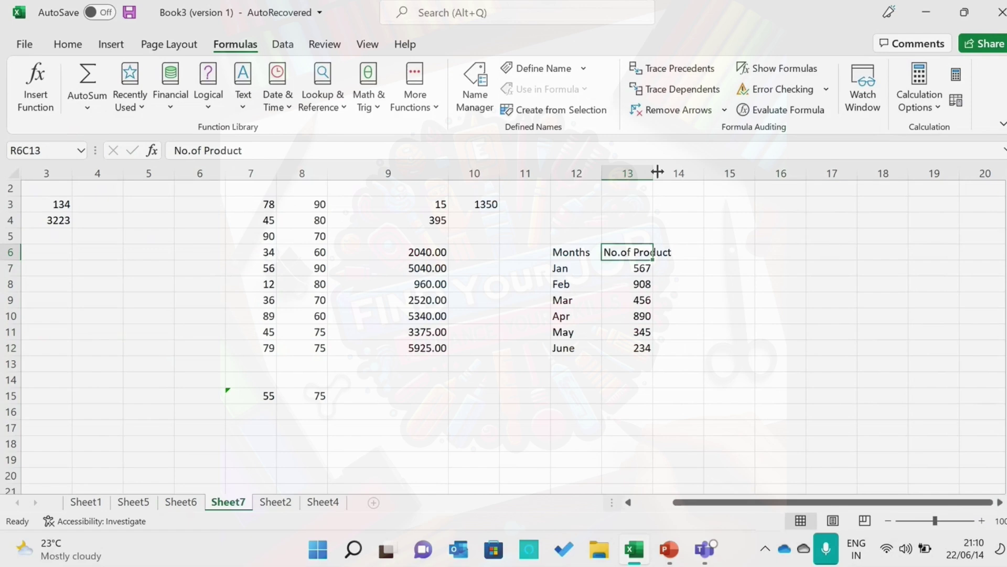
left_click(65, 50)
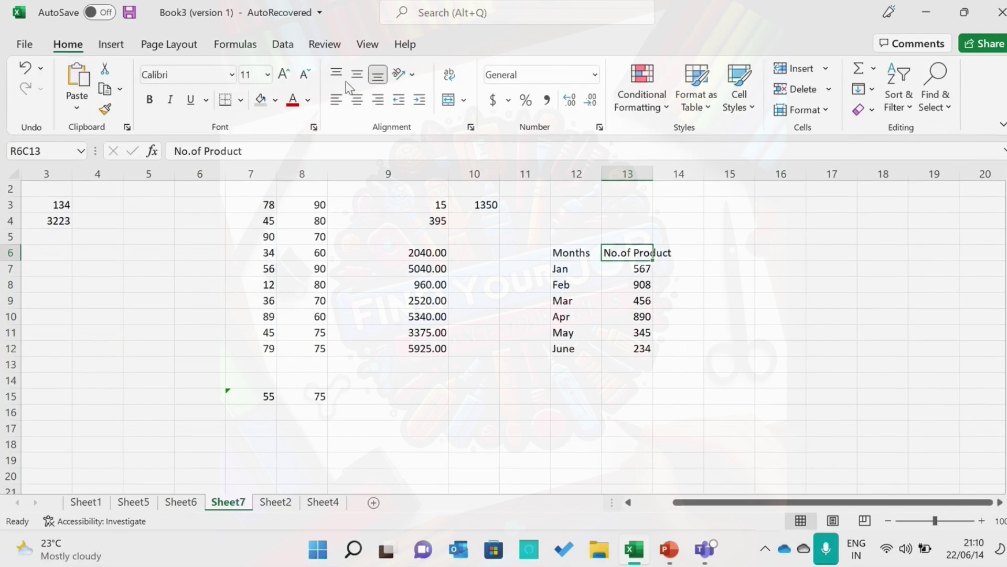
left_click(455, 81)
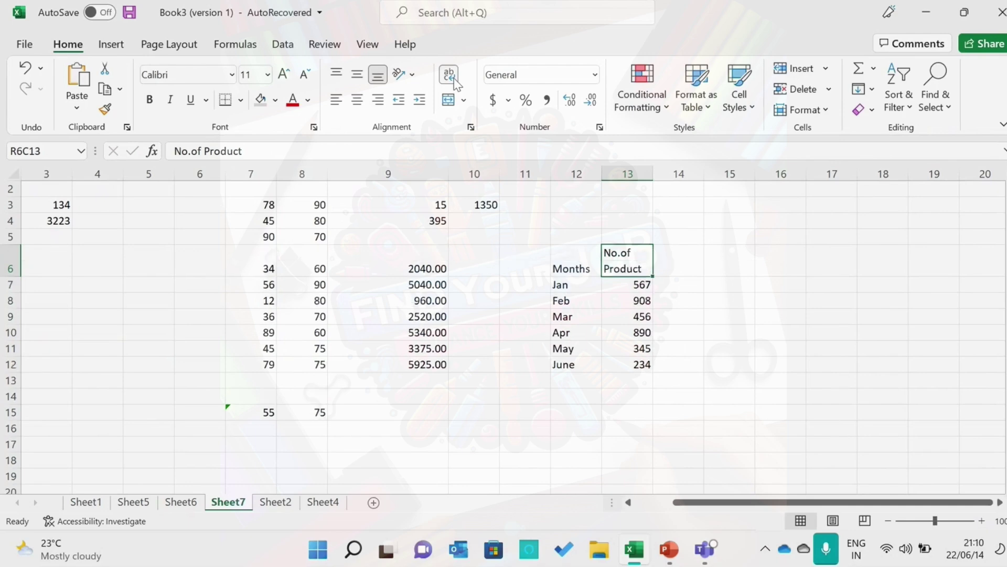
Step: Add the header Constant Amount in row 6 of column 14 and wrap its text within the cell
left_click(679, 263)
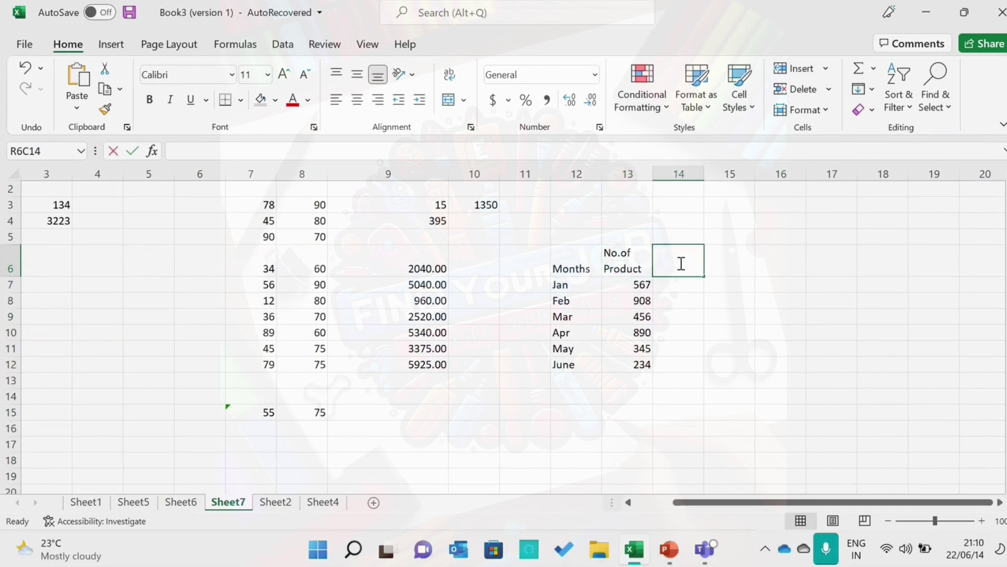
double_click(679, 262)
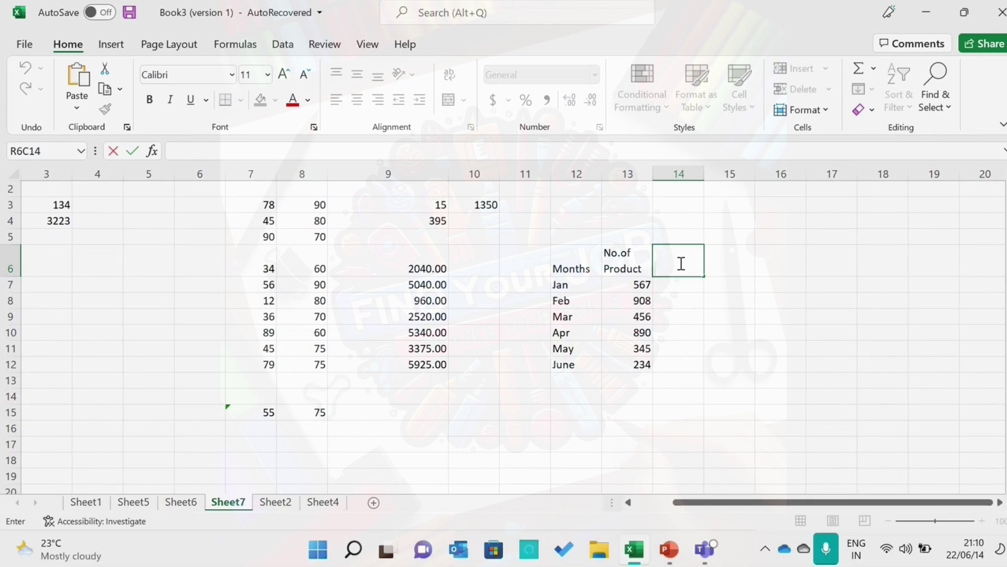
type("Constan")
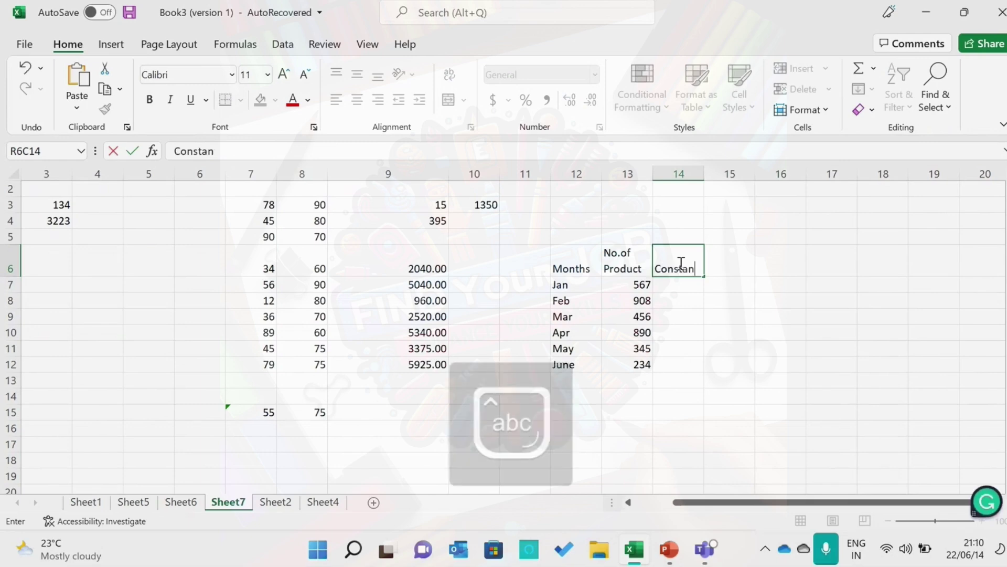
type("t Amo")
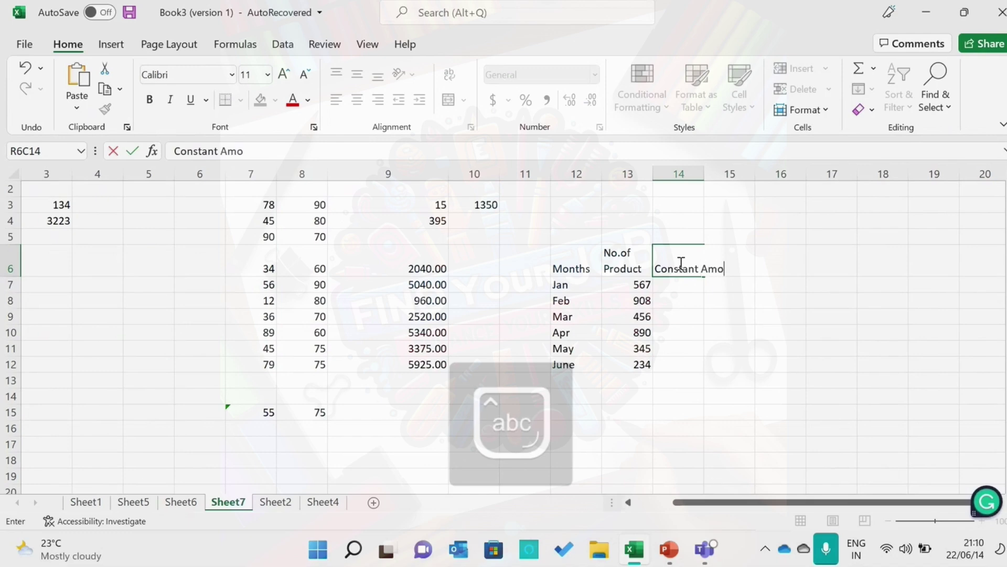
type("nt")
key("Return")
left_click(680, 264)
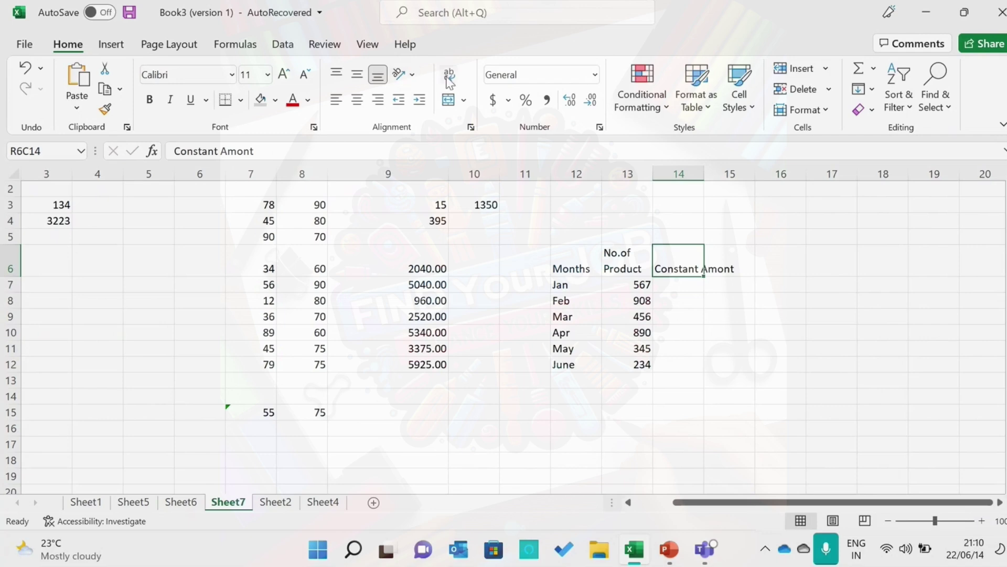
left_click(449, 81)
double_click(680, 269)
type("u")
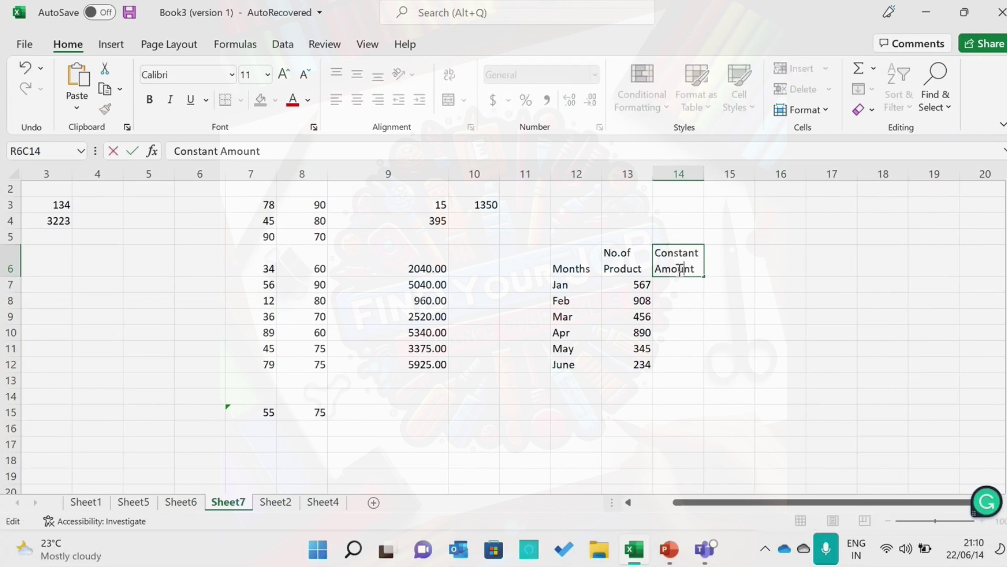
key("Return")
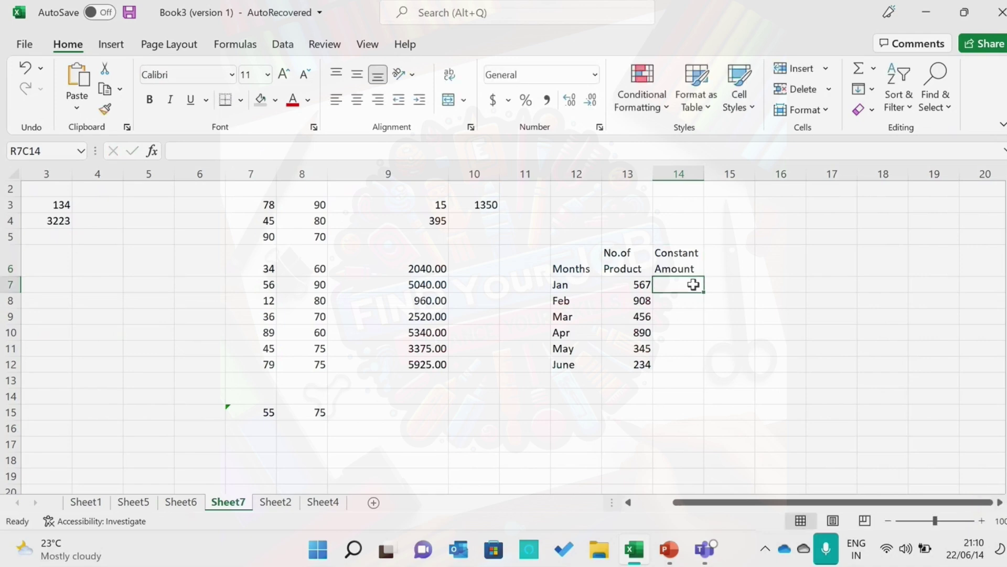
Step: Enter 75 as the constant amount in the Jan row of column 14
type("75")
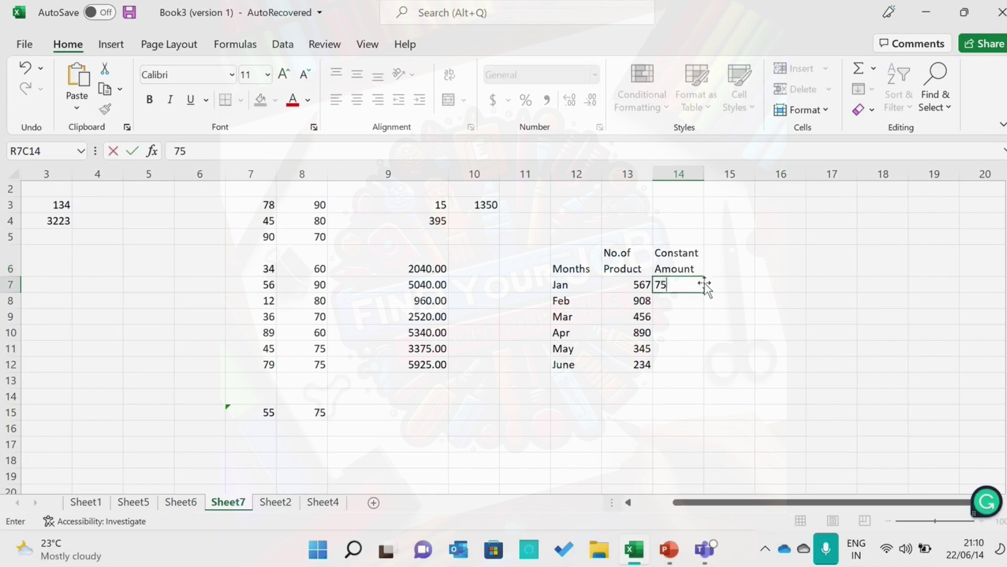
left_click(724, 279)
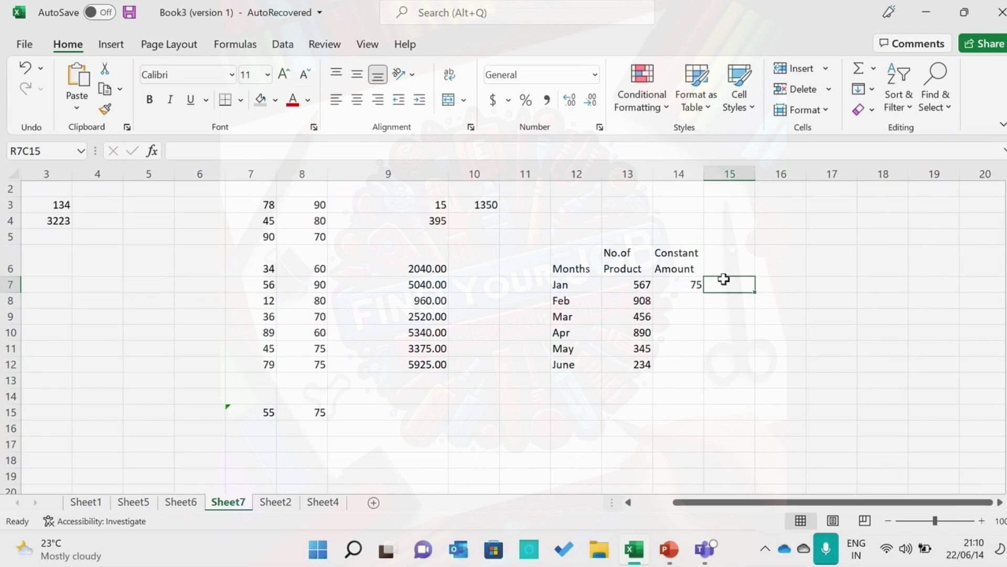
left_click(679, 288)
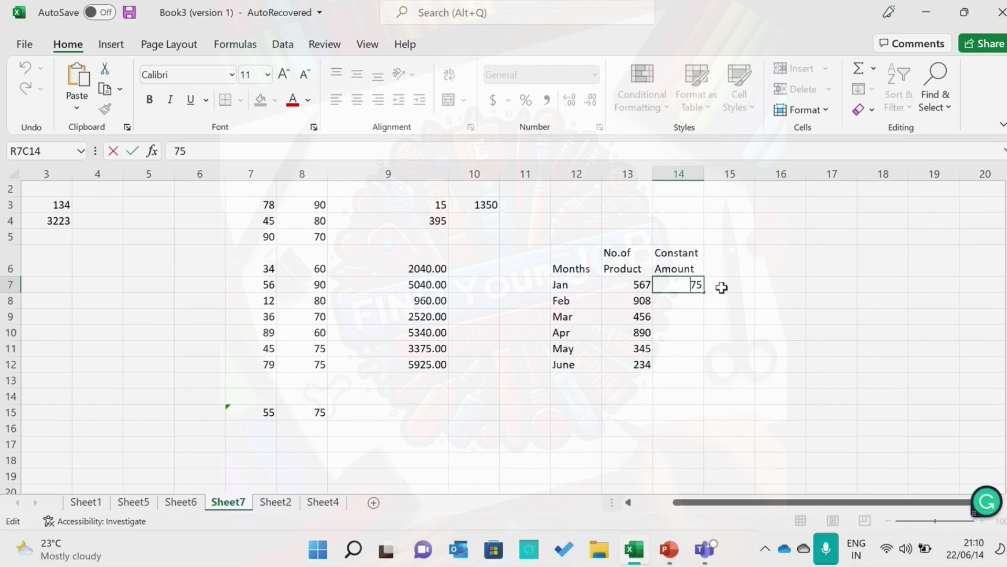
left_click(768, 284)
Step: Open the detailed number format settings for the Jan constant amount and choose the Currency category
left_click(700, 283)
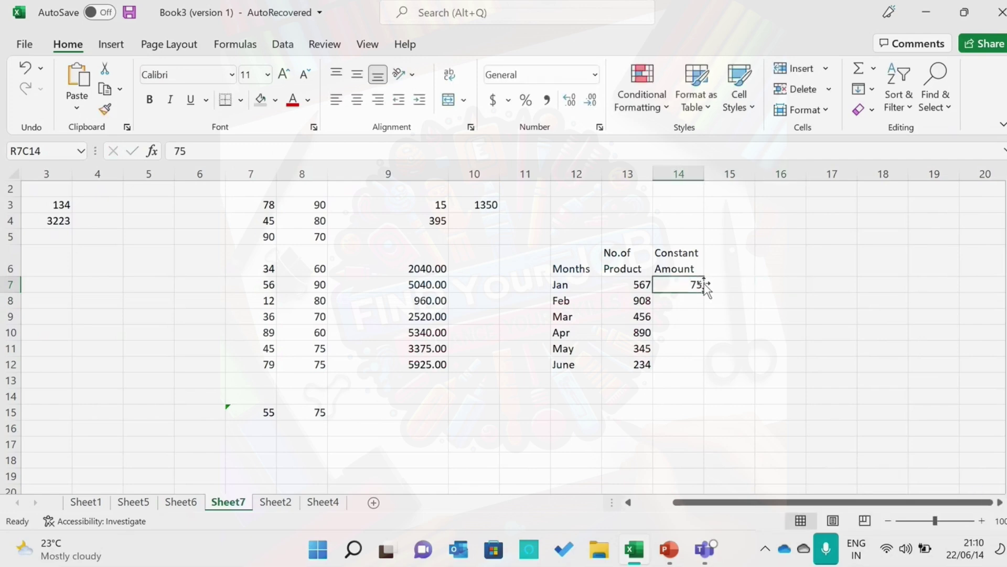
left_click(509, 101)
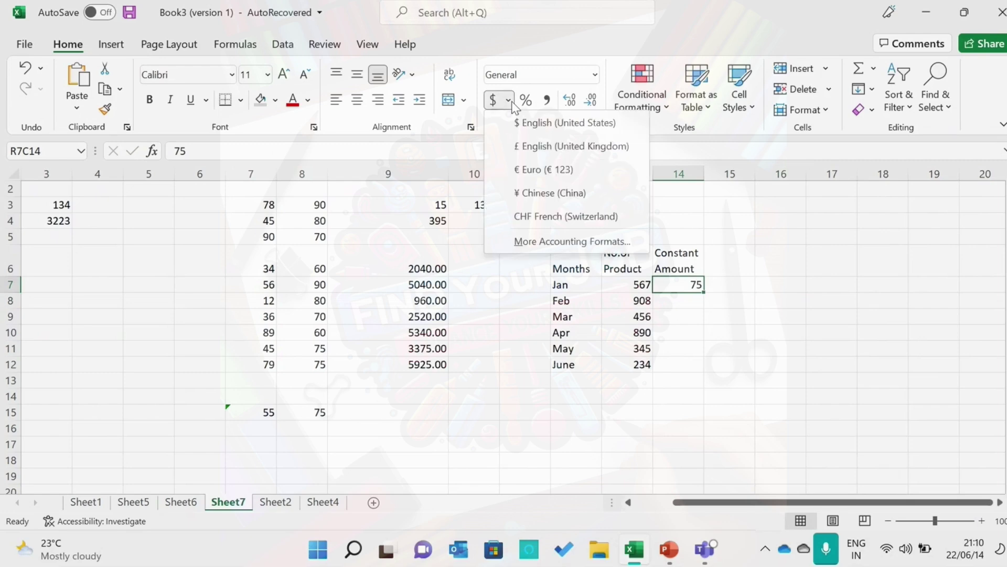
left_click(555, 243)
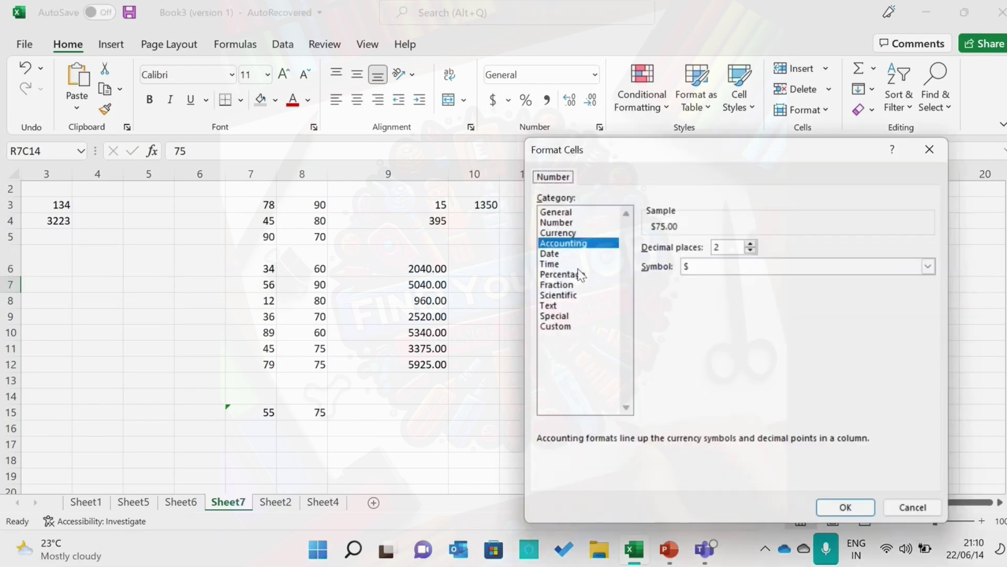
left_click(558, 231)
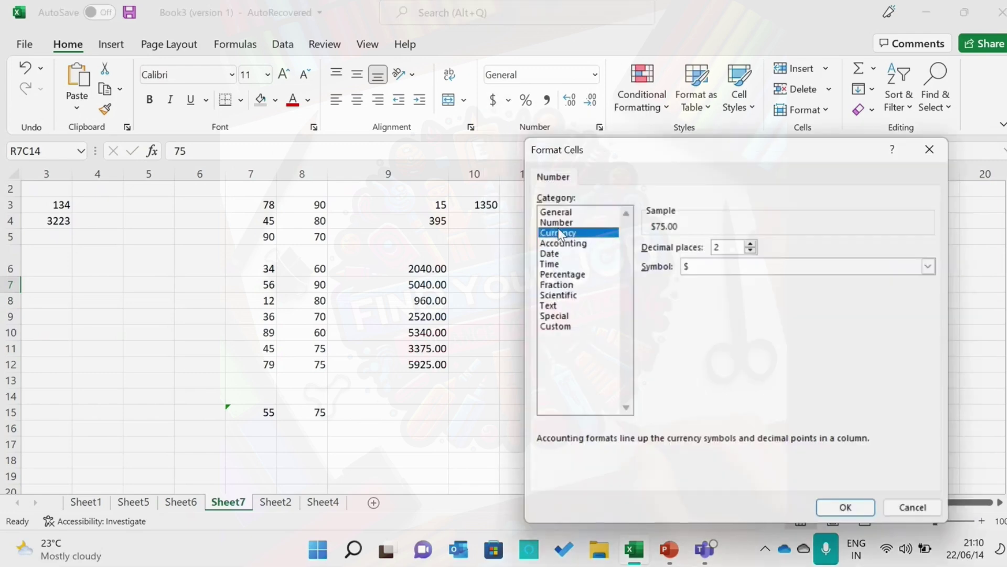
left_click(927, 266)
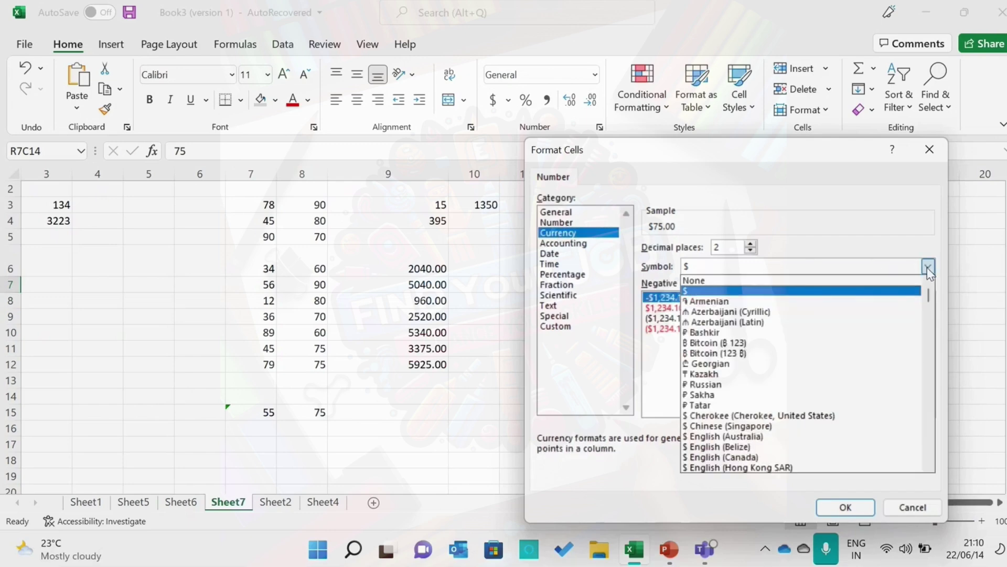
right_click(931, 309)
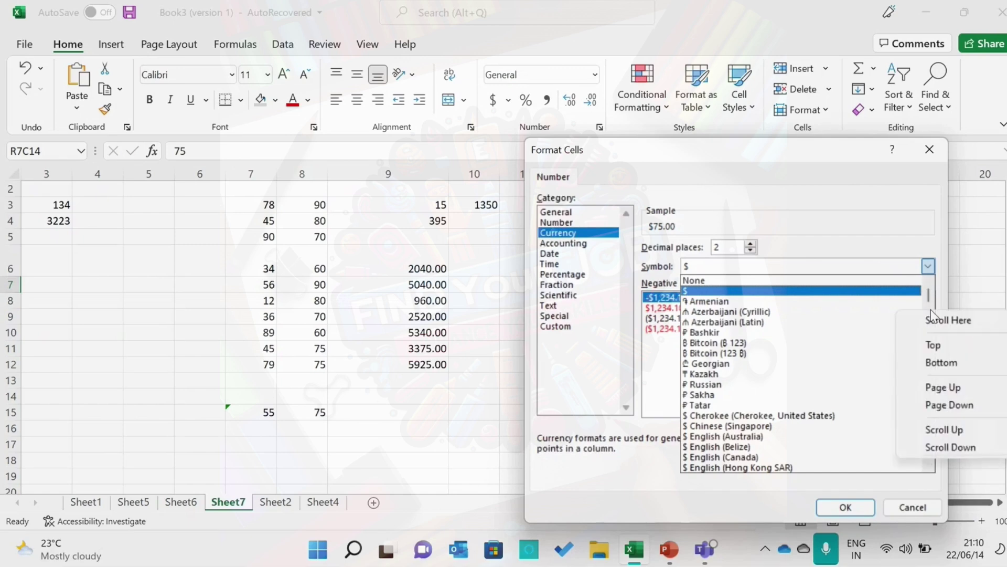
left_click(869, 315)
left_click(866, 312)
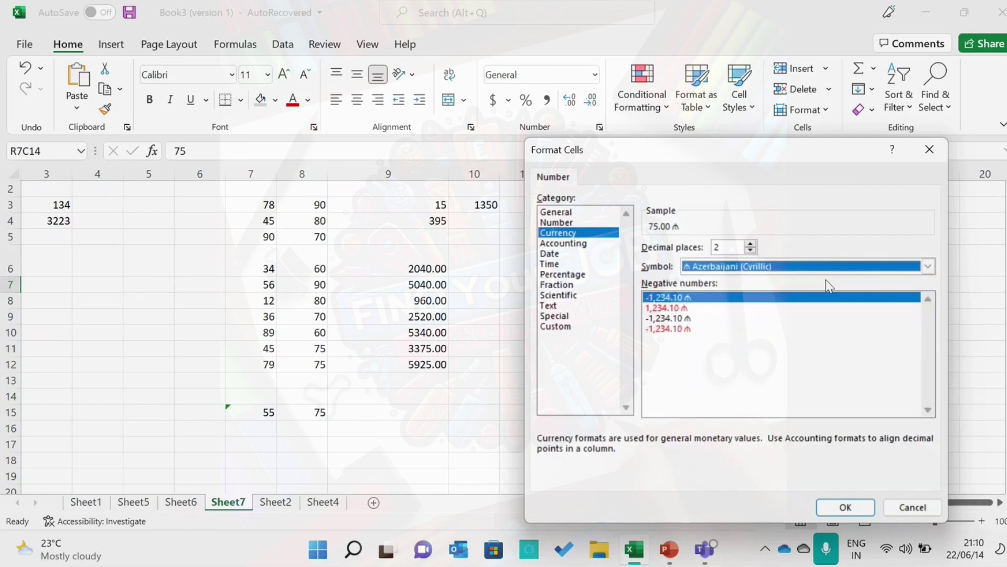
Step: Apply the ₹ English (India) currency symbol with the red, unsigned negative number style to the Jan constant amount
left_click(928, 266)
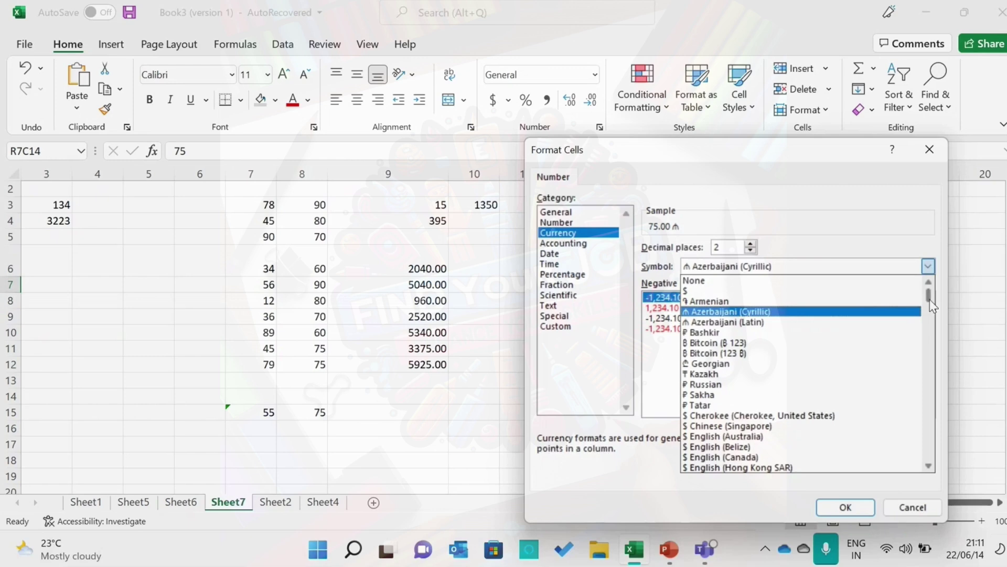
left_click_drag(931, 305, 931, 340)
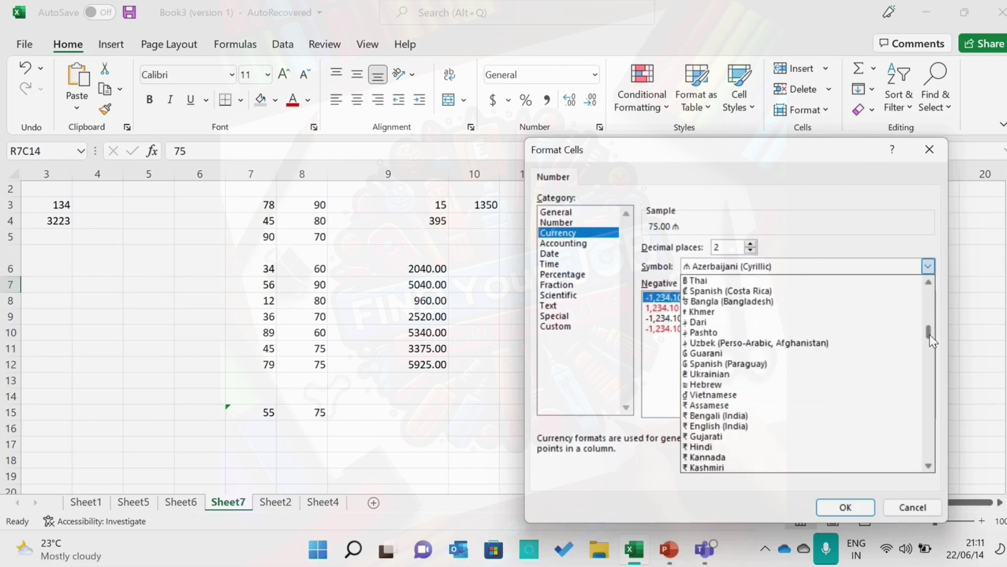
left_click(720, 425)
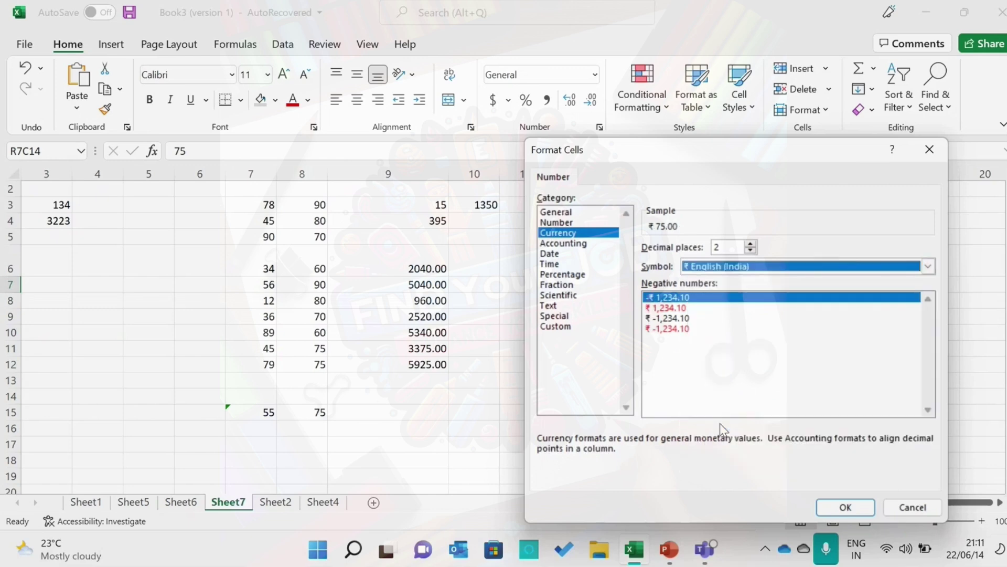
left_click(681, 308)
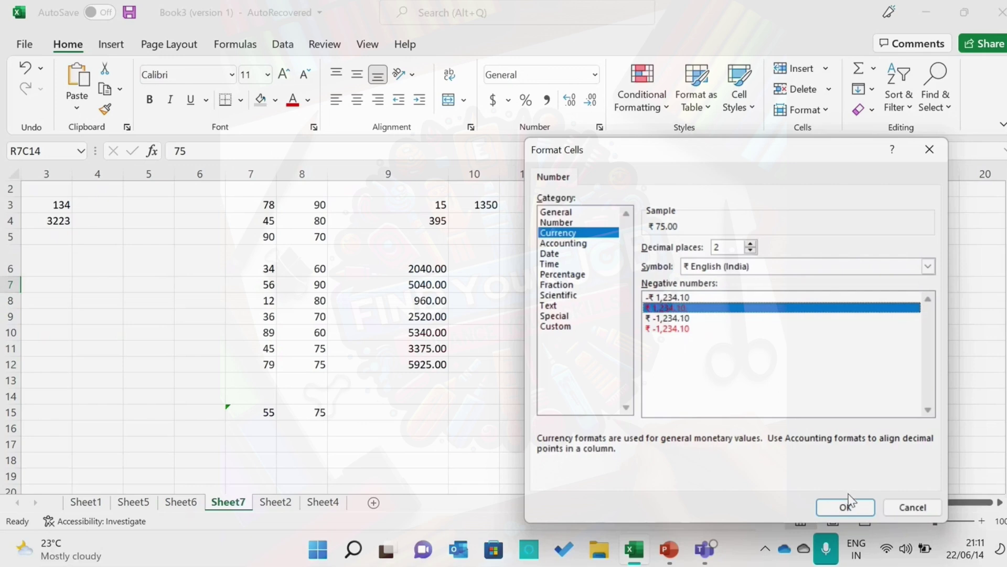
left_click(852, 507)
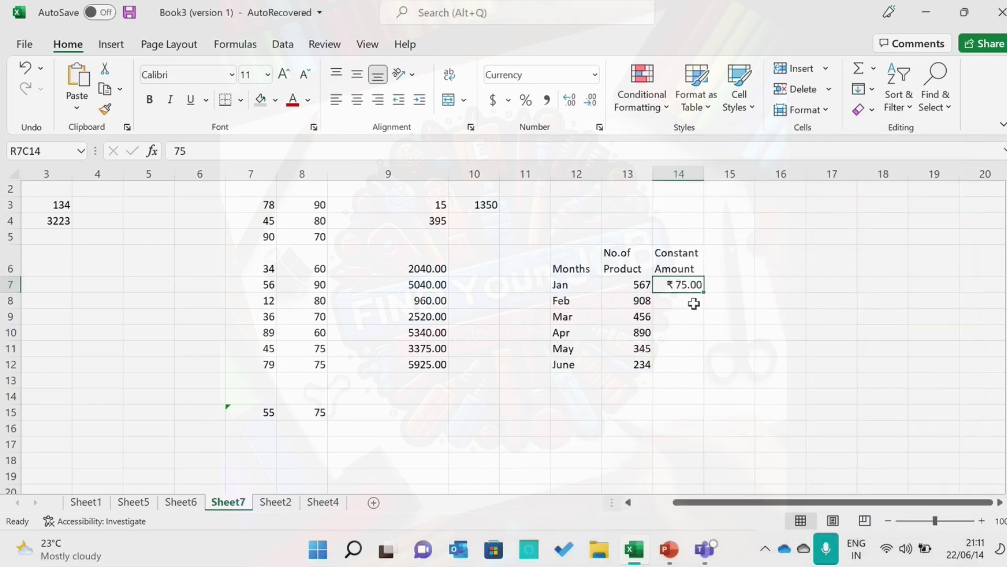
left_click(733, 282)
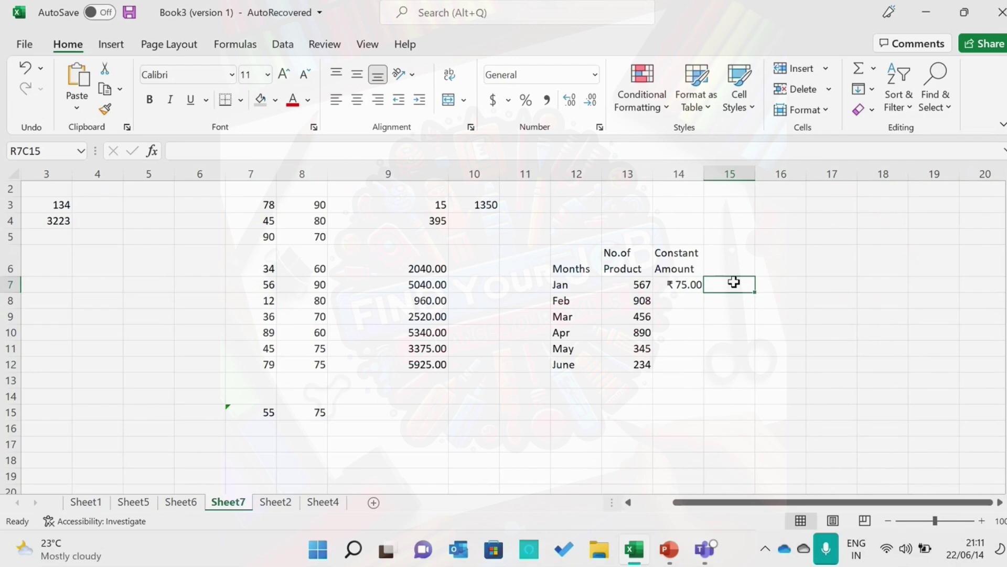
Step: Add the header Sales in row 6 of column 15
left_click(733, 255)
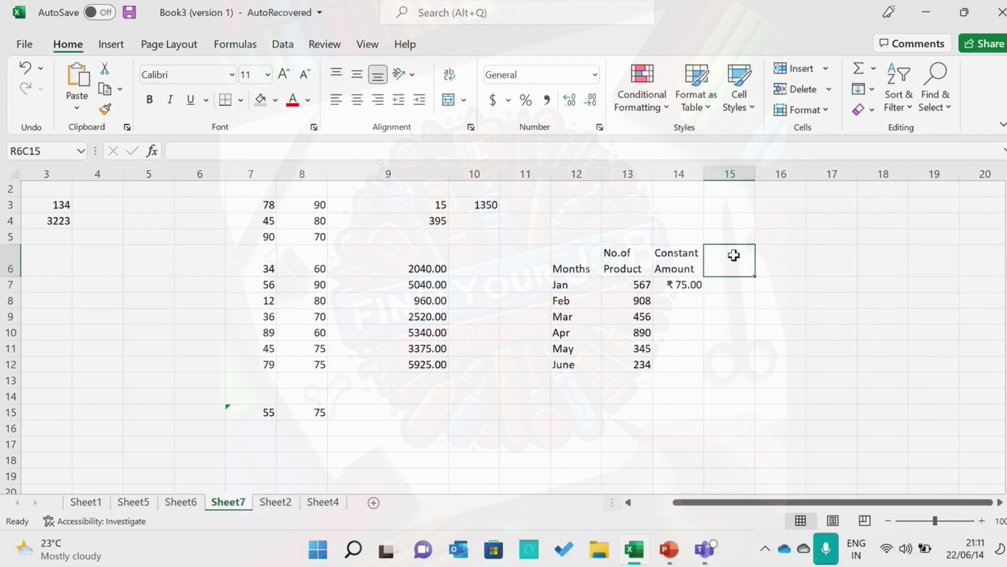
key("Caps_Lock")
type("S")
key("Caps_Lock")
type("ales")
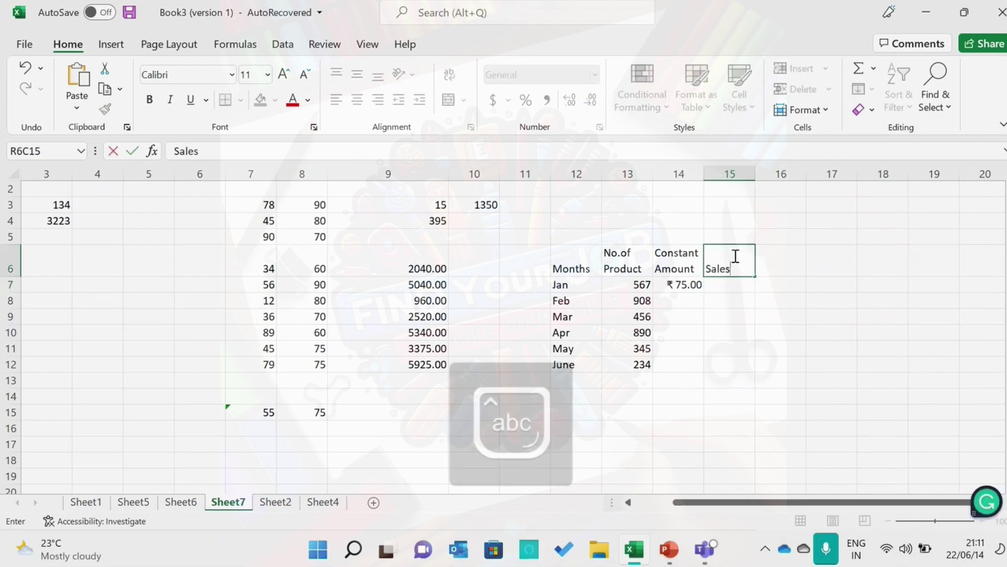
key("Return")
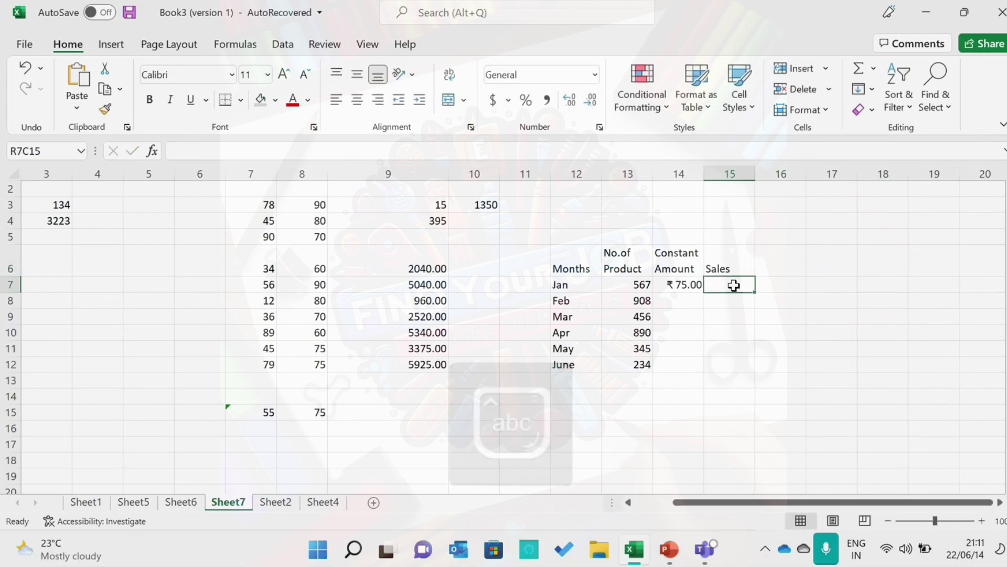
Step: Enter the formula =(RC[-2]*75) in the Jan row of the Sales column to multiply the product count by 75
type("=")
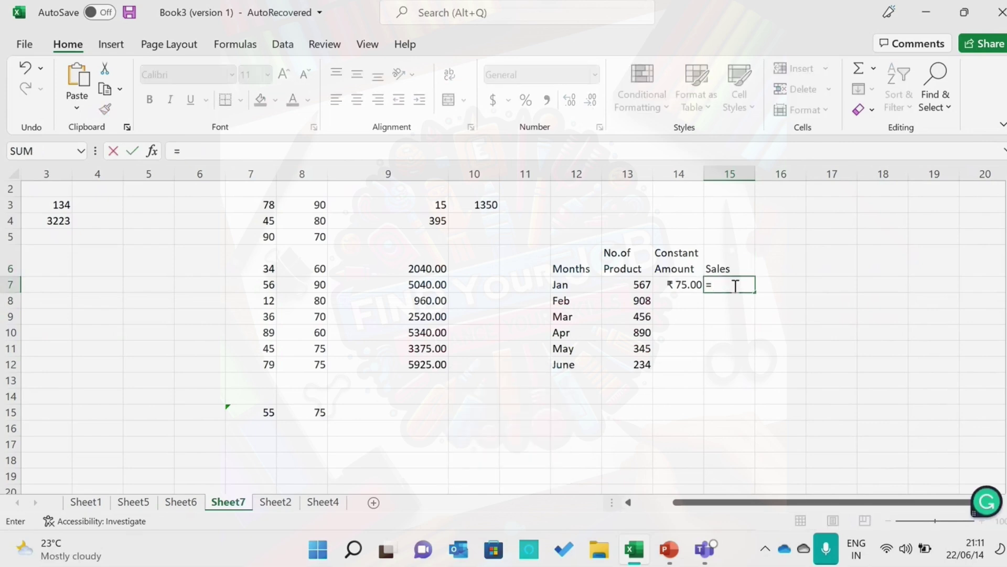
type("(")
left_click(643, 284)
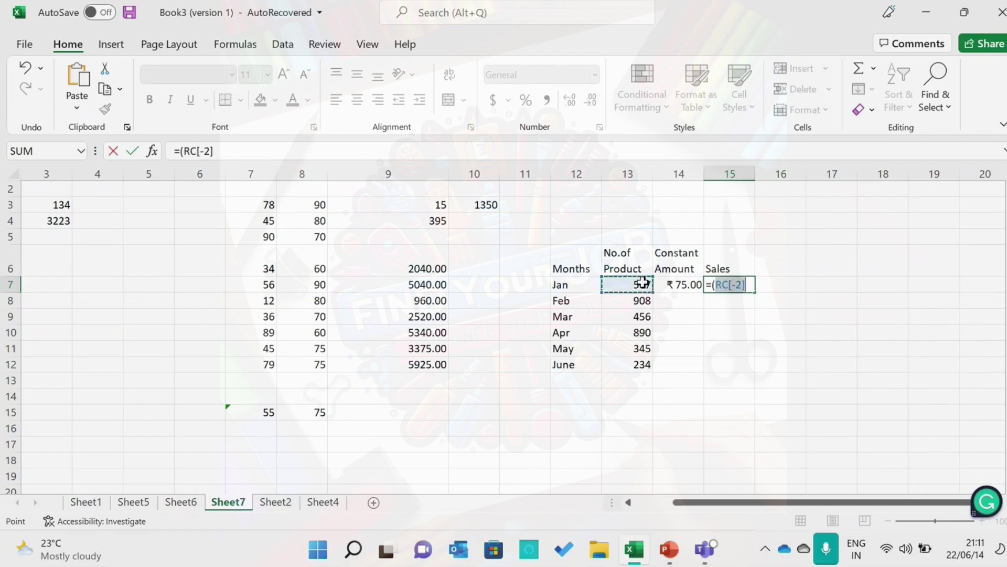
left_click(748, 284)
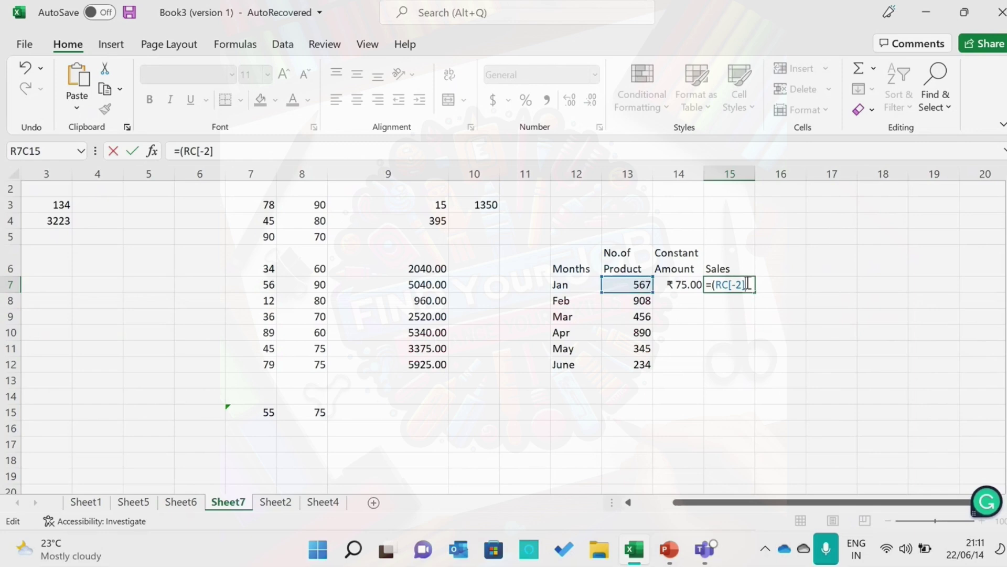
type("*")
type("75")
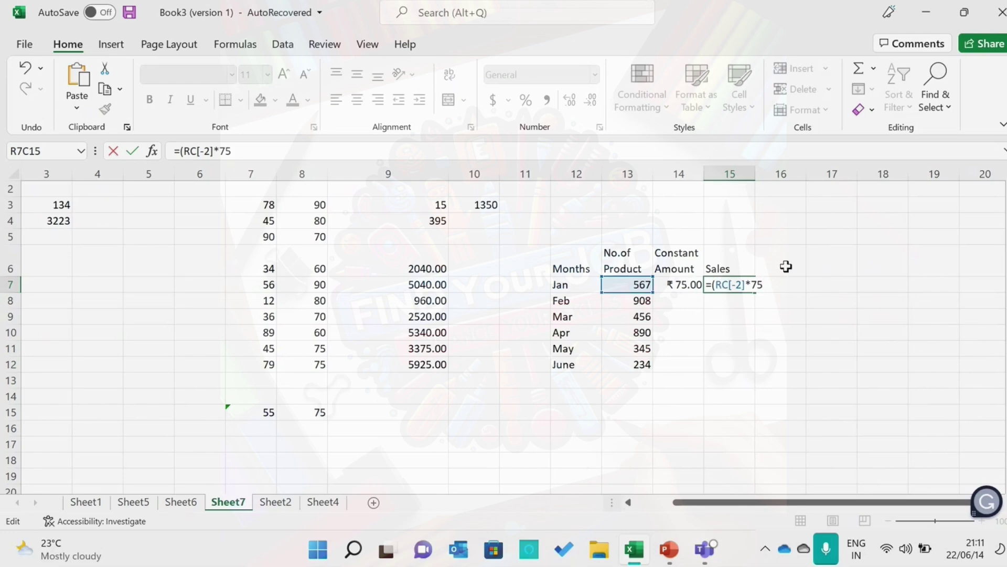
type(")")
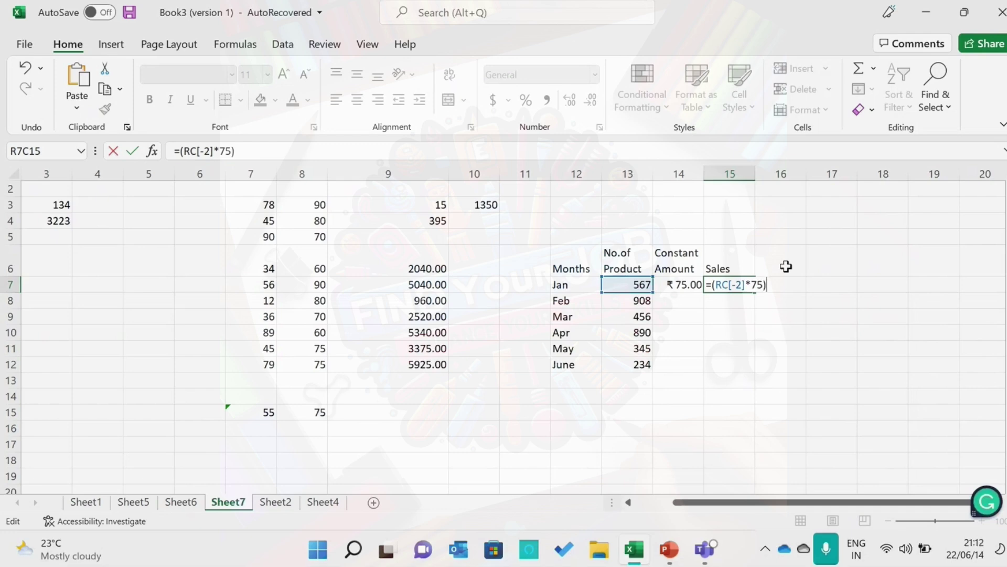
key("Return")
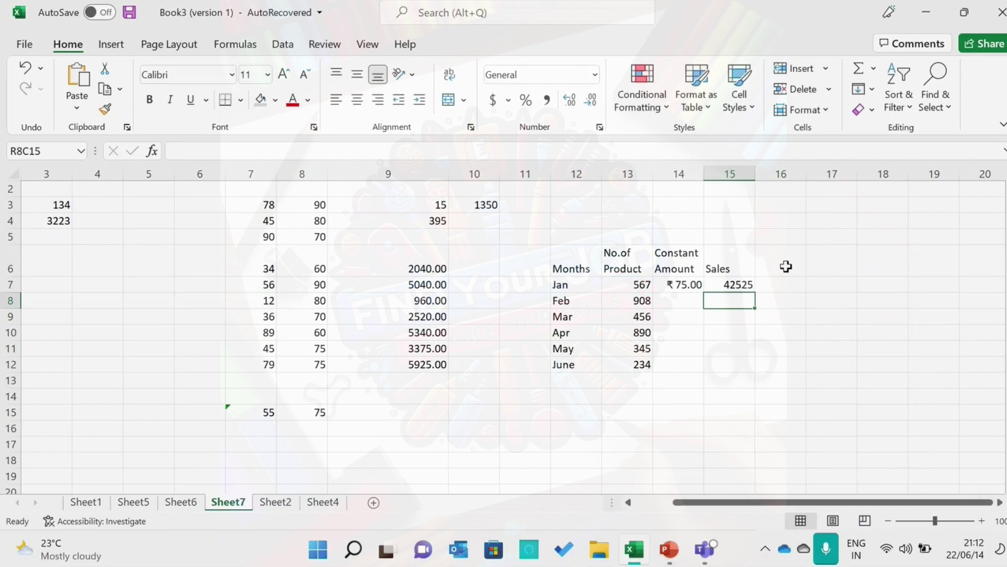
Step: Fill the Jan Sales formula down through the June row
left_click(740, 283)
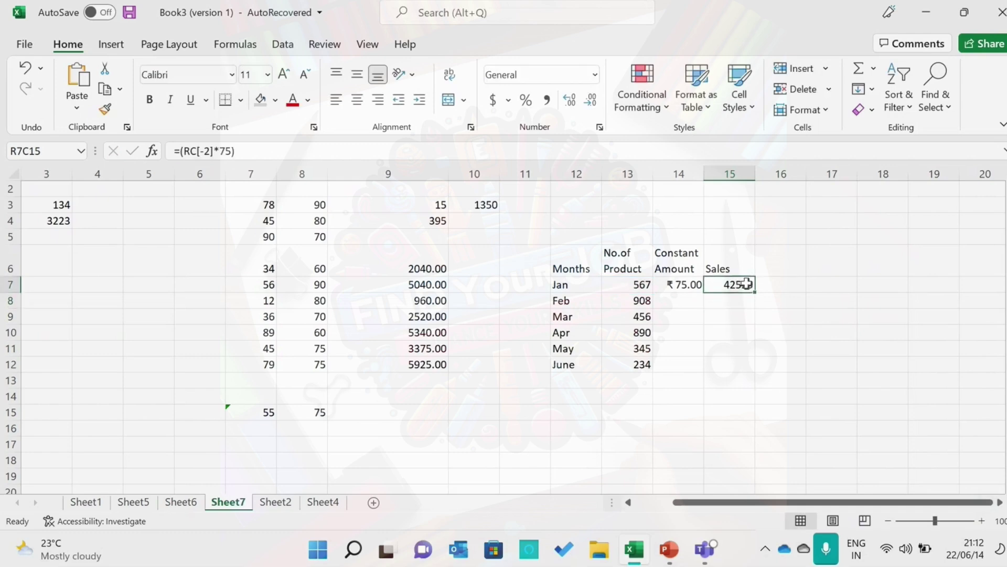
left_click(755, 294)
left_click_drag(755, 295, 749, 366)
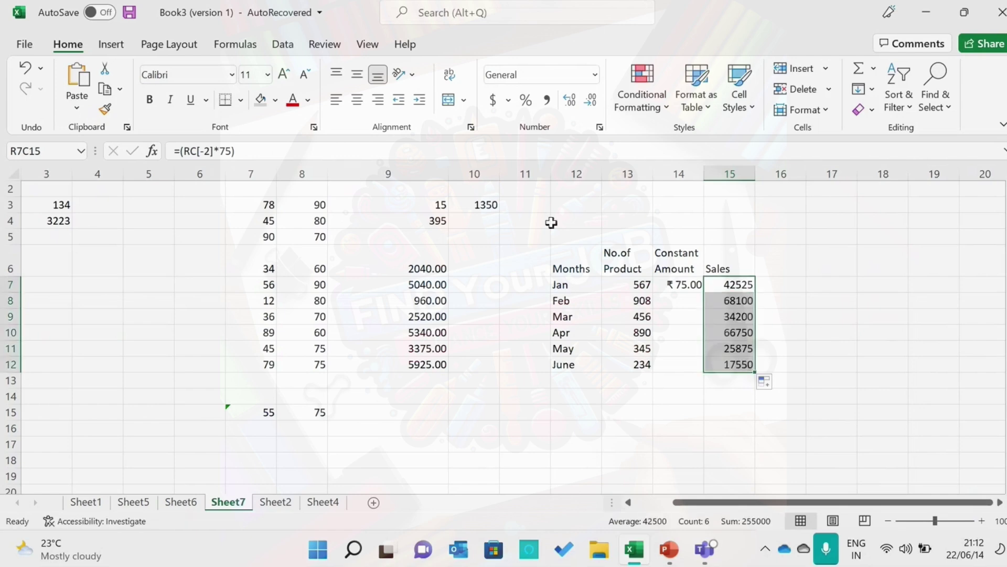
Step: Format the Jan to June Sales values as Currency with the ₹ English (India) symbol
left_click(509, 100)
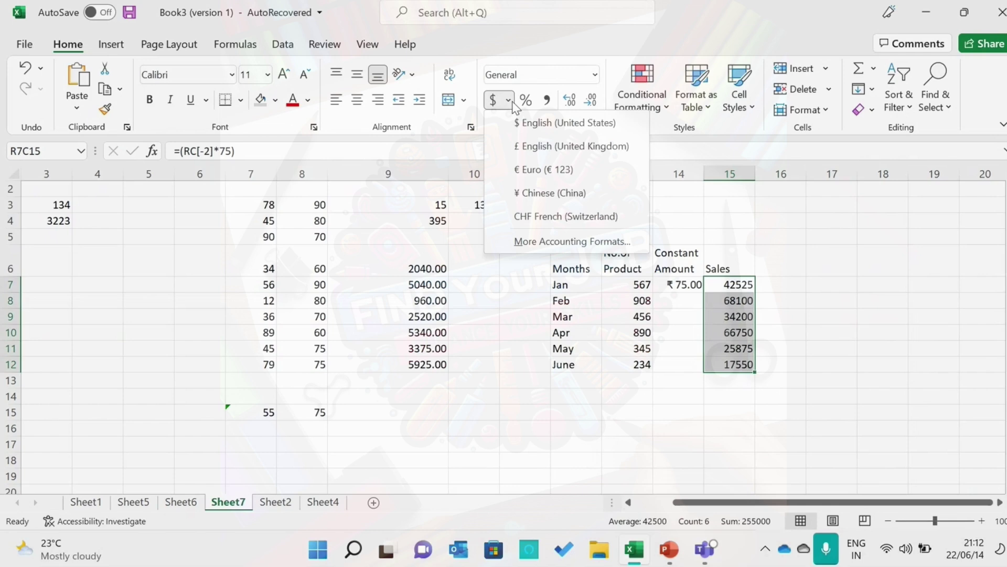
left_click(522, 242)
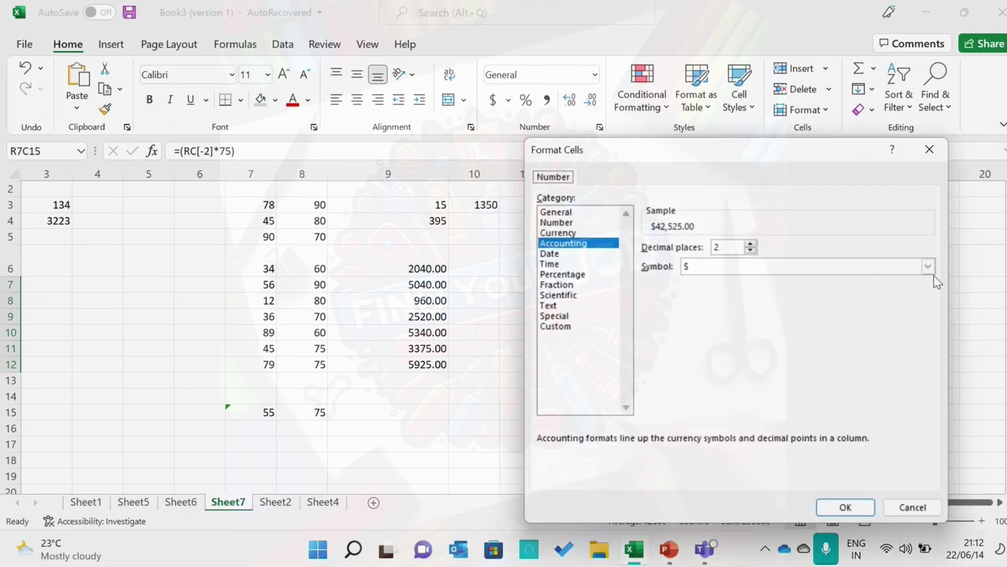
left_click(580, 232)
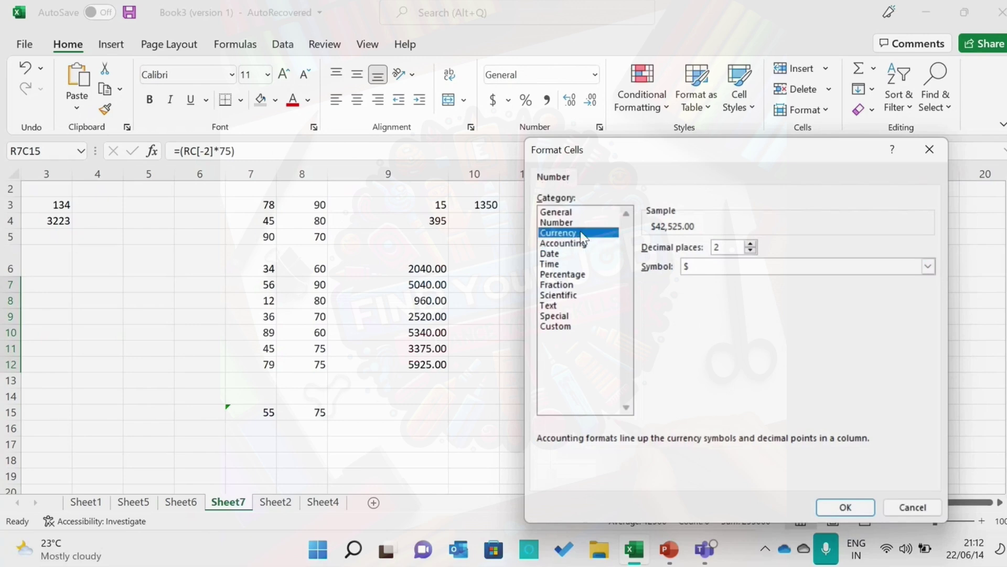
left_click(928, 268)
left_click_drag(931, 304, 930, 337)
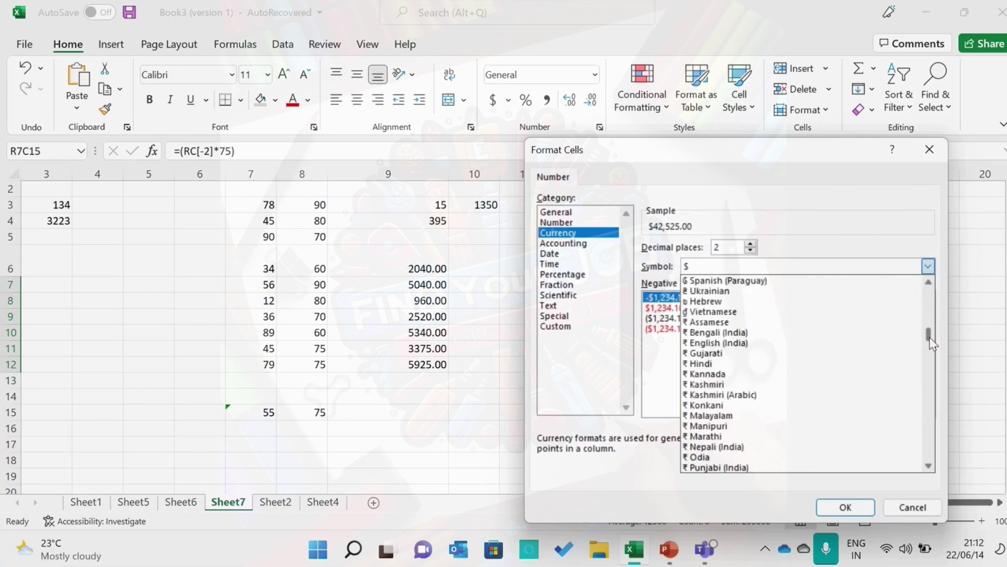
left_click(802, 343)
left_click(830, 508)
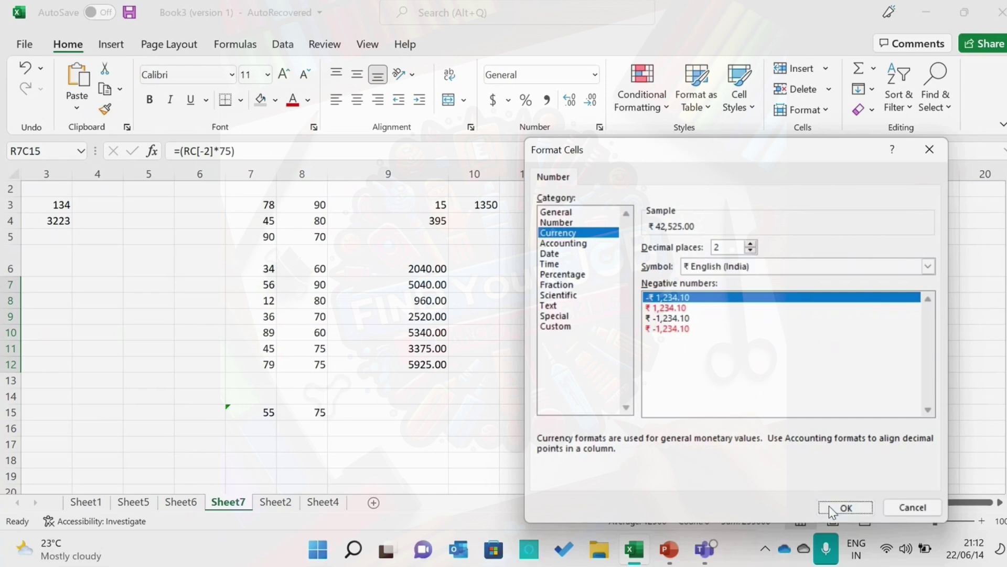
left_click(799, 283)
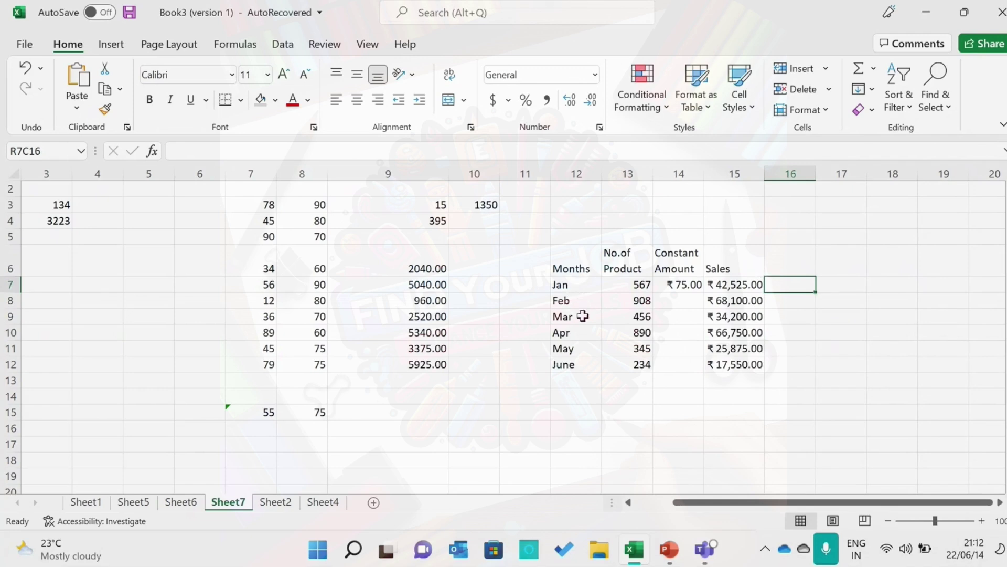
Step: Examine the Sales formula, product count and constant amount in the Jan row
left_click(750, 286)
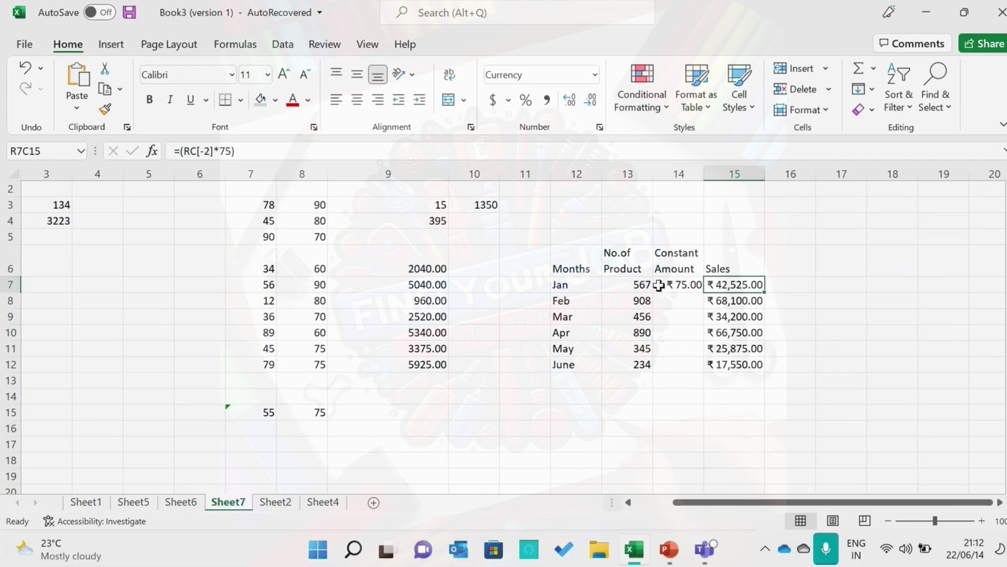
left_click(617, 285)
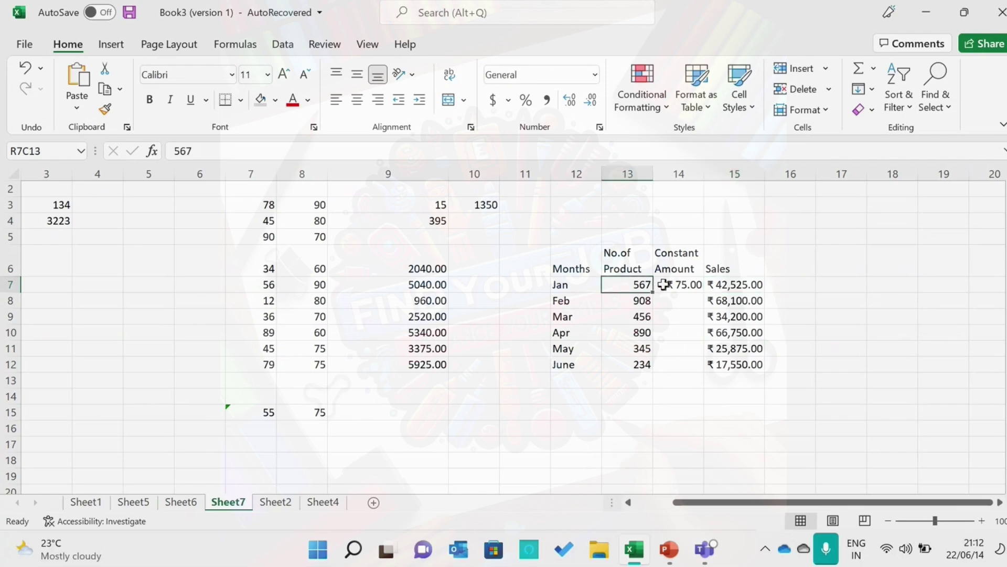
left_click(686, 284)
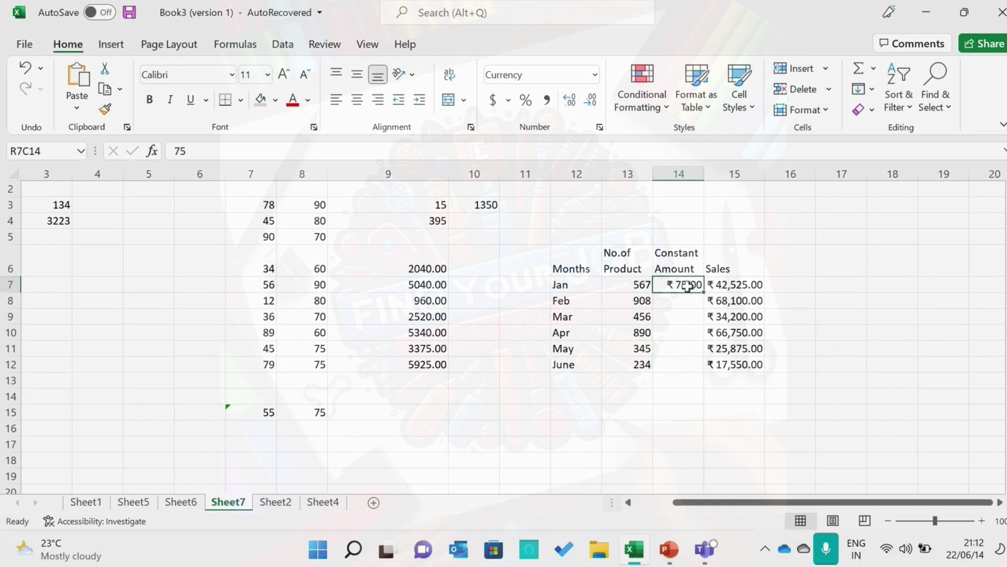
left_click(759, 284)
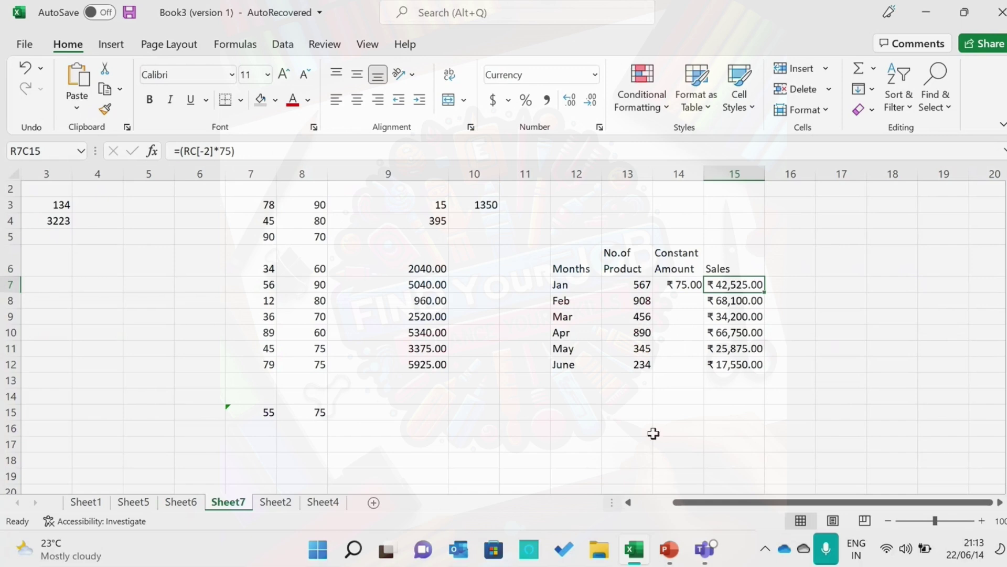
Step: Switch to the PowerPoint presentation and start the slide show at the Multiplication Formula slide
left_click(670, 551)
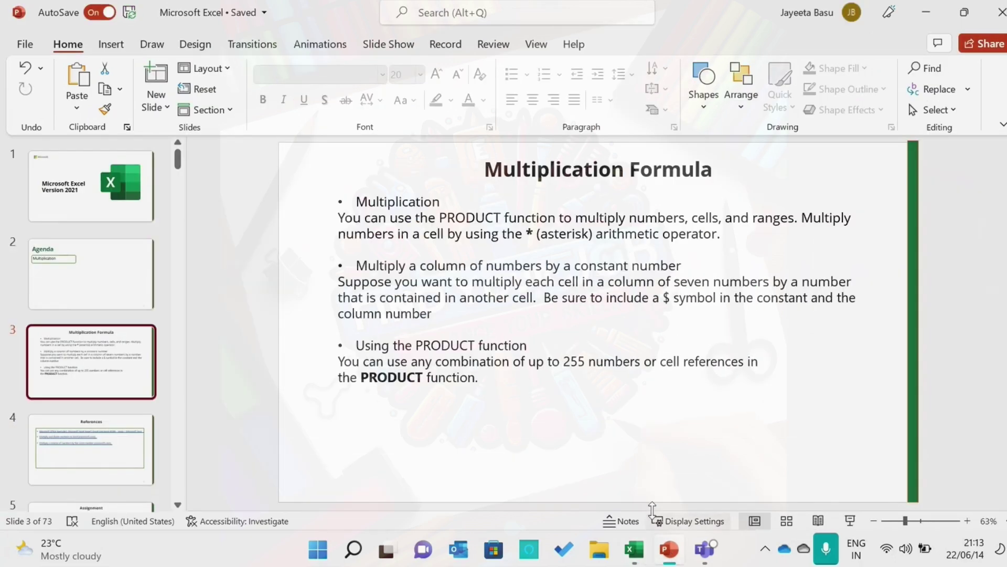
left_click(850, 520)
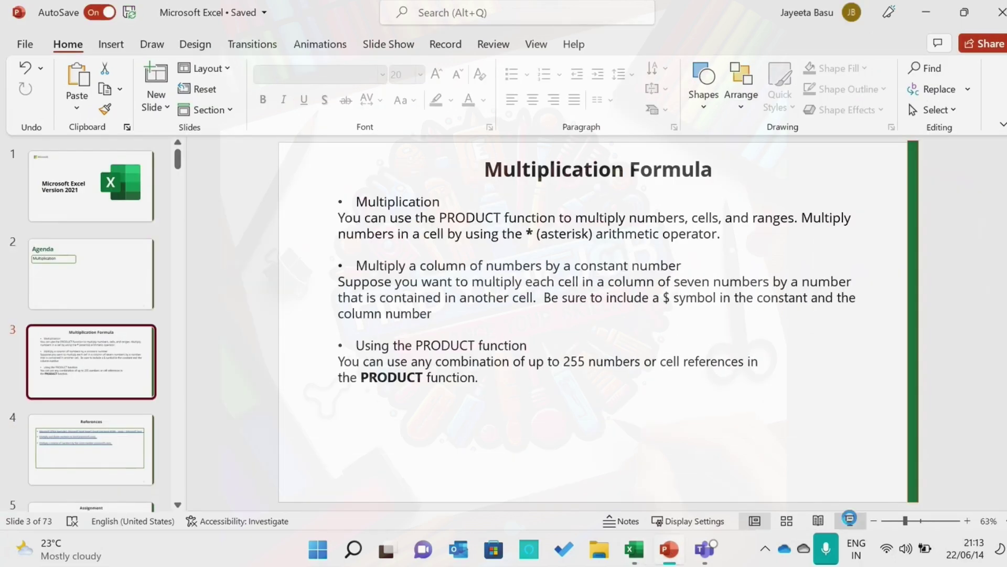
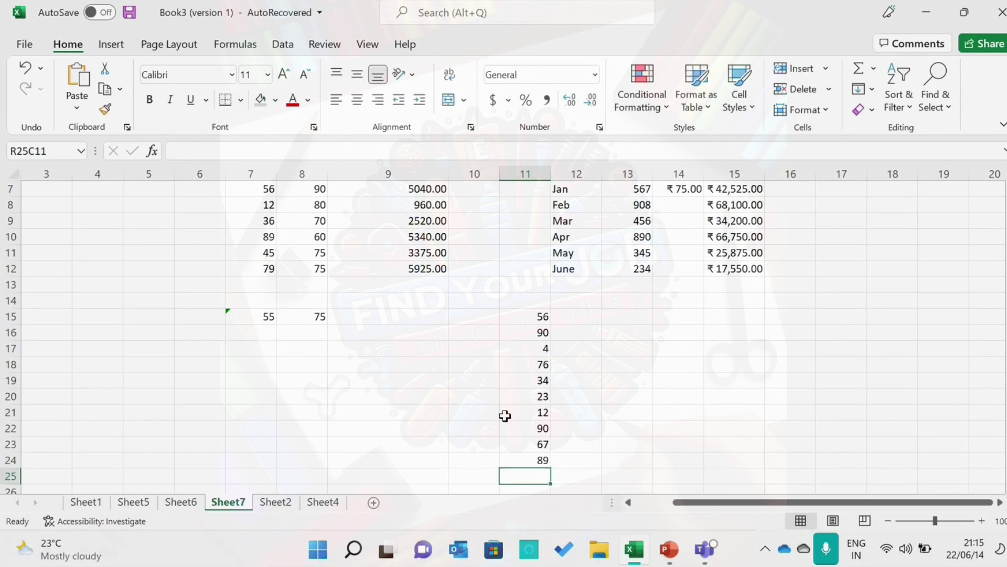
Step: Enter 98 in row 25 of column 11 and select the column's numbers in rows 15 to 25
type("98")
left_click(590, 426)
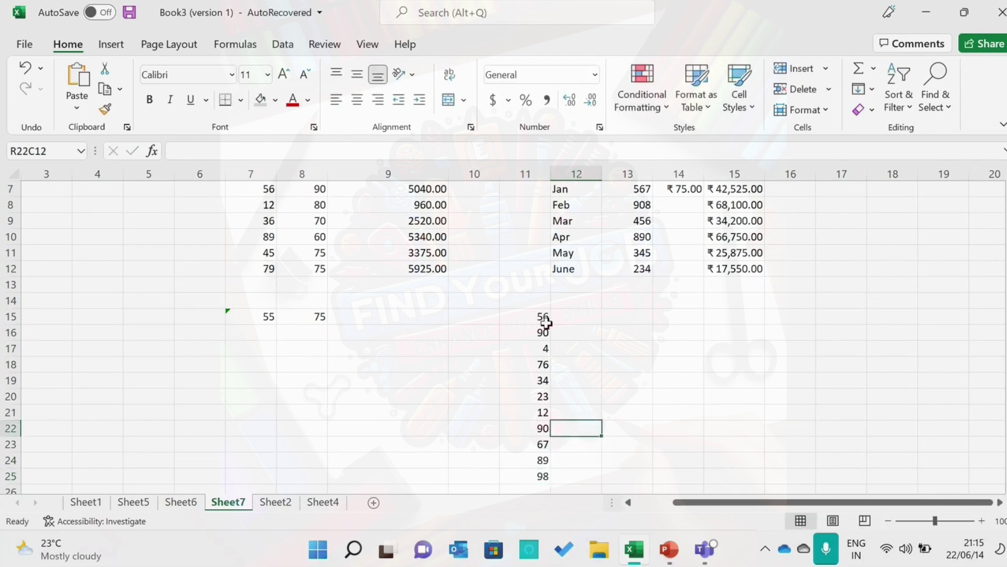
left_click(589, 319)
left_click_drag(518, 317, 540, 477)
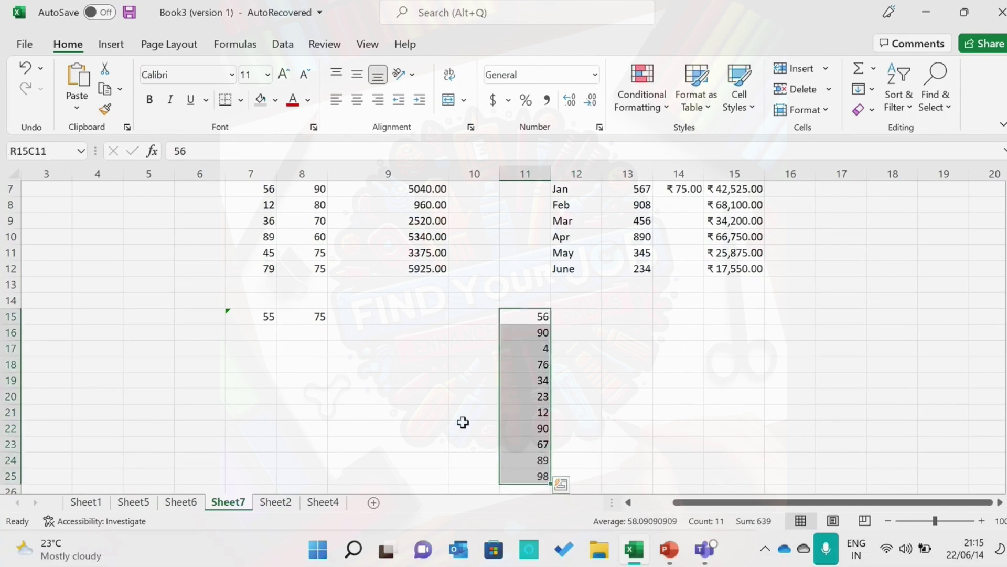
Step: Enter =PRODUCT(RC[-1]:R[10]C[-1]) in row 15 of column 12 to multiply the column 11 numbers in rows 15 to 25
left_click(587, 322)
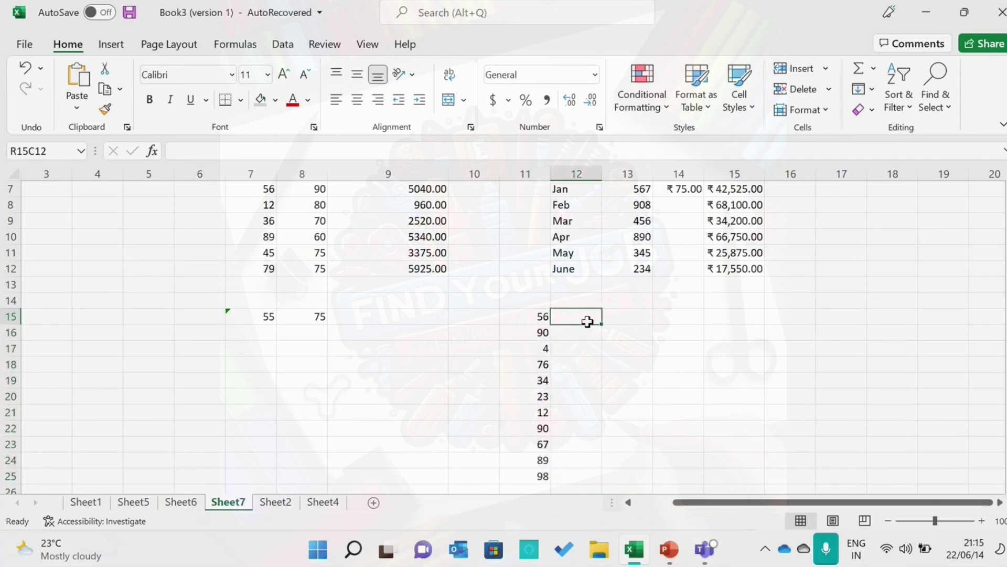
type("=")
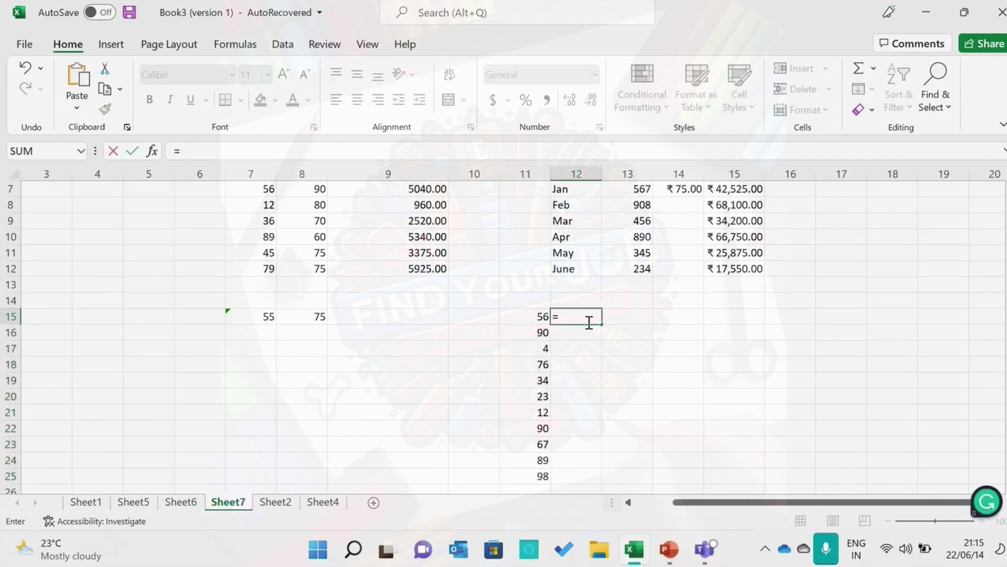
type("PRO")
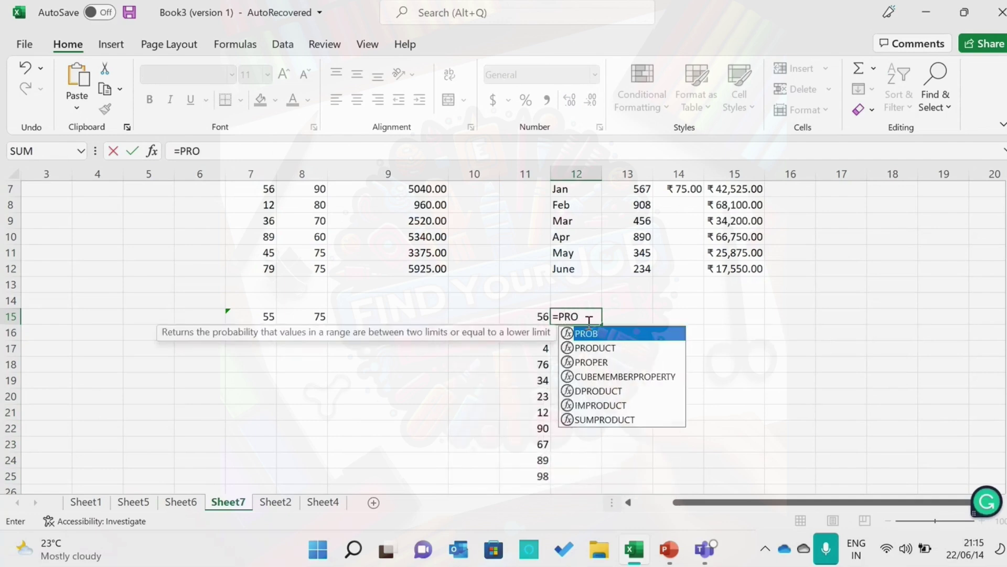
left_click(612, 349)
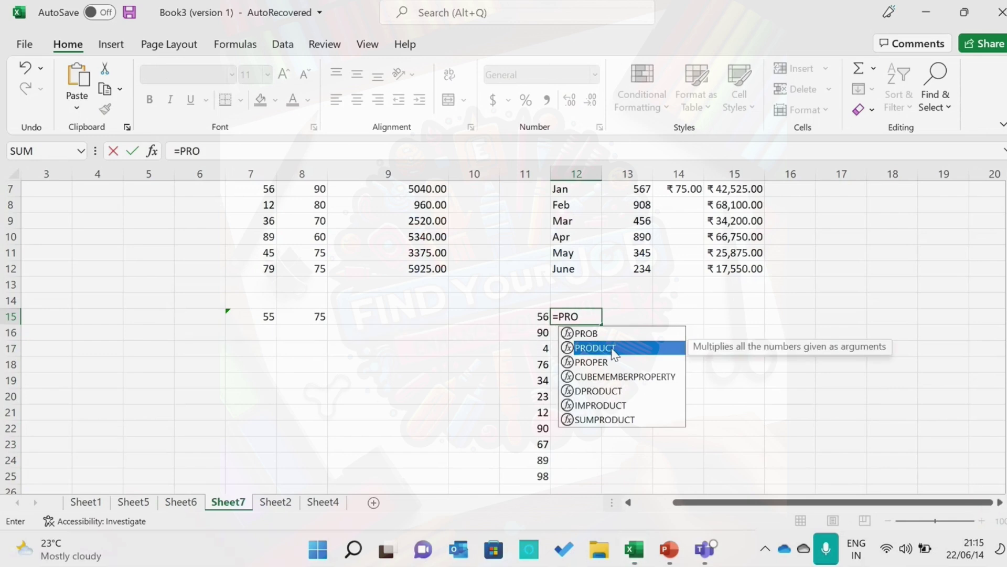
double_click(613, 349)
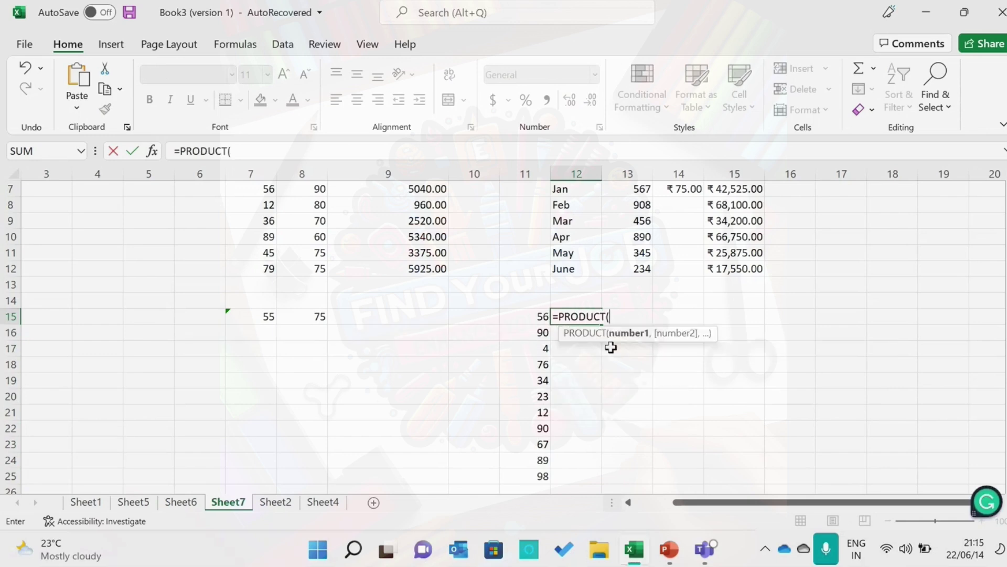
left_click(533, 317)
left_click(648, 316)
type(":")
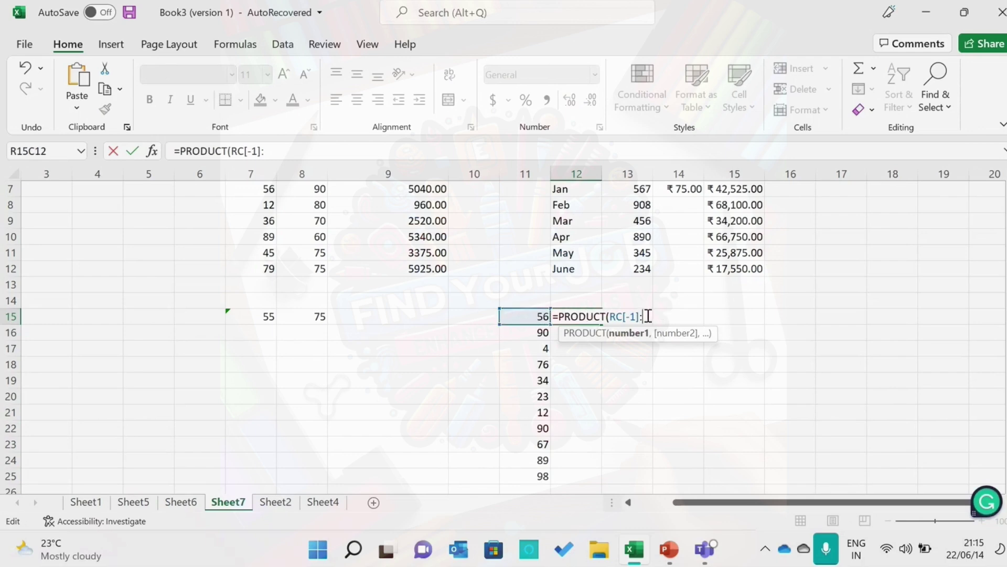
left_click(542, 475)
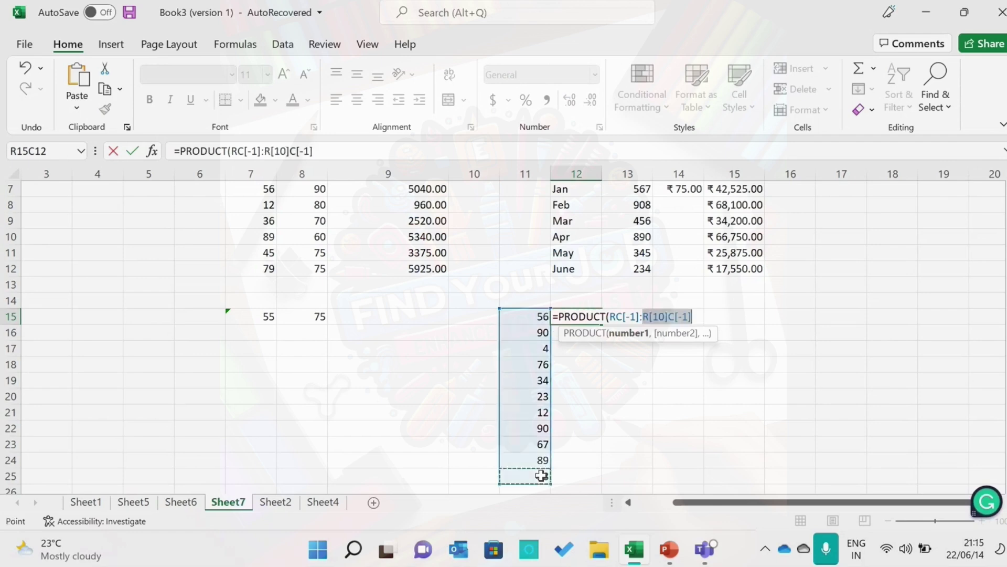
left_click(696, 317)
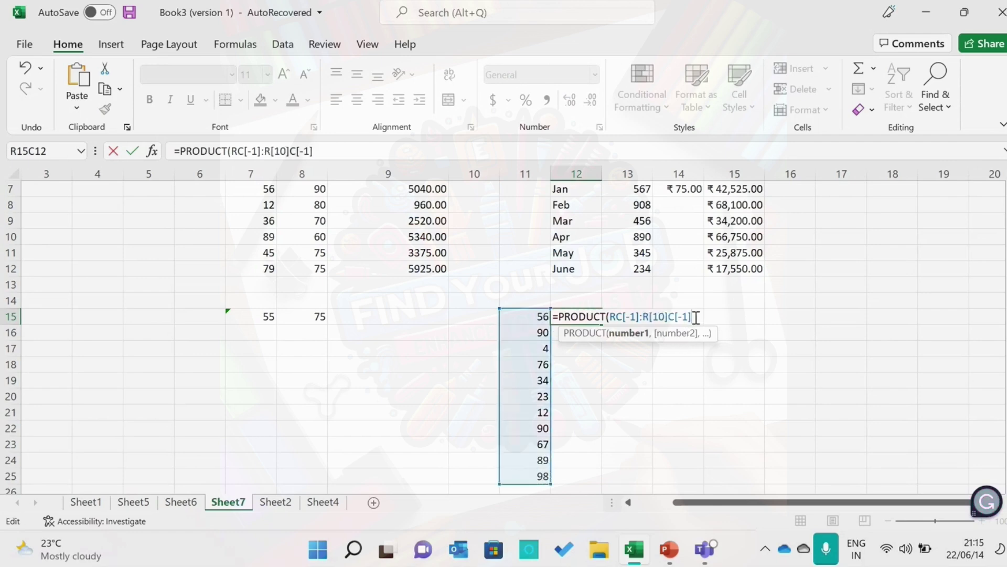
type(")")
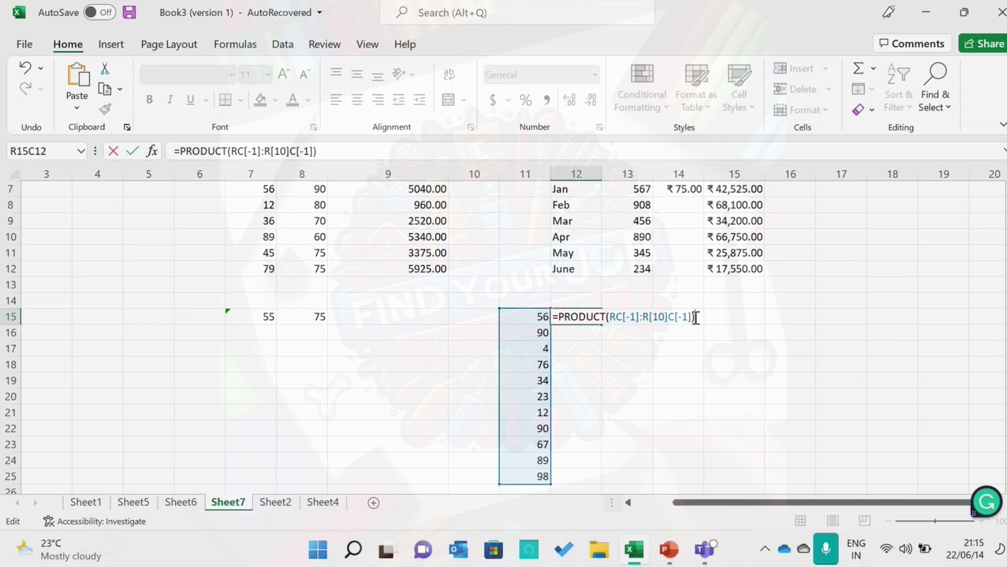
key("Return")
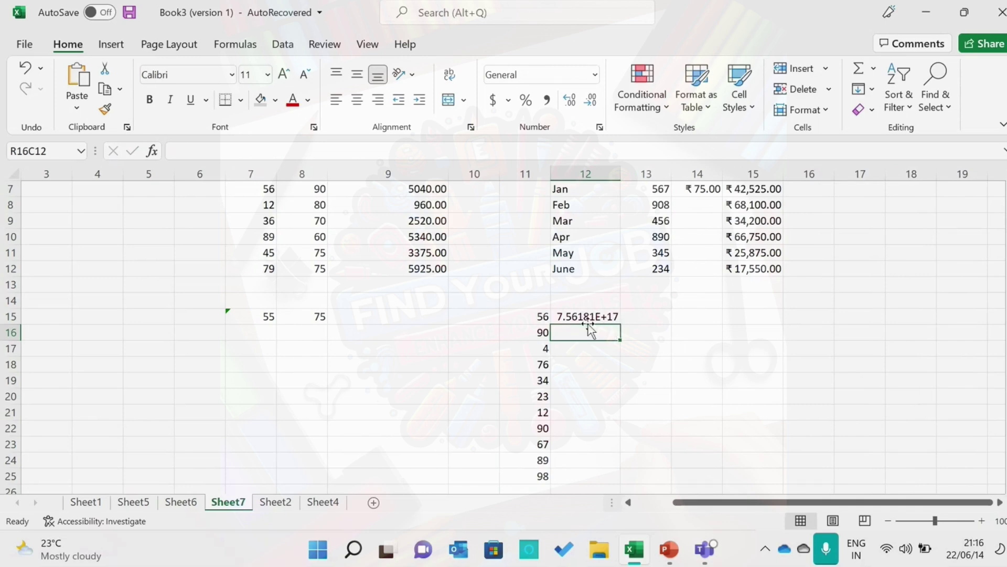
Step: Format the PRODUCT result in row 15 as Number with 2 decimal places, the 1000 separator and red unsigned negative numbers
left_click(599, 314)
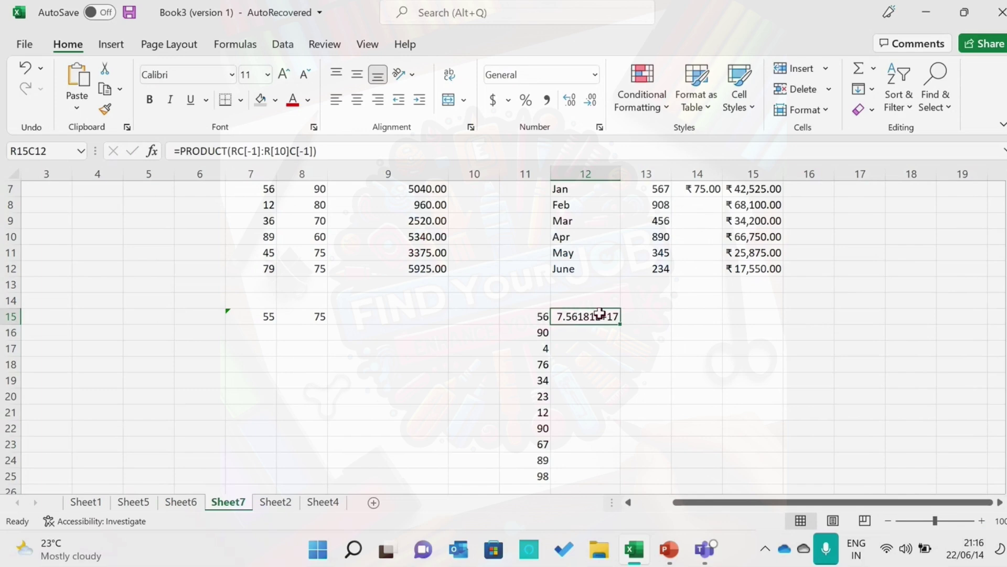
right_click(600, 316)
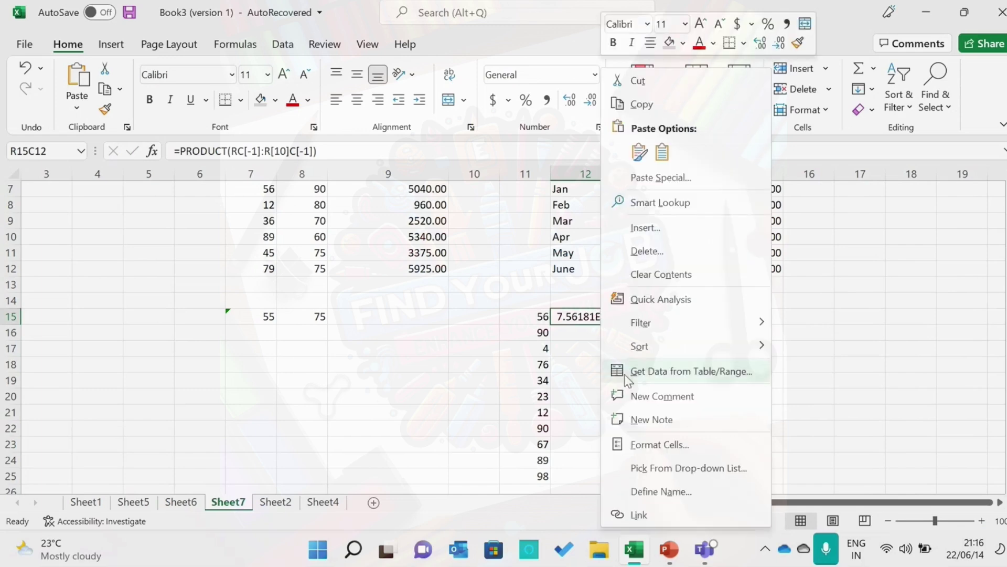
left_click(644, 452)
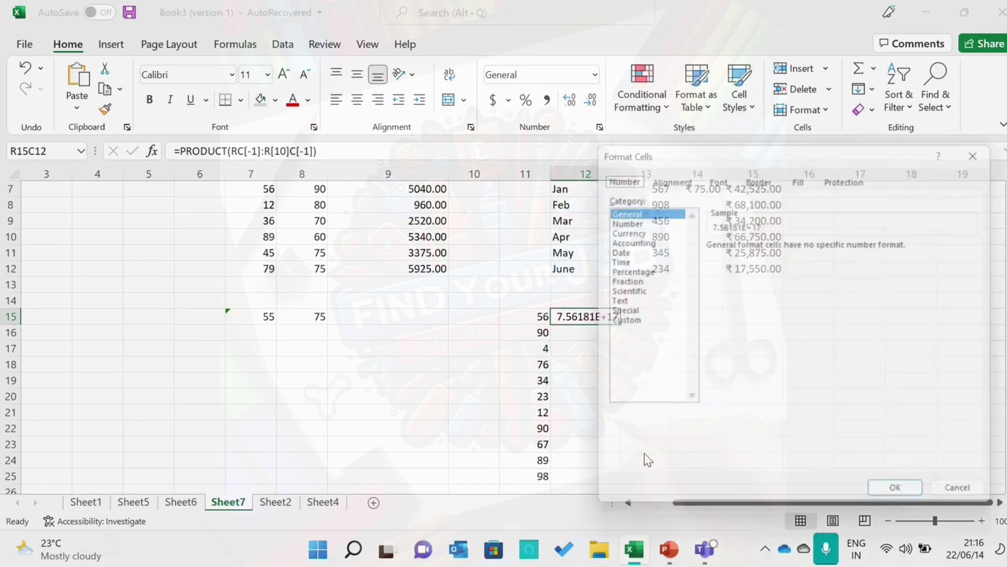
left_click(641, 223)
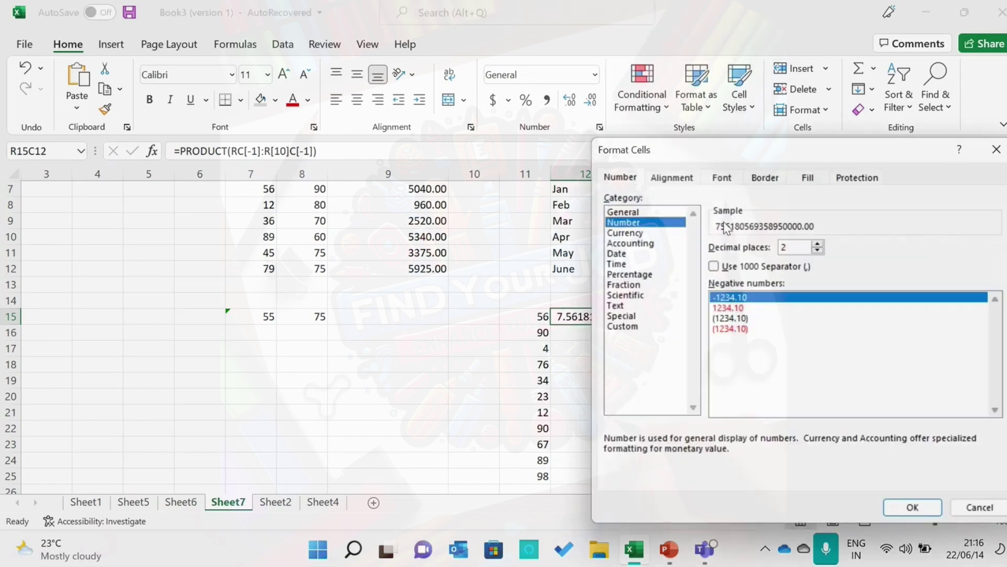
left_click(738, 309)
left_click(740, 319)
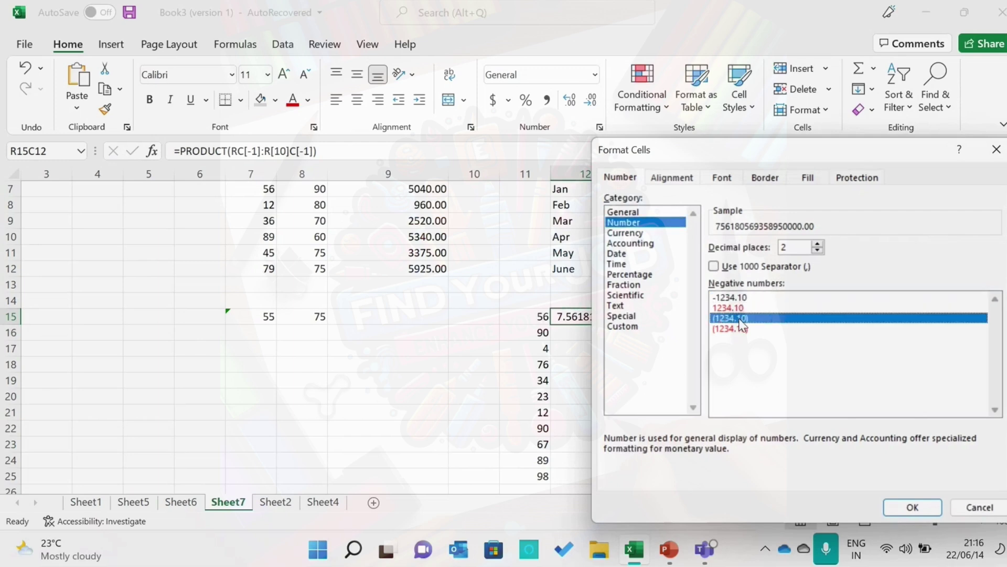
left_click(741, 309)
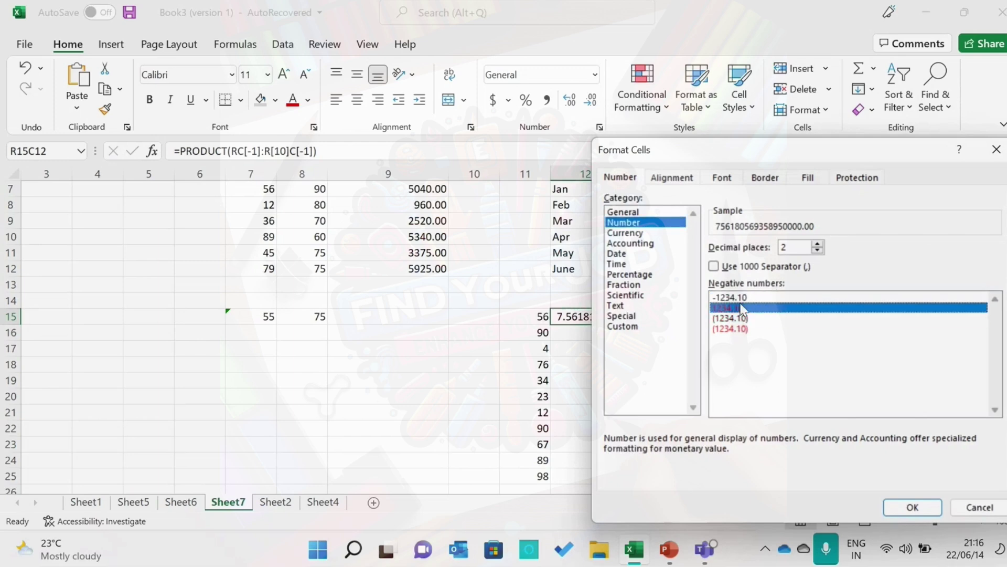
left_click(717, 271)
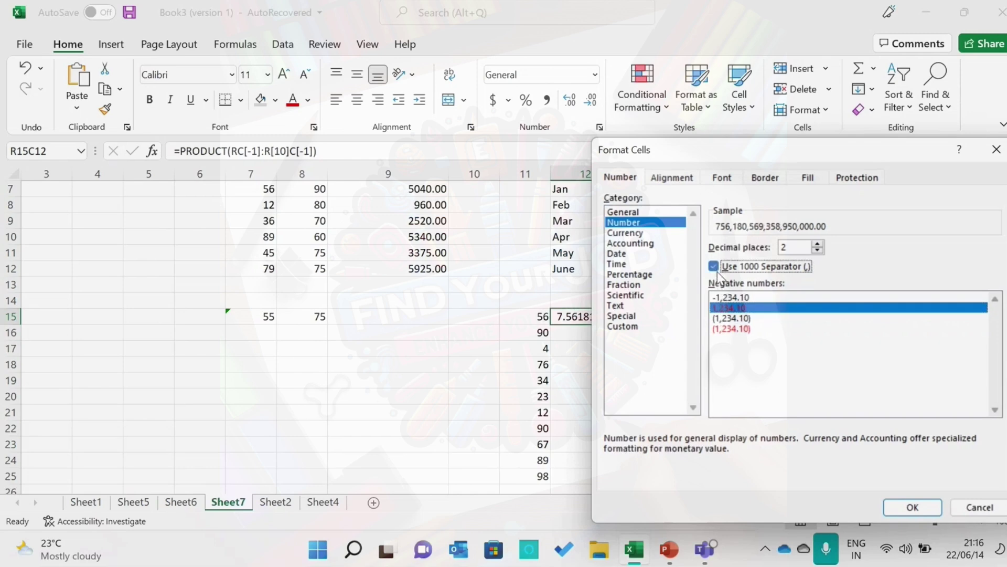
left_click(923, 509)
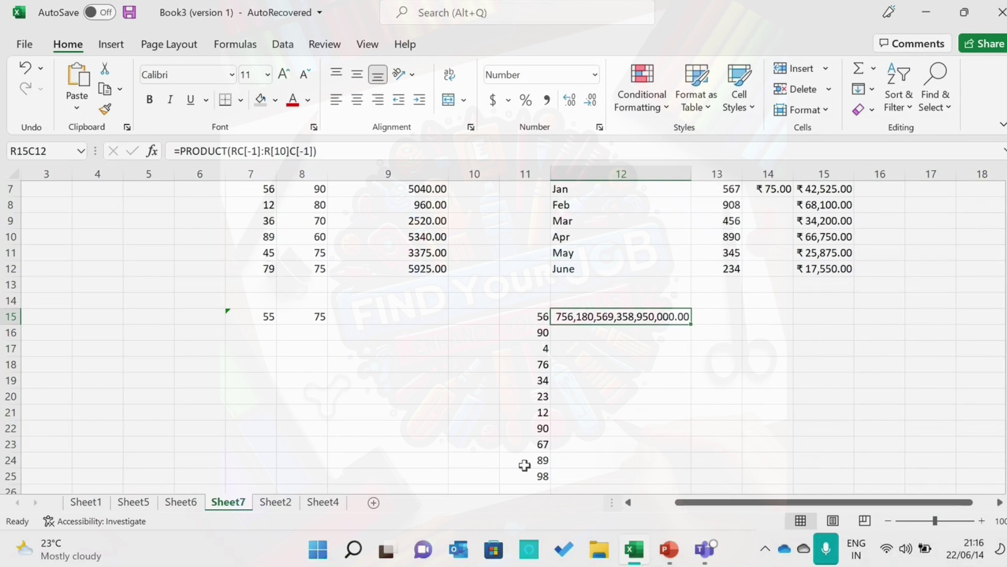
left_click(534, 321)
right_click(534, 321)
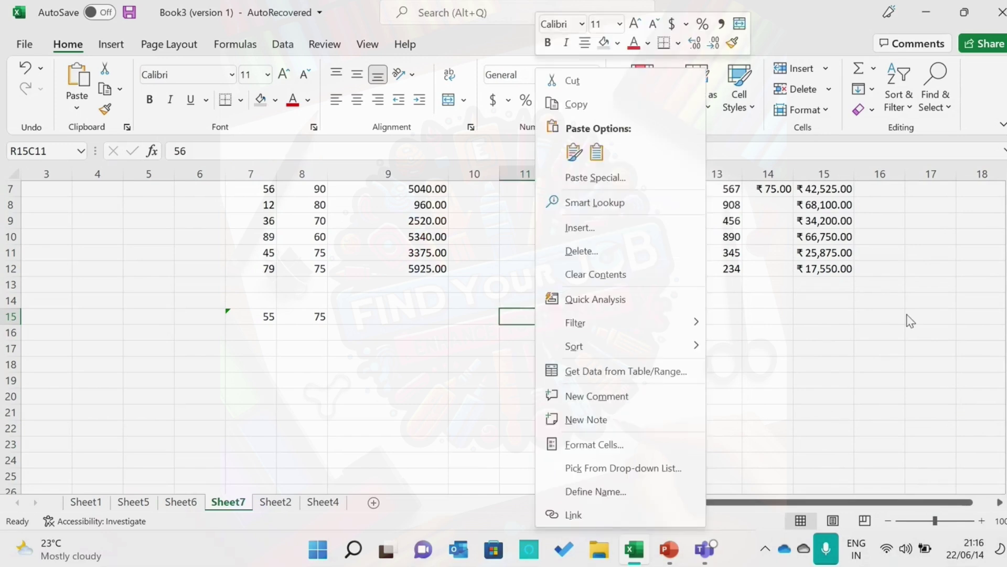
key("Escape")
Step: Examine the PRODUCT formula and its highlighted range in row 15 of column 12
left_click(685, 317)
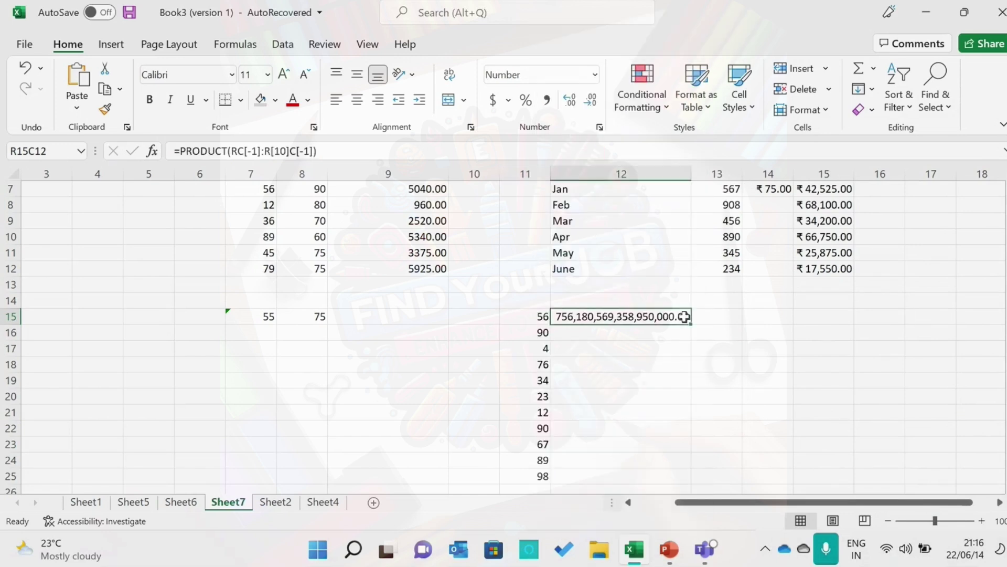
double_click(684, 316)
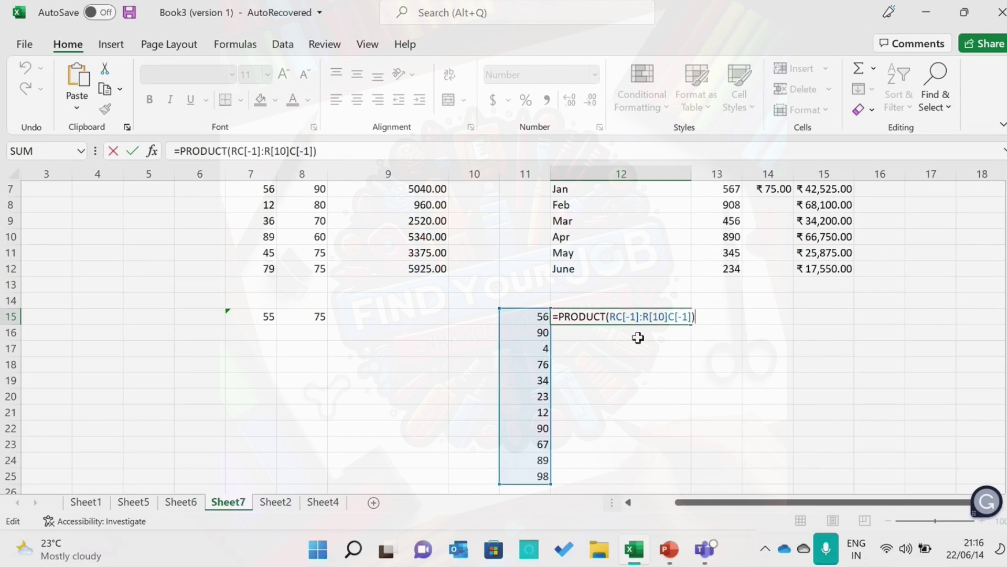
key("Return")
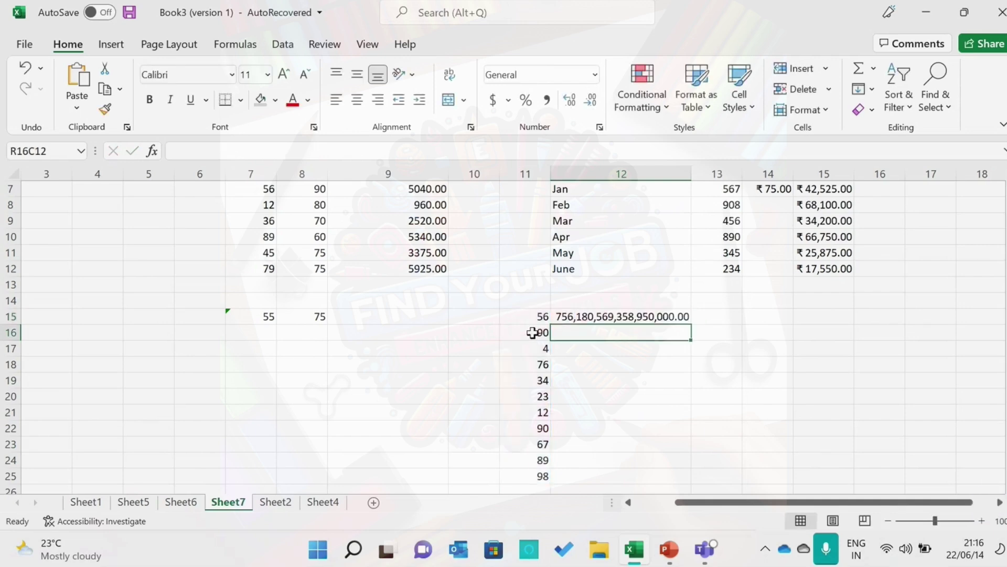
Step: Start a PRODUCT formula in row 16 of column 12
left_click(537, 364)
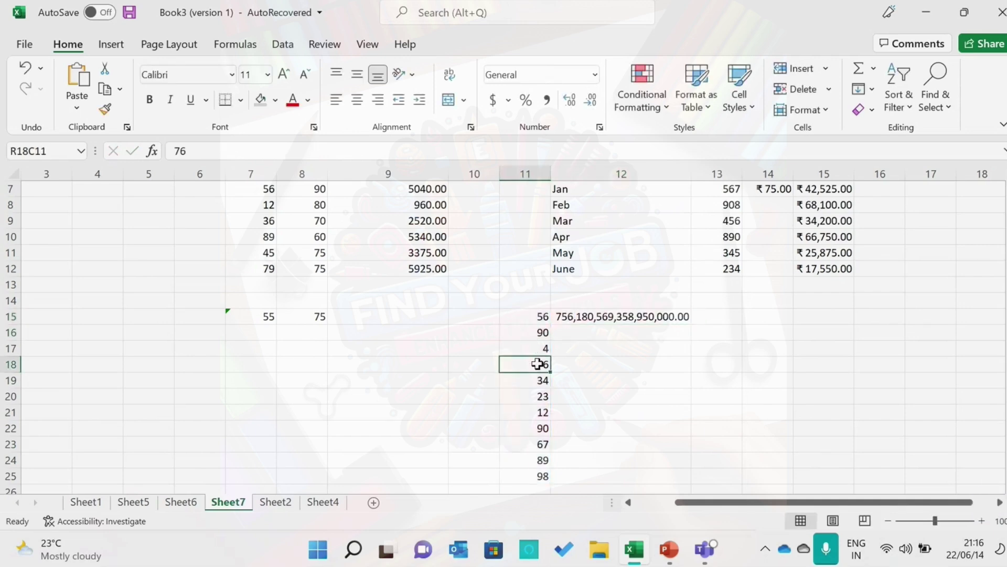
left_click_drag(537, 364, 540, 461)
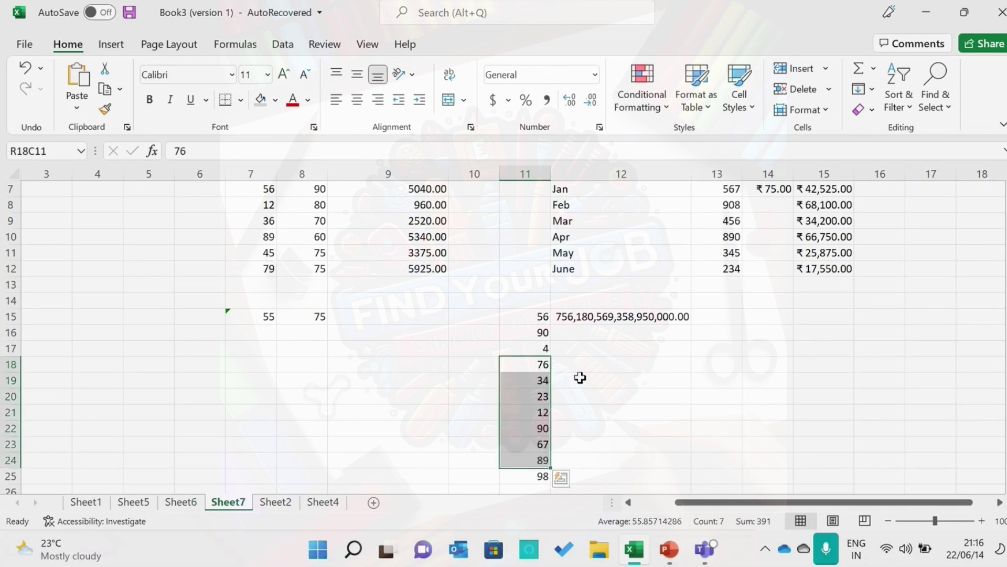
left_click(597, 339)
type("=")
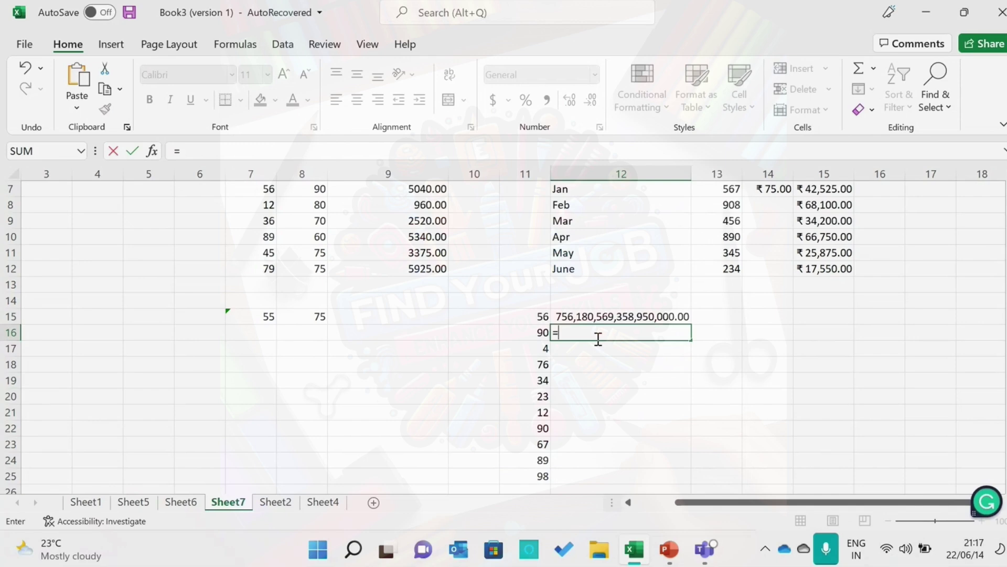
type("PRO")
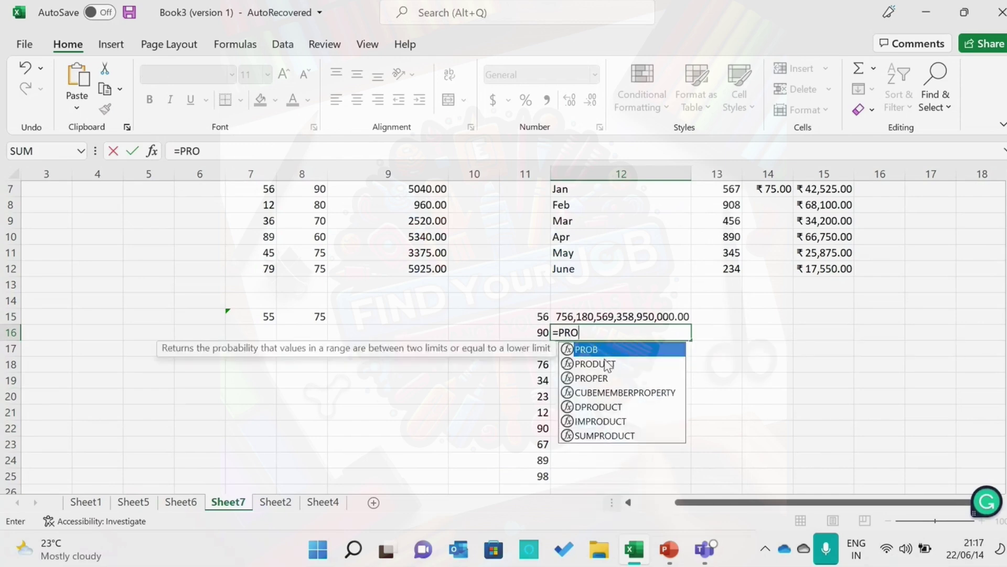
double_click(604, 363)
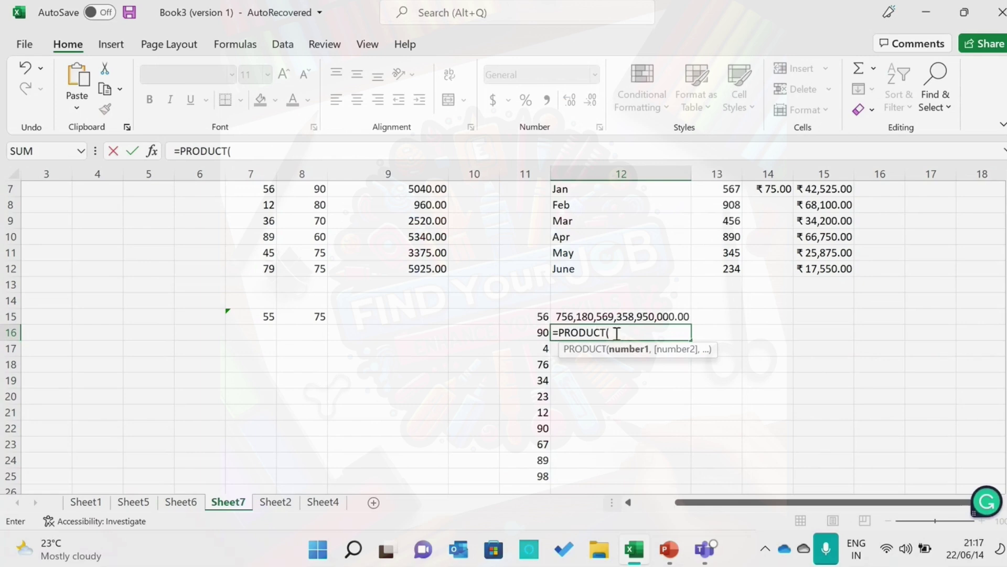
left_click(520, 366)
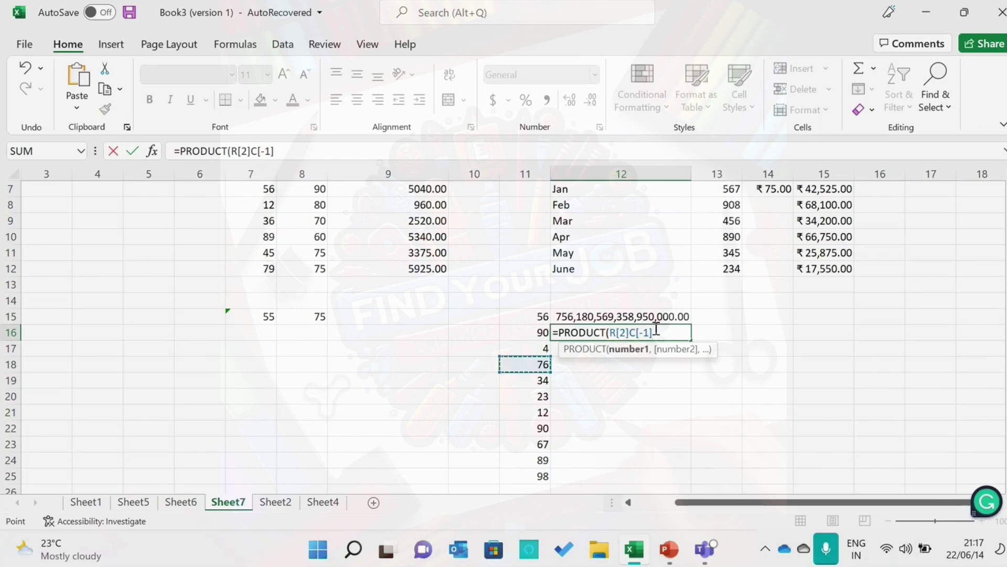
key("F8")
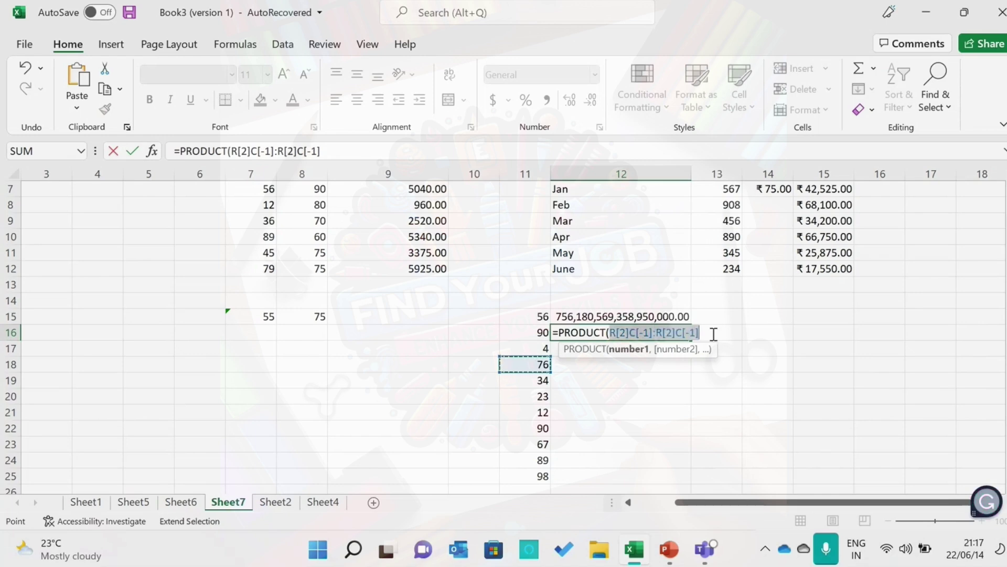
key("BackSpace")
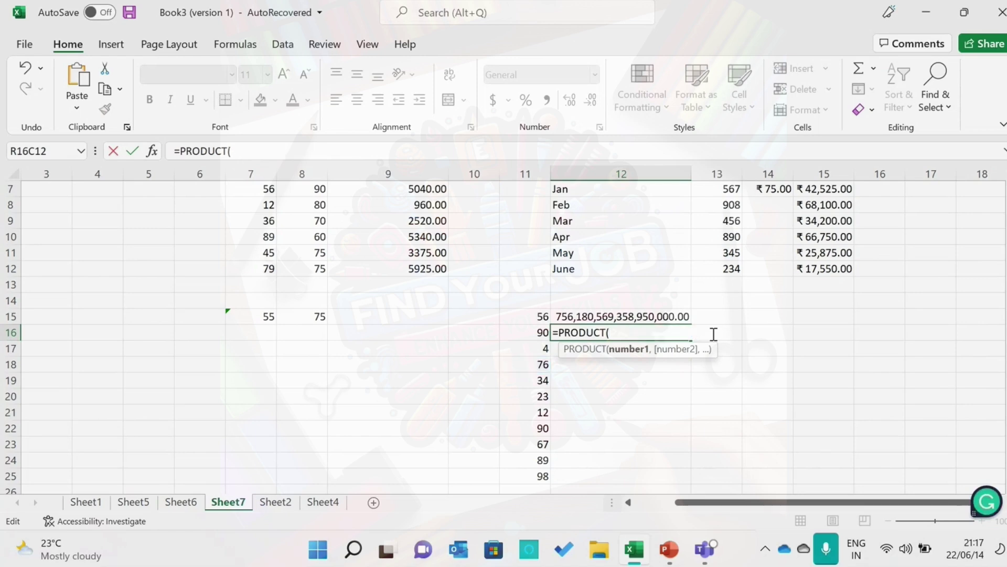
Step: Complete the row 16 formula in column 12 as =PRODUCT(R[2]C[-1]:R[9]C[-1]) to multiply the column 11 numbers in rows 18 to 25
left_click(533, 367)
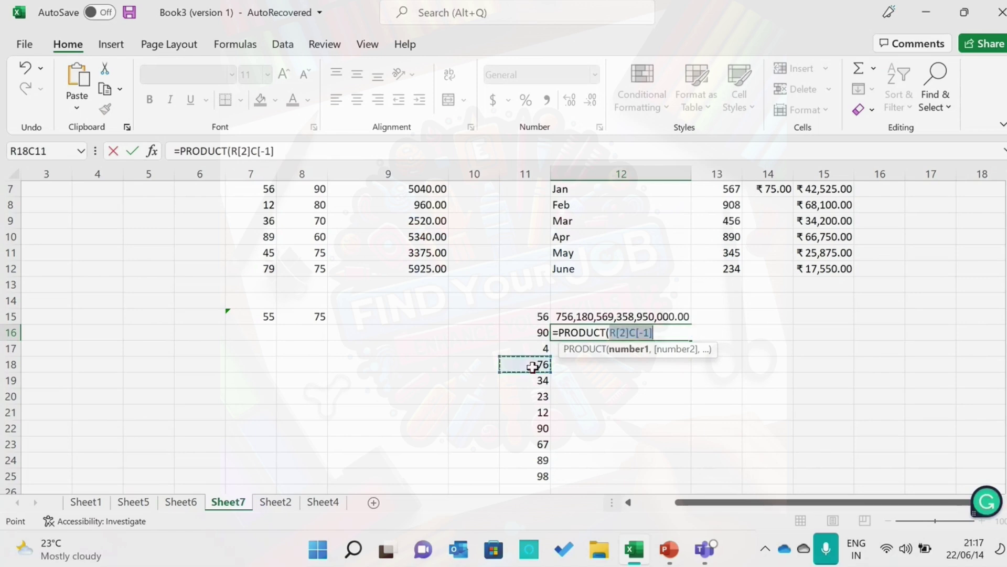
left_click(664, 333)
type(":")
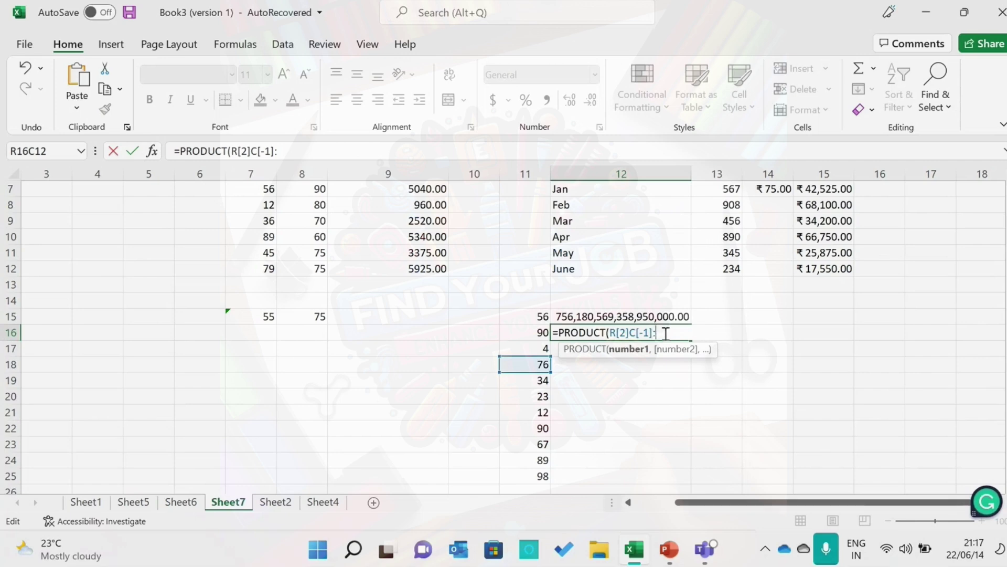
left_click(542, 477)
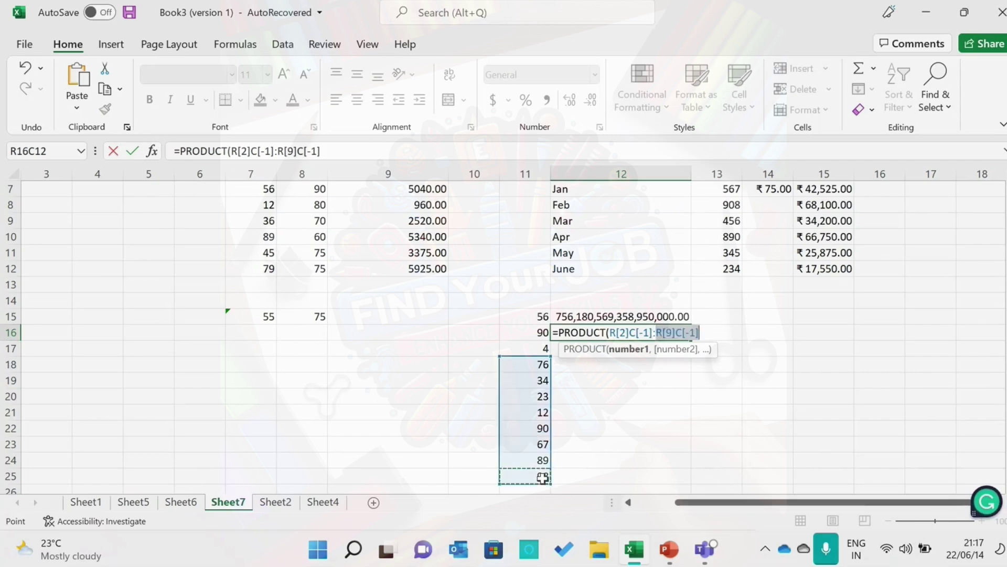
left_click(703, 330)
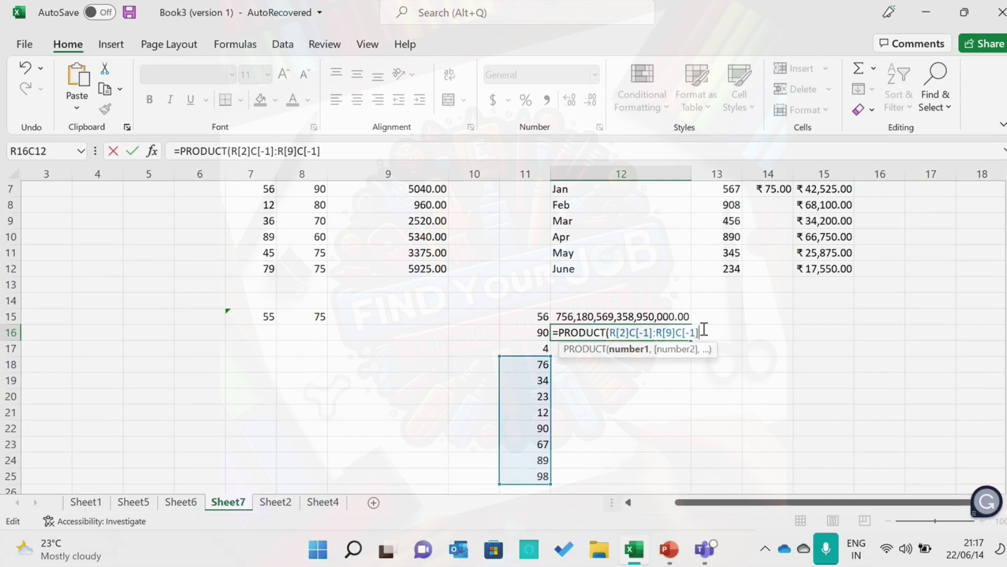
type(")")
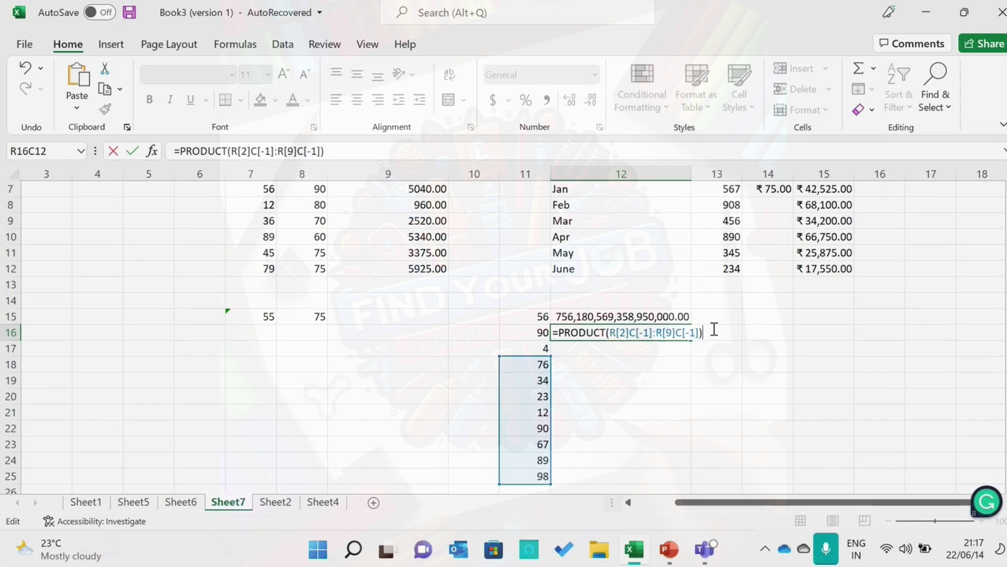
key("ctrl+Return")
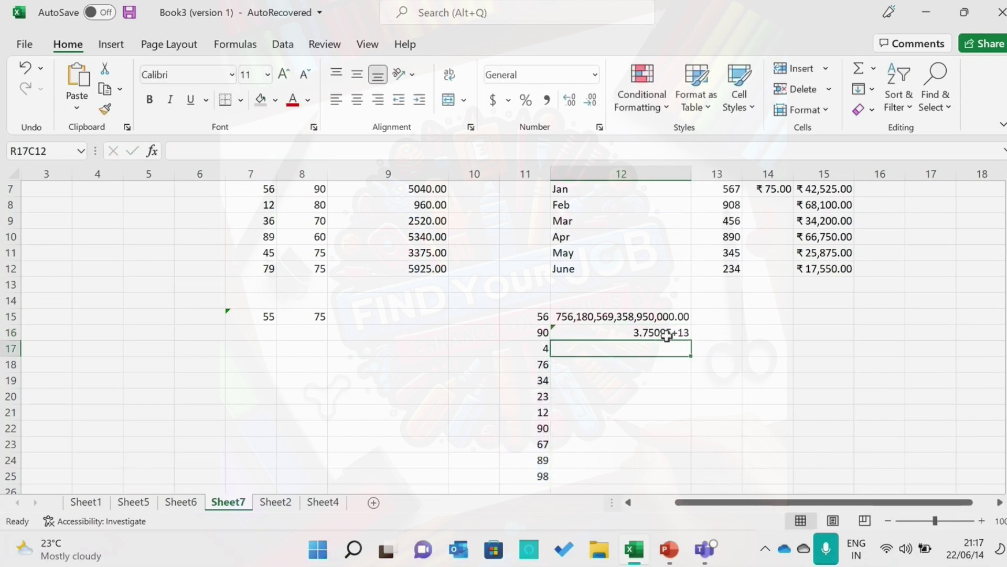
double_click(666, 336)
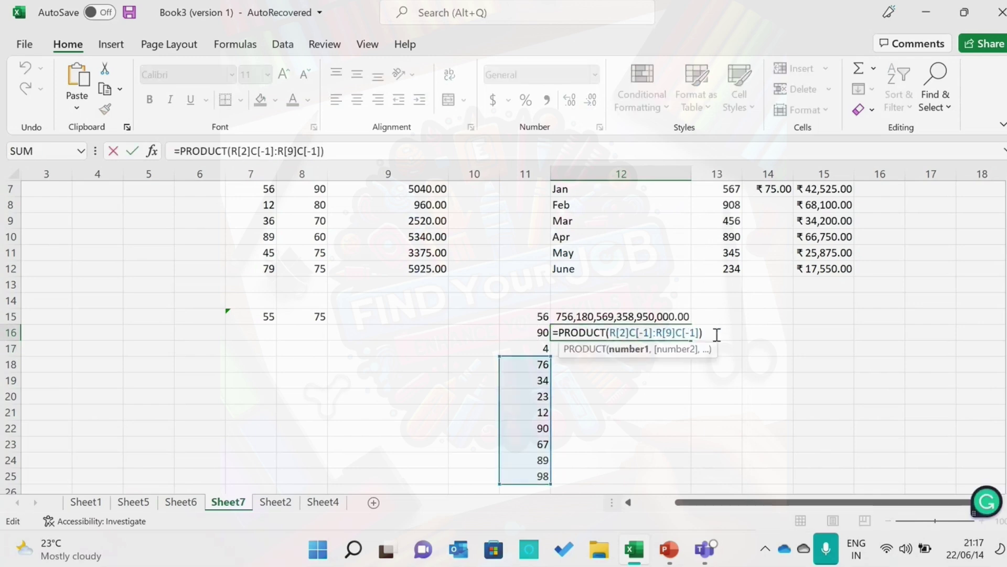
key("Return")
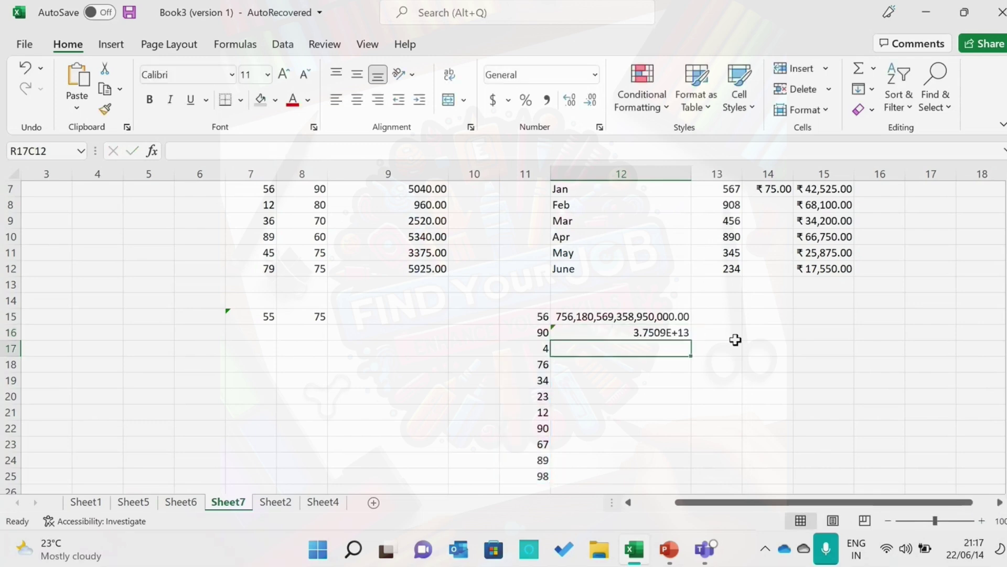
Step: Format the PRODUCT result in row 16 as Number with 2 decimal places, the 1000 separator and red unsigned negative numbers
left_click(642, 333)
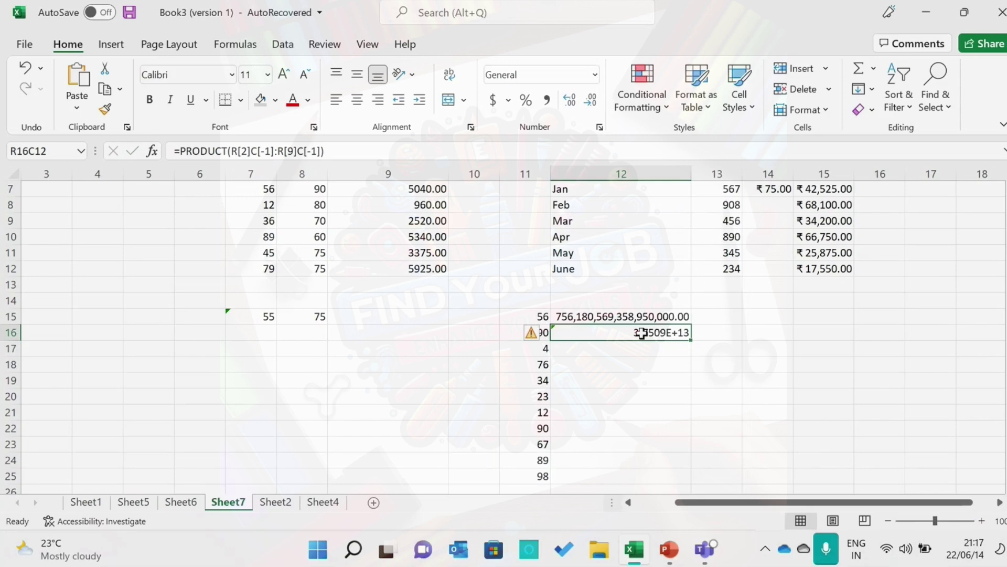
right_click(643, 334)
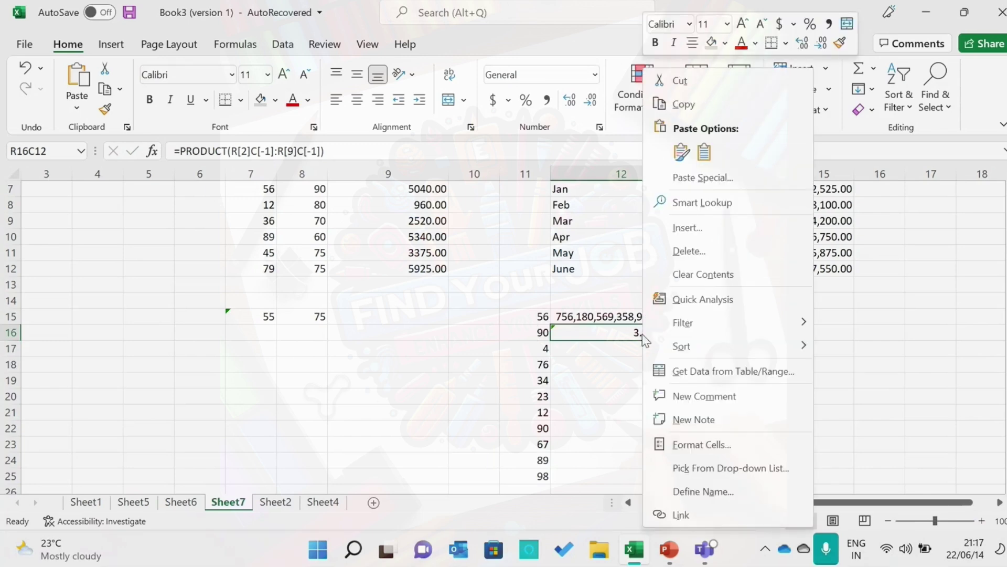
left_click(712, 445)
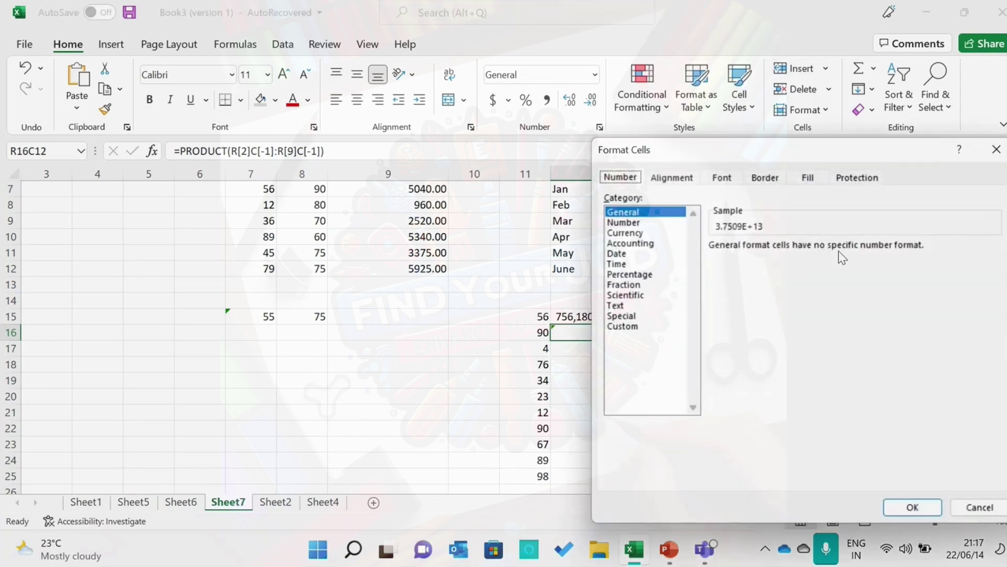
left_click(619, 222)
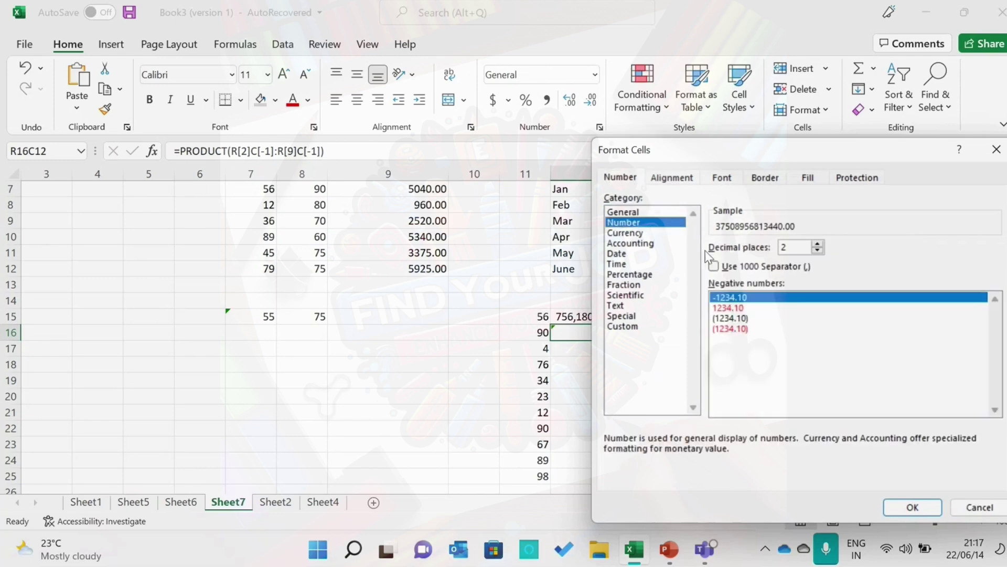
left_click(756, 266)
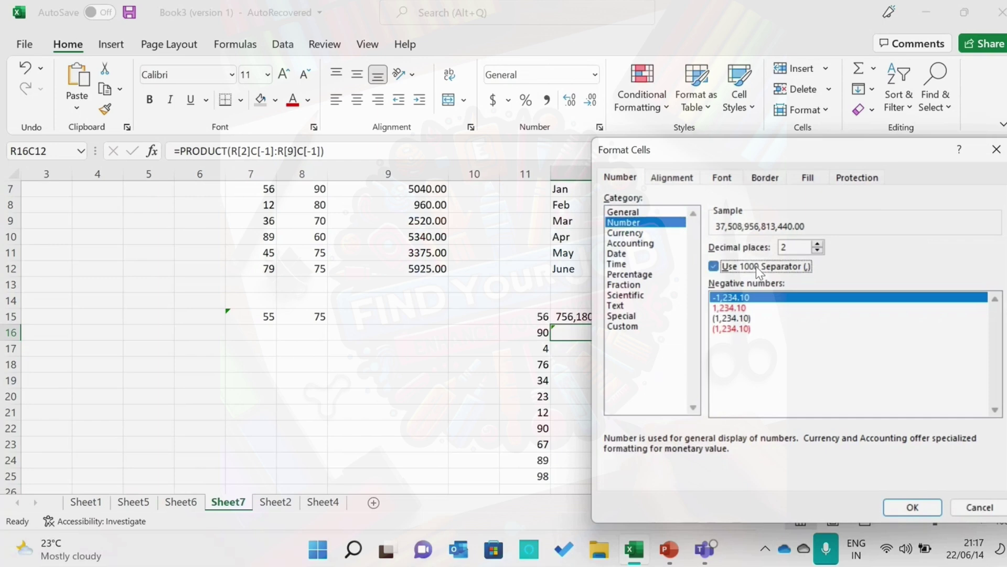
left_click(734, 308)
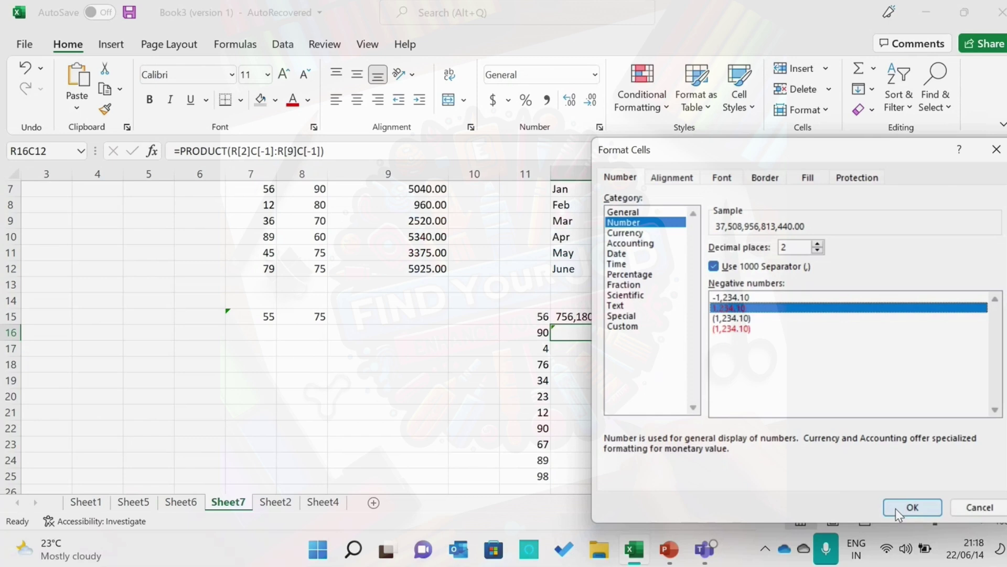
left_click(912, 507)
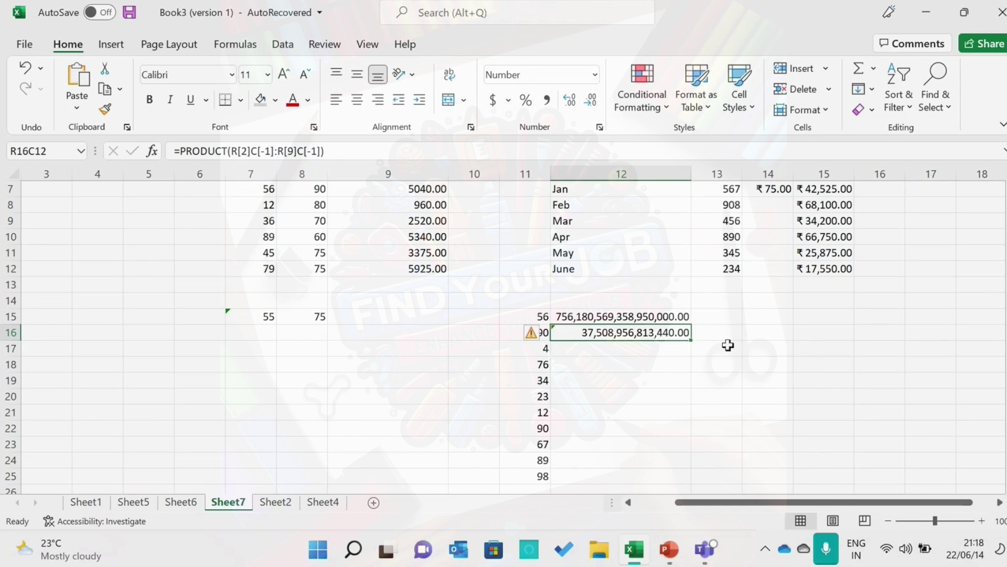
Step: Switch to the PowerPoint presentation, start the slide show from the Multiplication Formula slide and advance to the References slide
left_click(670, 552)
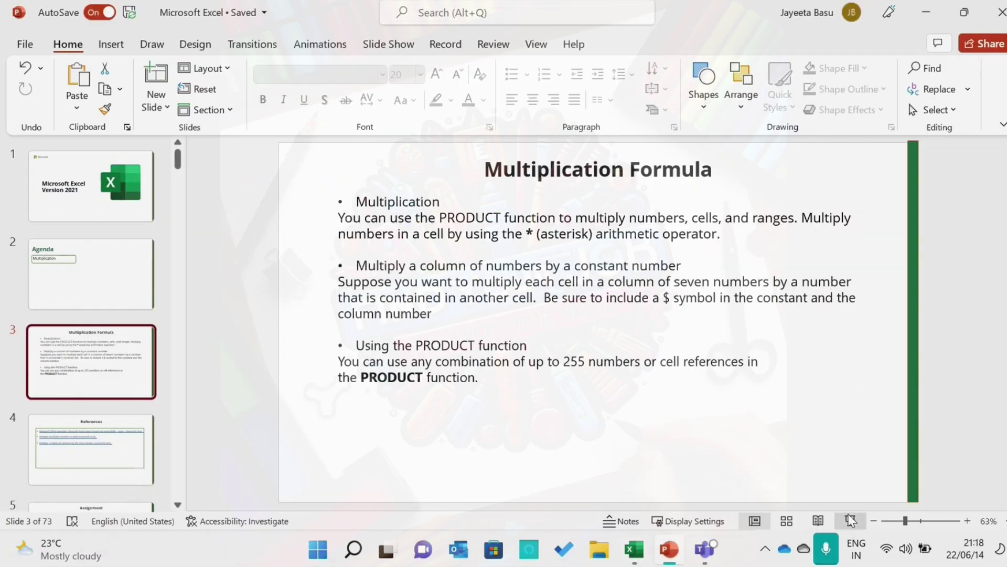
left_click(851, 519)
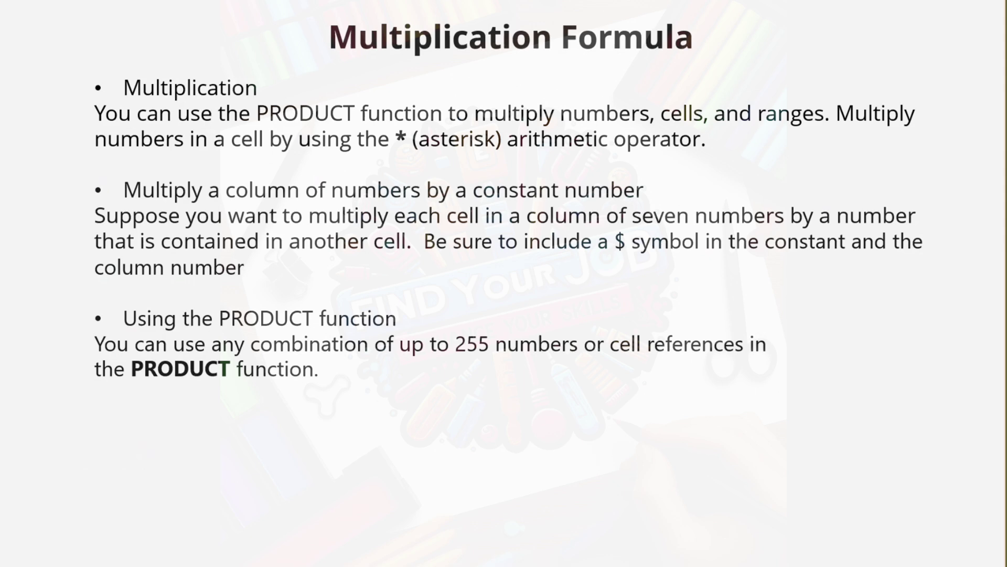
key("Right")
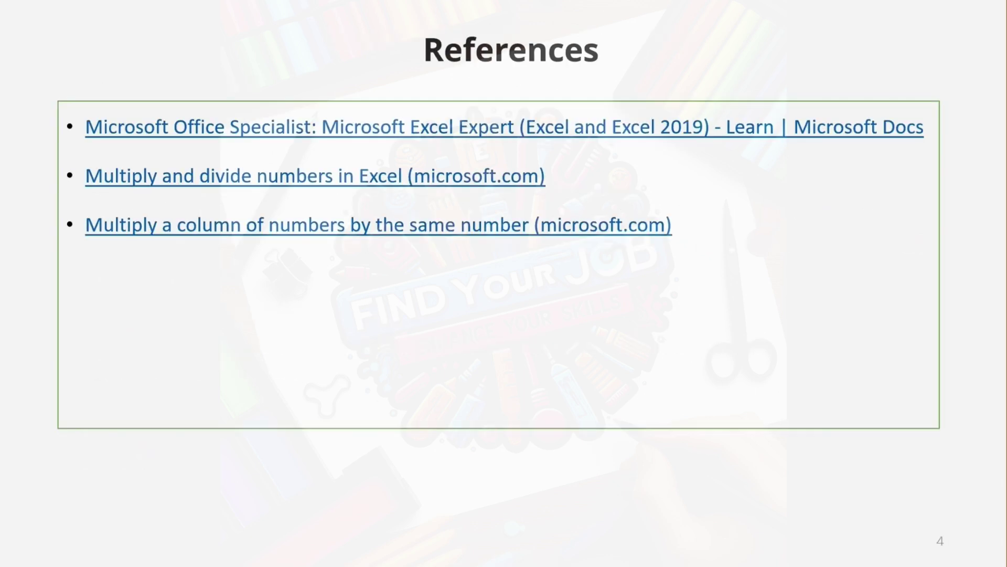